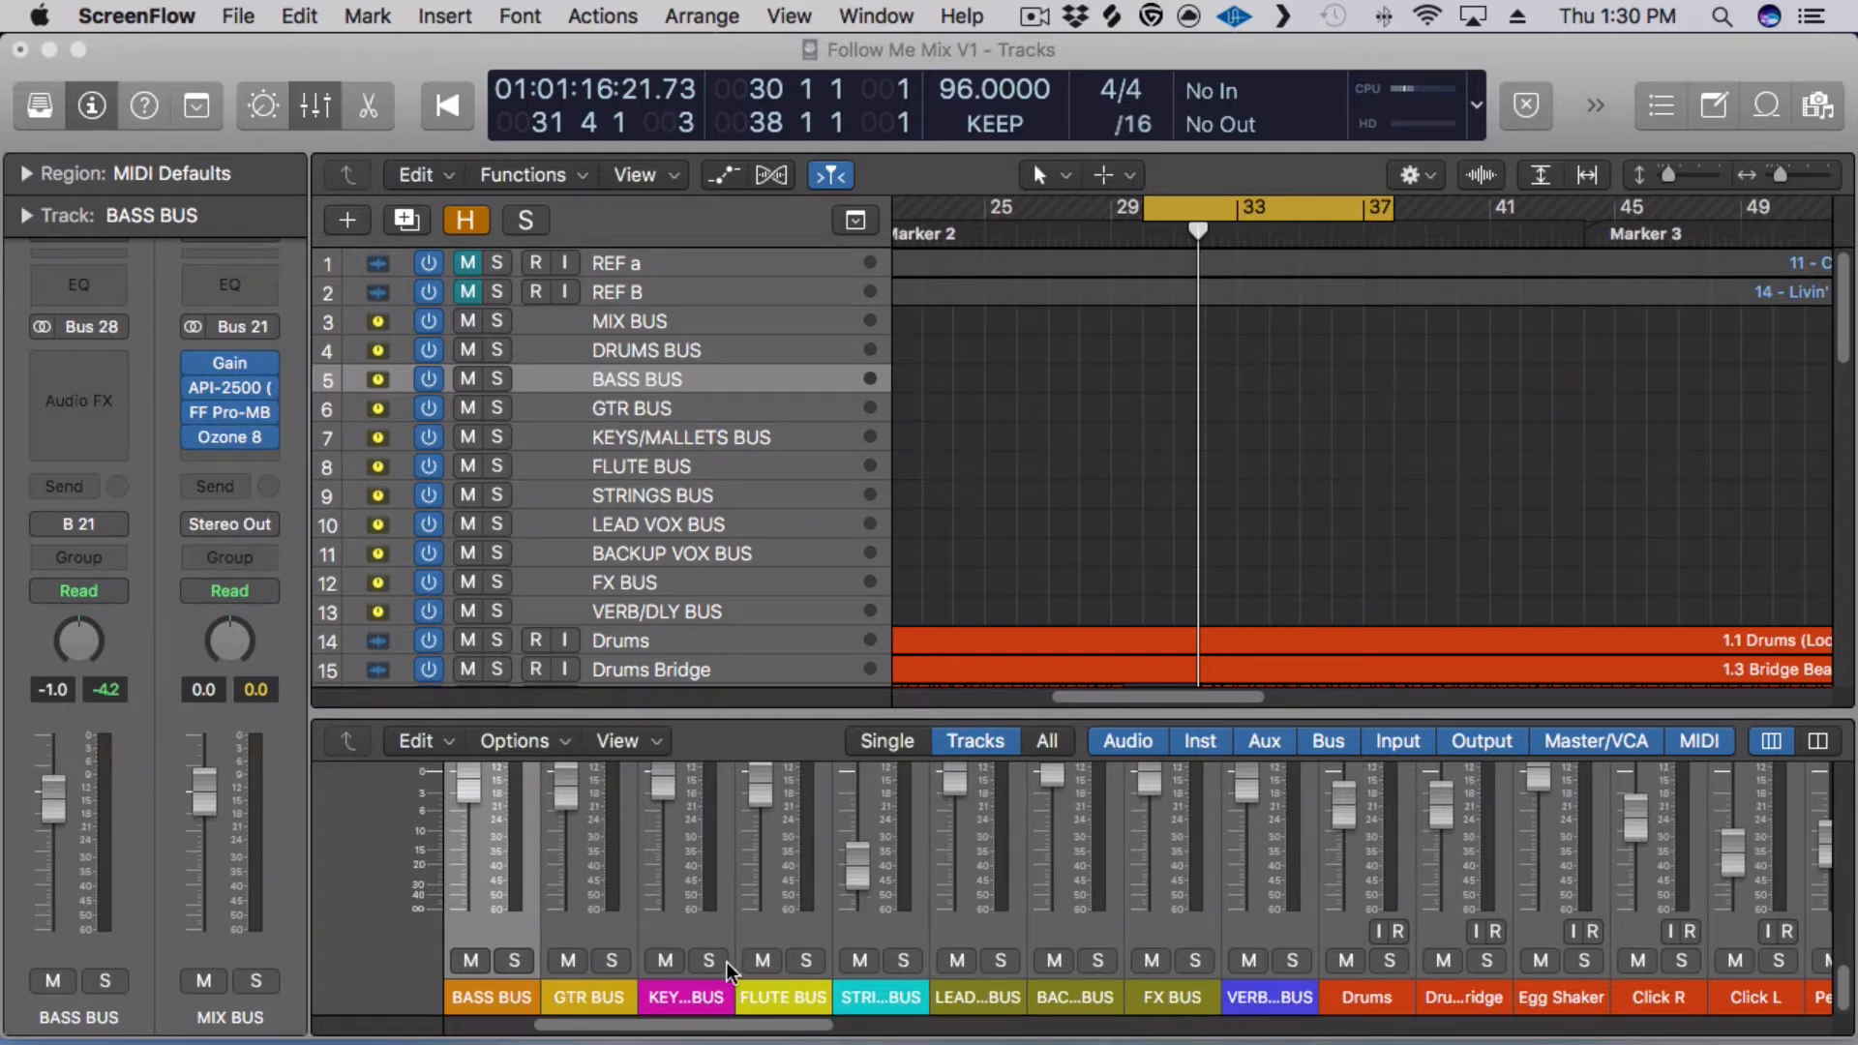
# Switch to Logic Pro X, play the full mix over the cycle range, select the Bass track and stop playback.
pyautogui.click(1183, 420)
pyautogui.press('space')
pyautogui.scroll(-8, 1020, 443)
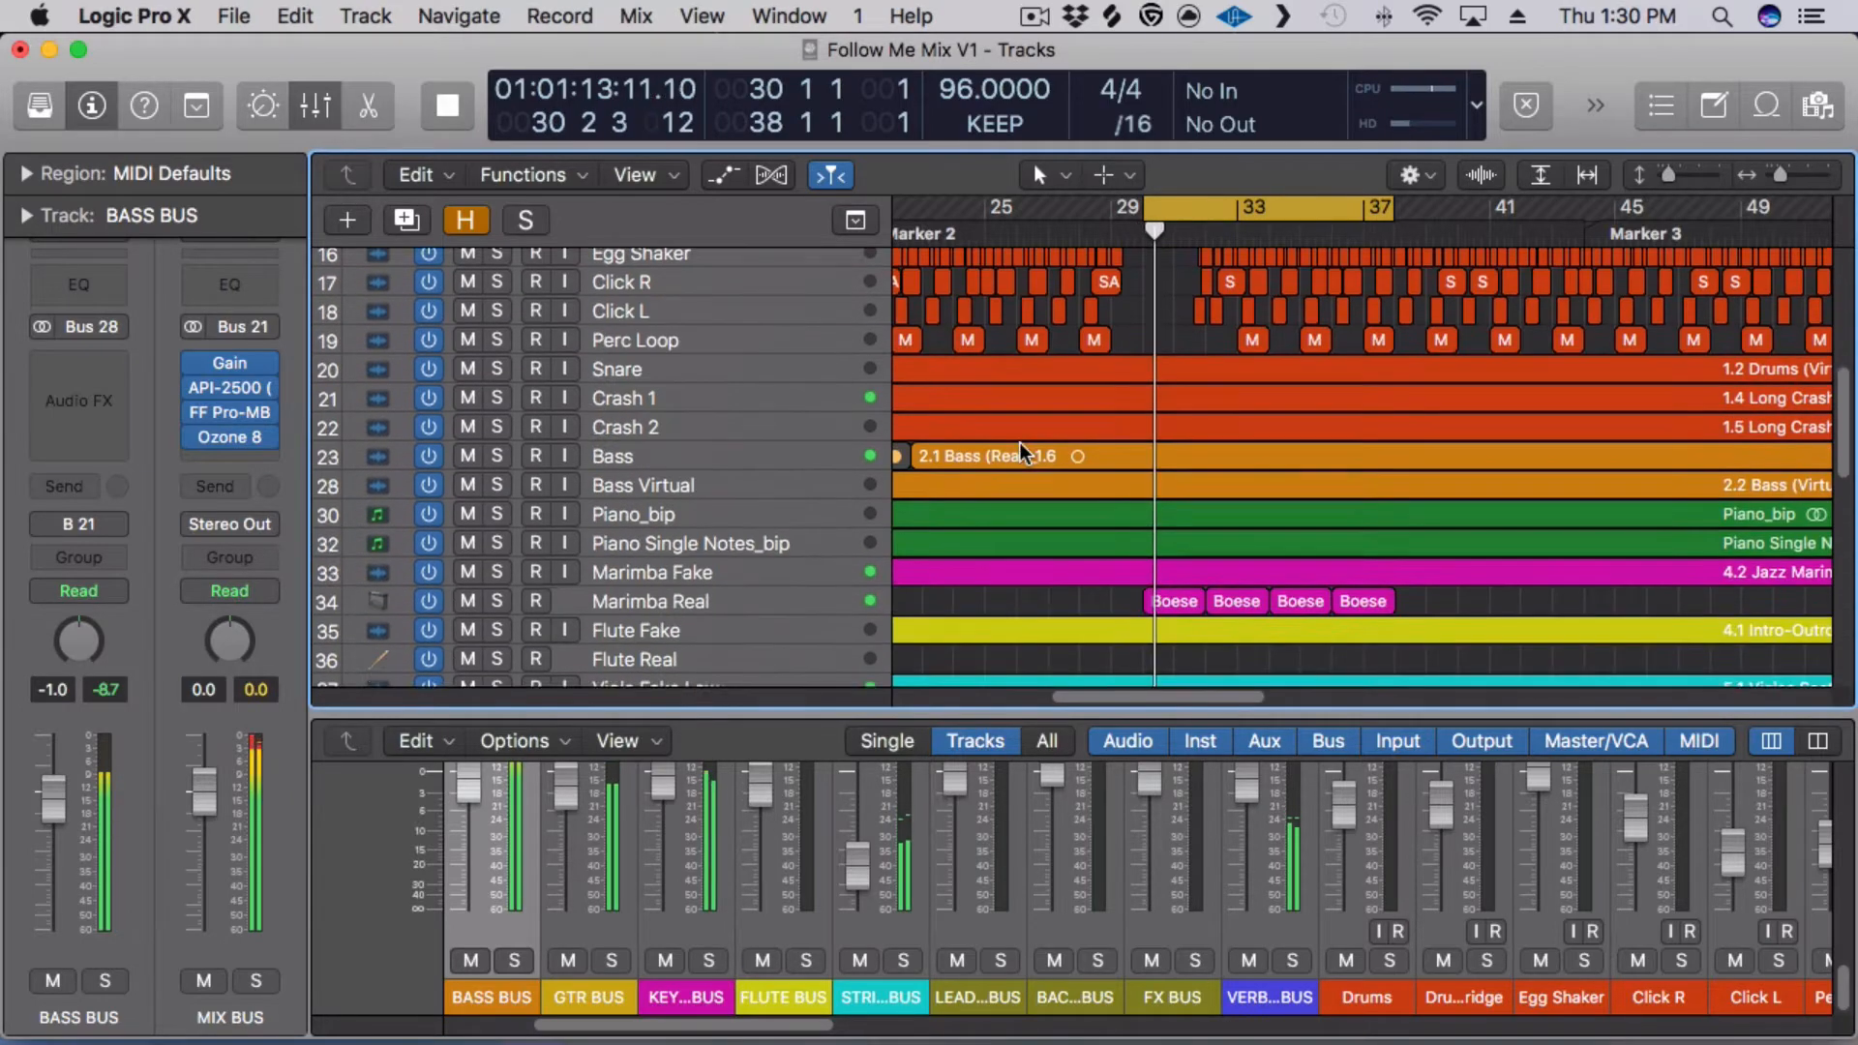
pyautogui.scroll(-4, 1019, 444)
pyautogui.scroll(1, 1020, 443)
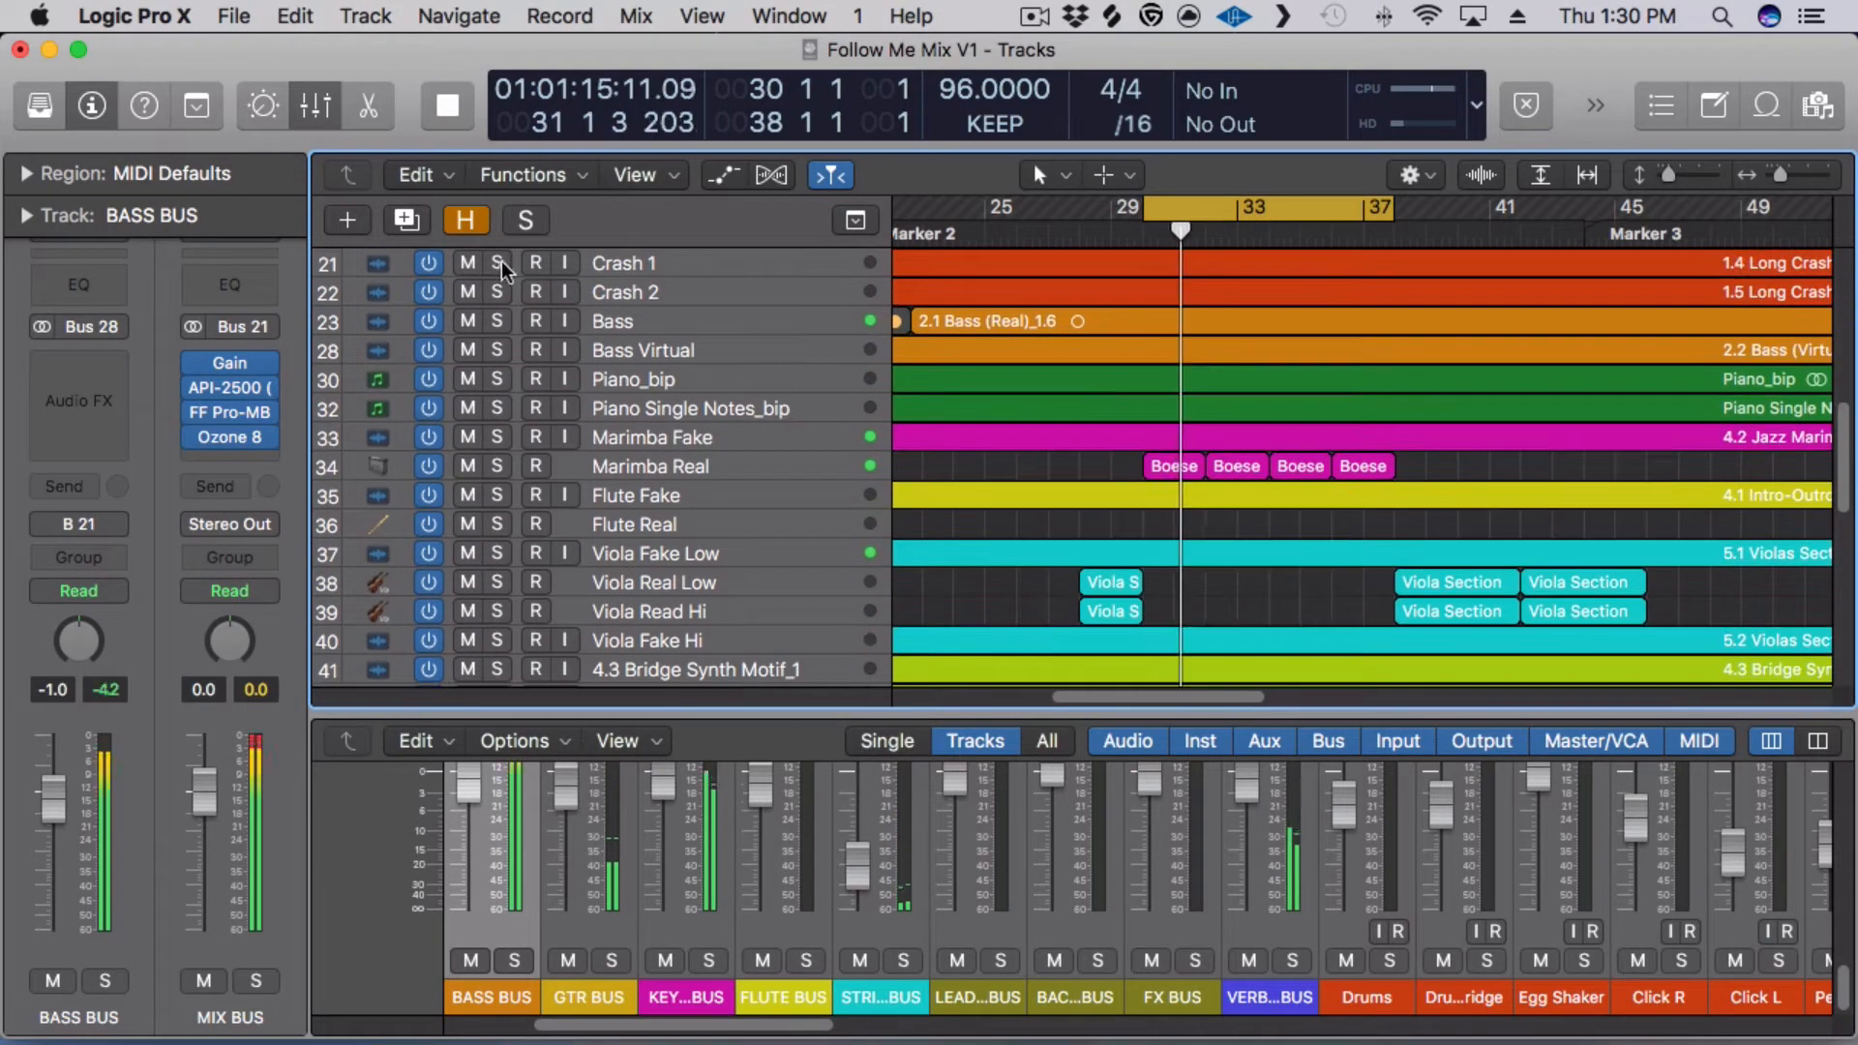
pyautogui.click(635, 320)
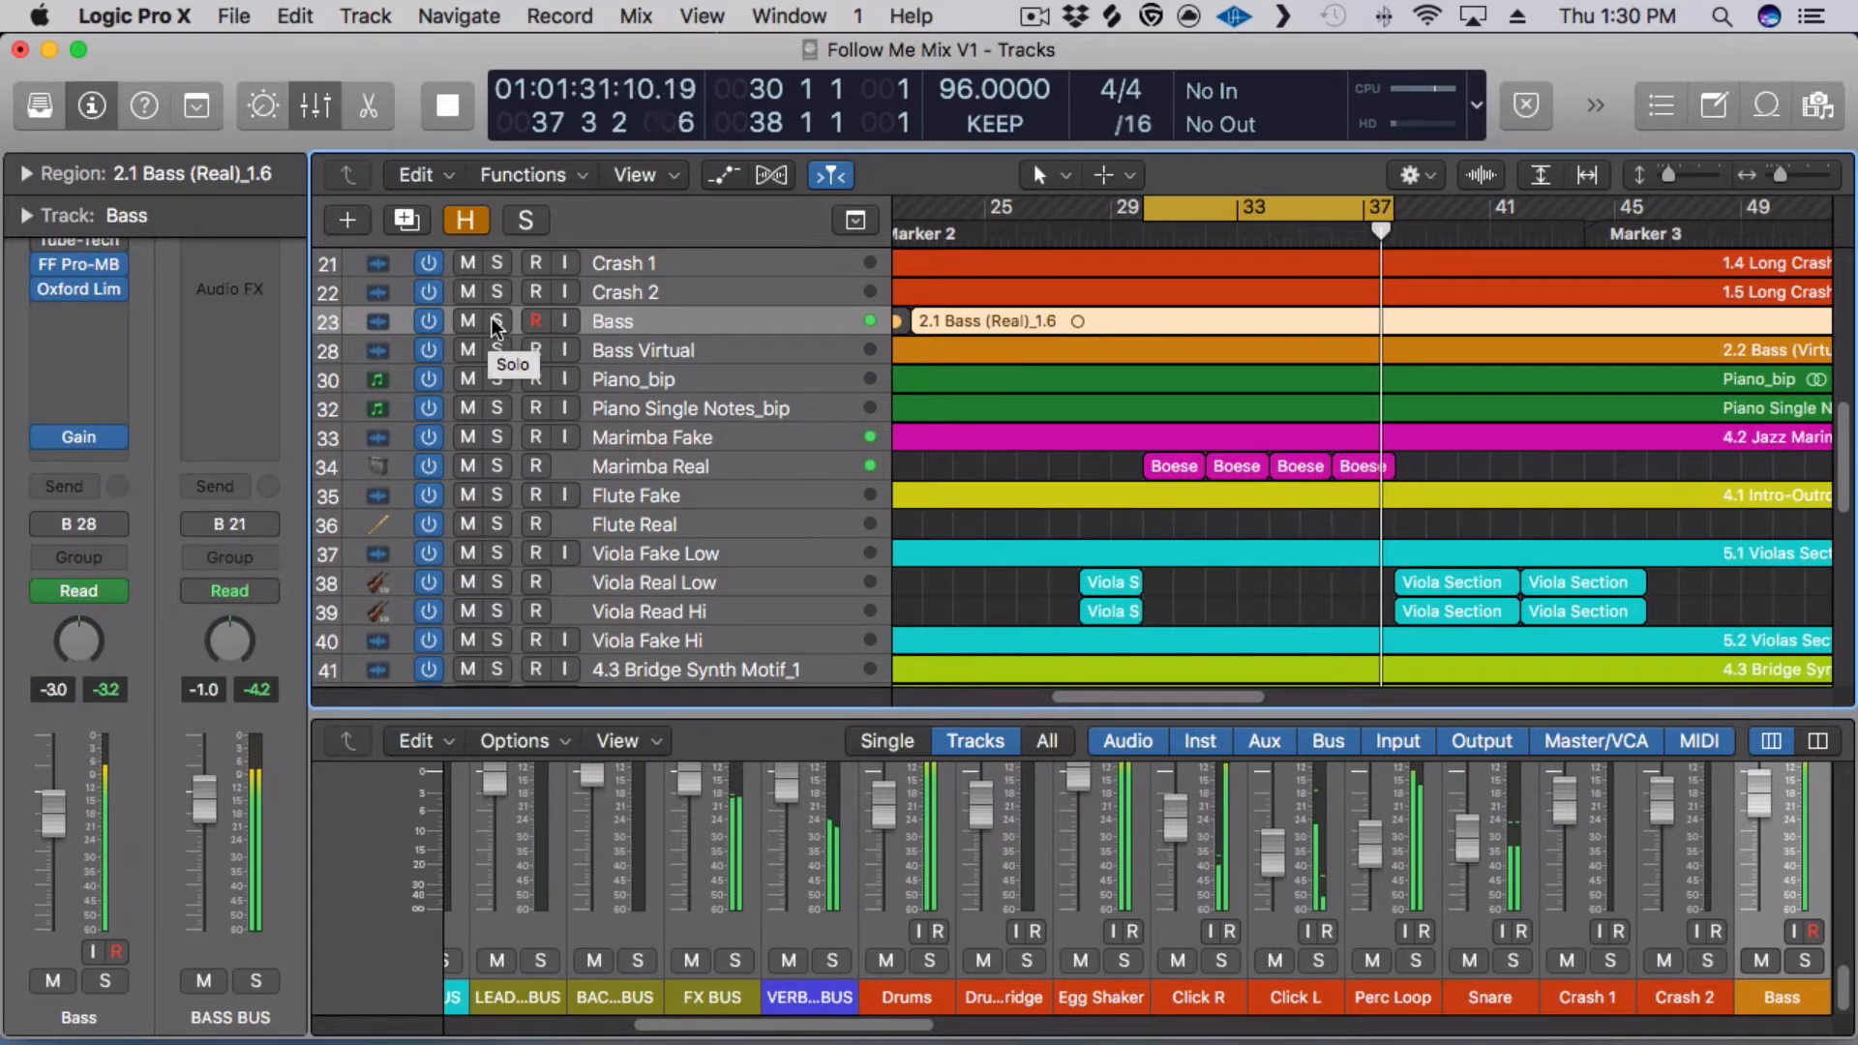
pyautogui.press('space')
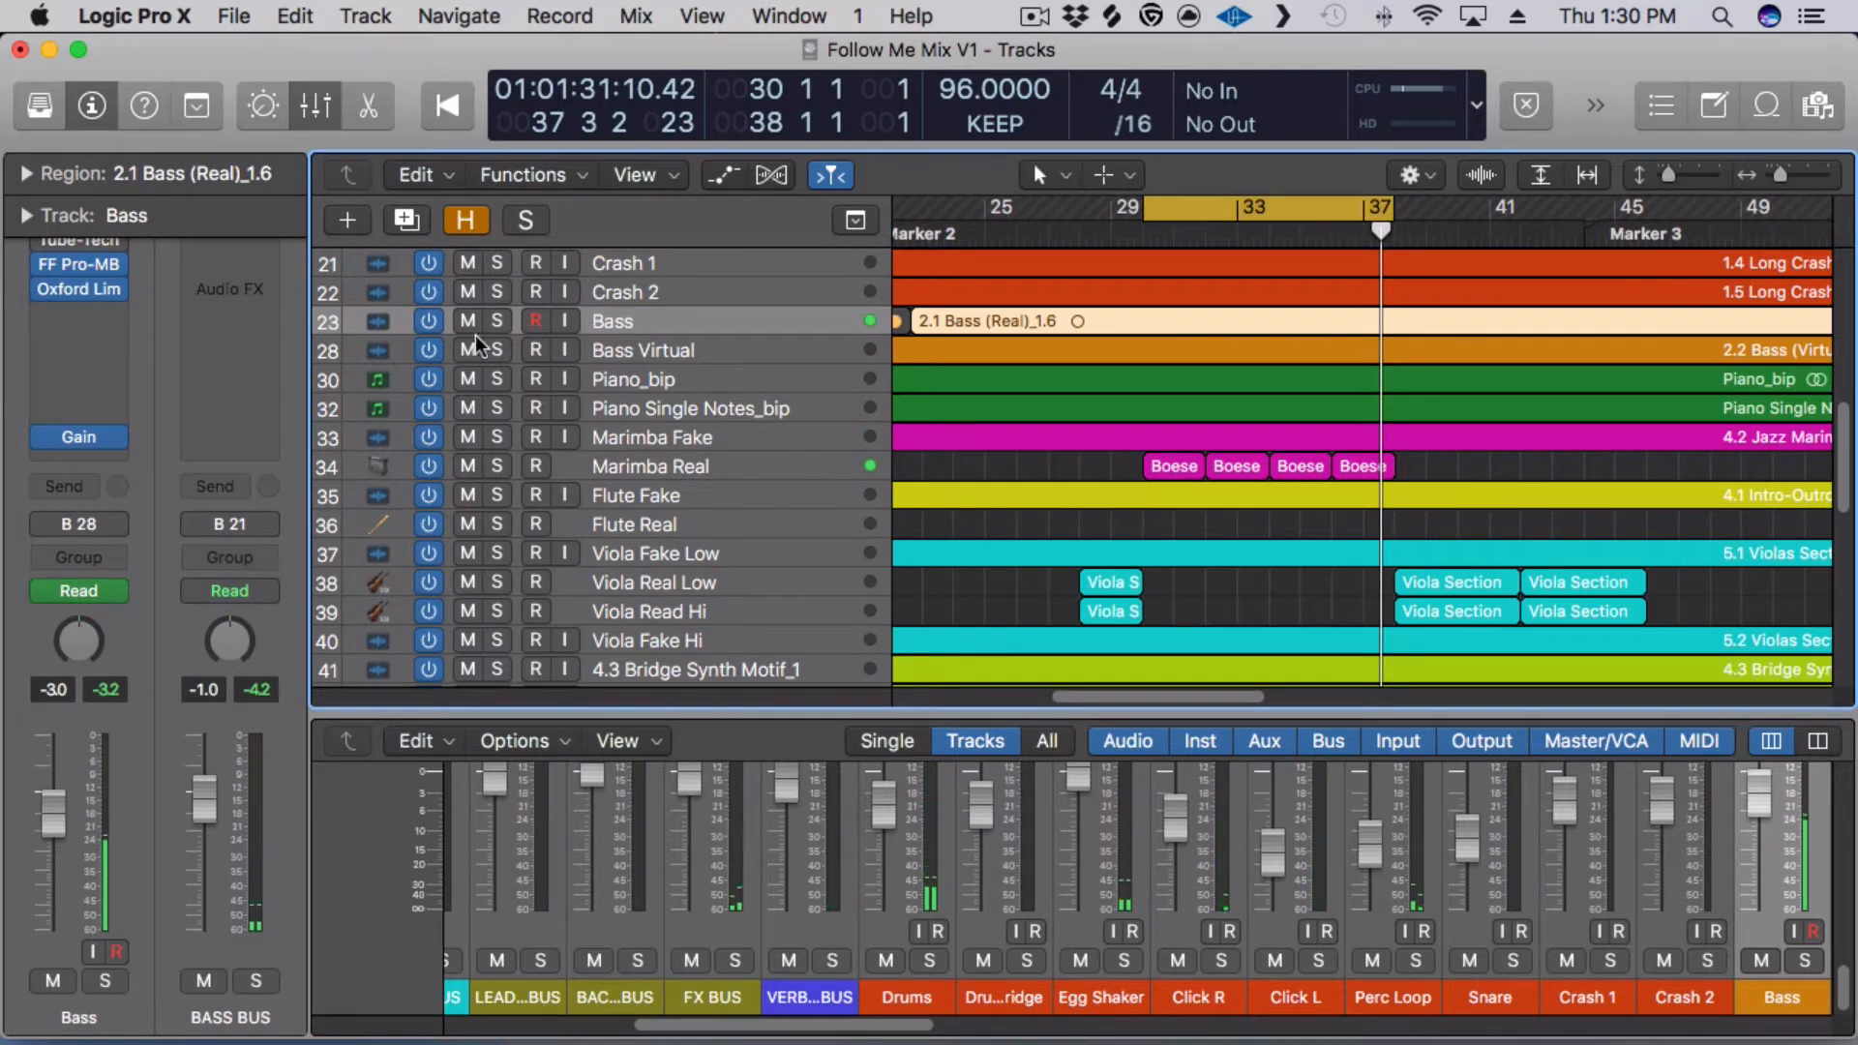
# Solo the Bass track, audition it in the cycle range with its waveform enlarged, and stop playback.
pyautogui.click(487, 314)
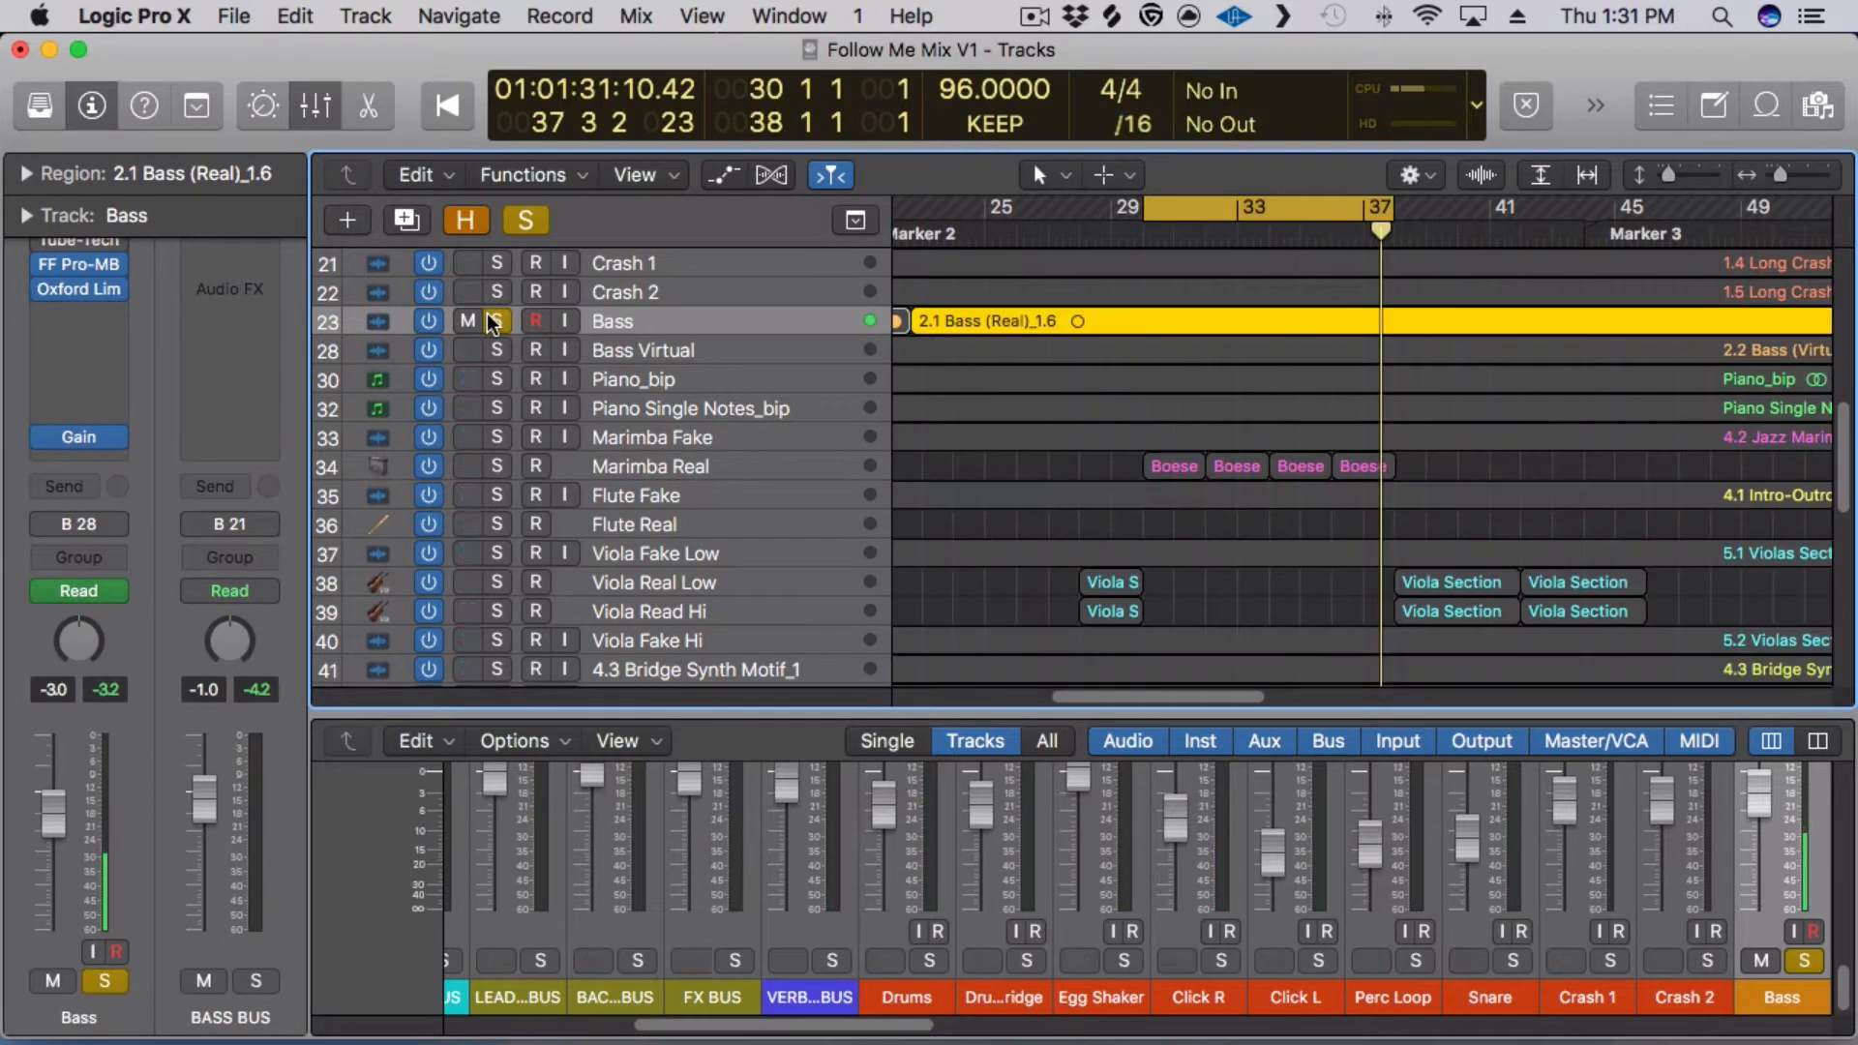
pyautogui.click(493, 320)
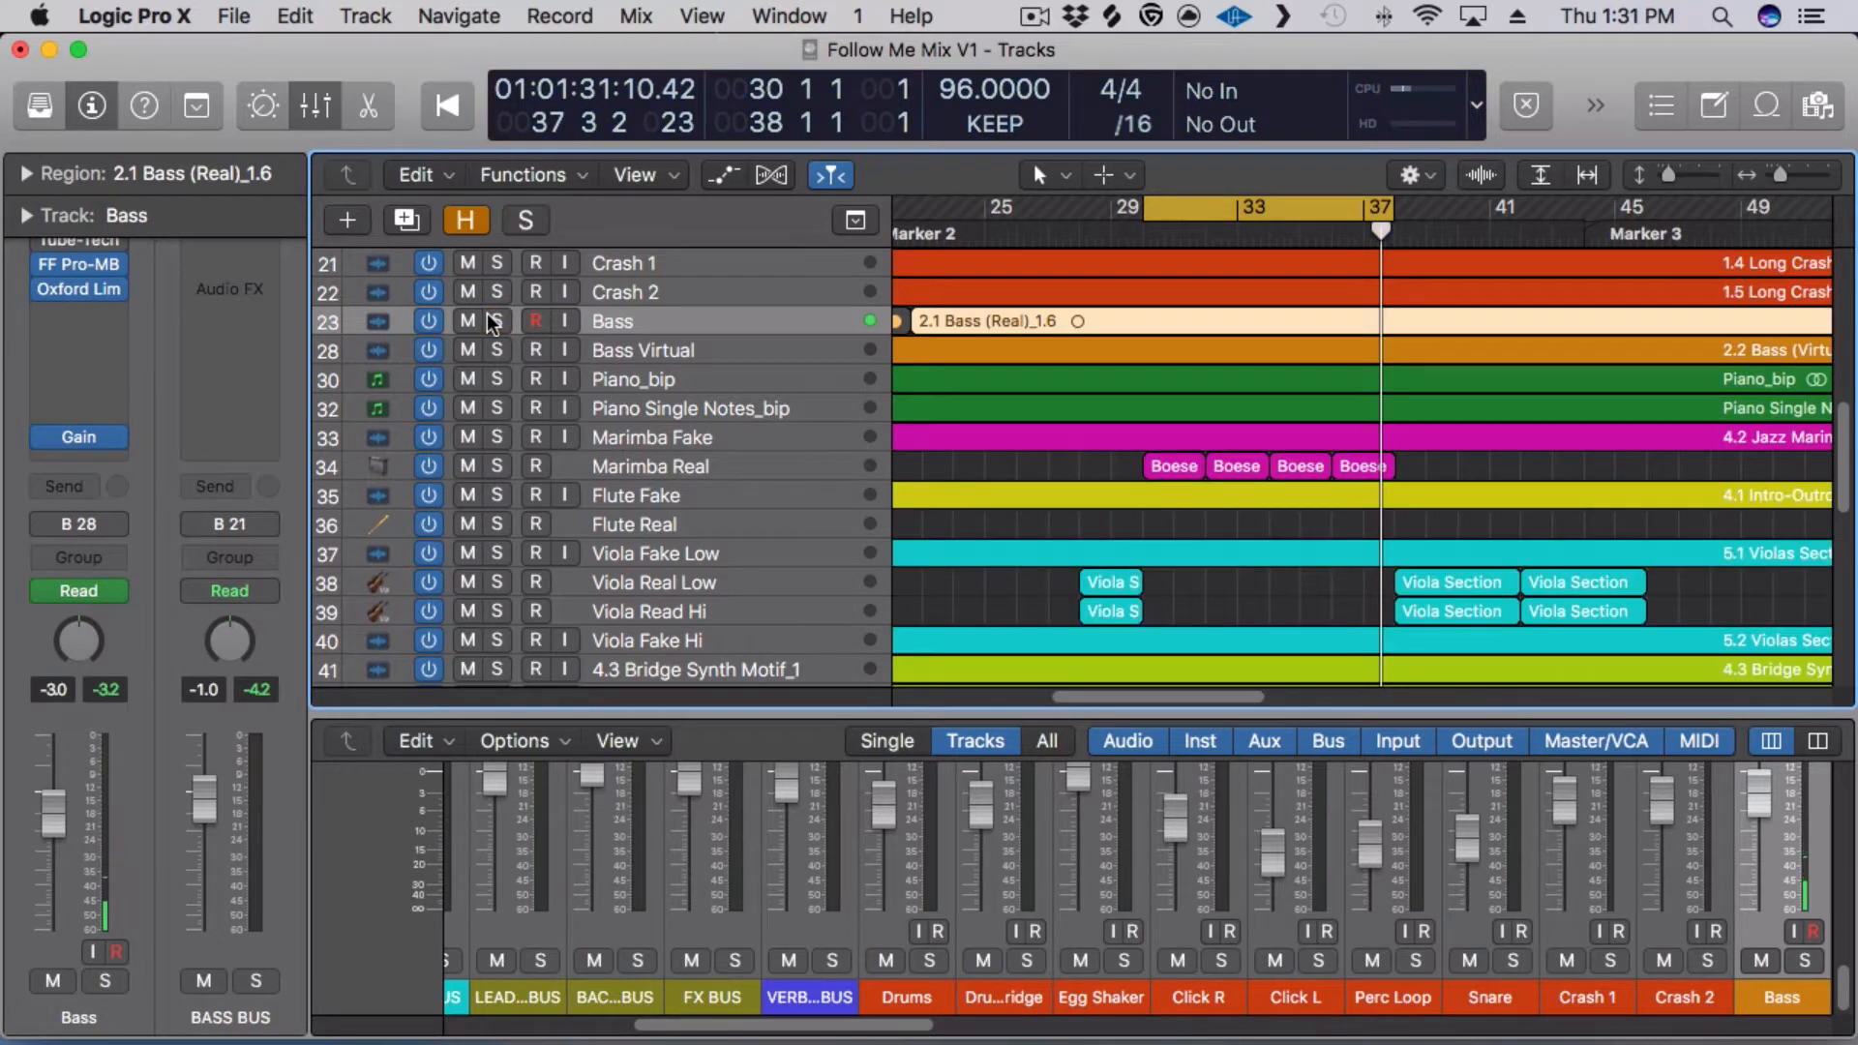
pyautogui.click(489, 320)
pyautogui.press('space')
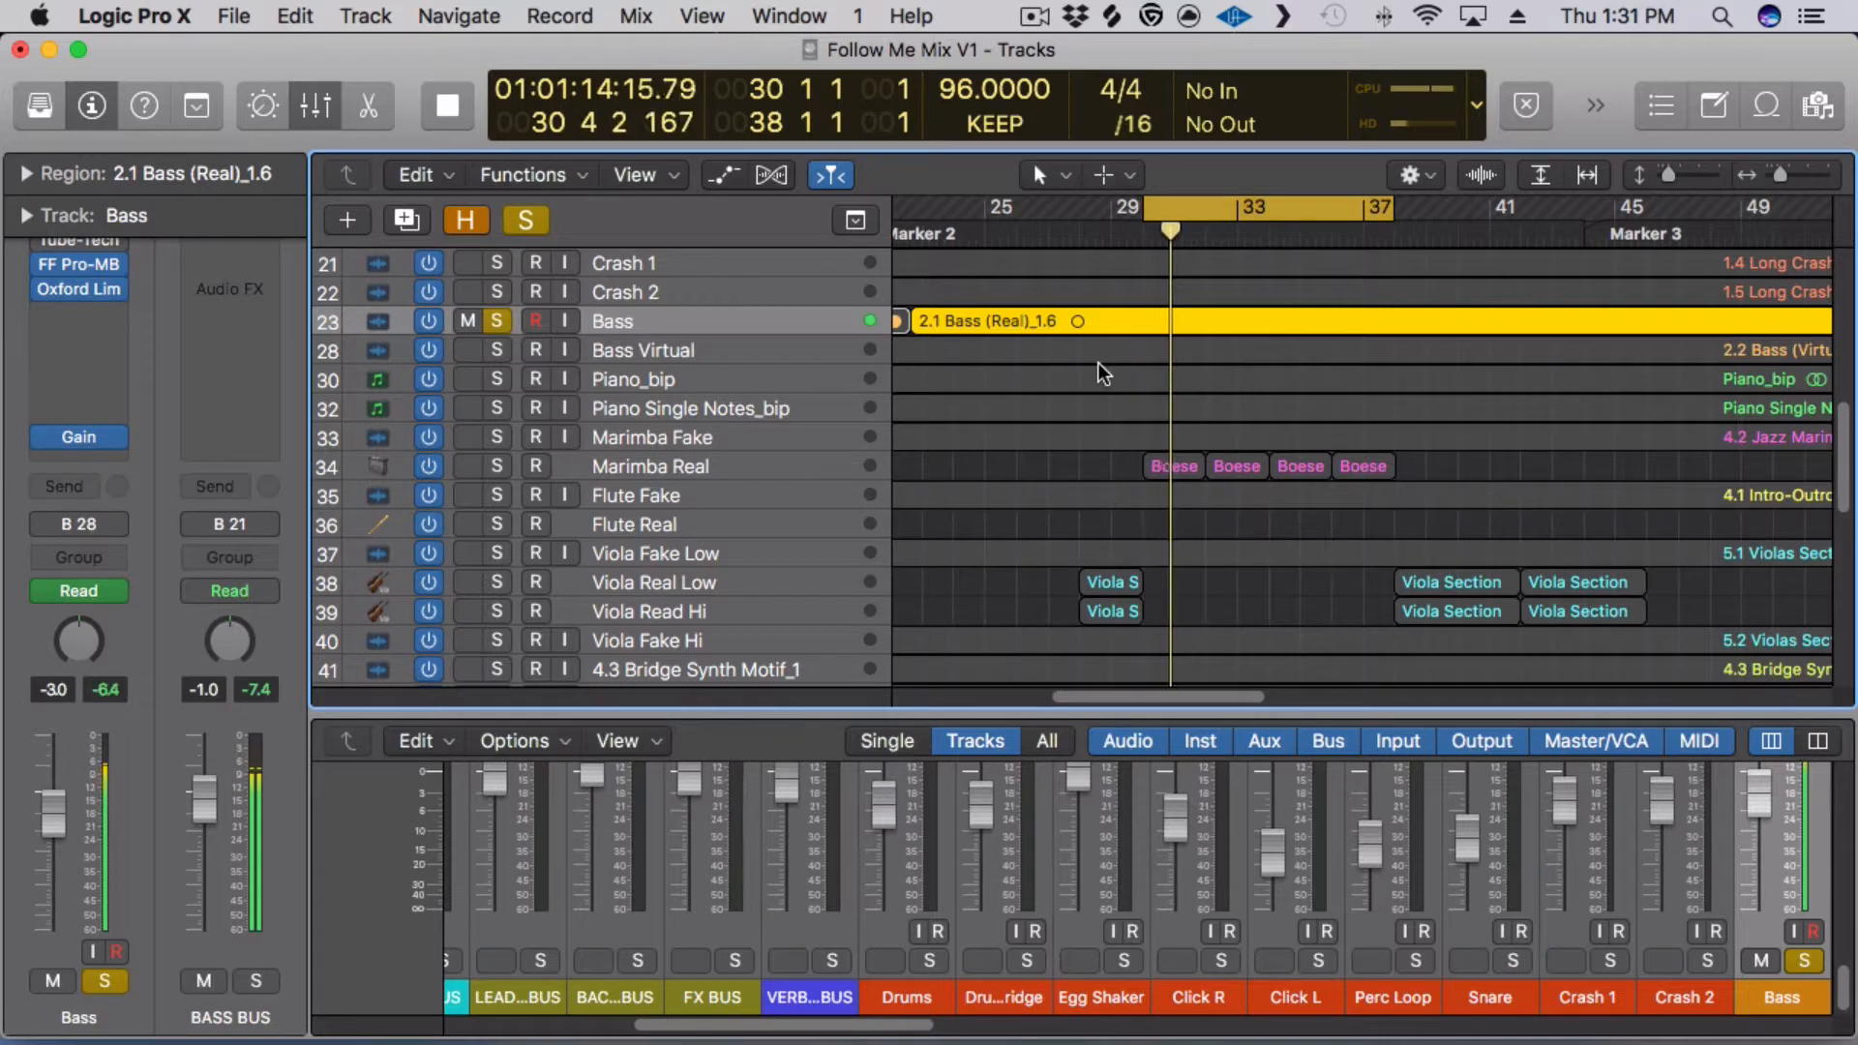
pyautogui.moveTo(1109, 273); pyautogui.dragTo(1471, 422)
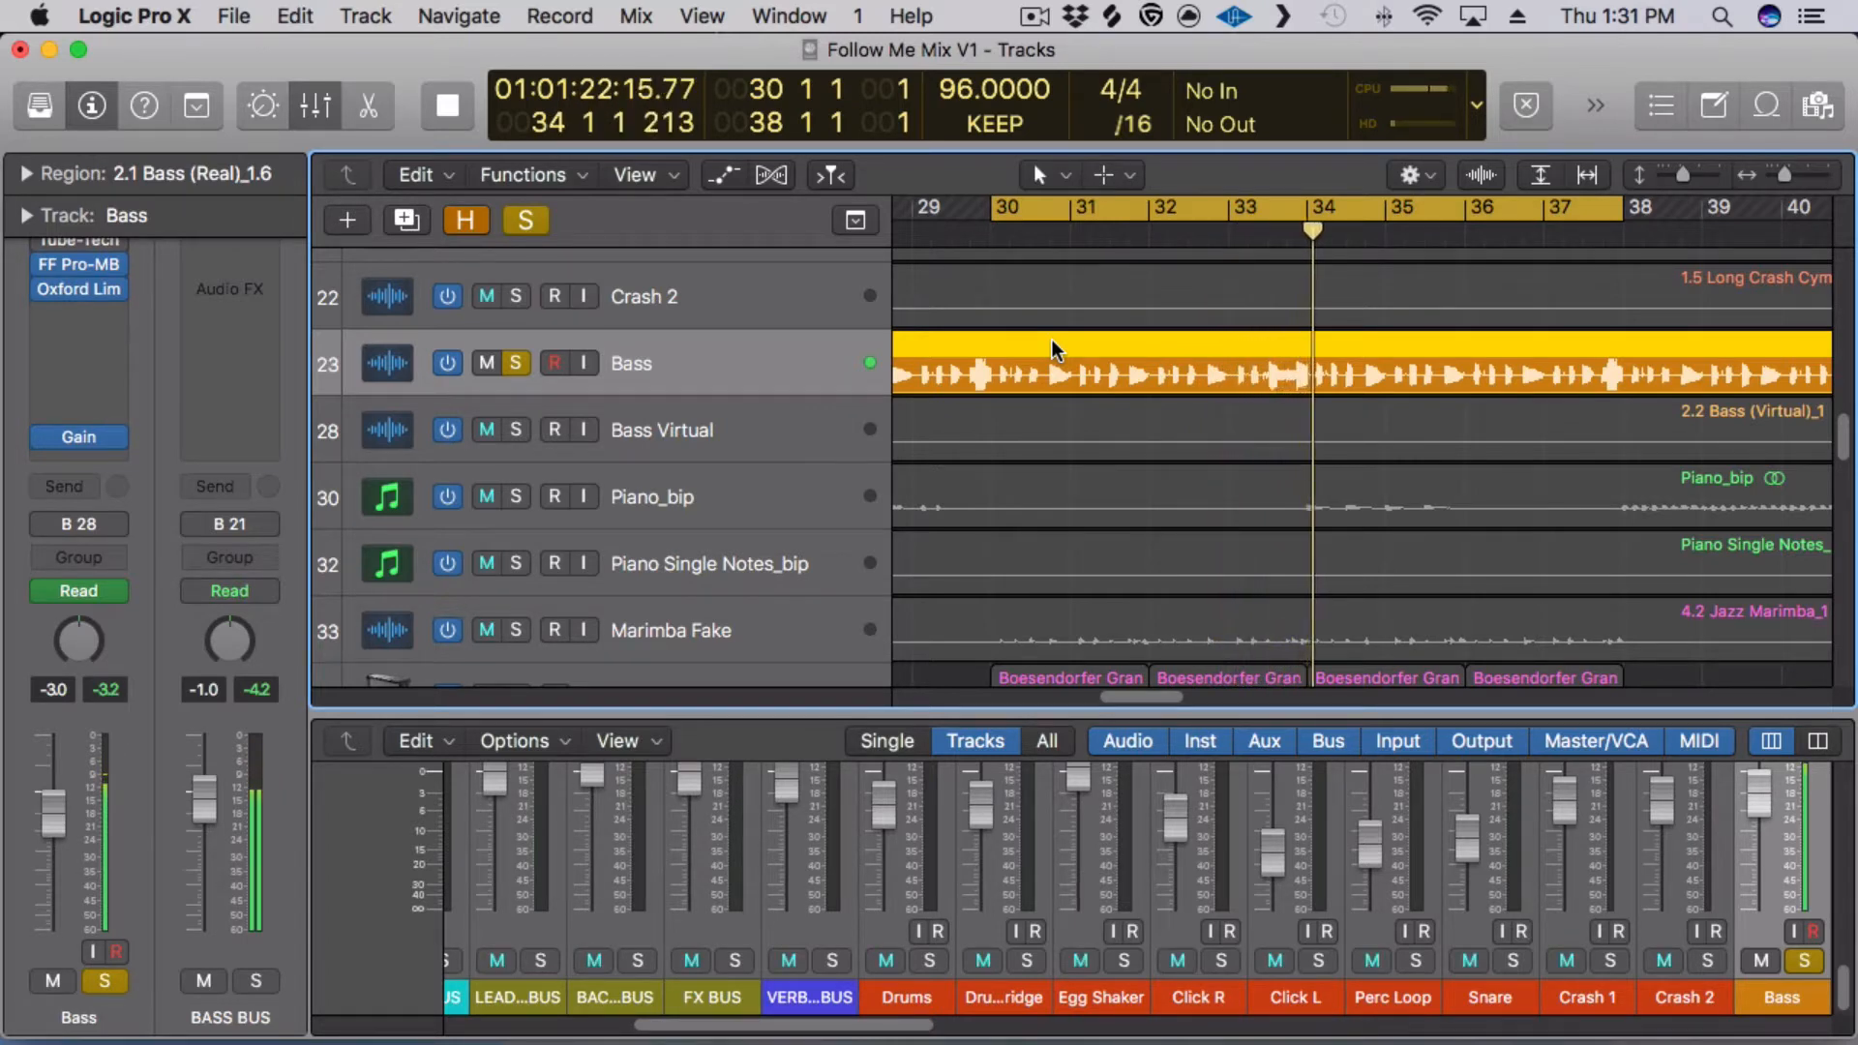
pyautogui.press('space')
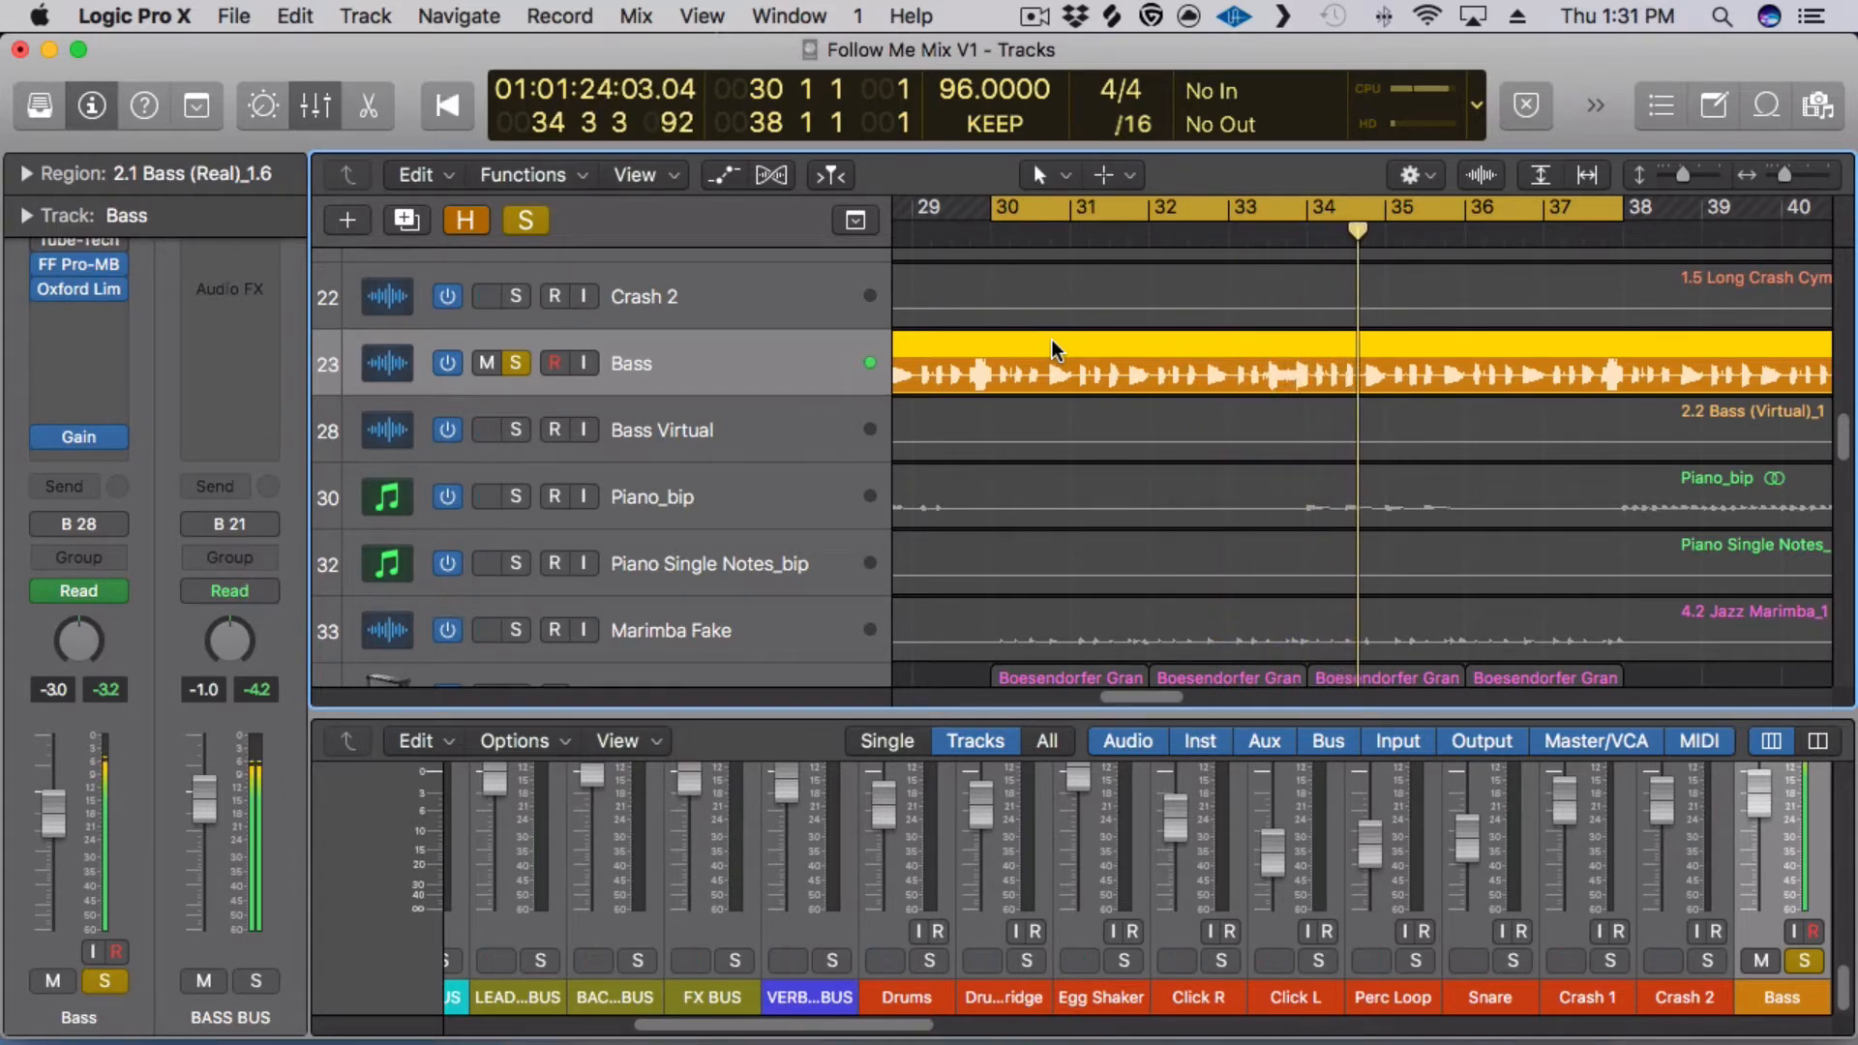
# Show track automation and bypass the Bass channel's UA 1176, Am...Tube, F6, FF Pro-Q 2, FF Pro-MB and Oxford Limiter inserts.
pyautogui.press('a')
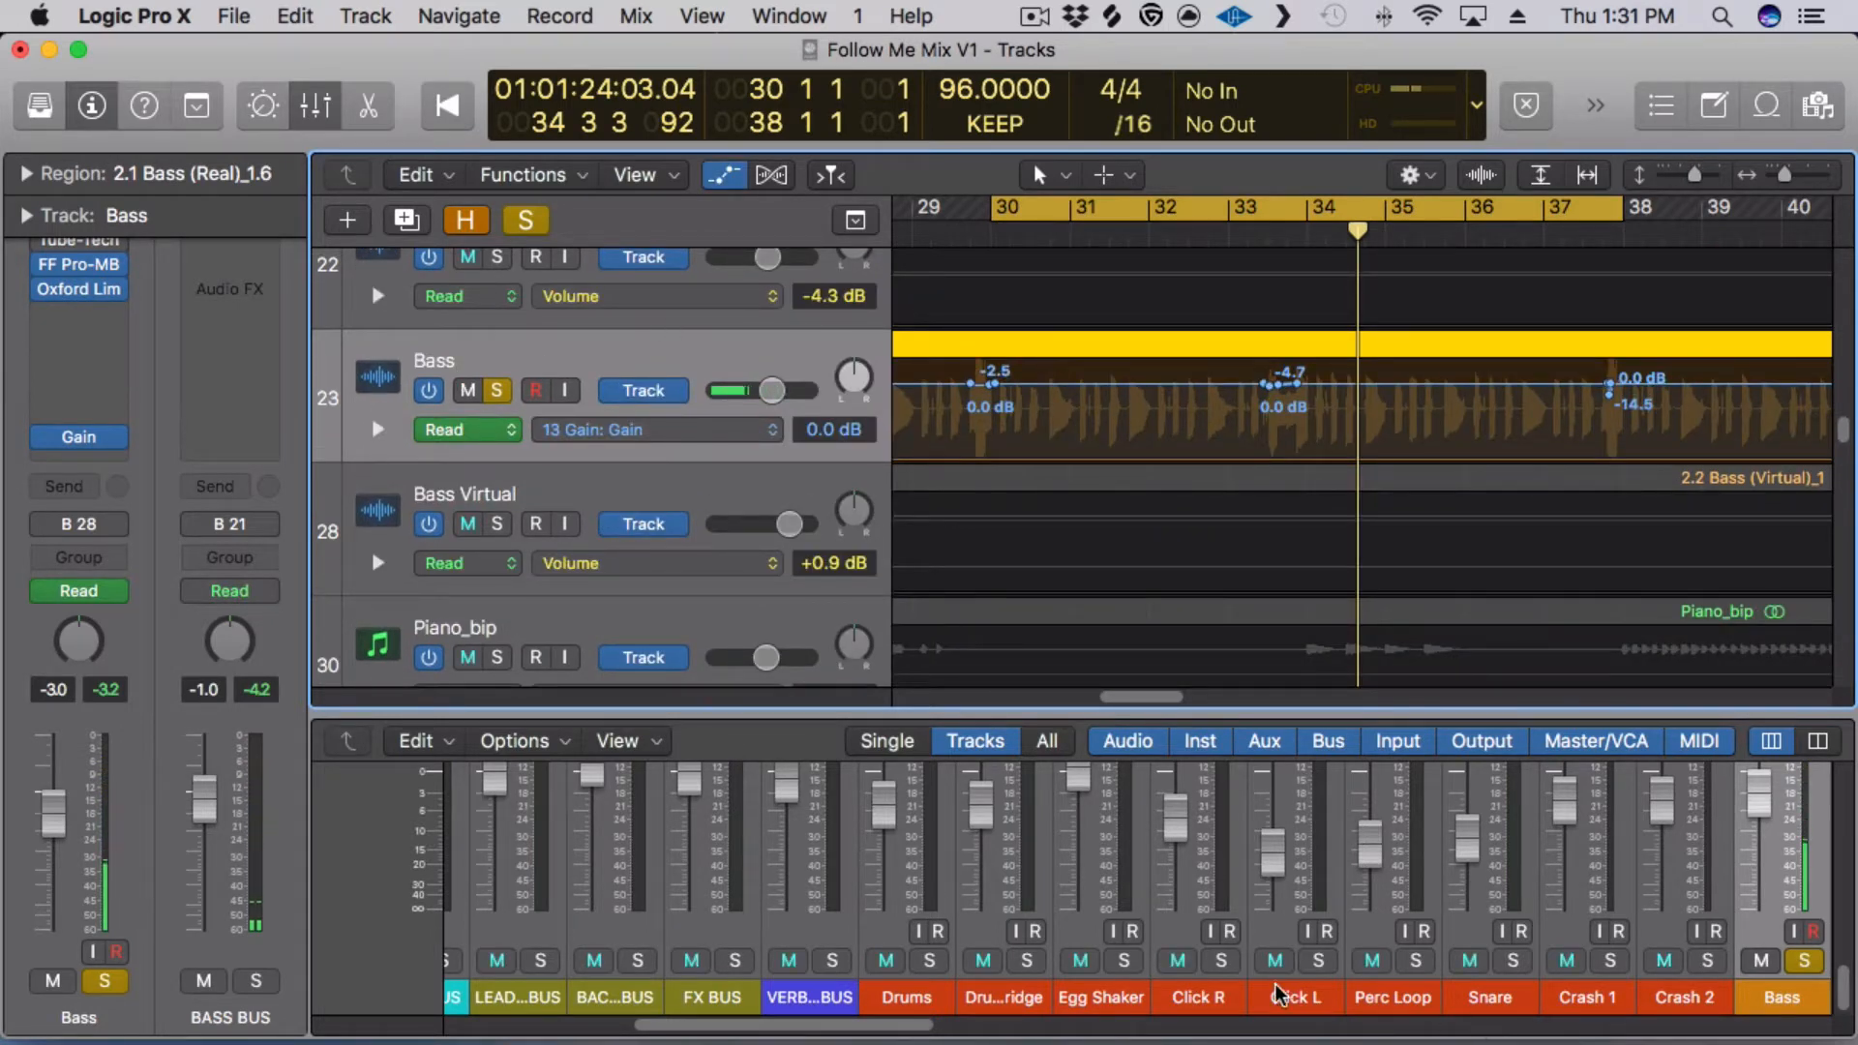
pyautogui.moveTo(774, 1033); pyautogui.dragTo(888, 1040)
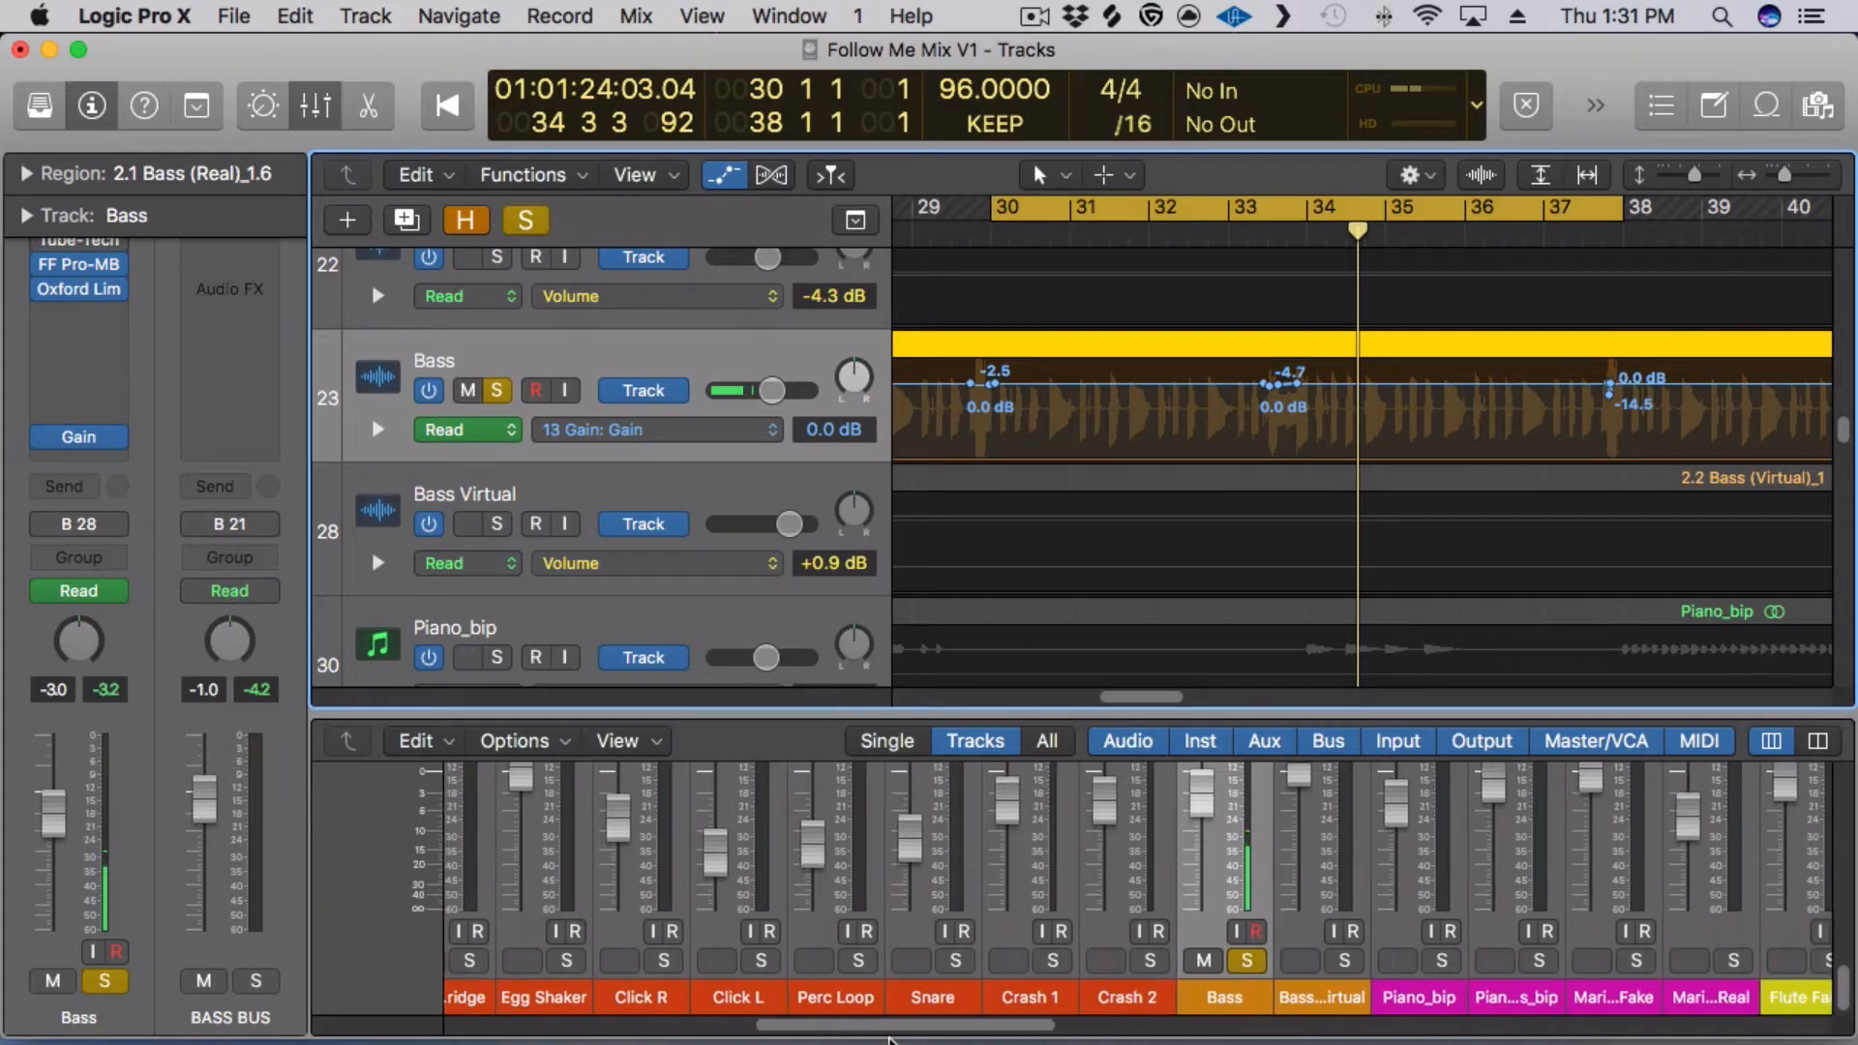
pyautogui.hscroll(2, 980, 909)
pyautogui.scroll(10, 980, 909)
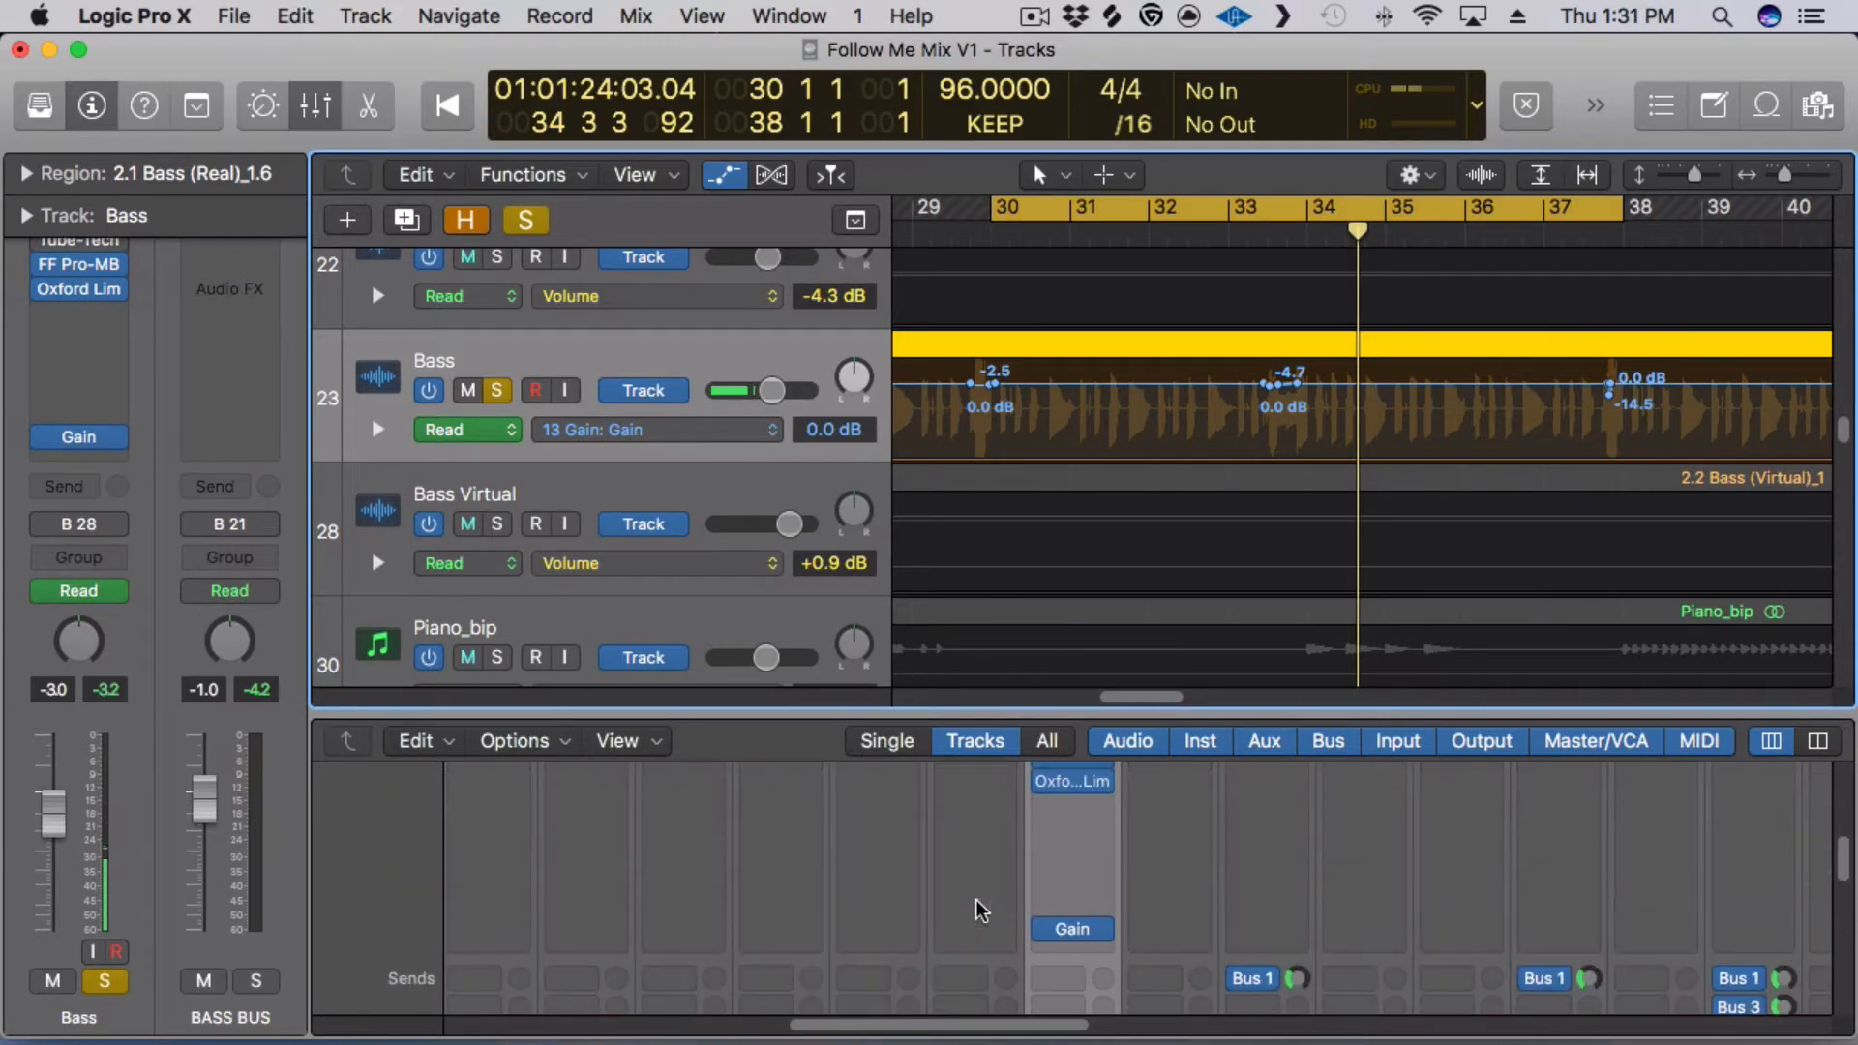
pyautogui.scroll(5, 980, 910)
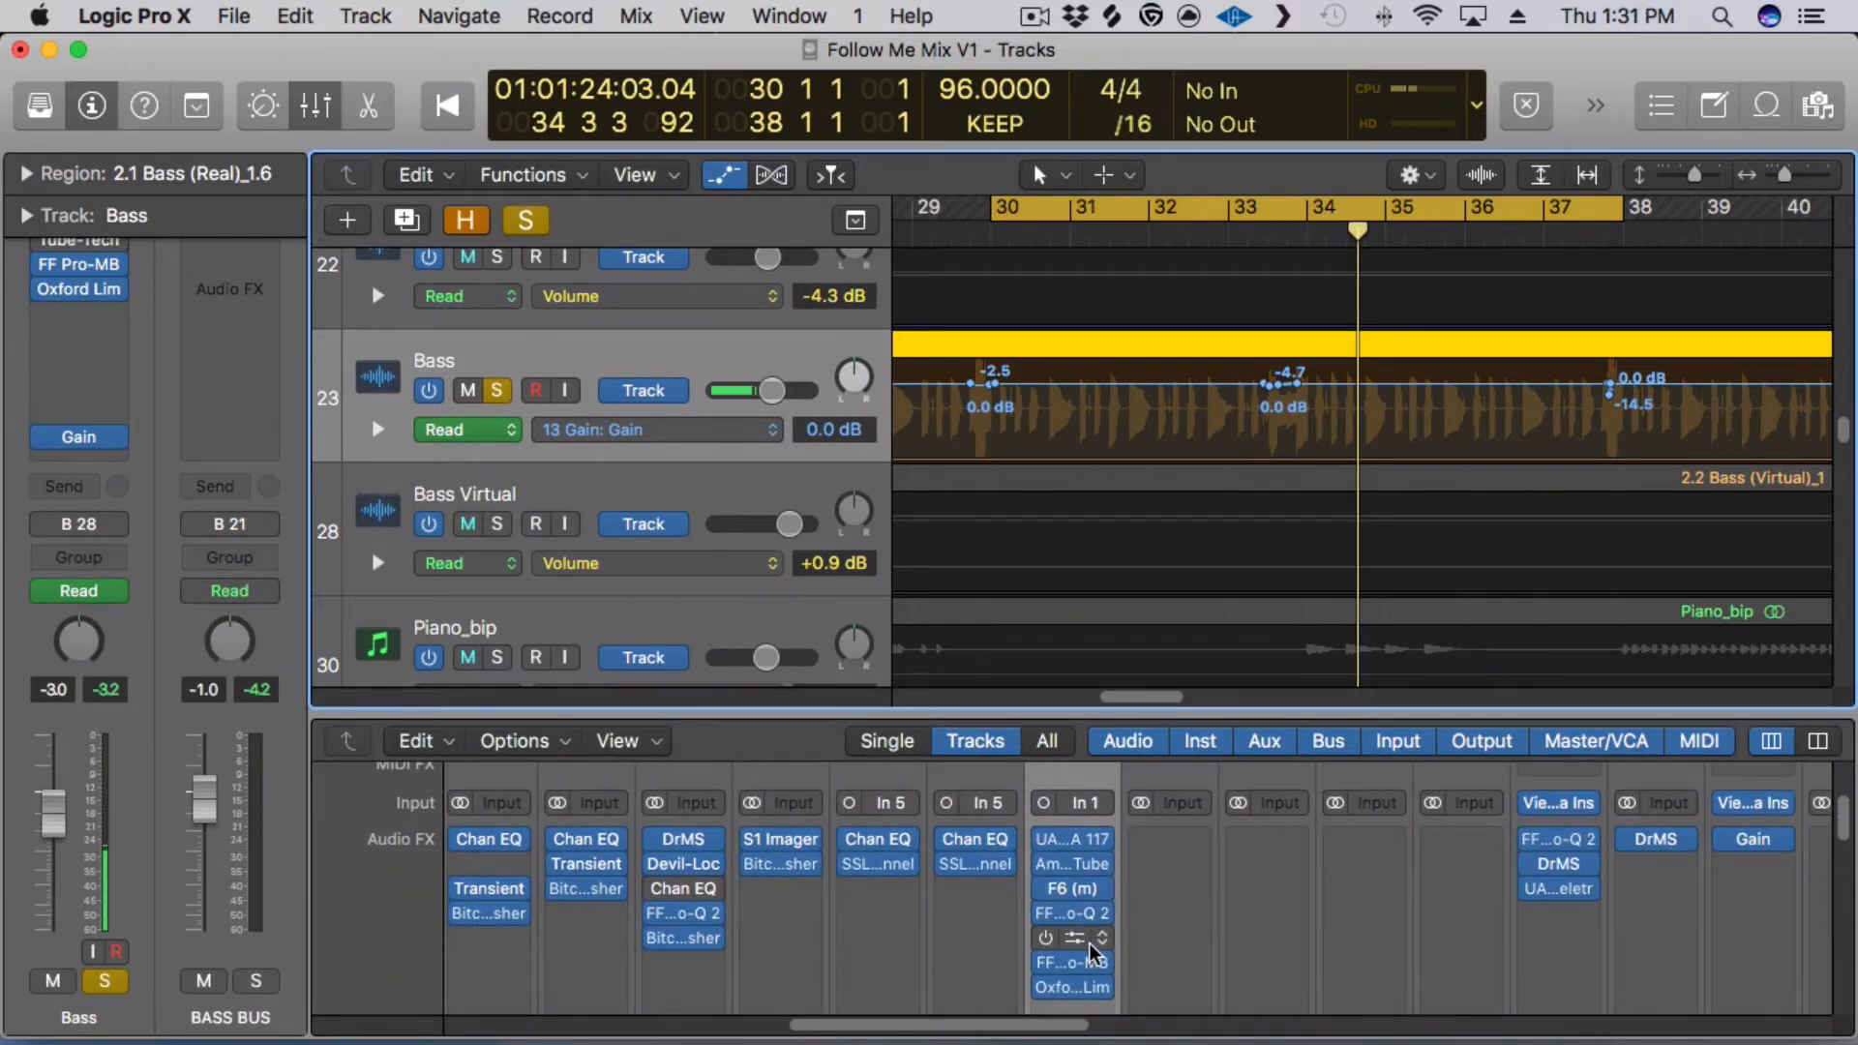
pyautogui.scroll(-2, 1065, 871)
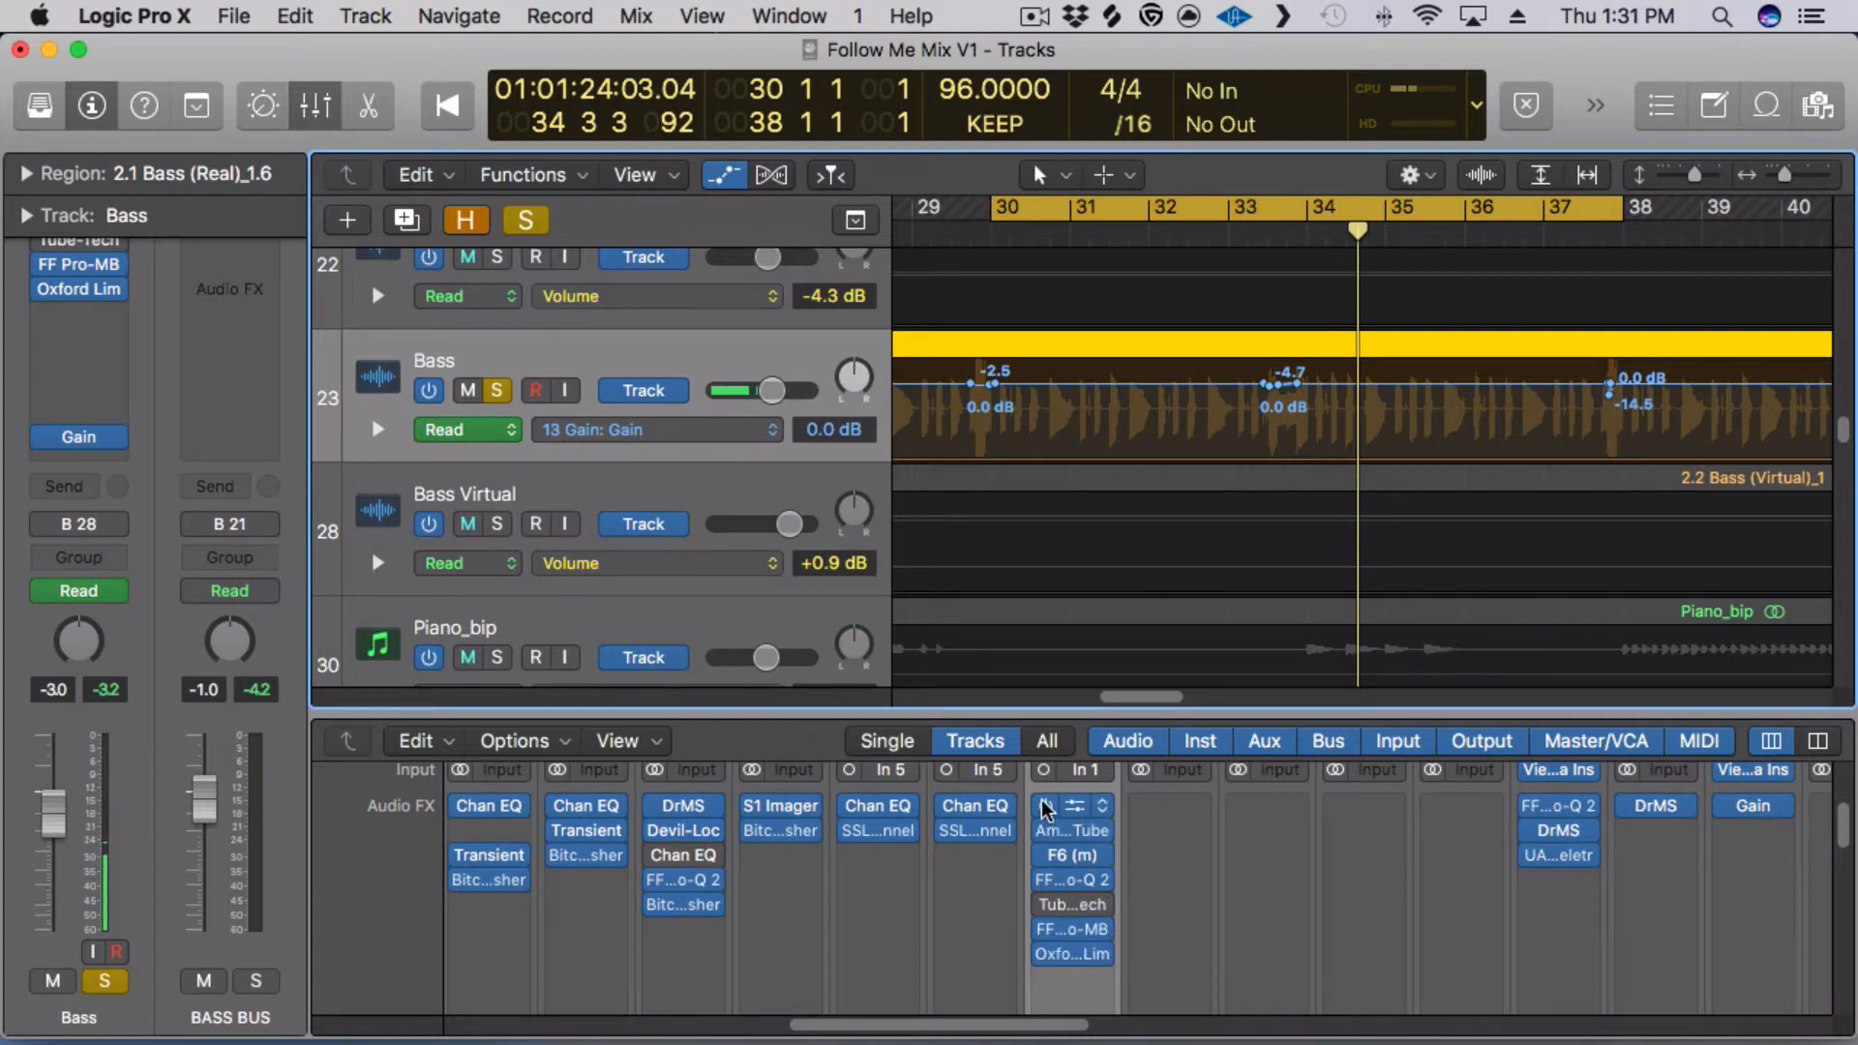
pyautogui.click(1045, 806)
pyautogui.click(1045, 830)
pyautogui.click(1045, 855)
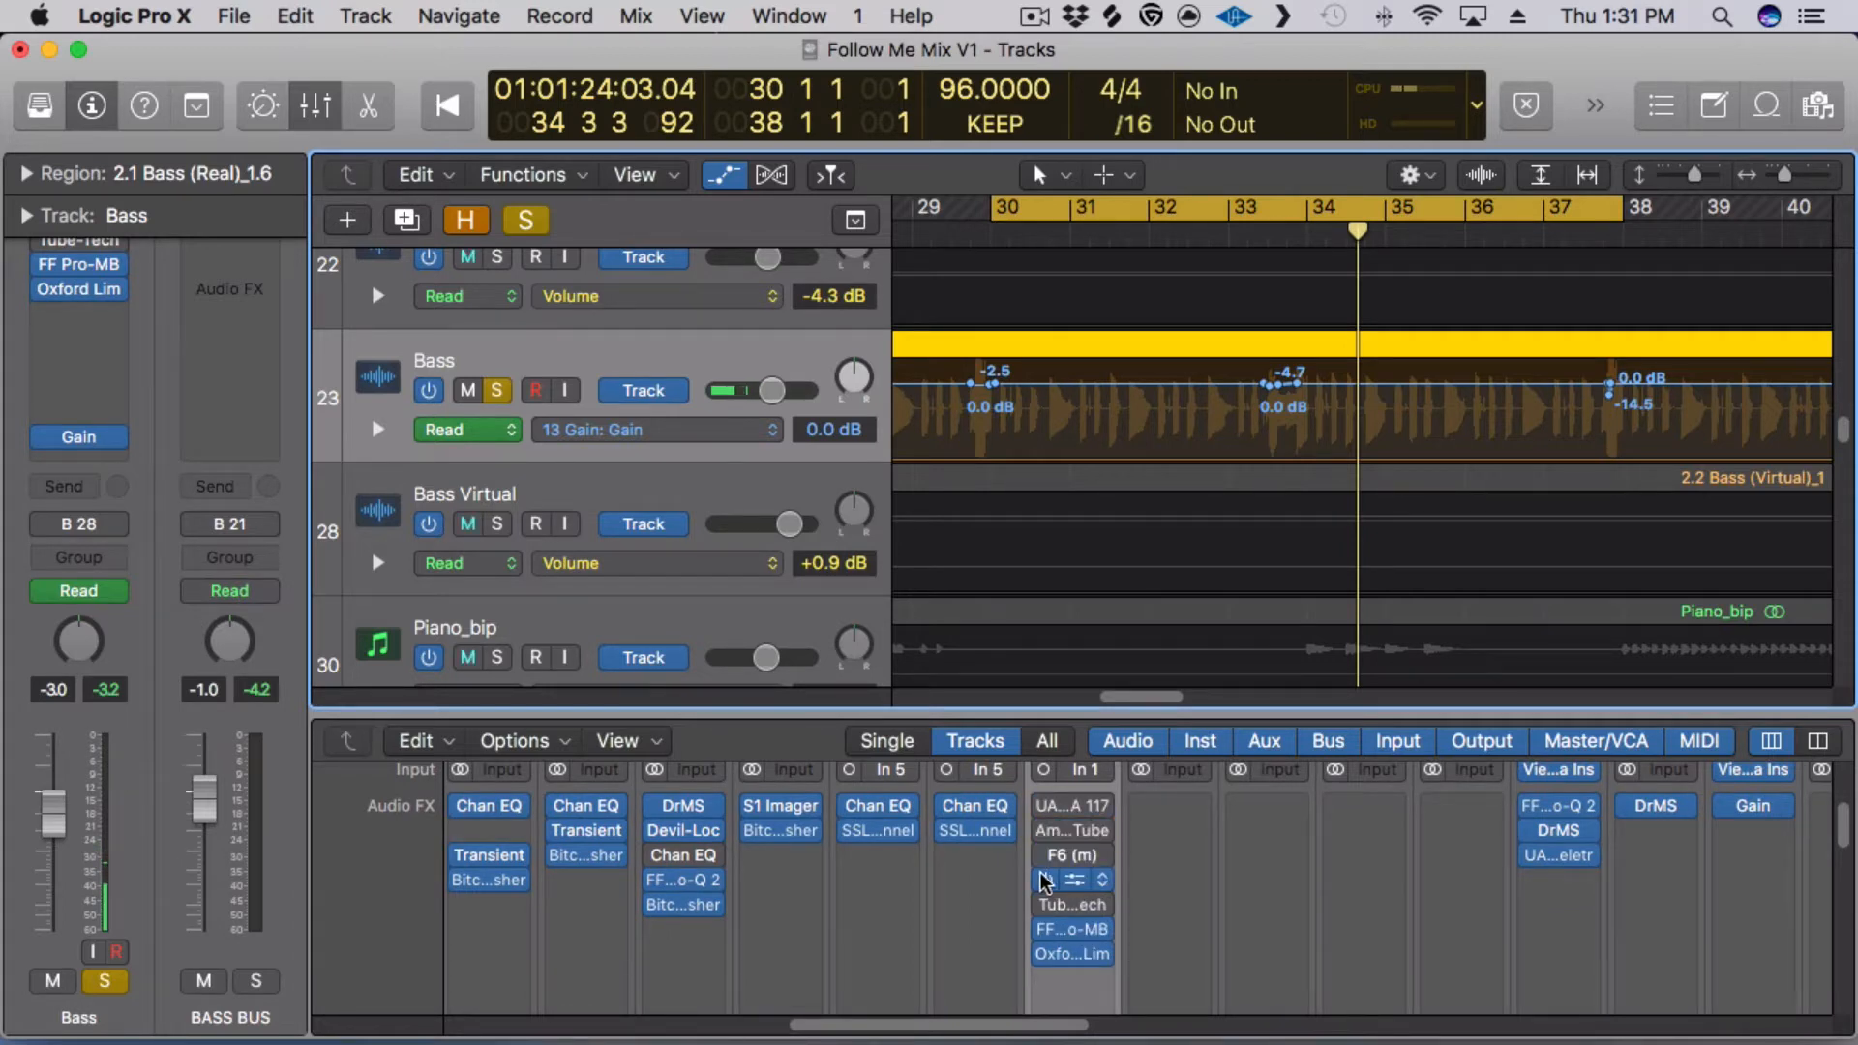
pyautogui.click(1045, 879)
pyautogui.click(1045, 929)
pyautogui.click(1045, 954)
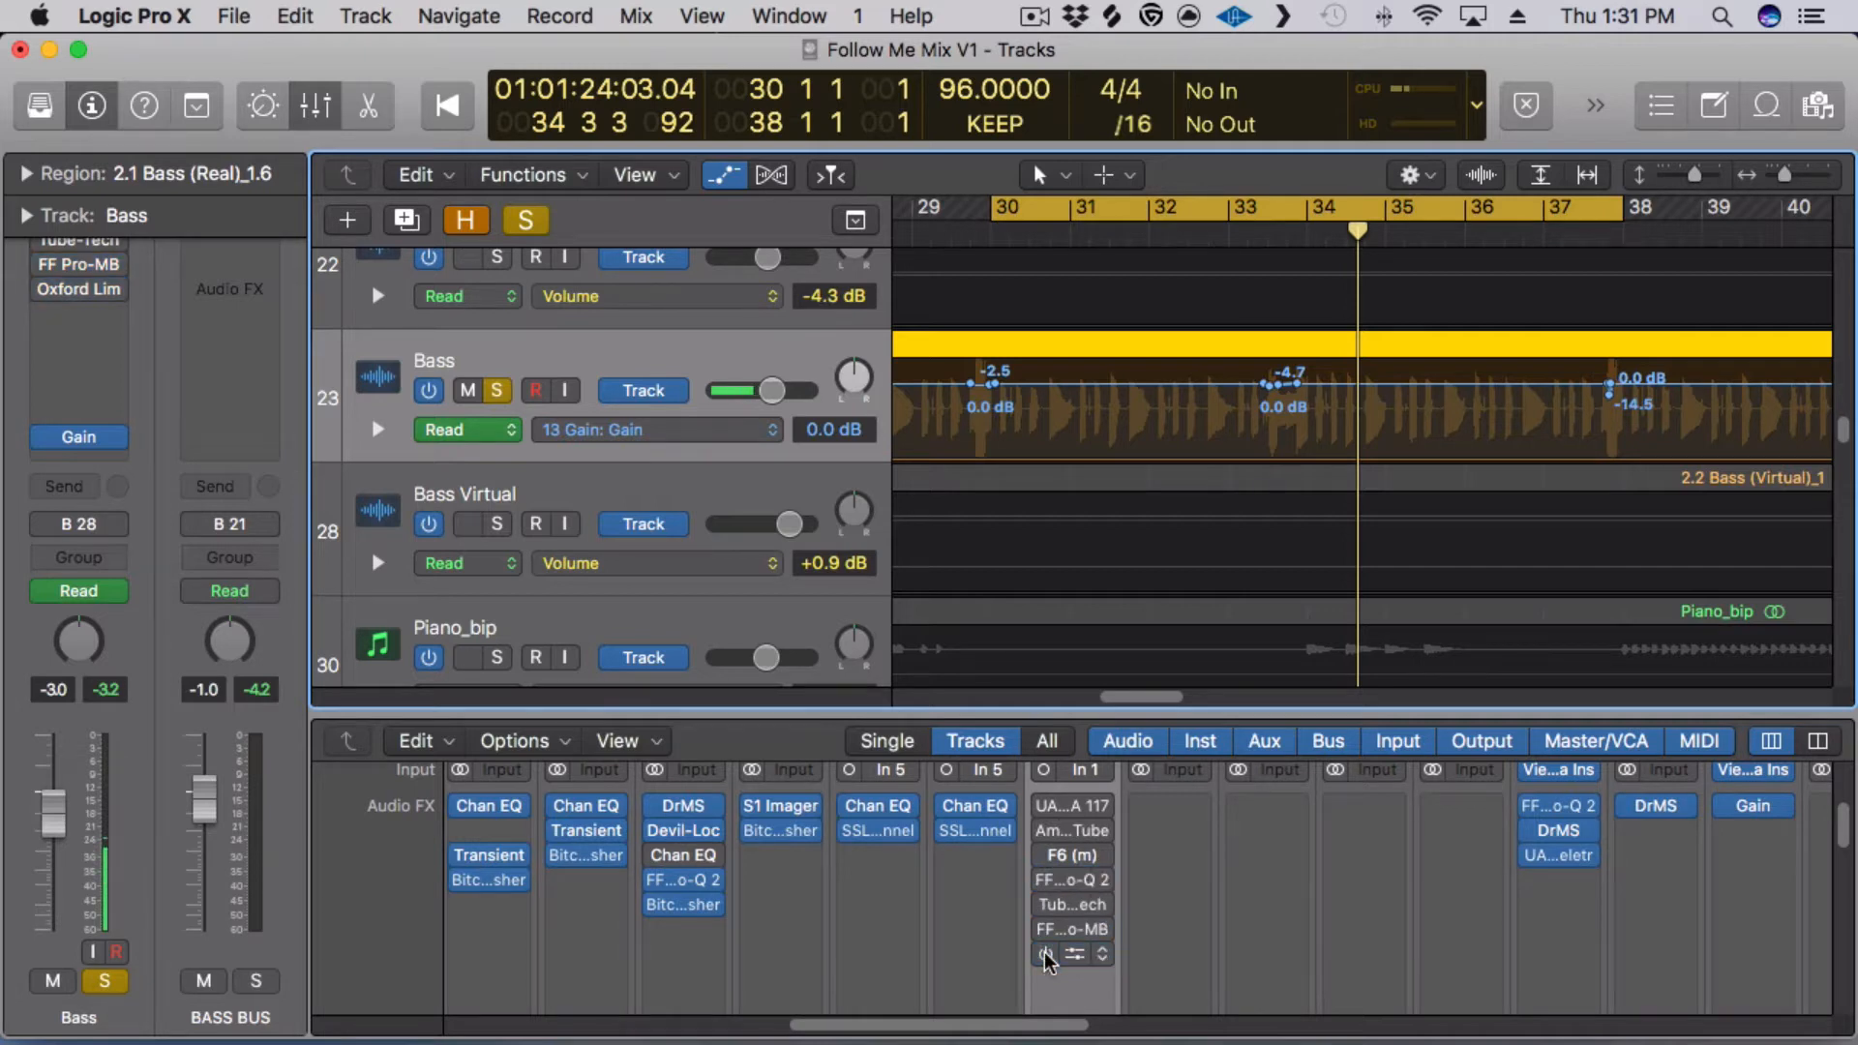
# Play the soloed bass with only Gain active, bypass the Gain insert during playback, and stop.
pyautogui.scroll(-5, 963, 871)
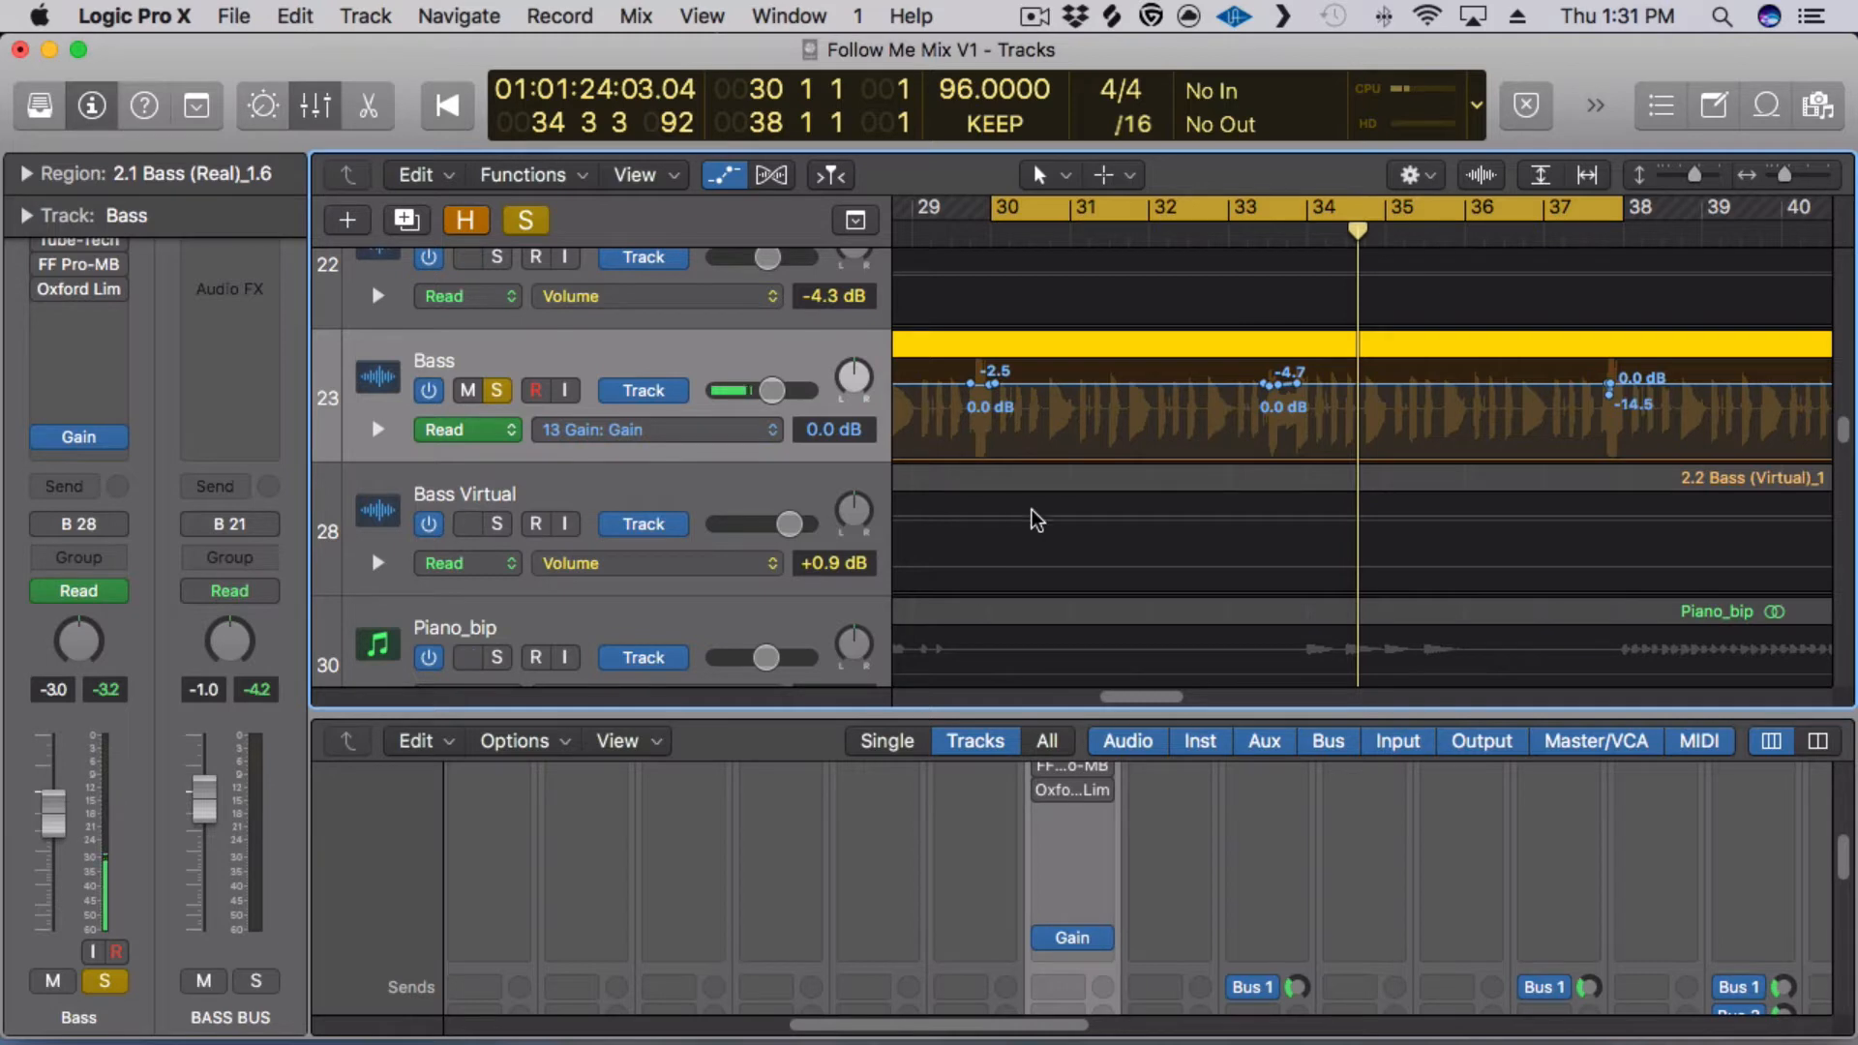
pyautogui.press('space')
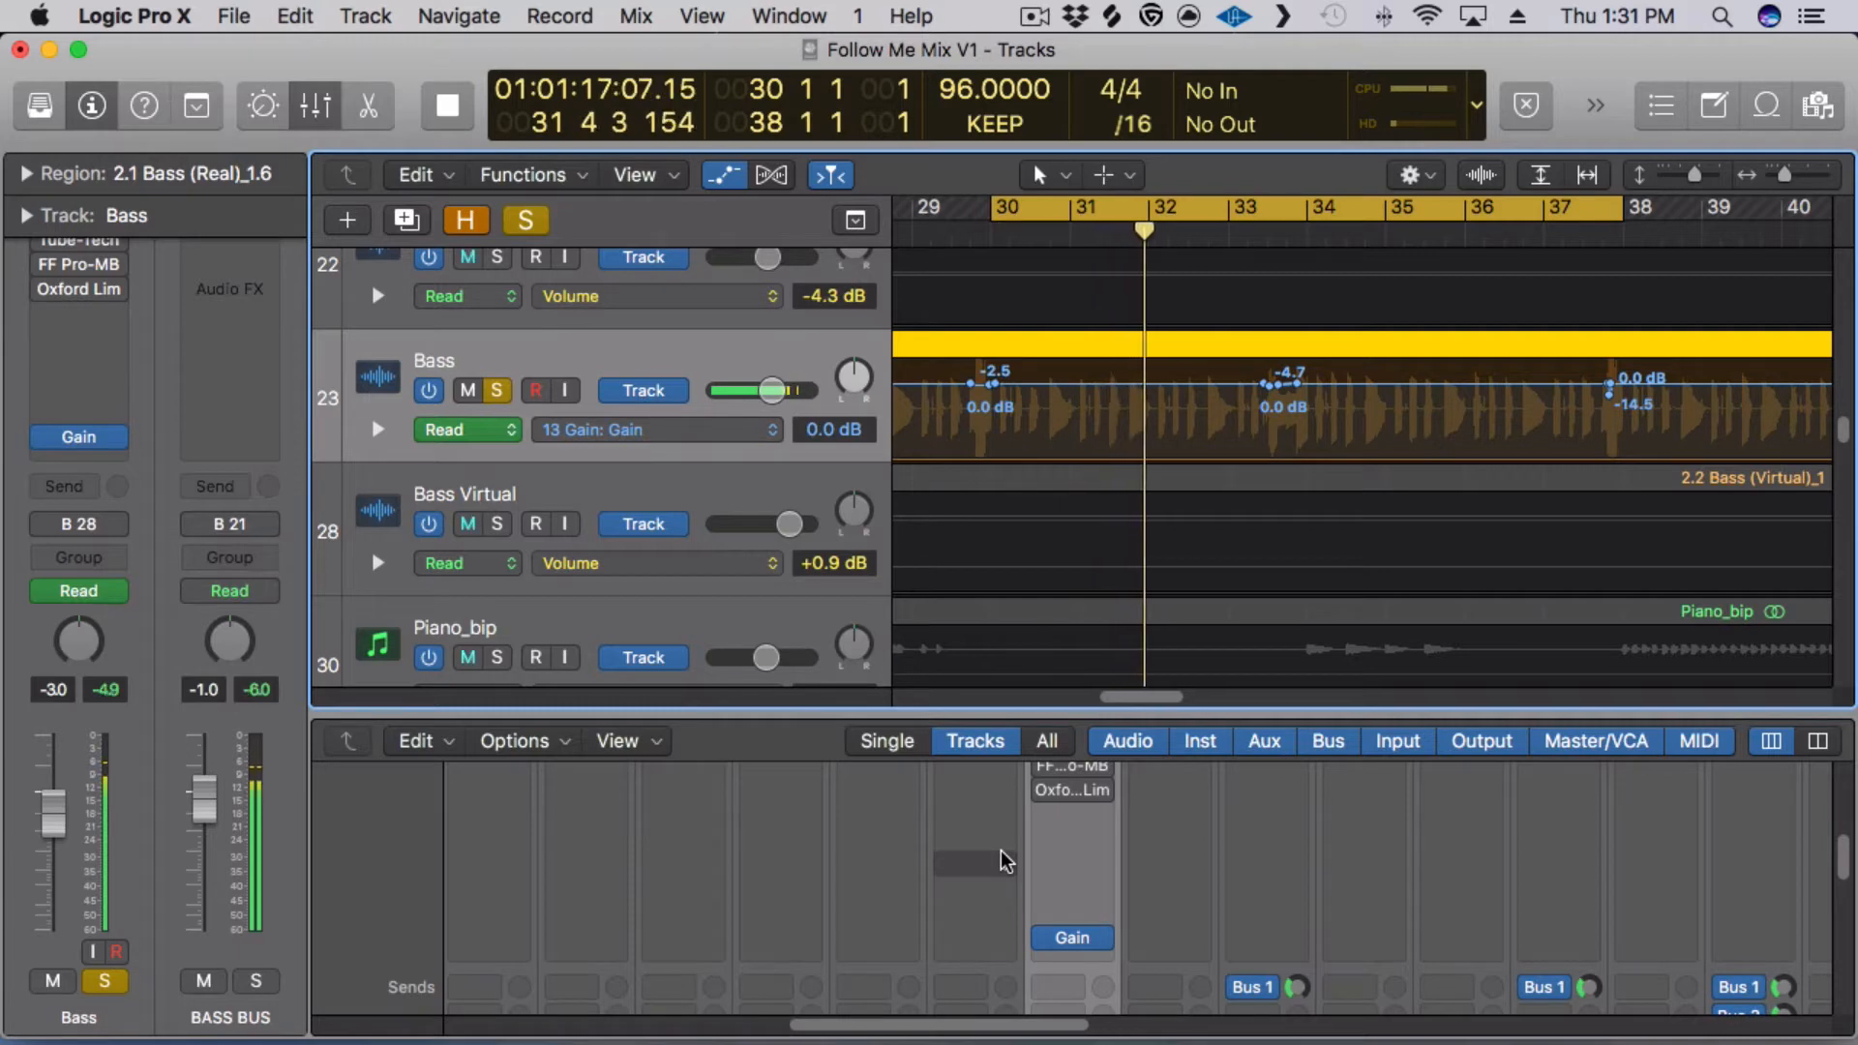
pyautogui.click(1045, 938)
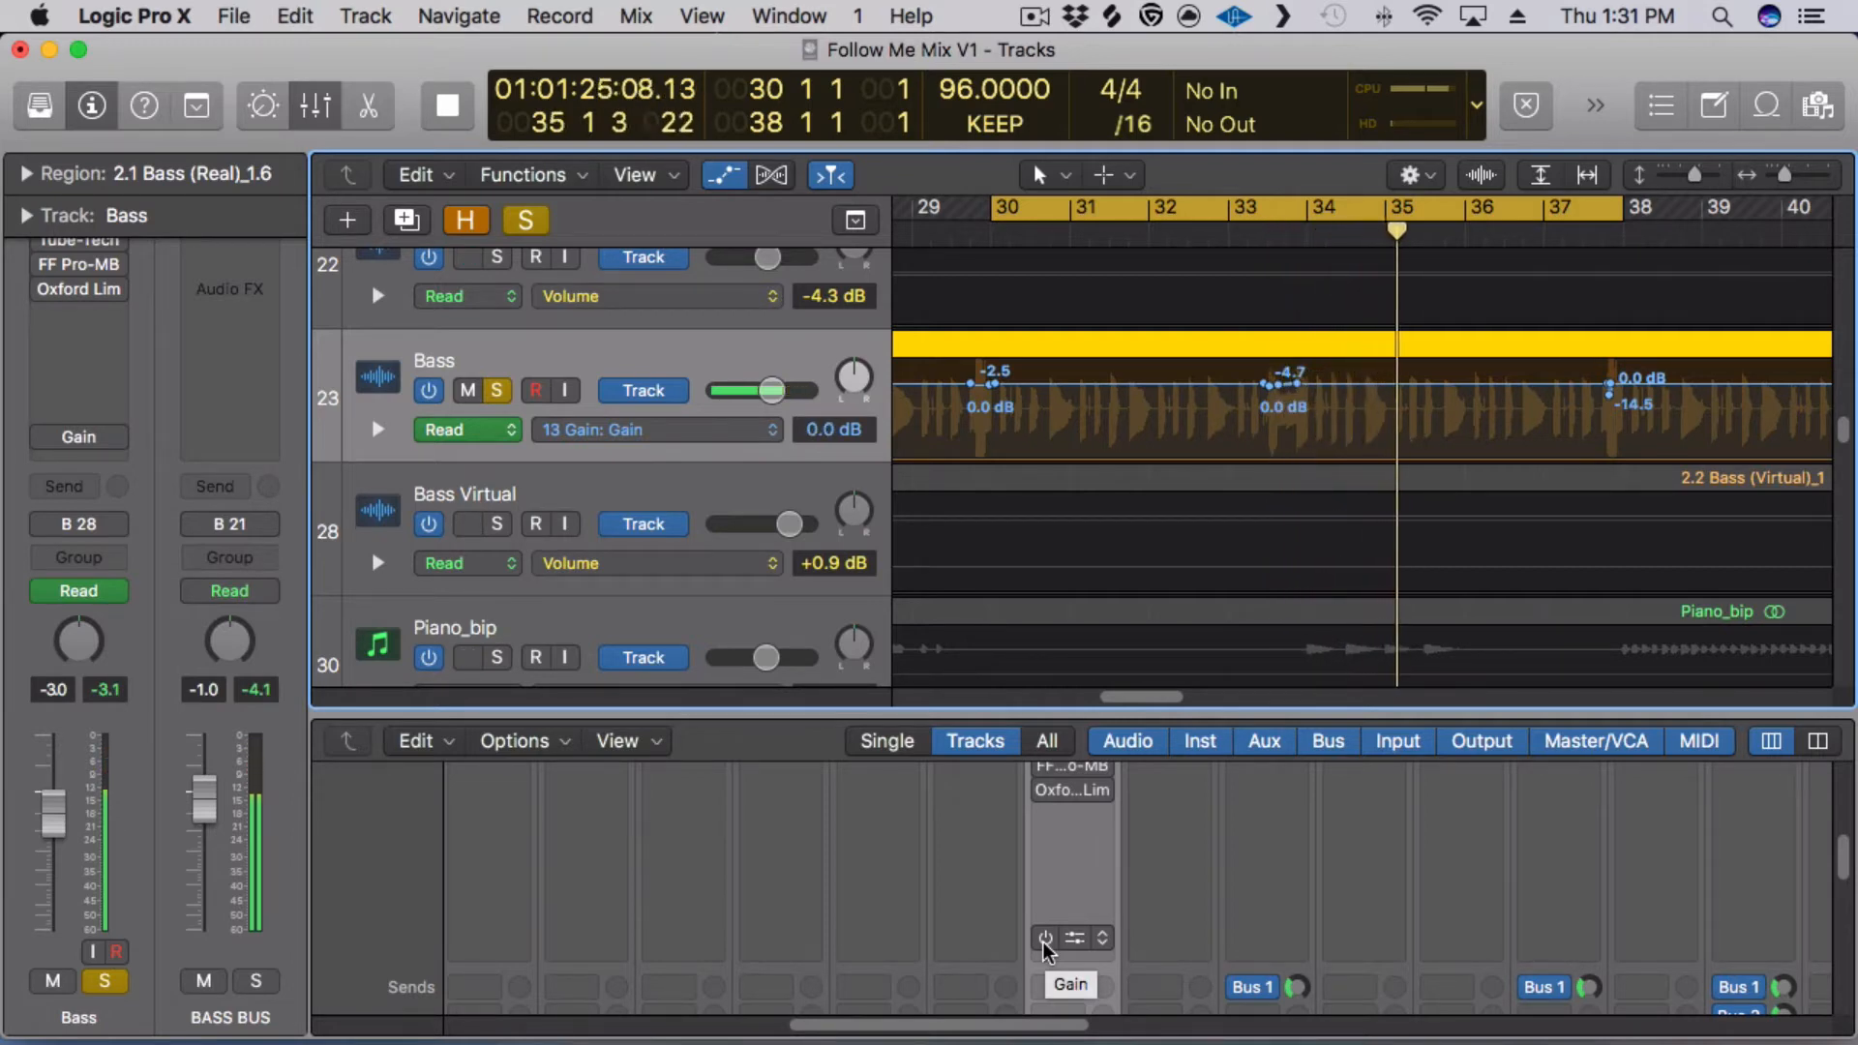
pyautogui.press('space')
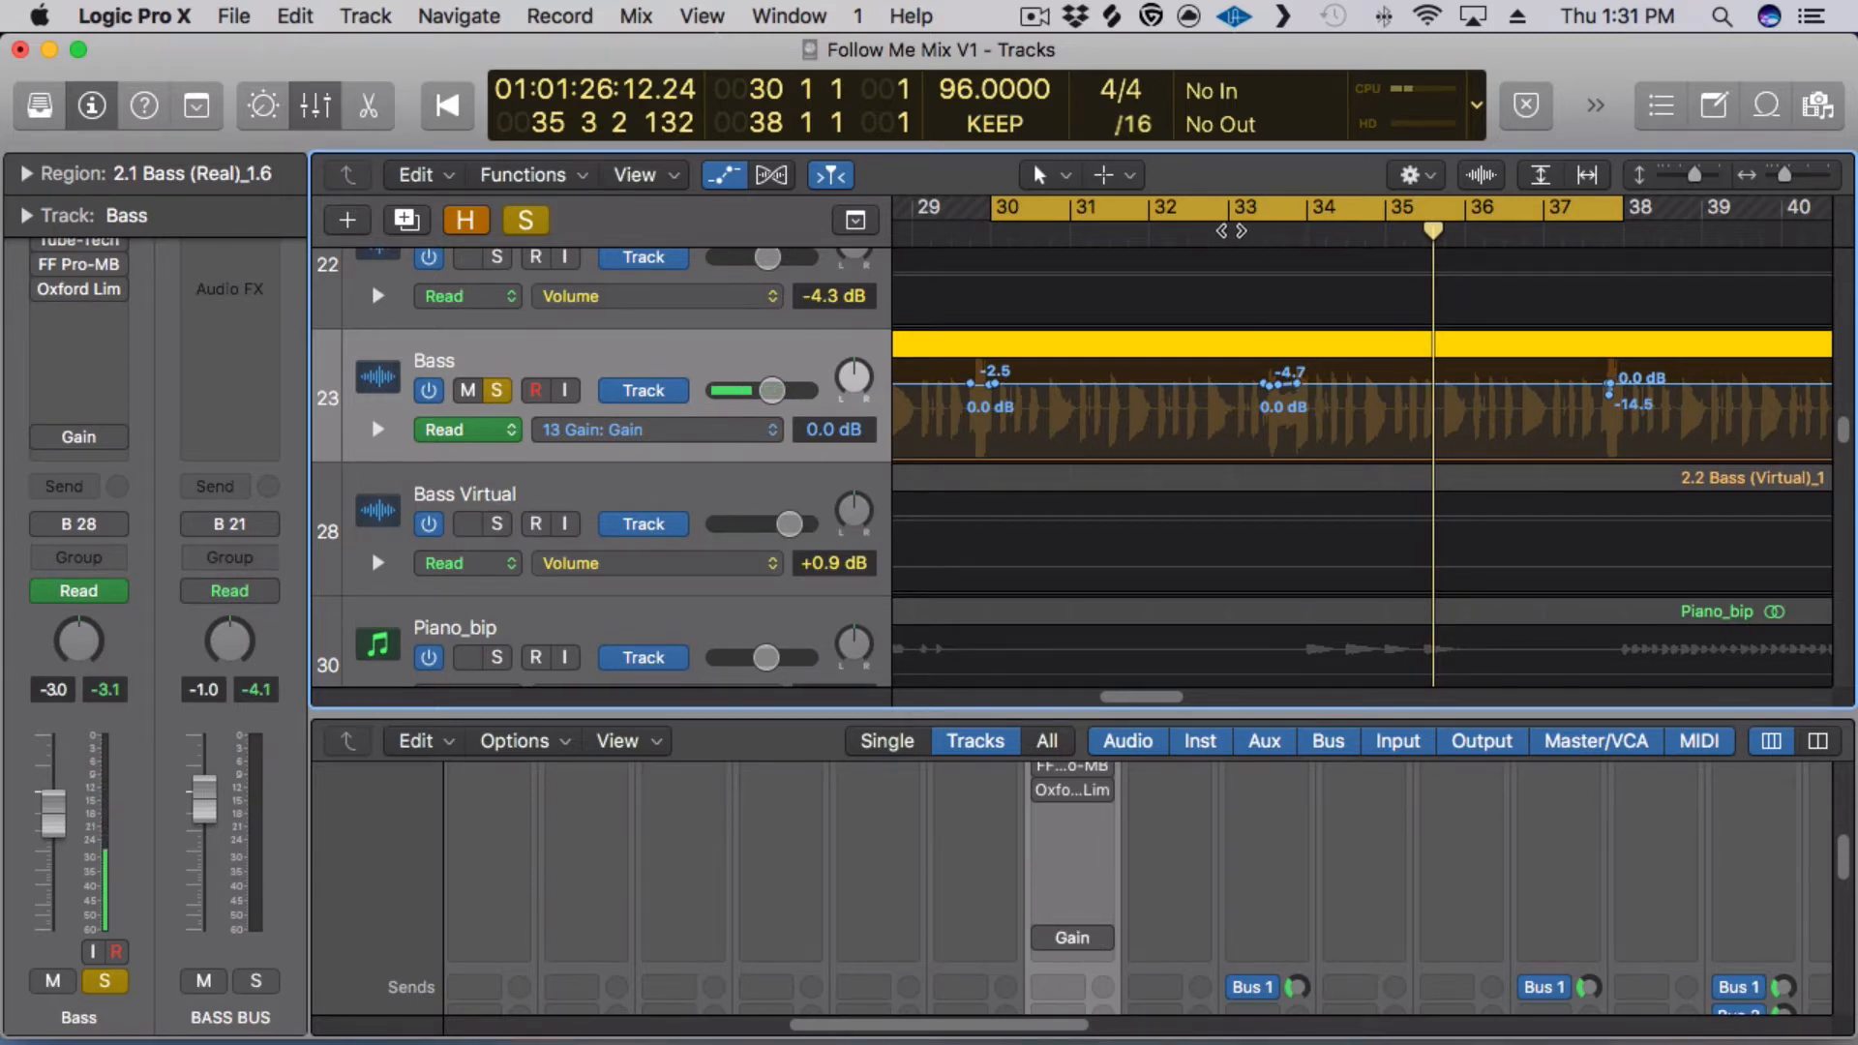
# Audition the unprocessed bass from bar 33 through the Gain automation dip before bar 34.
pyautogui.click(1231, 230)
pyautogui.press('space')
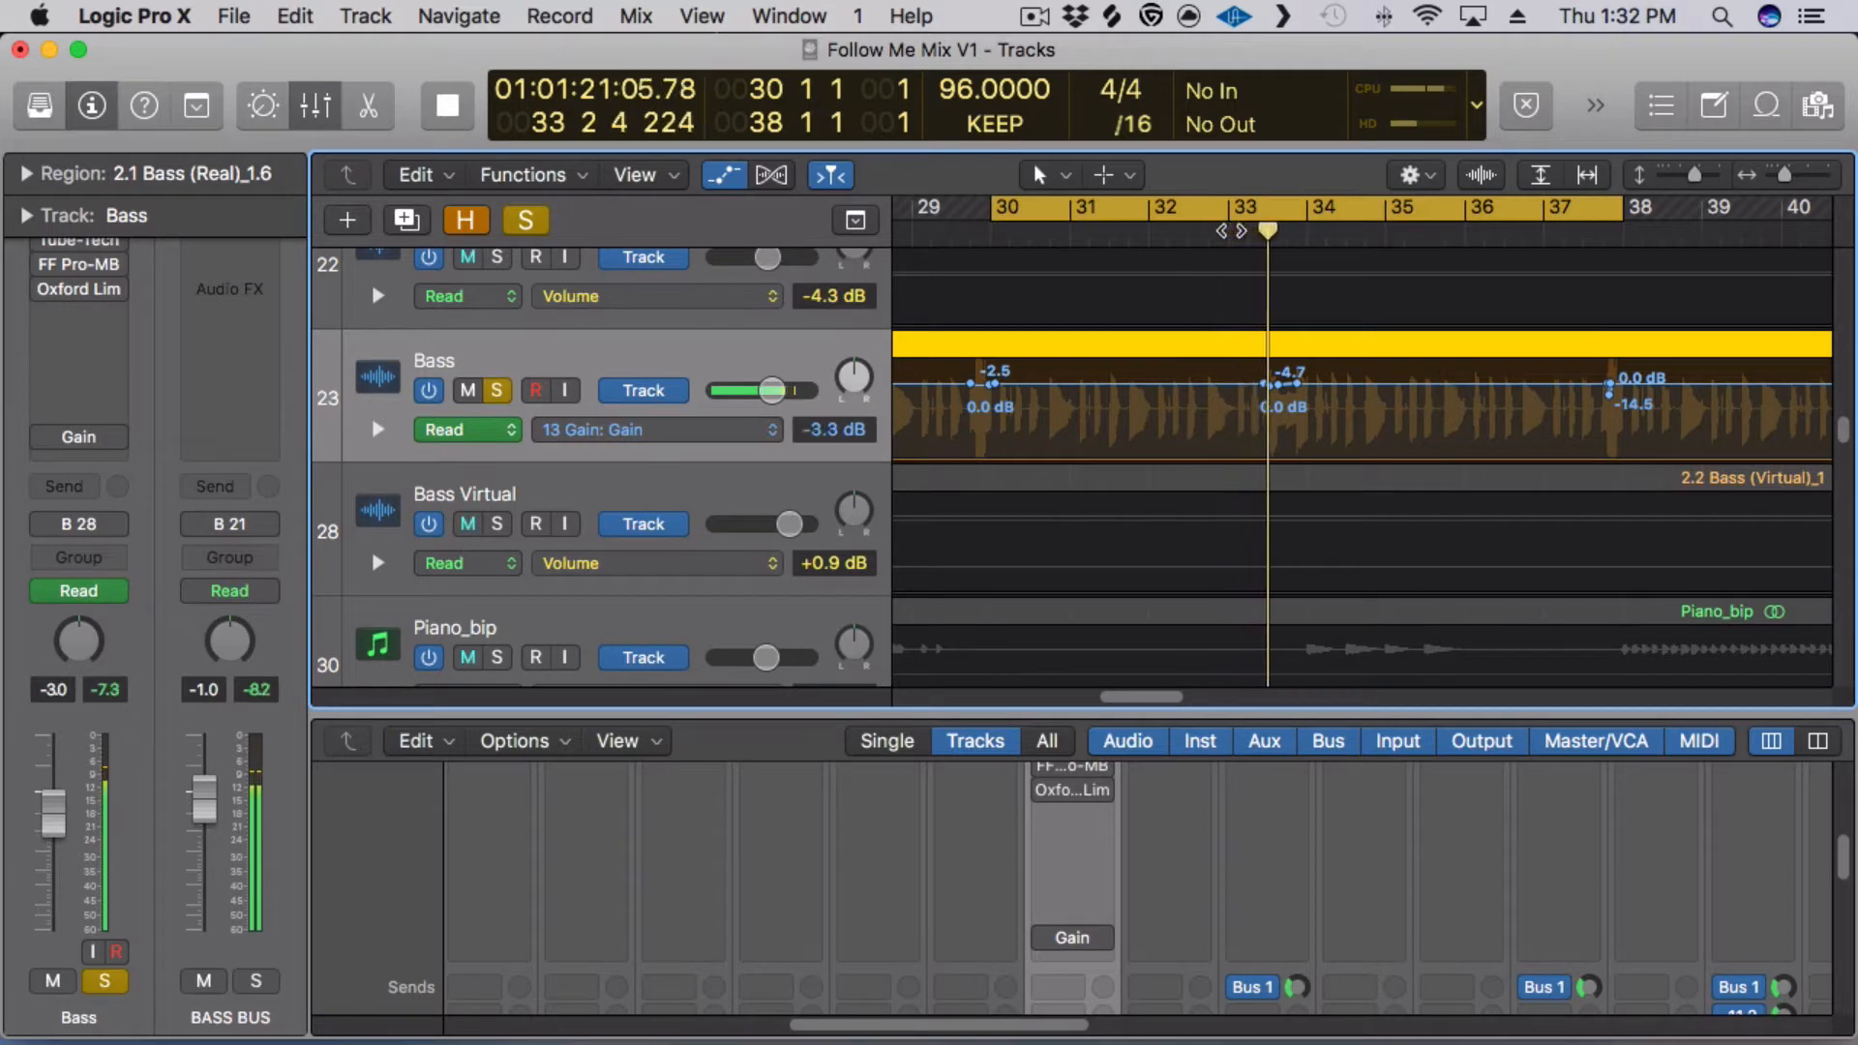
pyautogui.press('space')
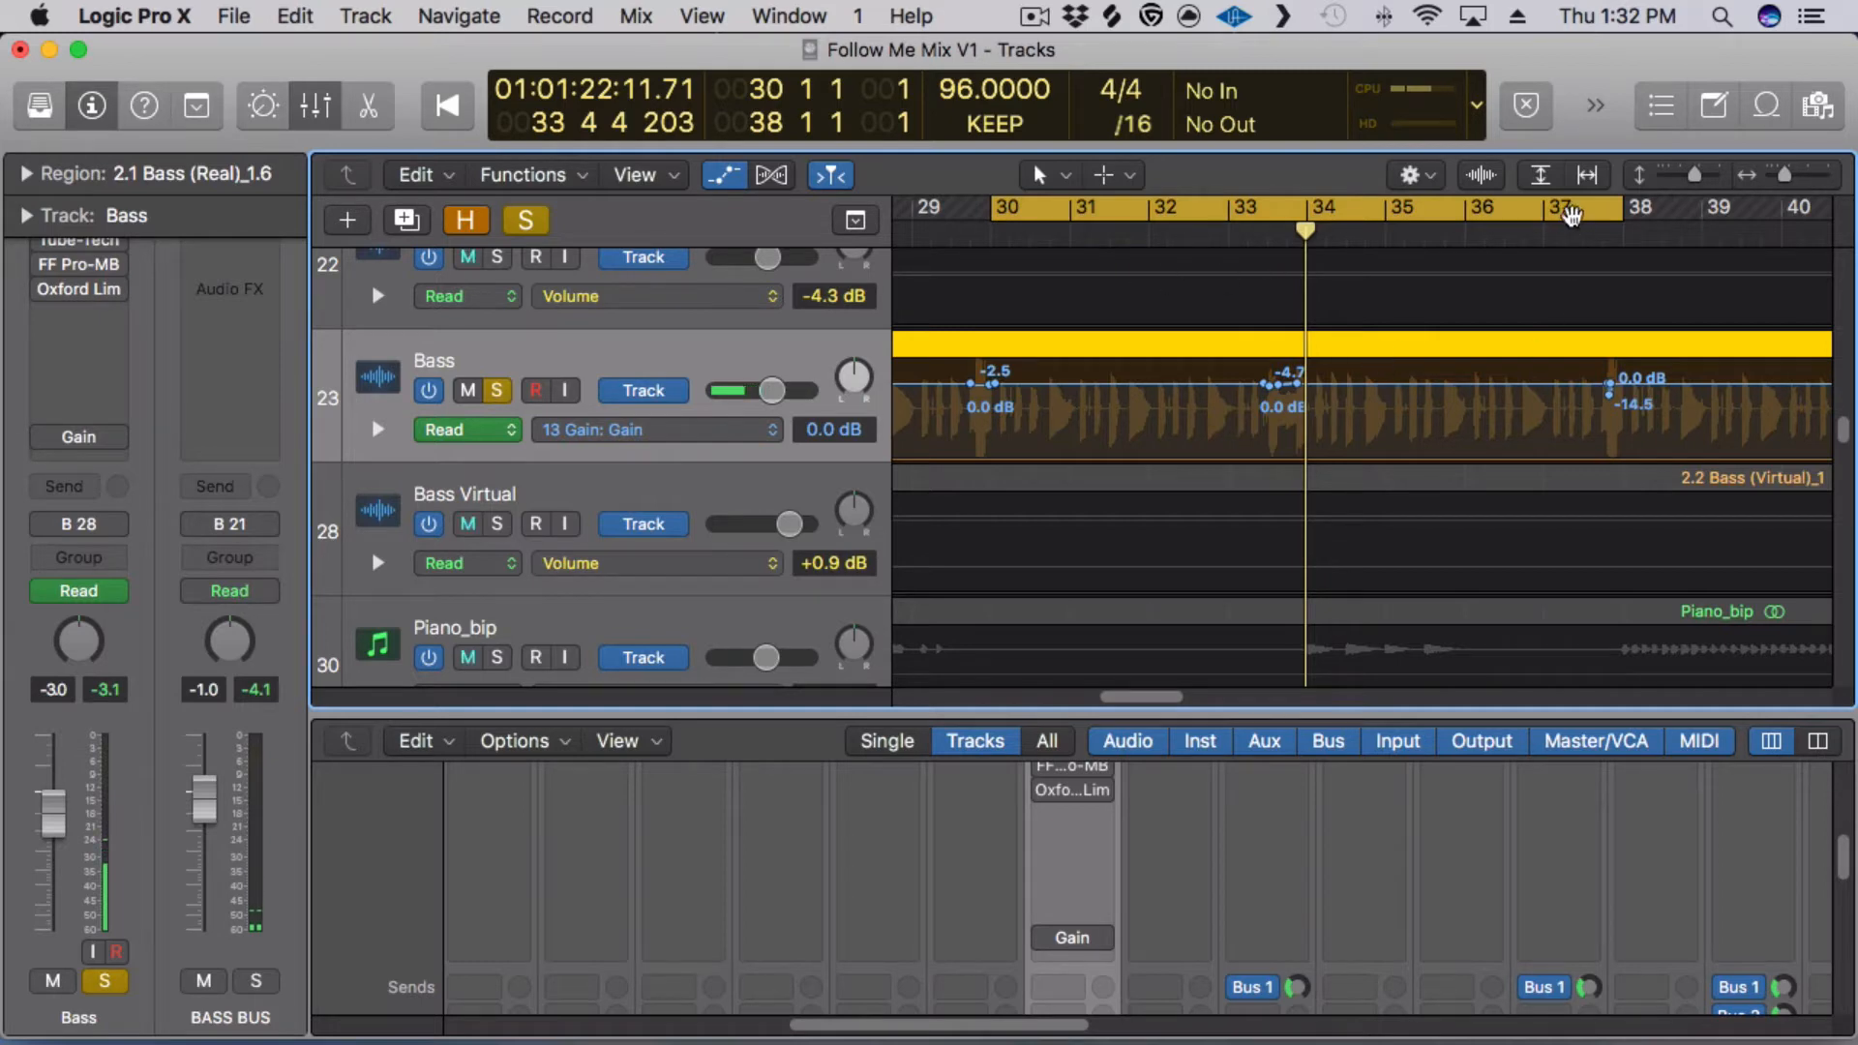
# Turn cycle mode off, audition the unprocessed bass from bar 37 into bar 38 twice, and turn cycle mode back on.
pyautogui.click(1571, 215)
pyautogui.click(1571, 233)
pyautogui.press('space')
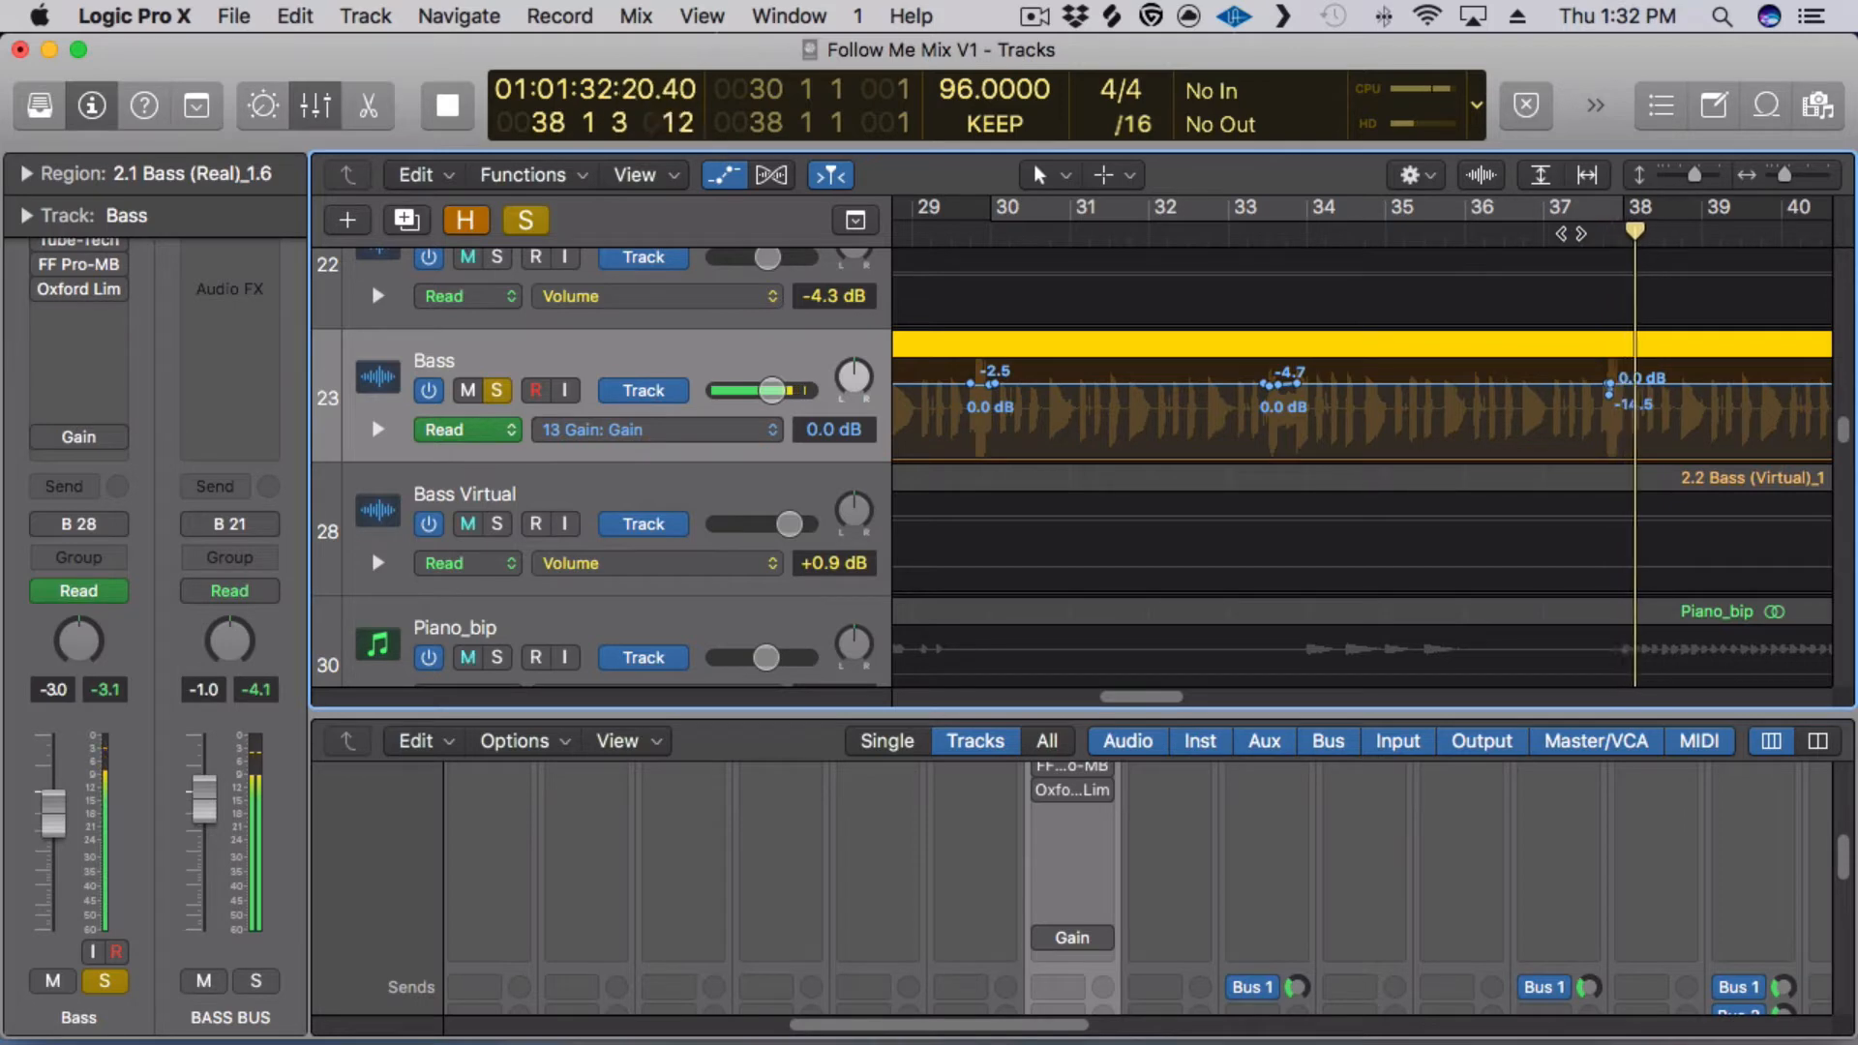
pyautogui.click(1571, 233)
pyautogui.press('space')
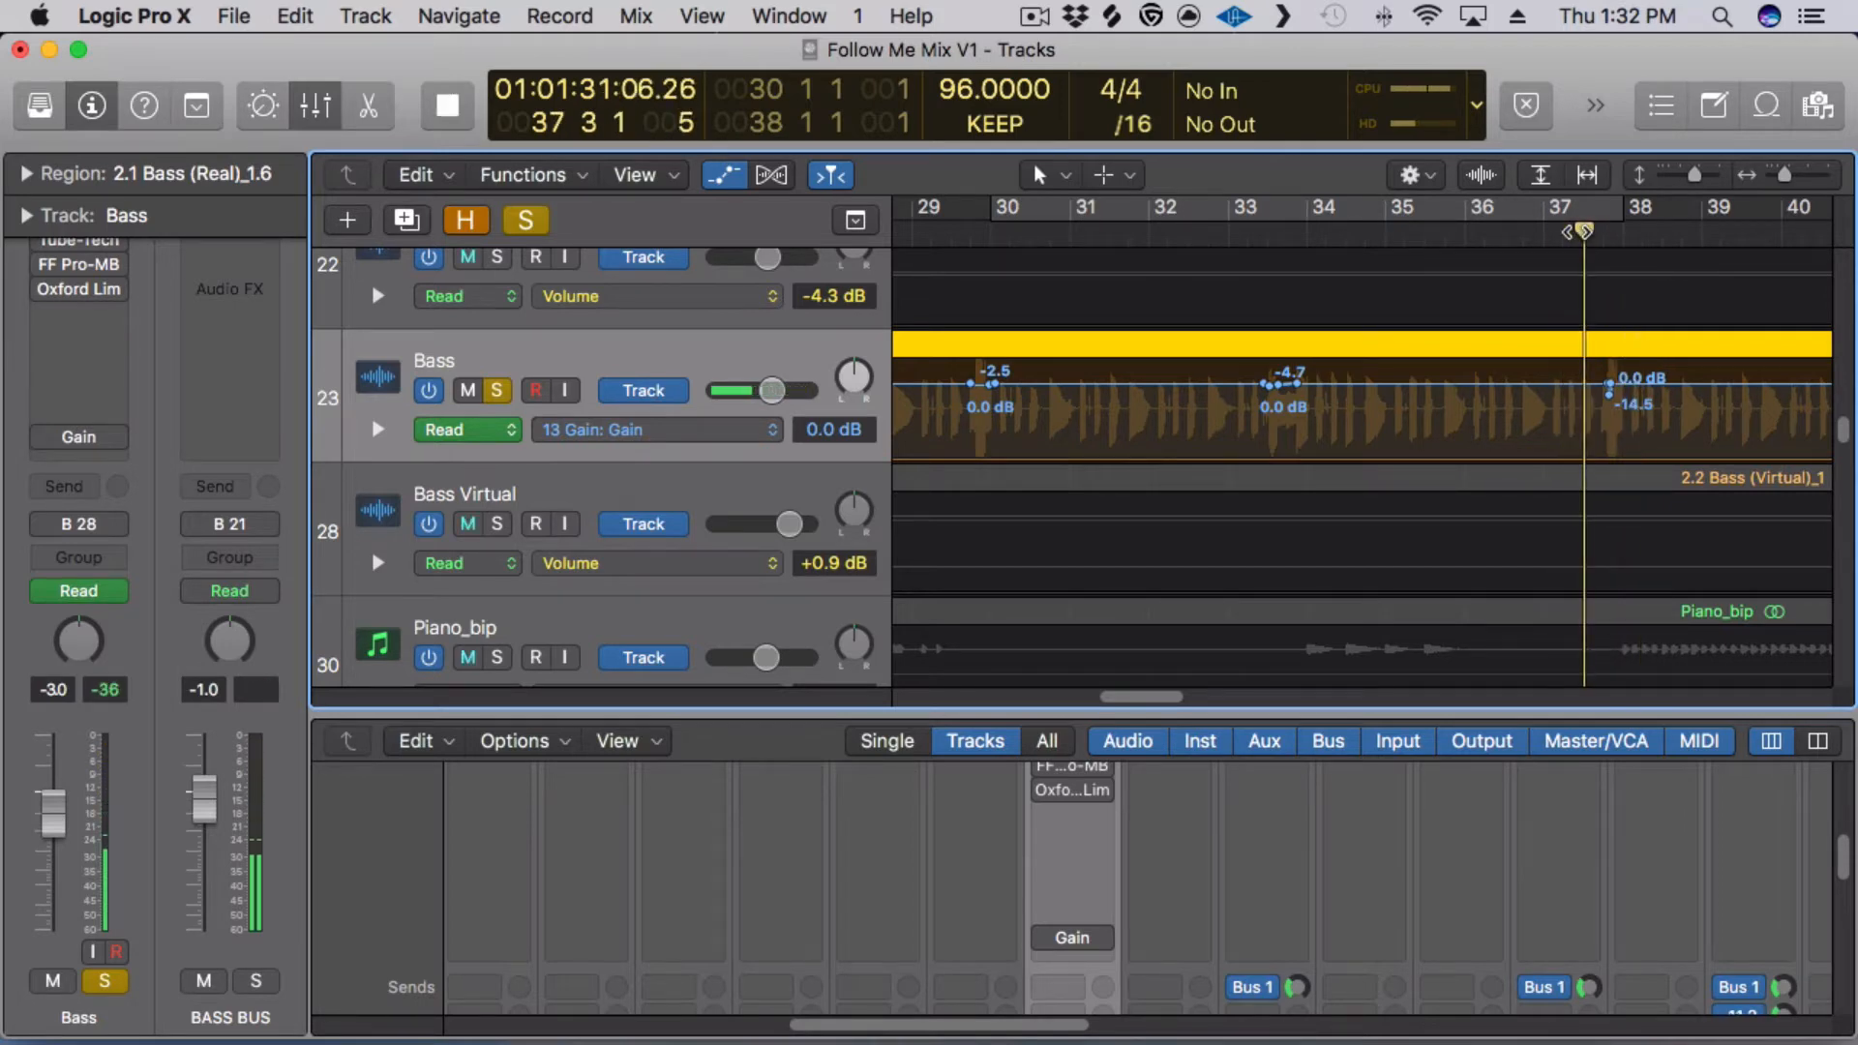
pyautogui.press('space')
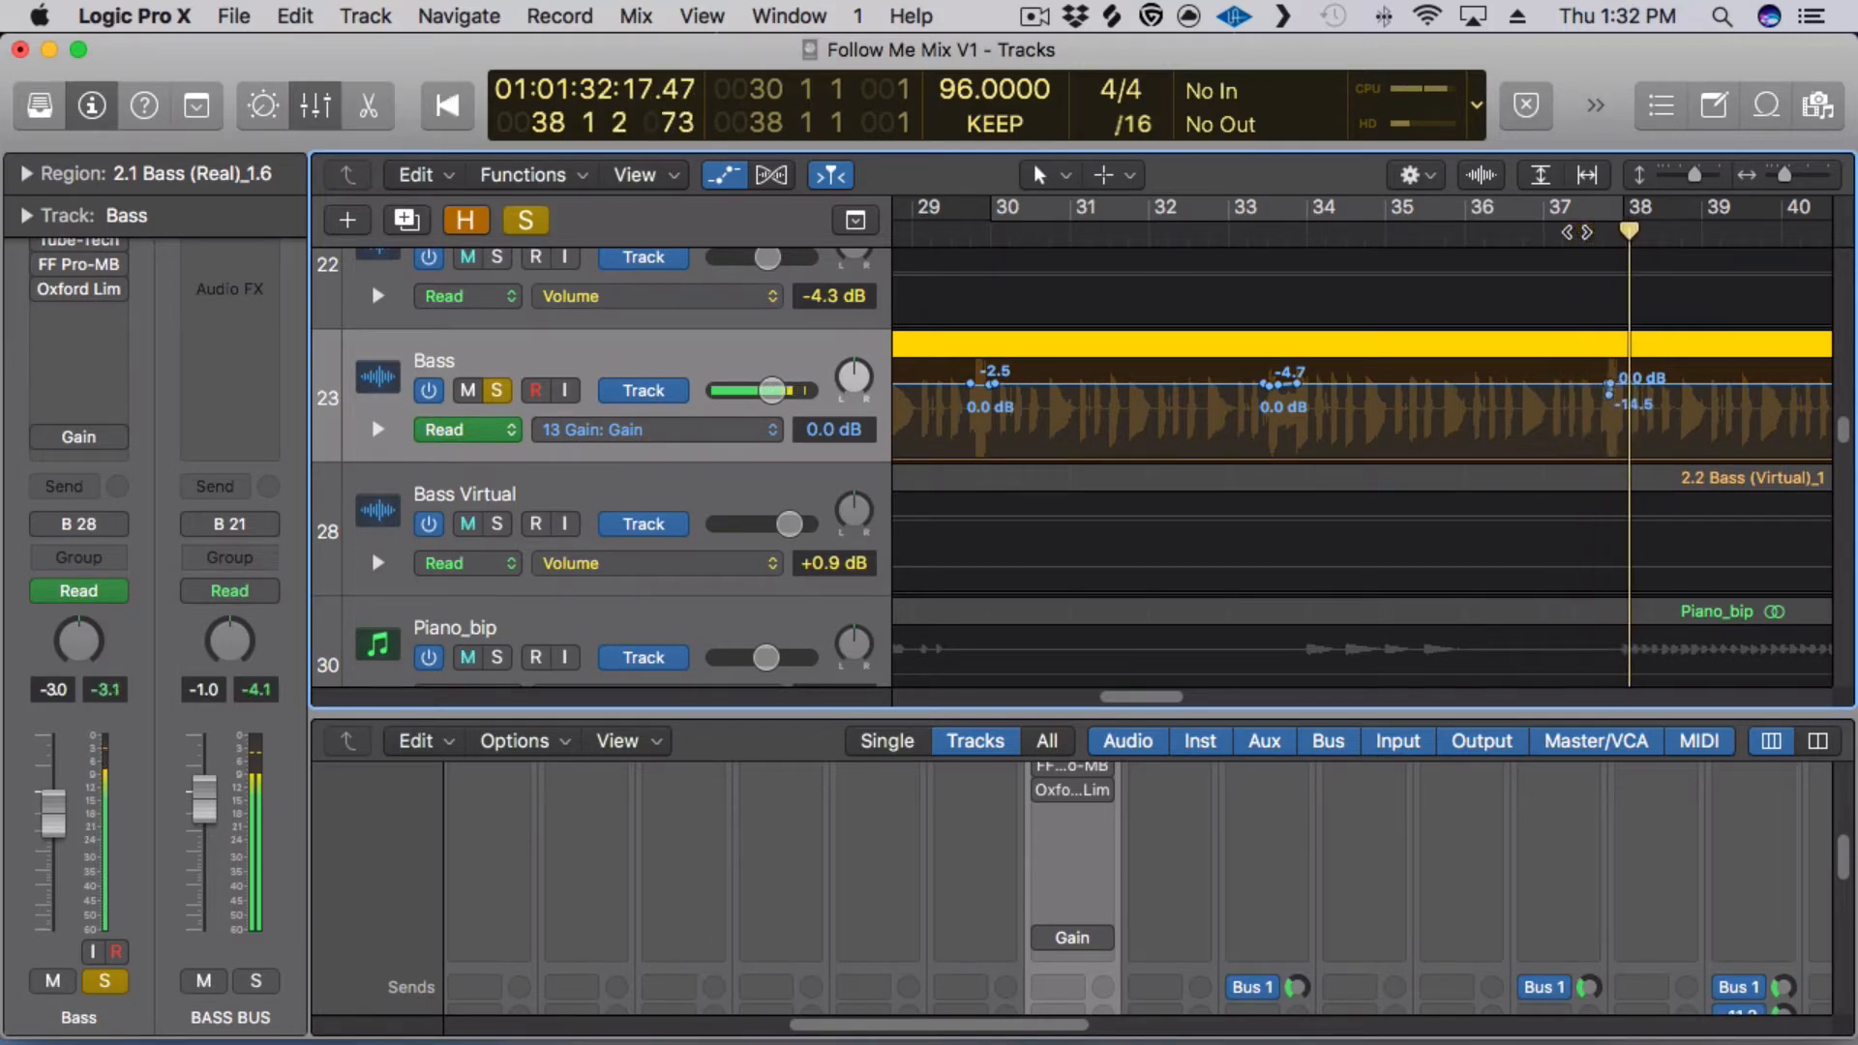
pyautogui.click(1477, 217)
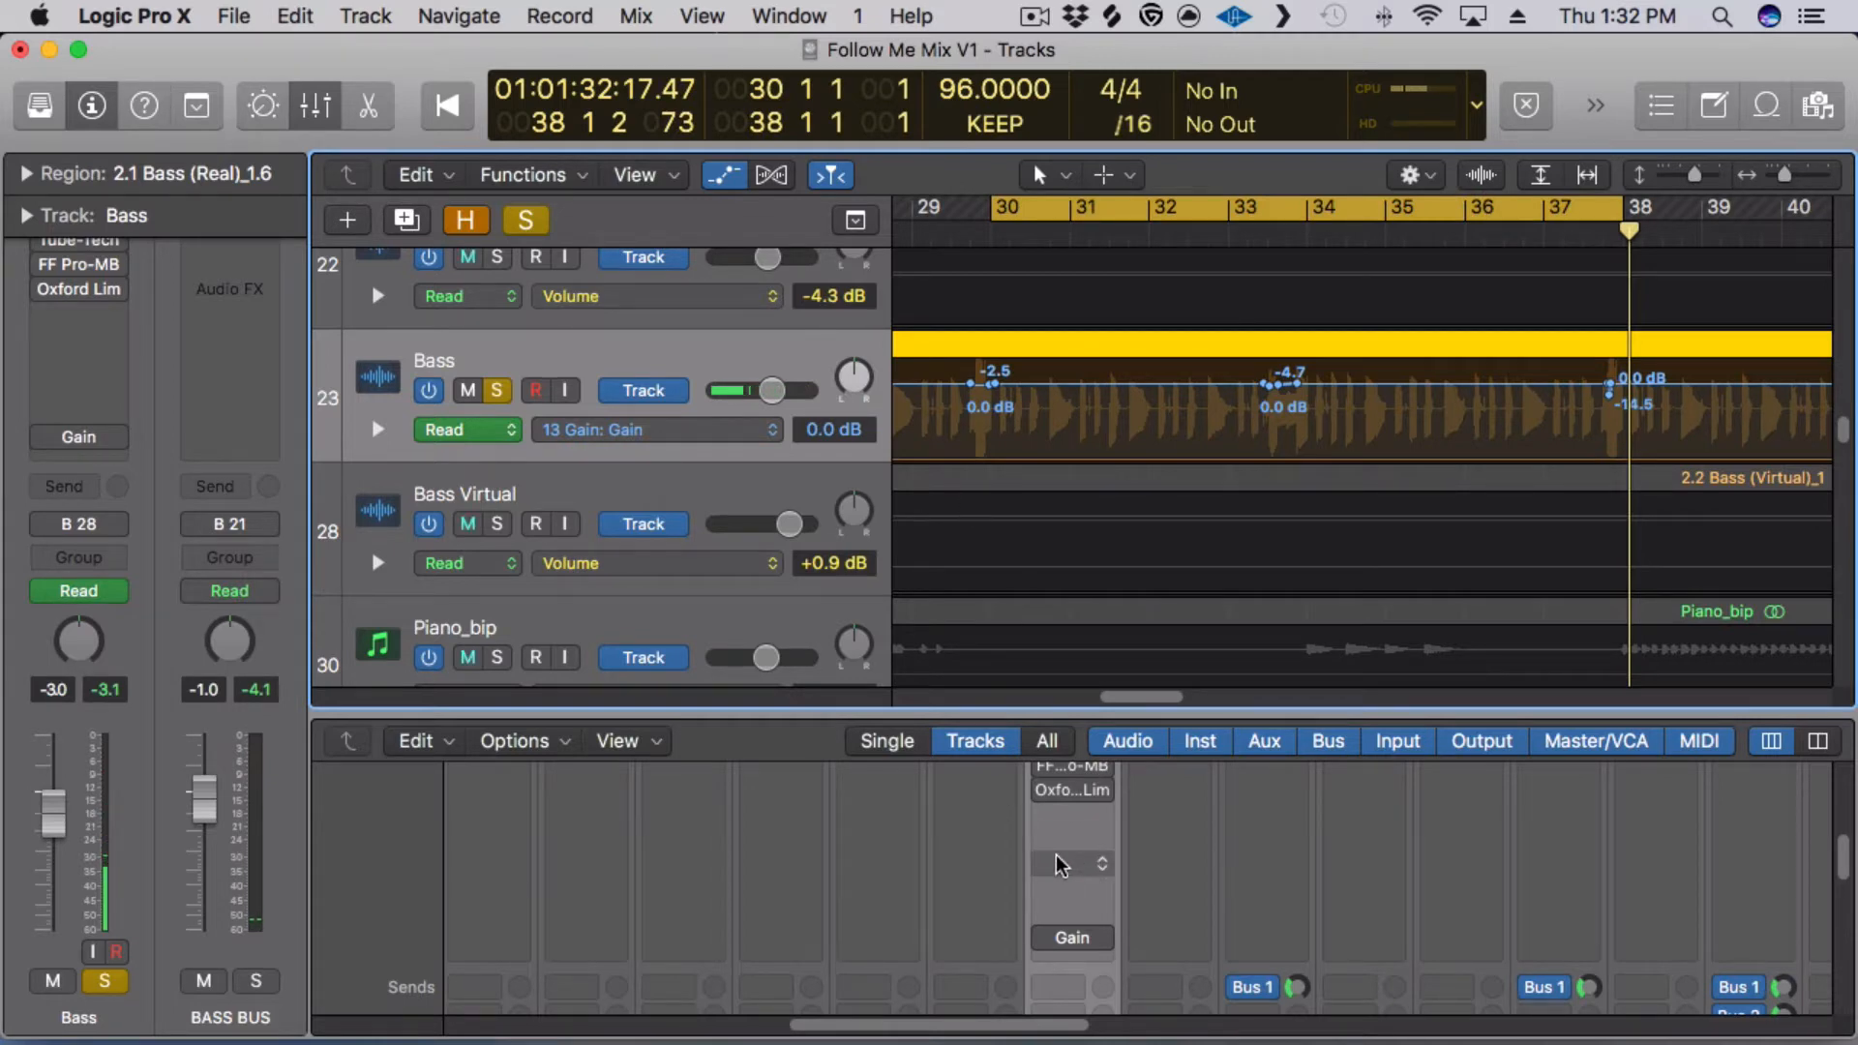
# Re-enable the Bass channel's Gain insert, view its plug-in settings and close the window.
pyautogui.click(1046, 938)
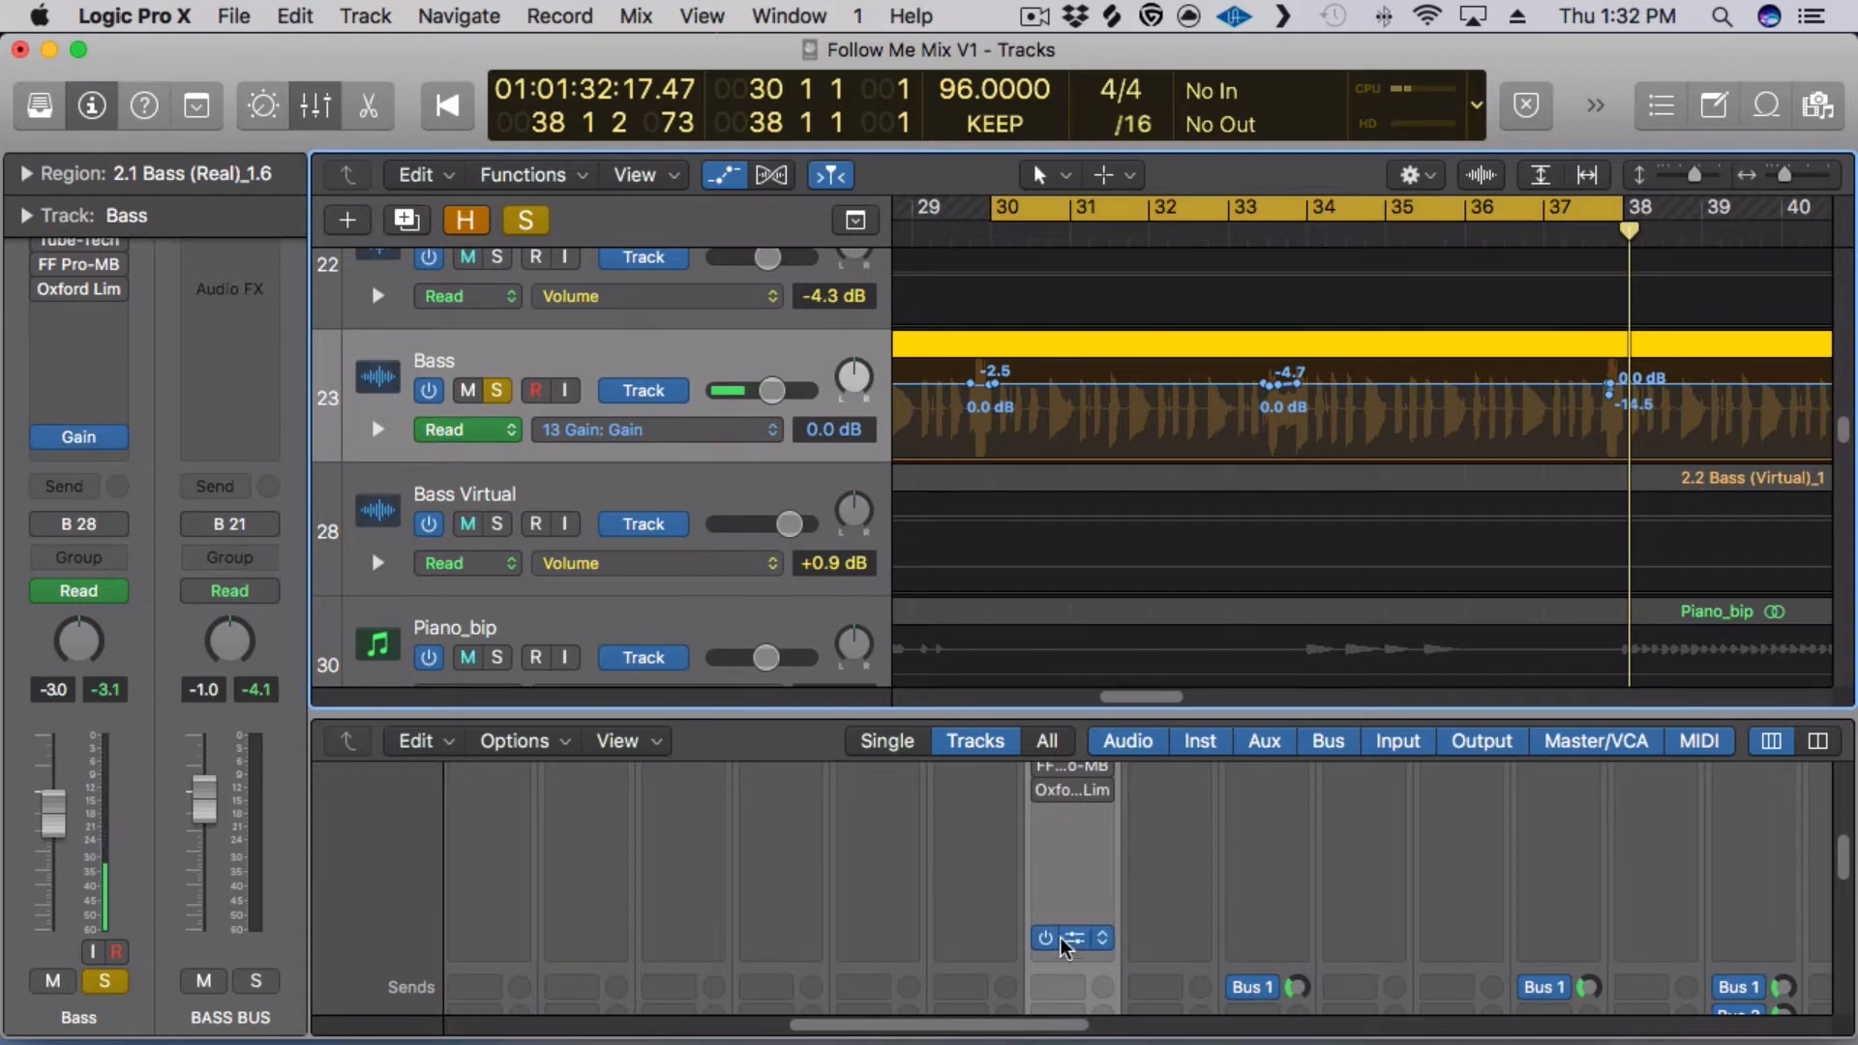
pyautogui.click(1071, 936)
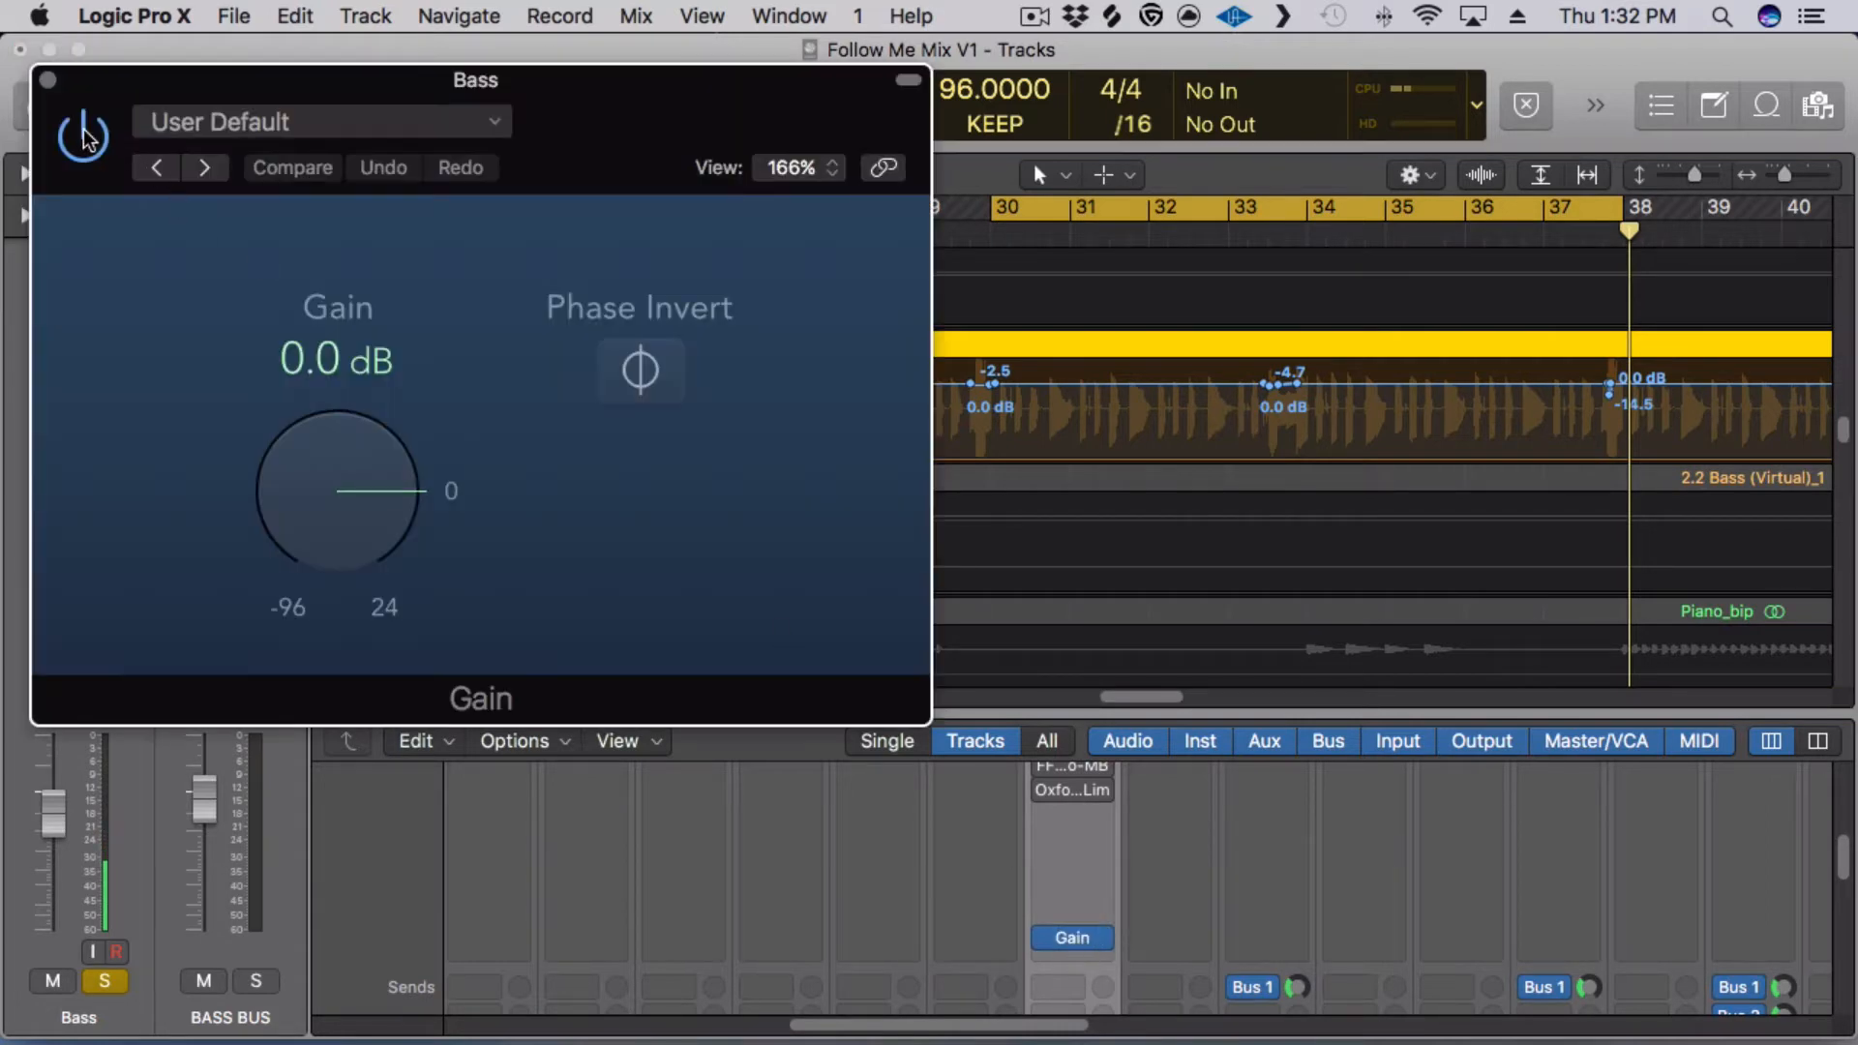
pyautogui.click(48, 81)
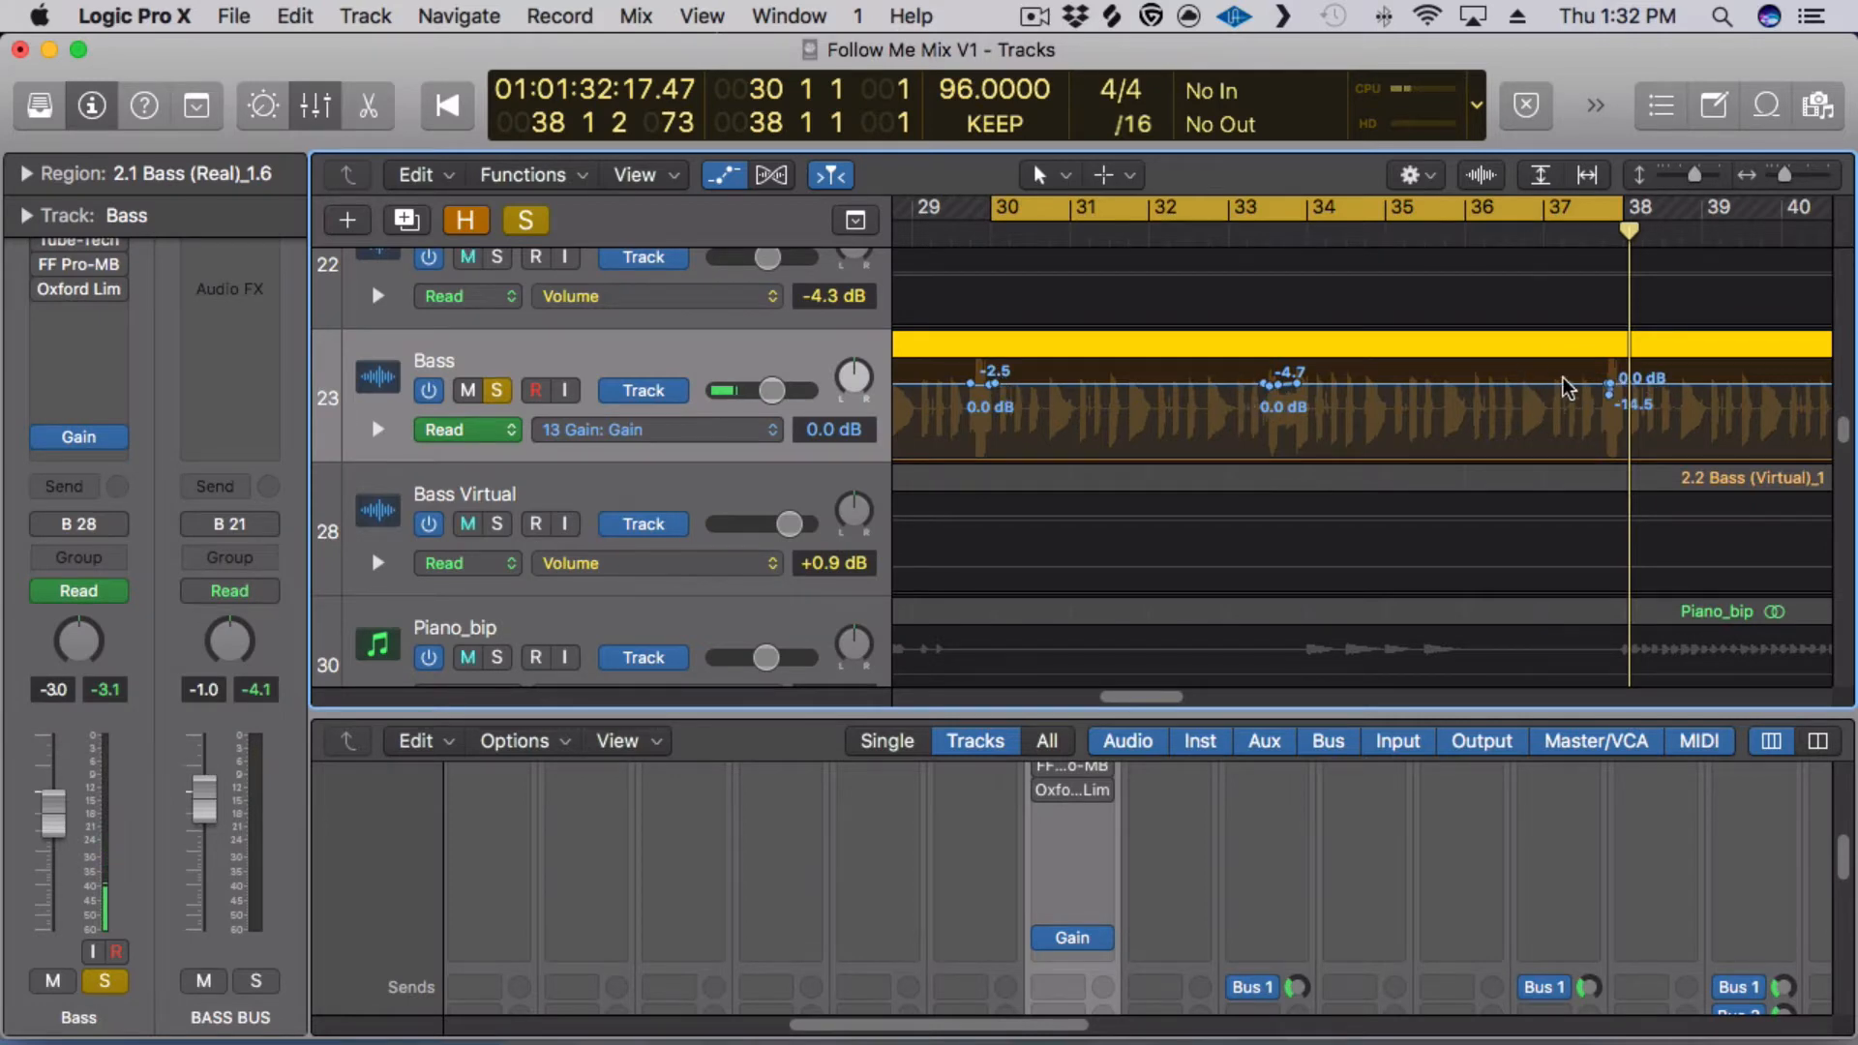
# Audition the gain-automated bass from bar 37 and again from bar 33, then stop playback.
pyautogui.doubleClick(1566, 233)
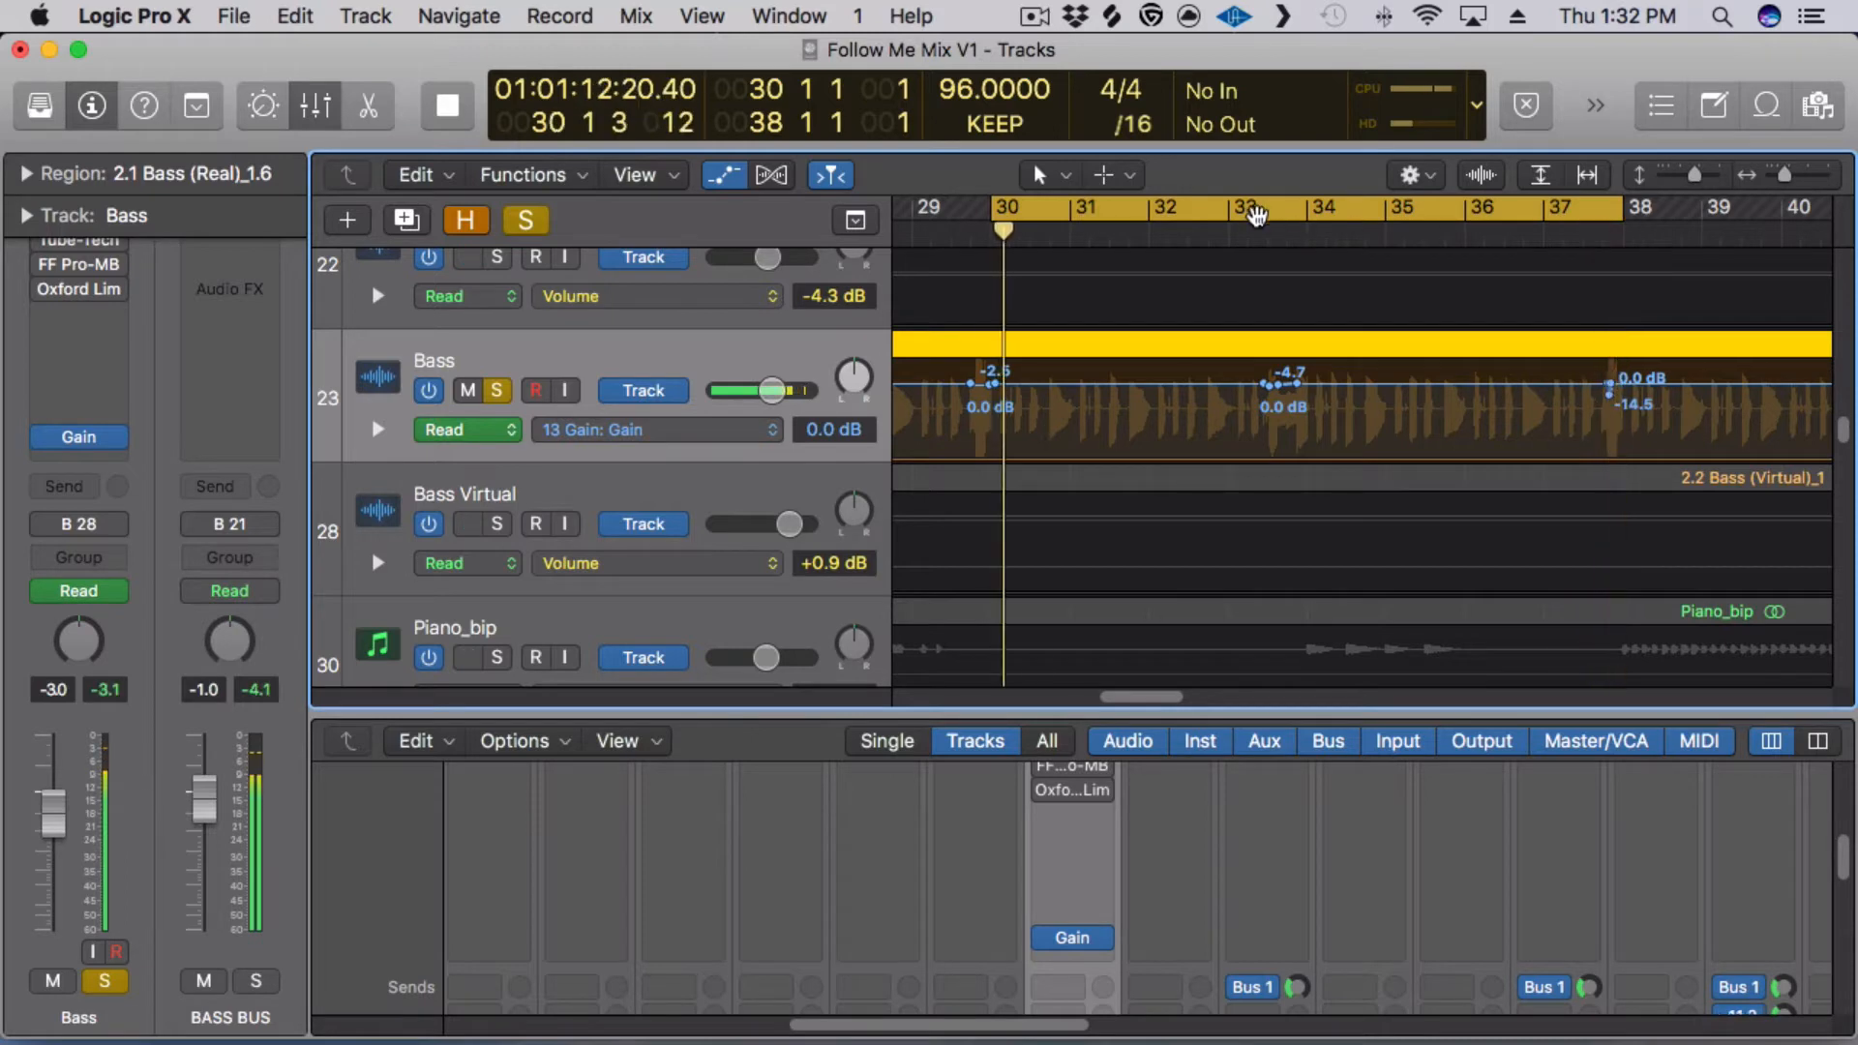
pyautogui.click(1245, 229)
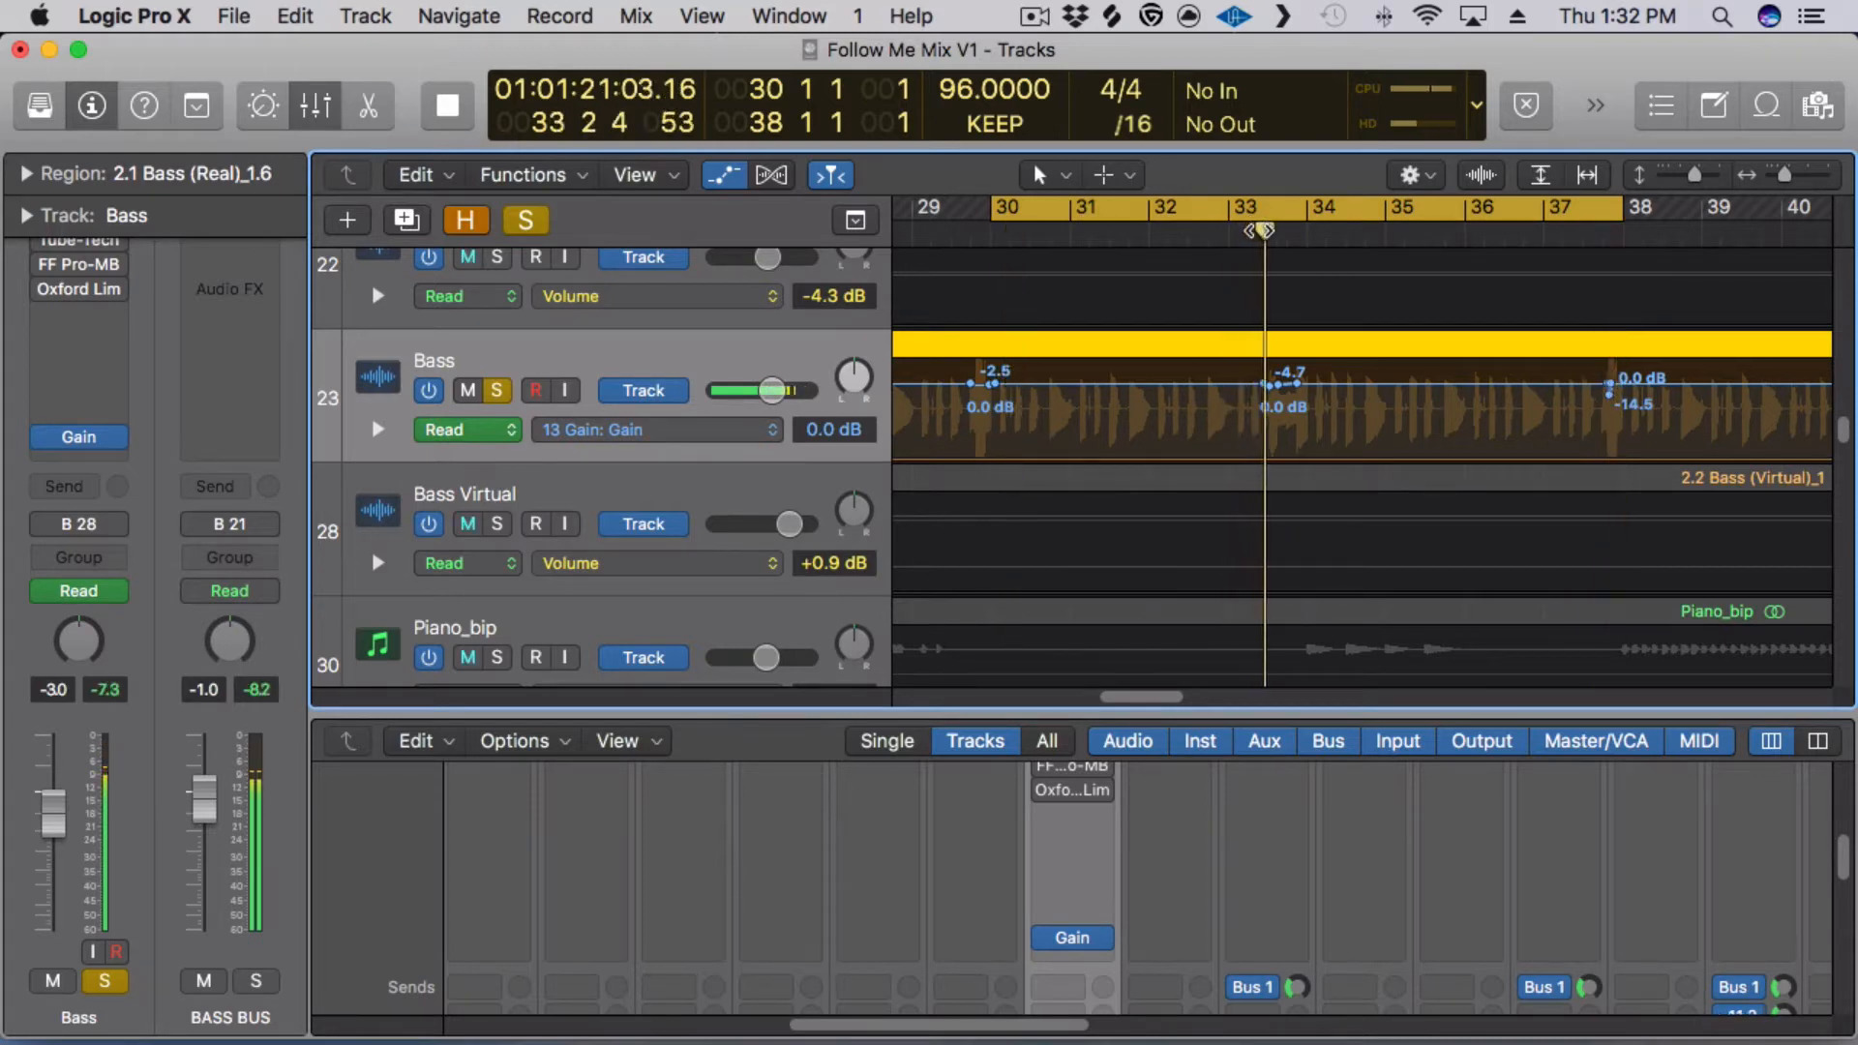
pyautogui.press('space')
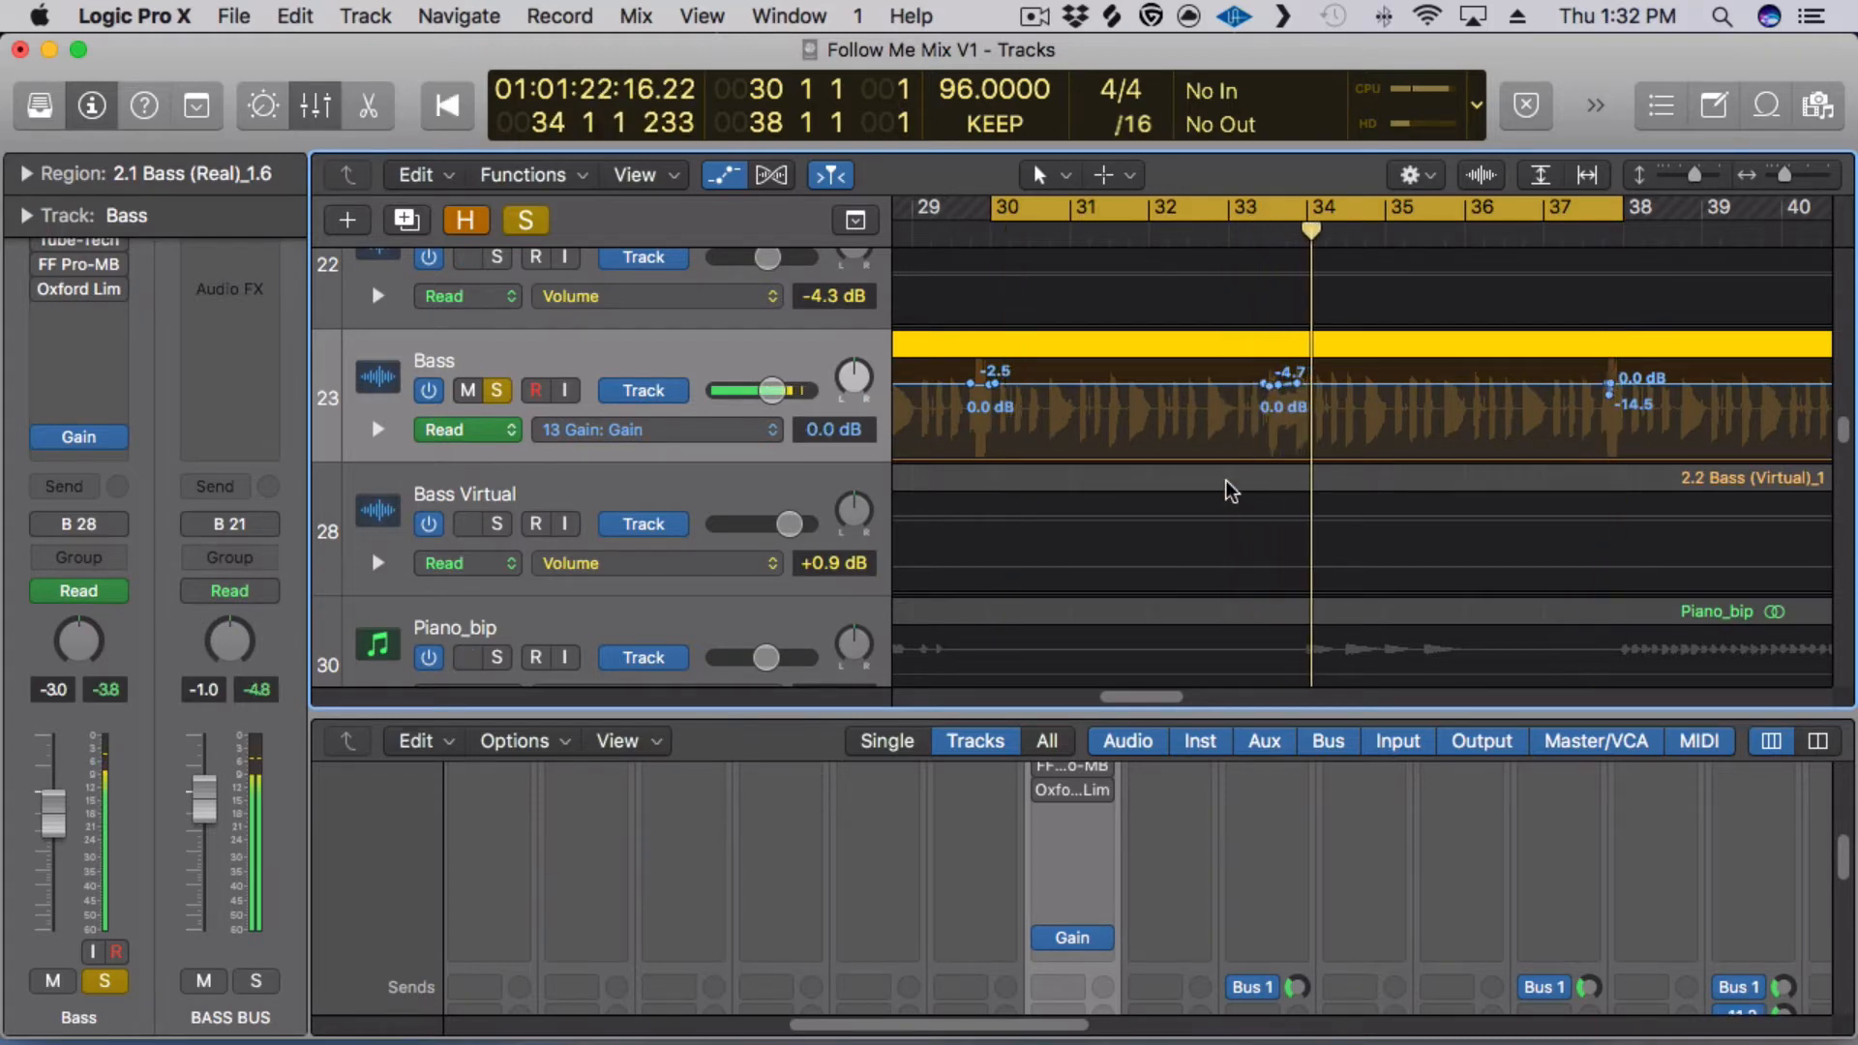
# Re-enable the Bass channel's UA 1176 compressor, open its plug-in window and play the bass through it.
pyautogui.scroll(5, 1074, 858)
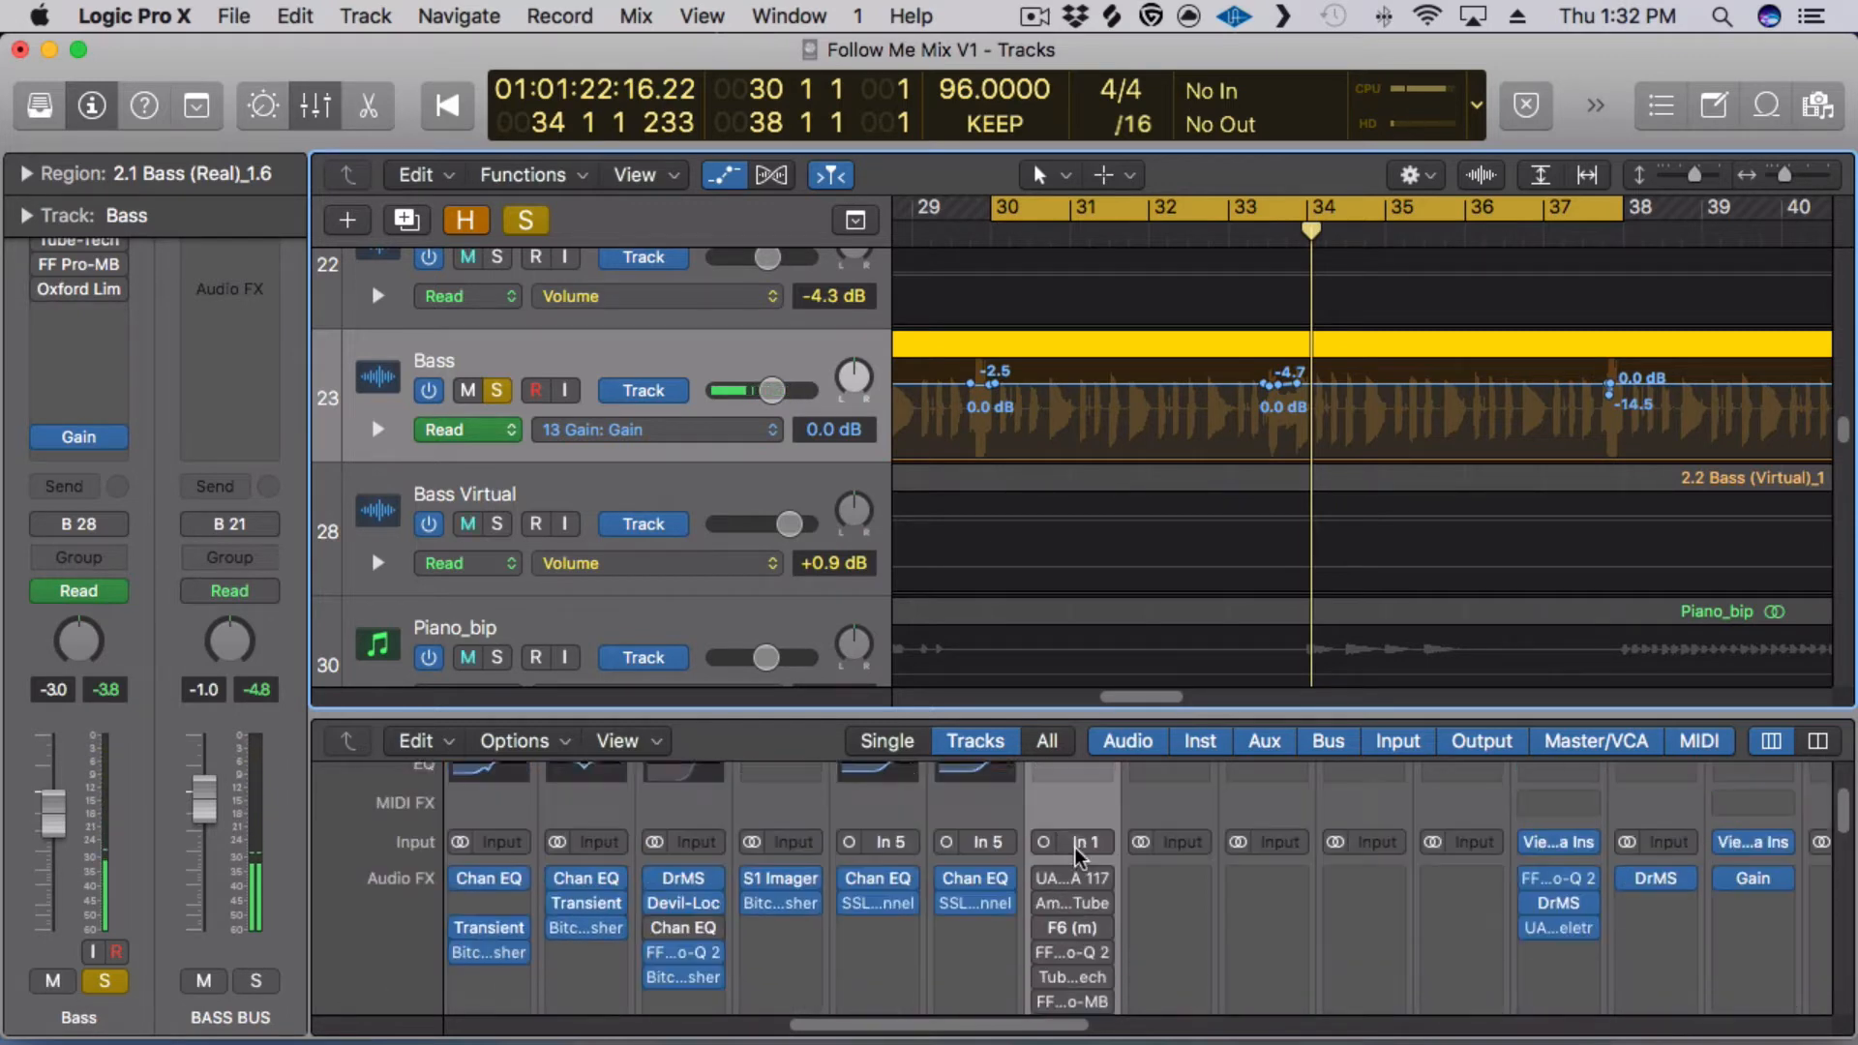
pyautogui.click(1045, 891)
pyautogui.click(1072, 897)
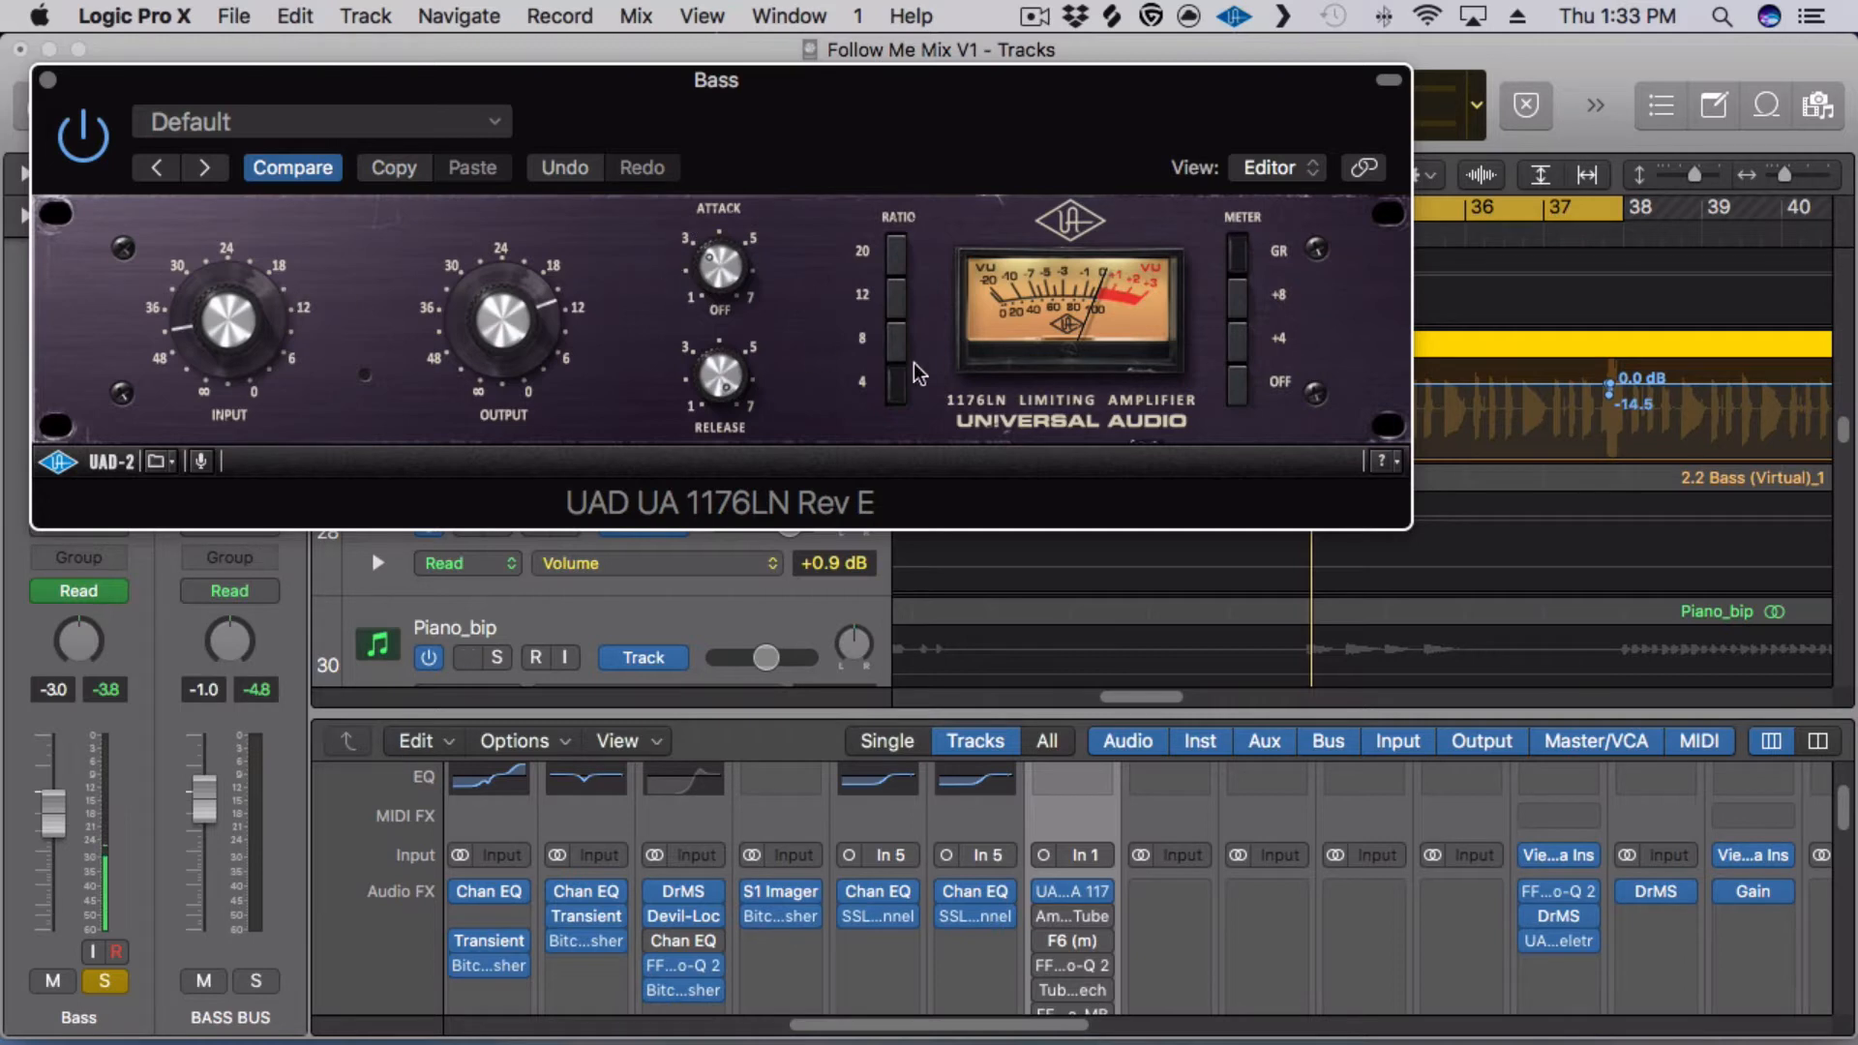
pyautogui.press('space')
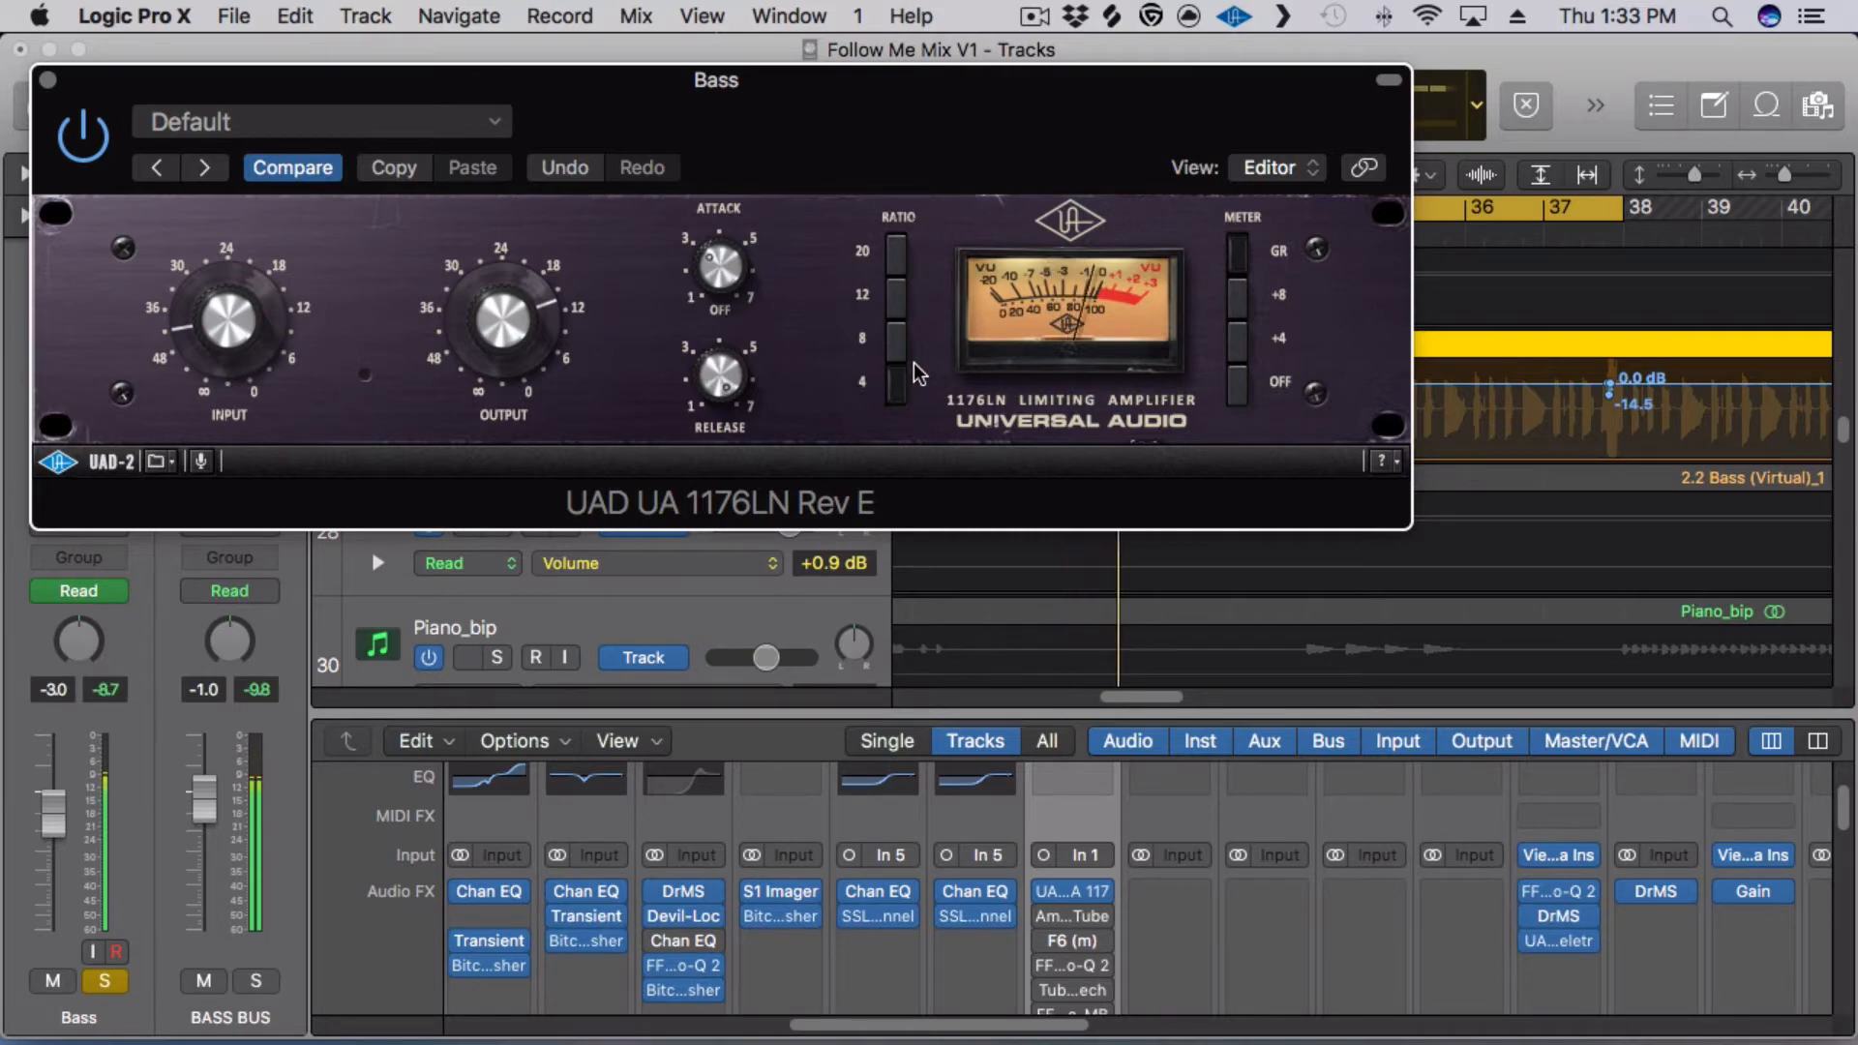
# Close the UA 1176 compressor window and open the Bass channel's AmpliTube insert, placing its window so the whole interface is accessible.
pyautogui.moveTo(757, 94); pyautogui.dragTo(919, 114)
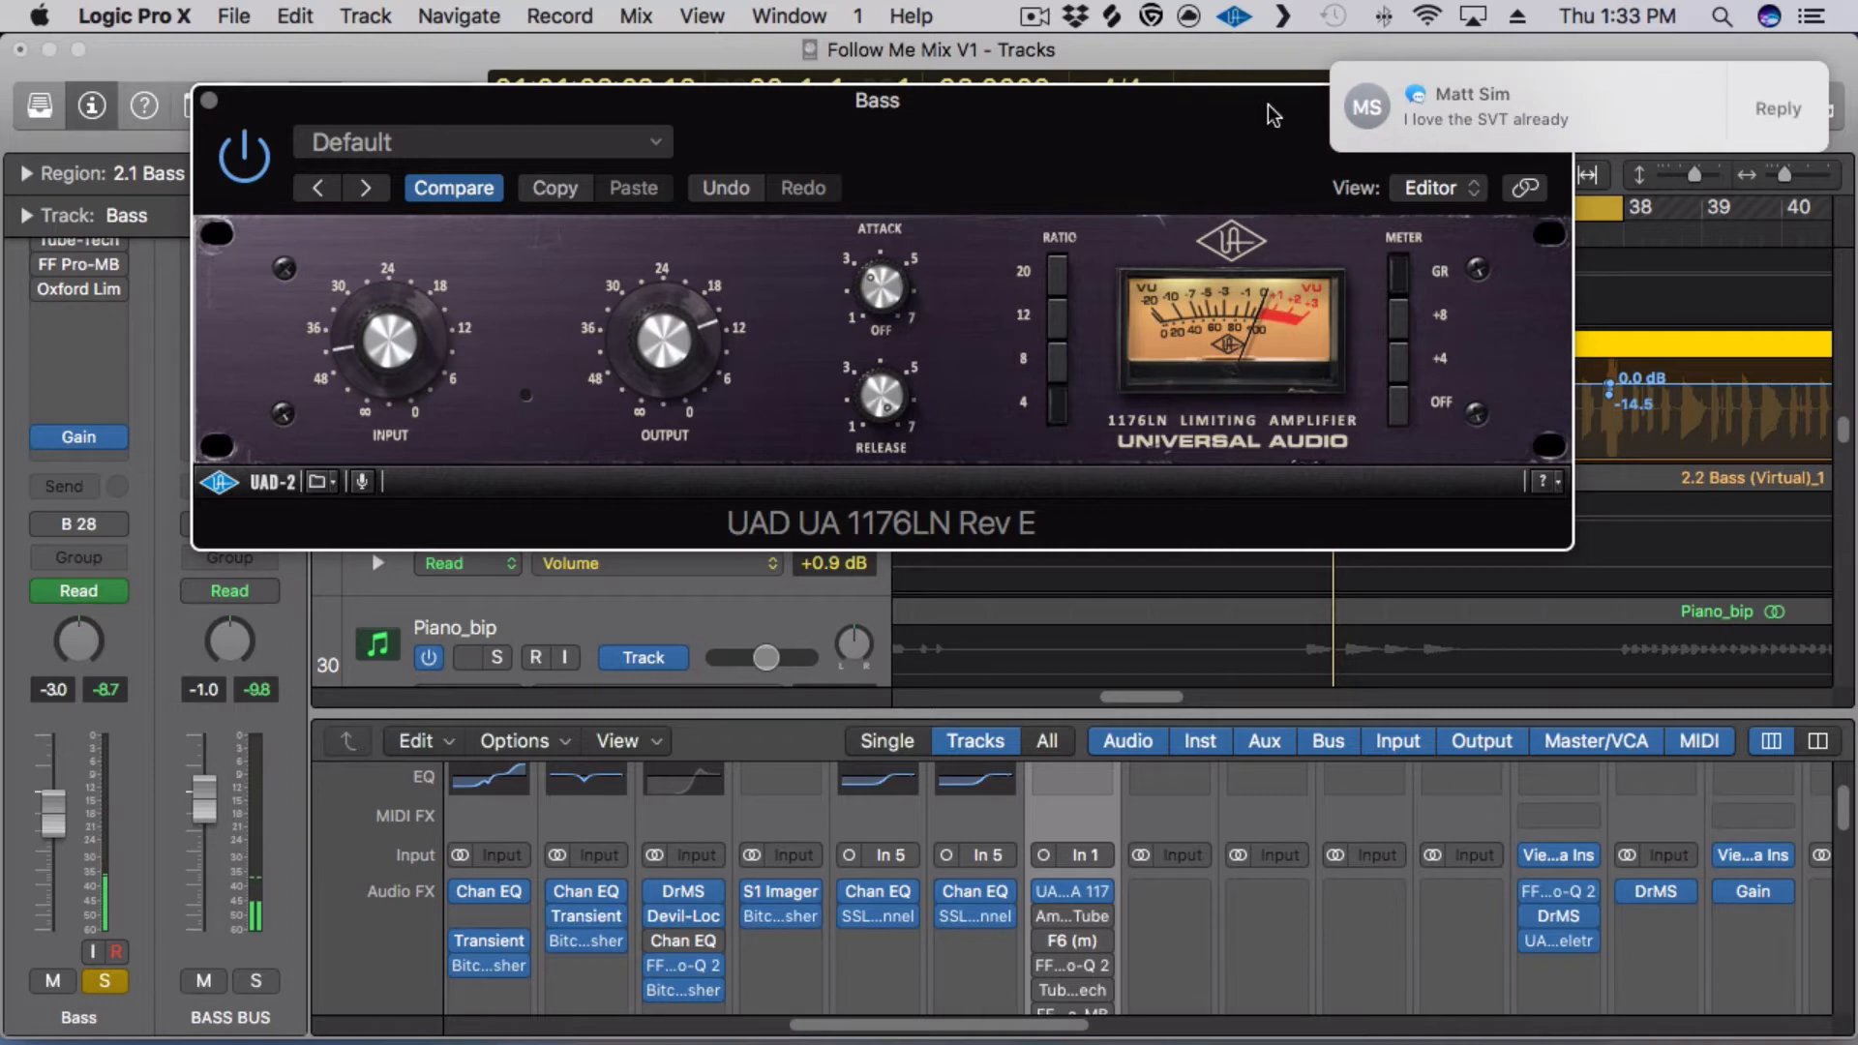
pyautogui.click(209, 101)
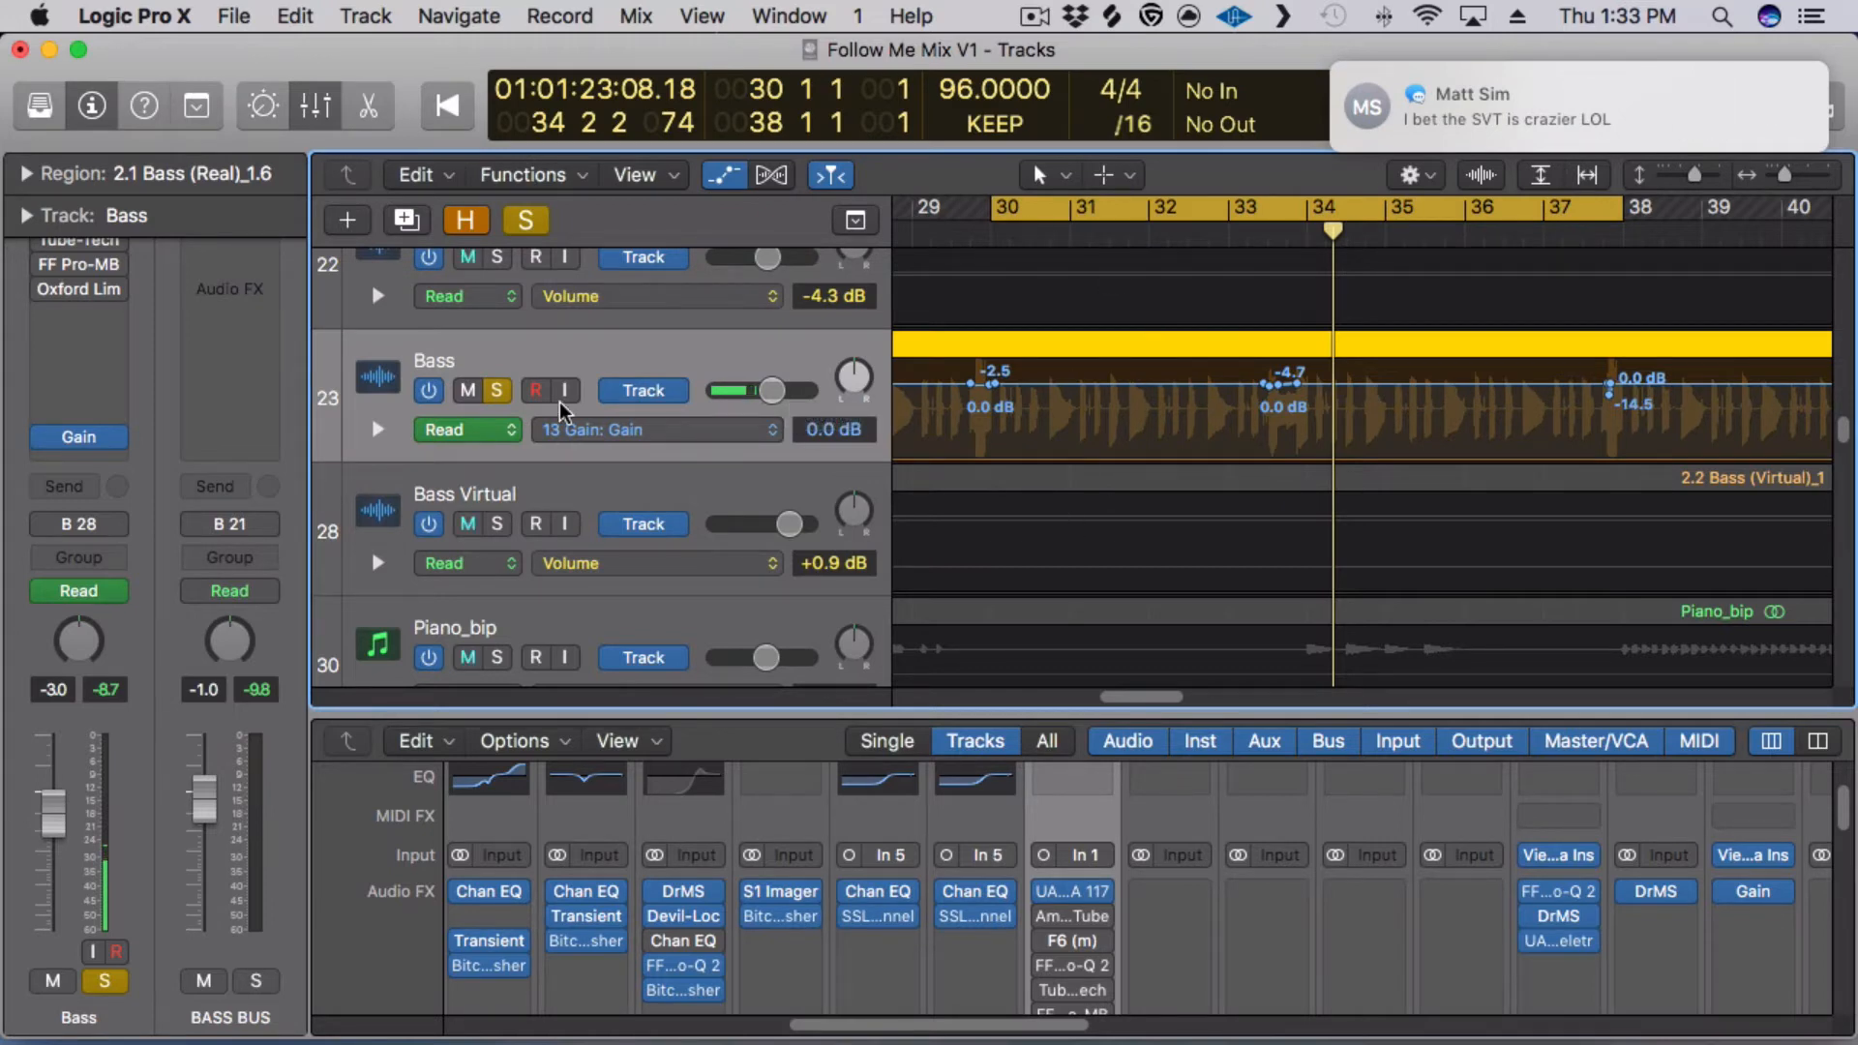
pyautogui.moveTo(1759, 109)
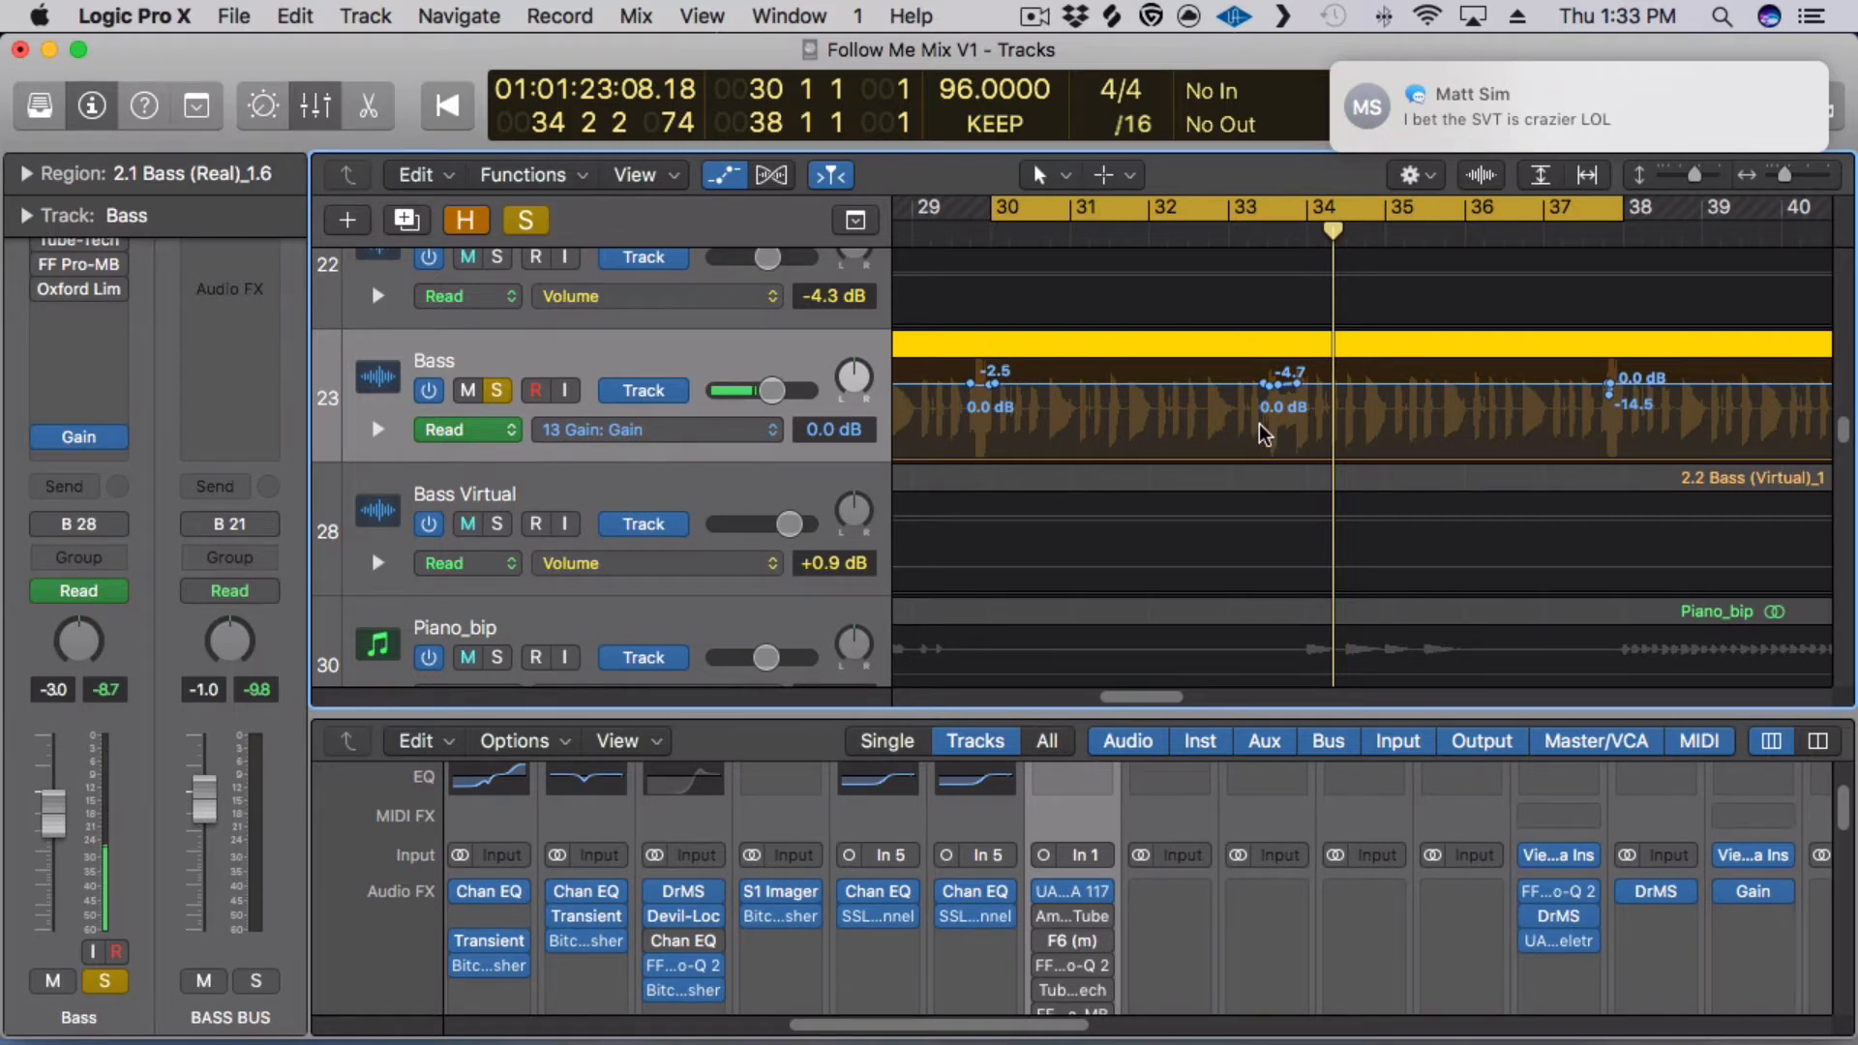
pyautogui.click(1078, 915)
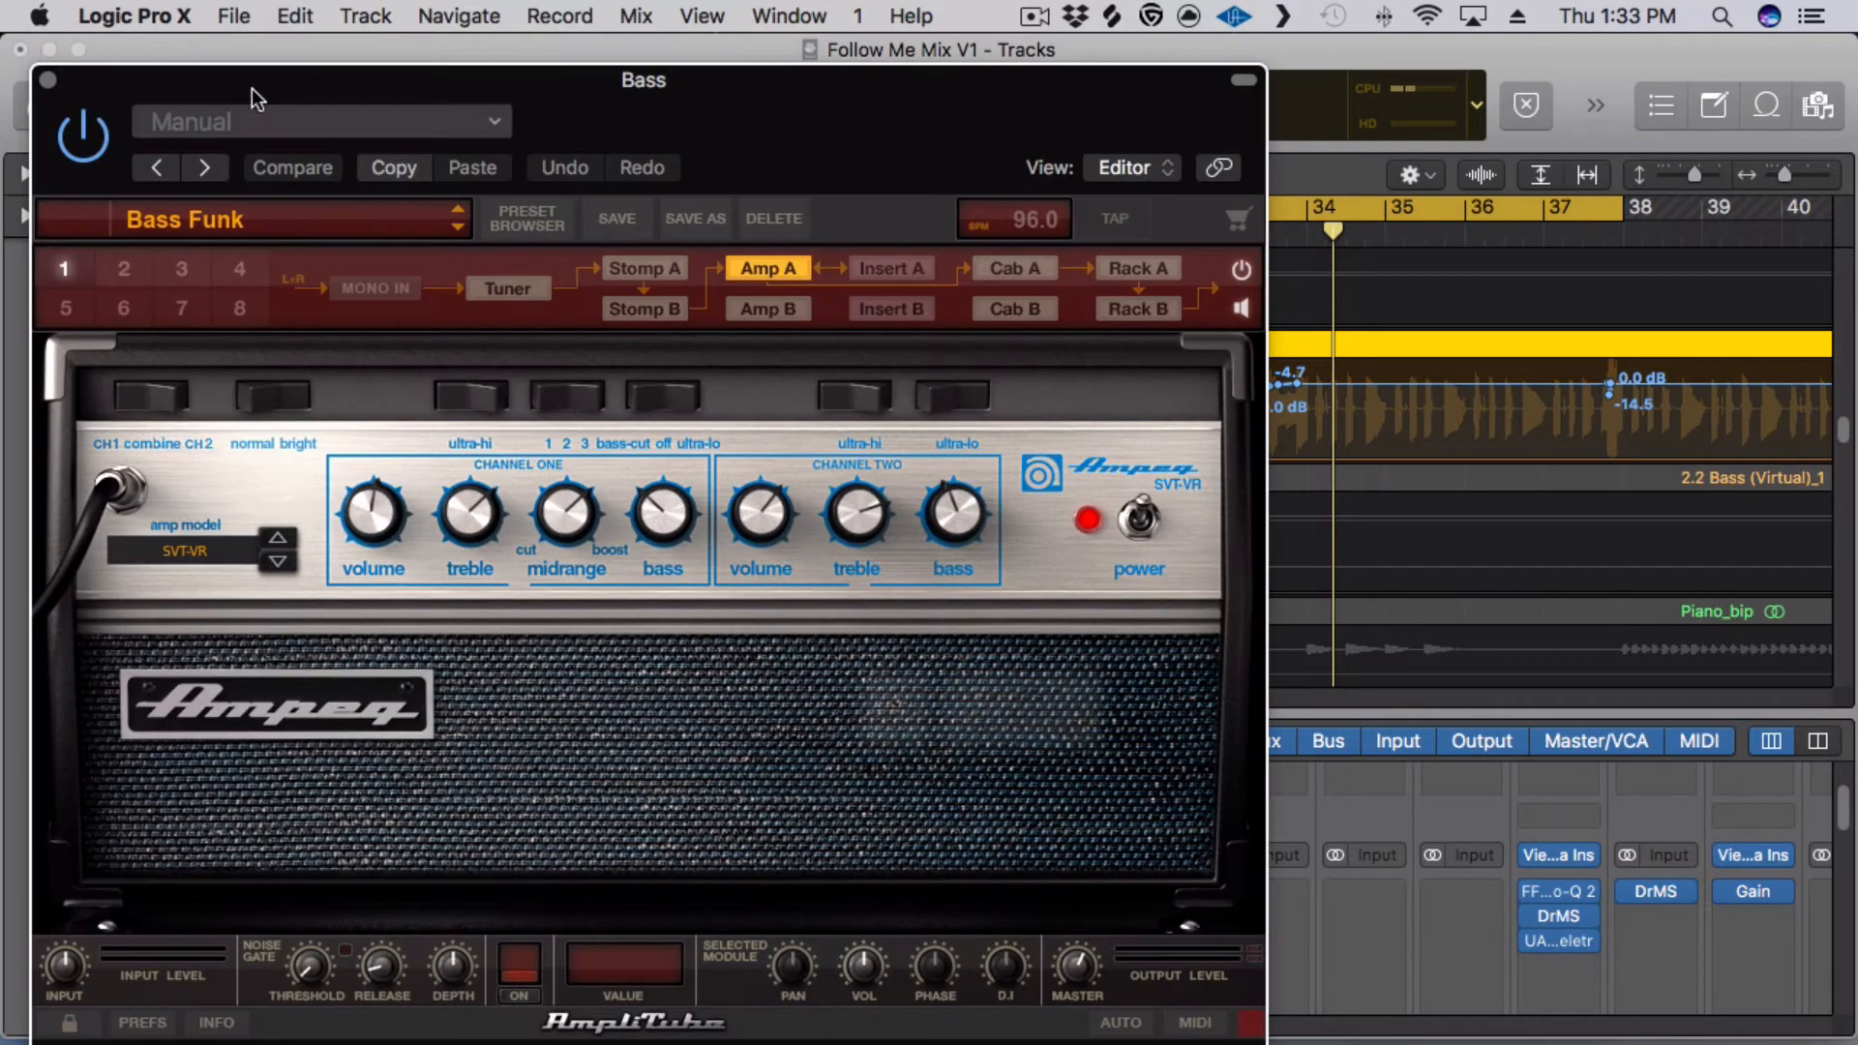
pyautogui.moveTo(251, 83); pyautogui.dragTo(405, 54)
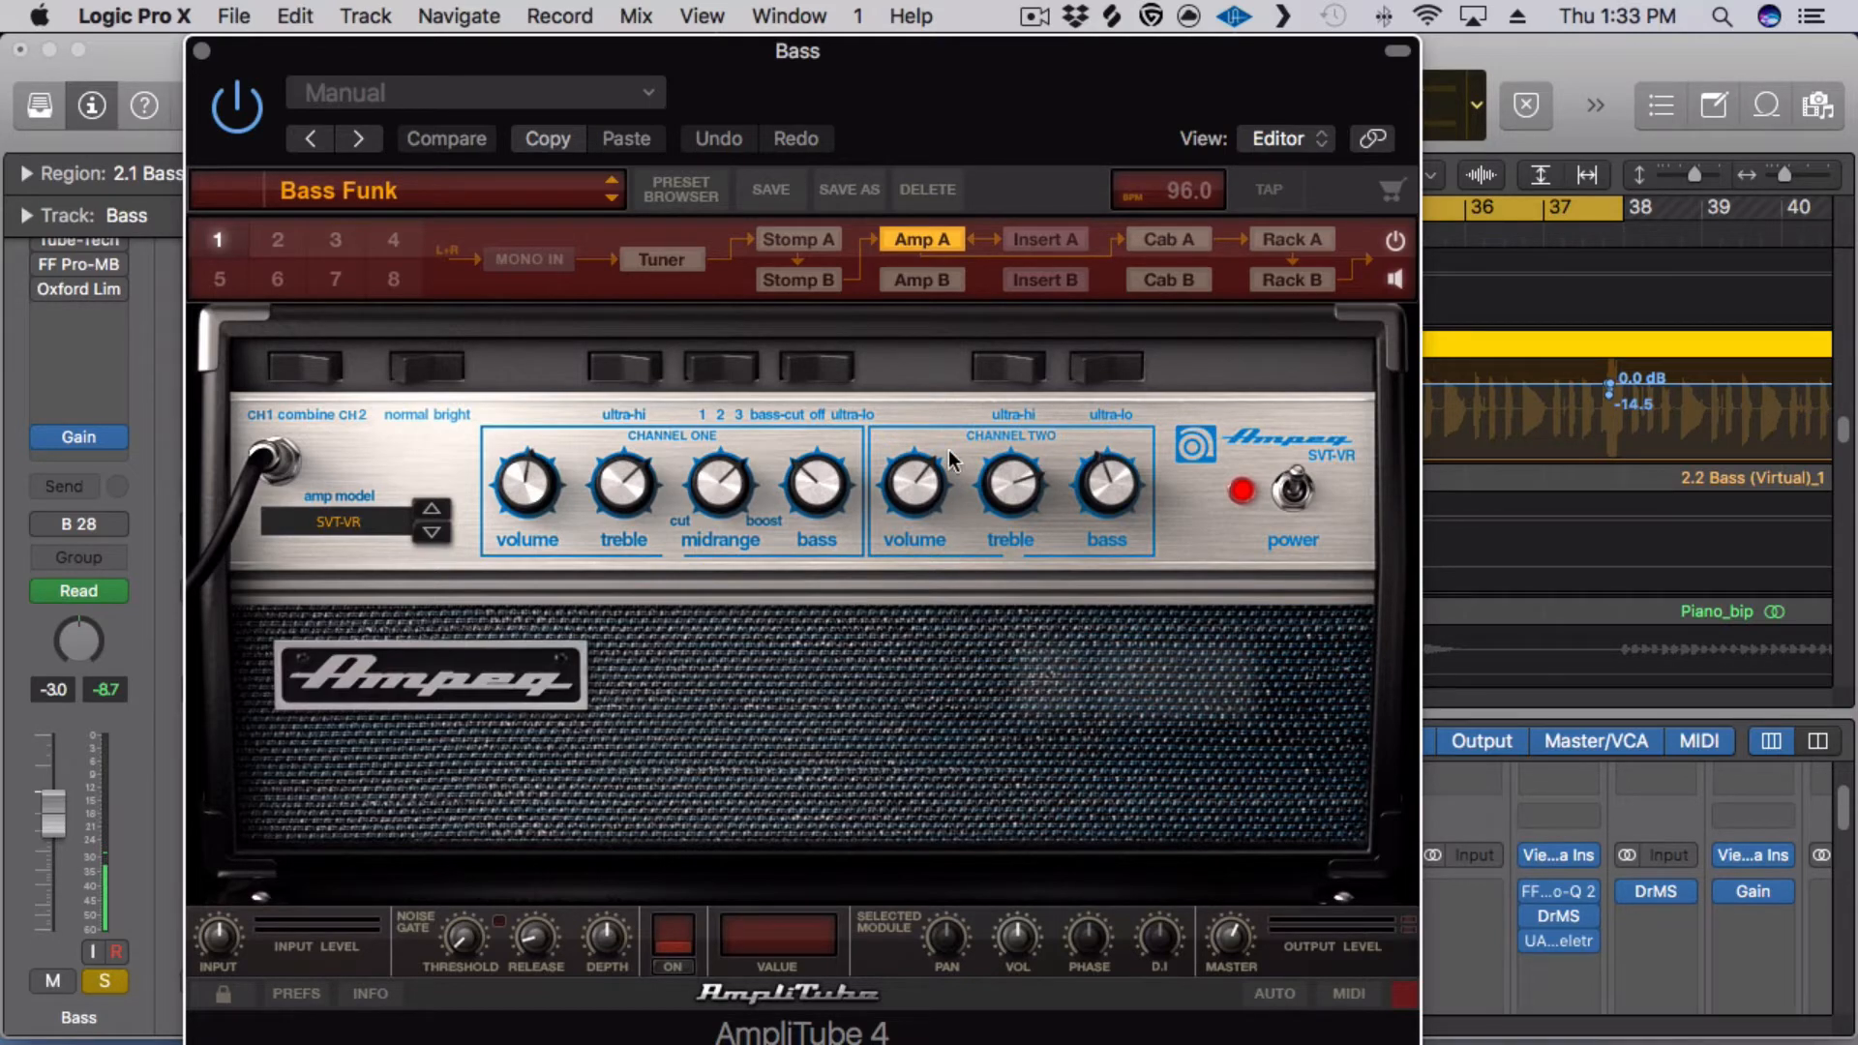
# Inspect AmpliTube's Cab A cabinet and microphone mixer, the Insert A rack and the Amp A settings.
pyautogui.click(1159, 239)
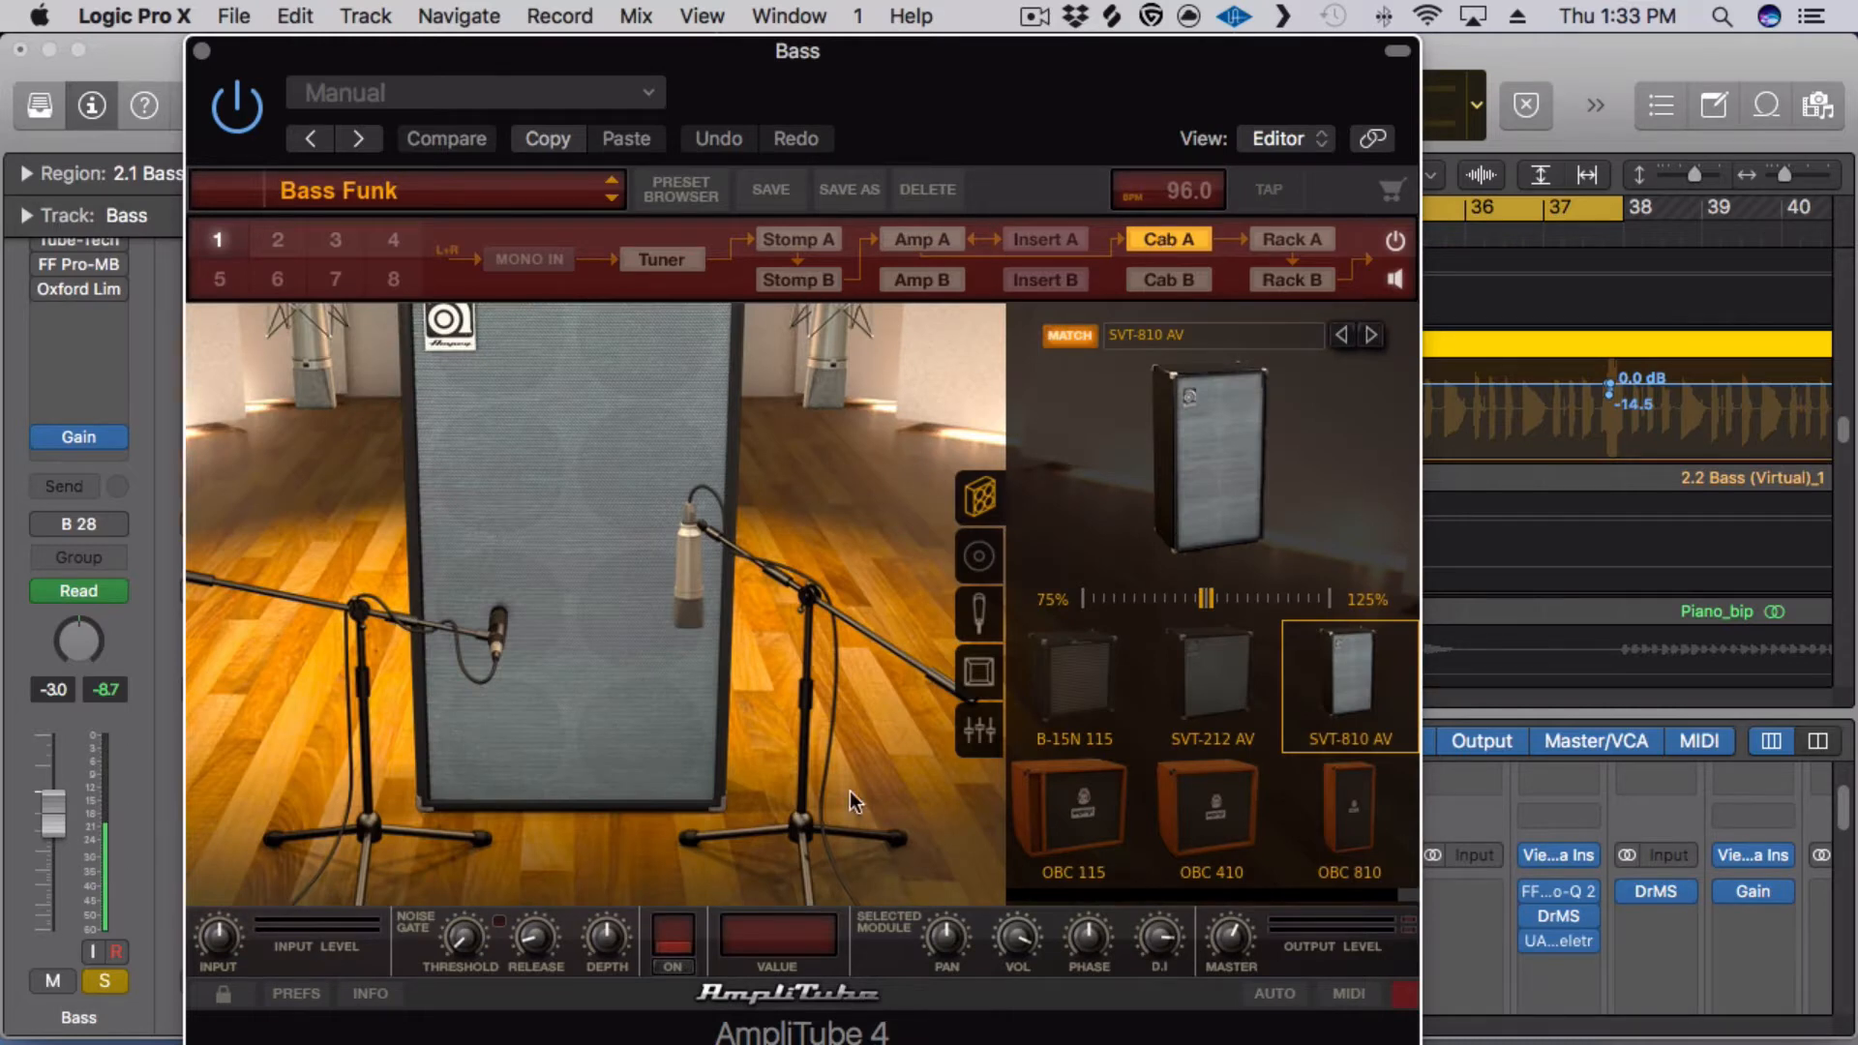
pyautogui.click(979, 724)
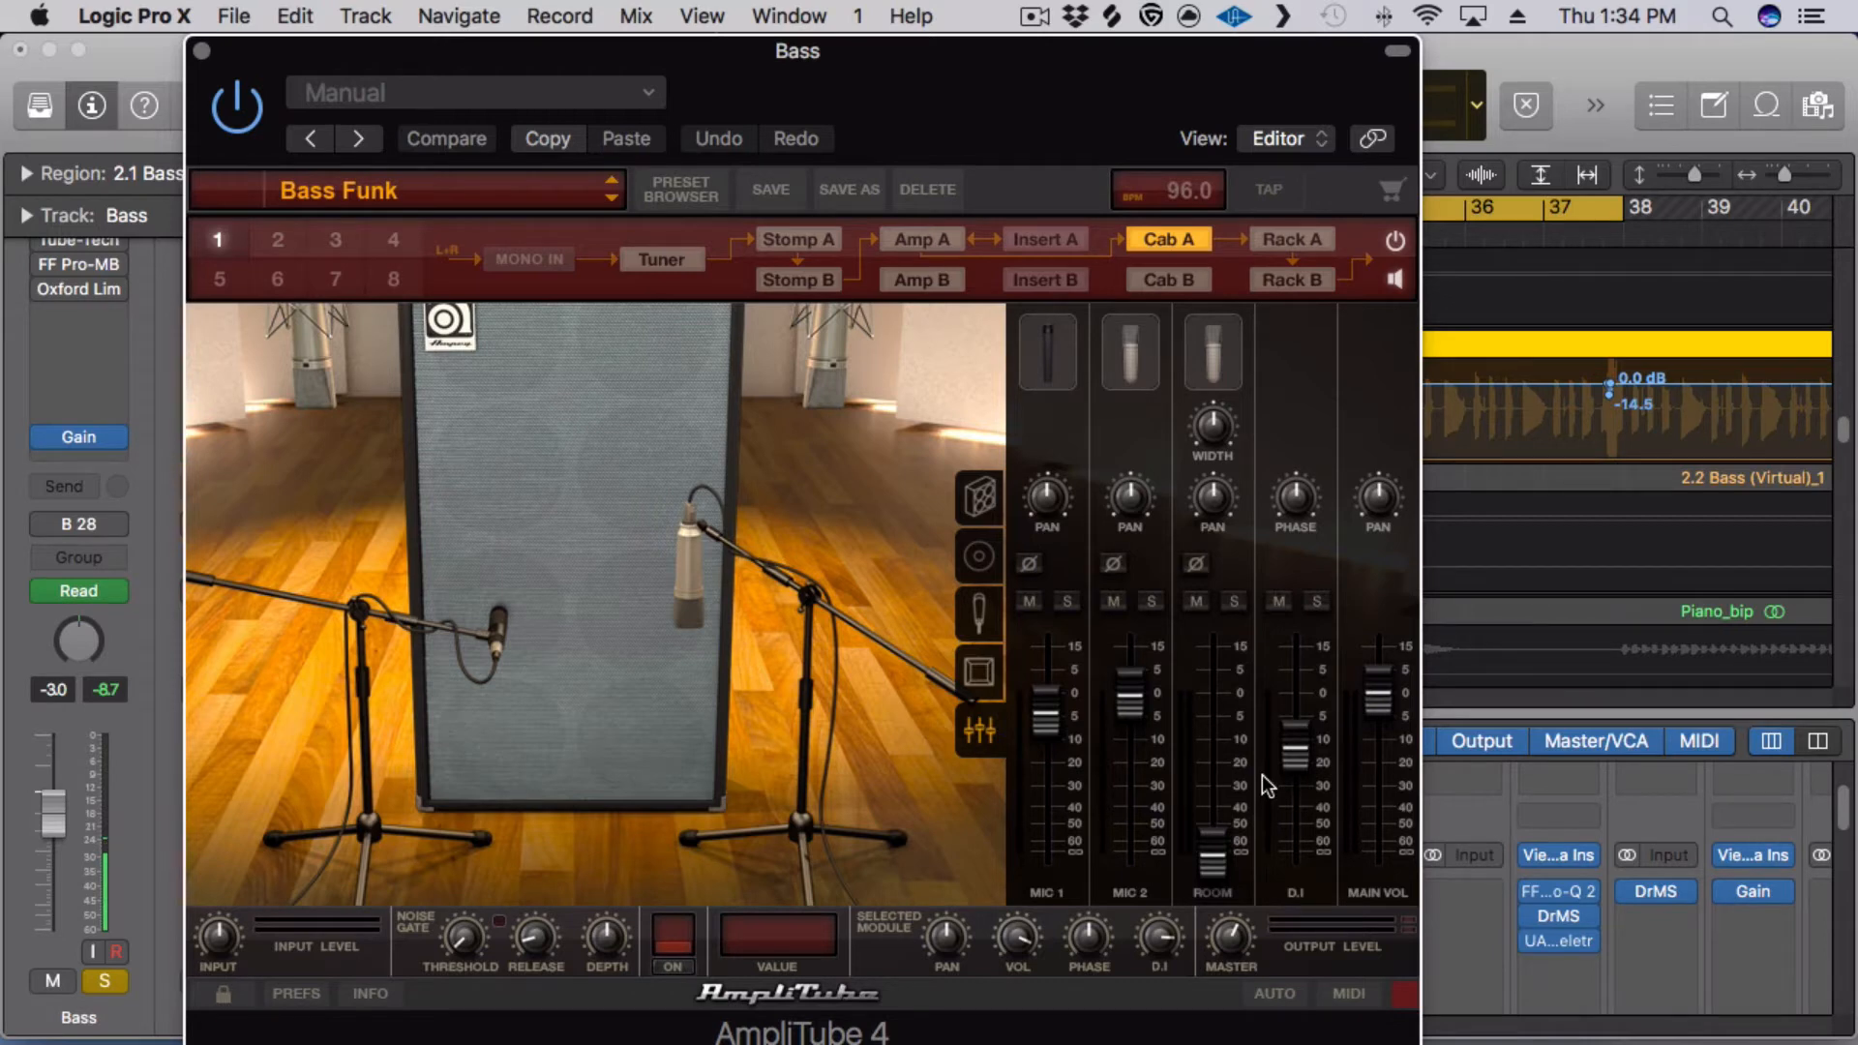
pyautogui.click(1037, 240)
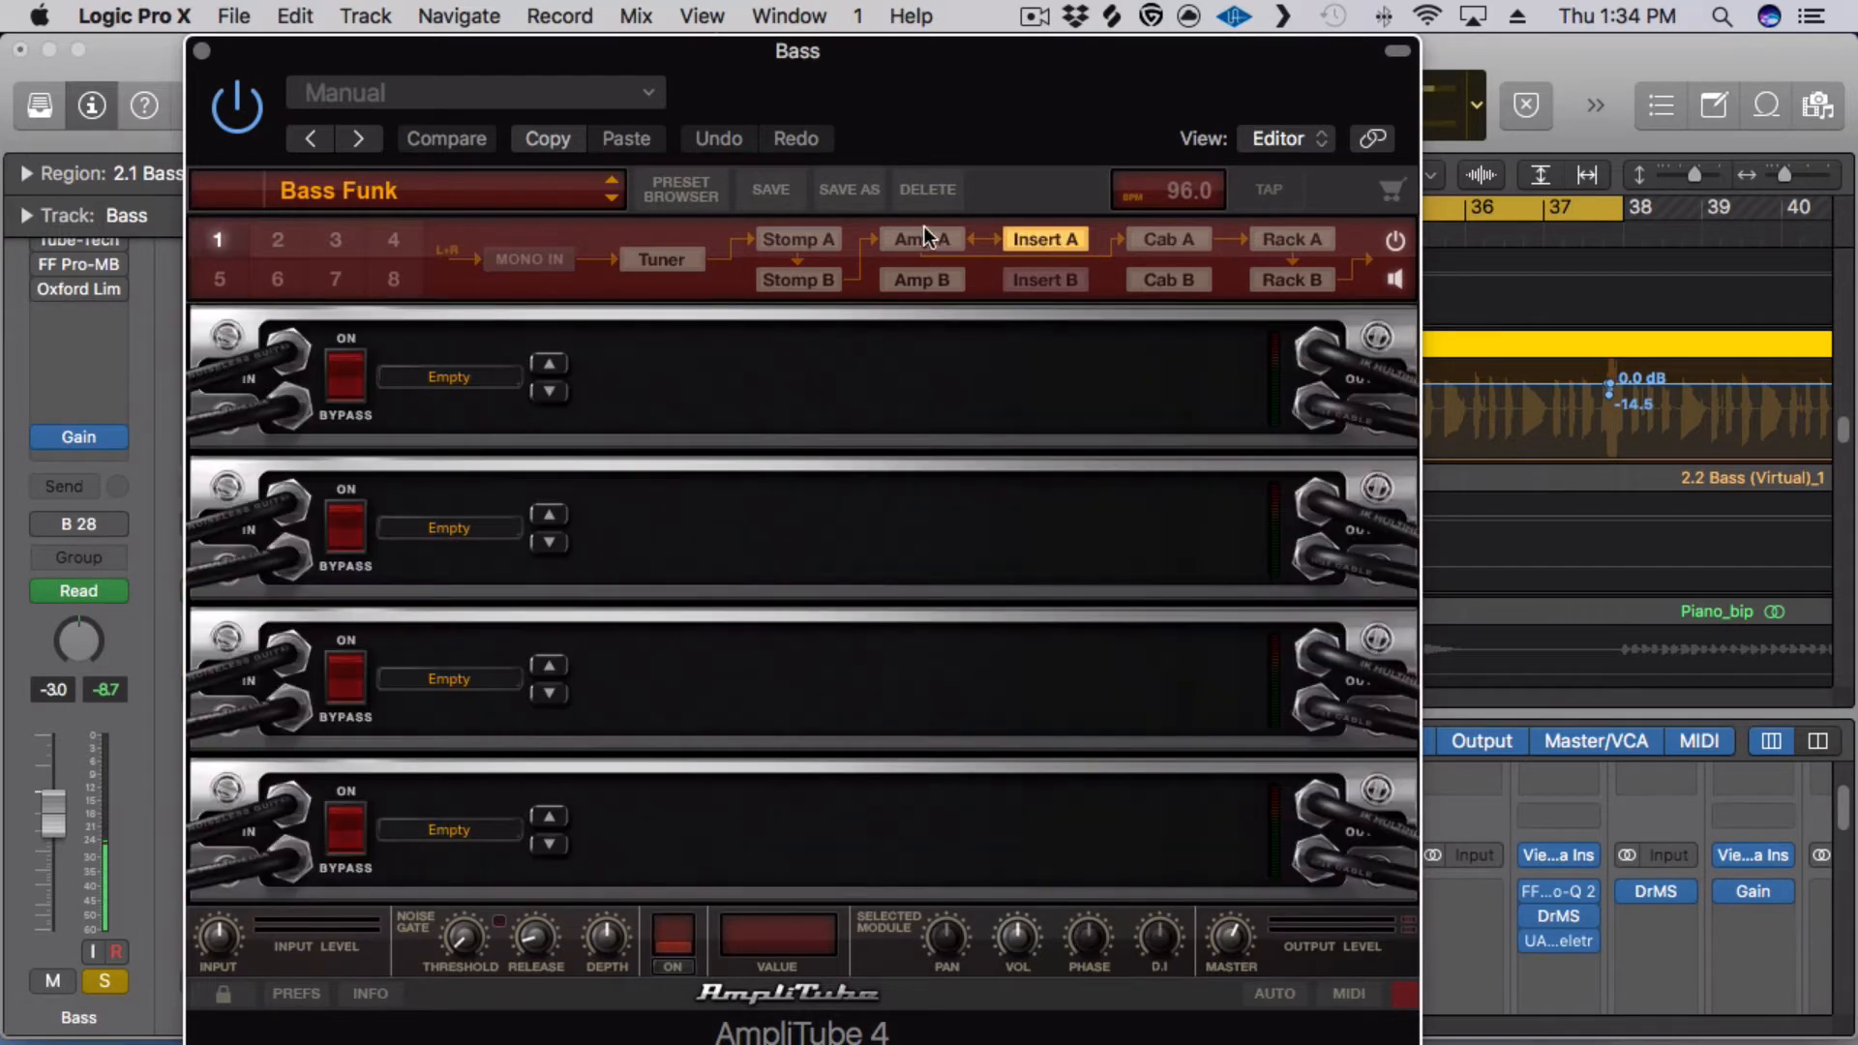
pyautogui.click(914, 240)
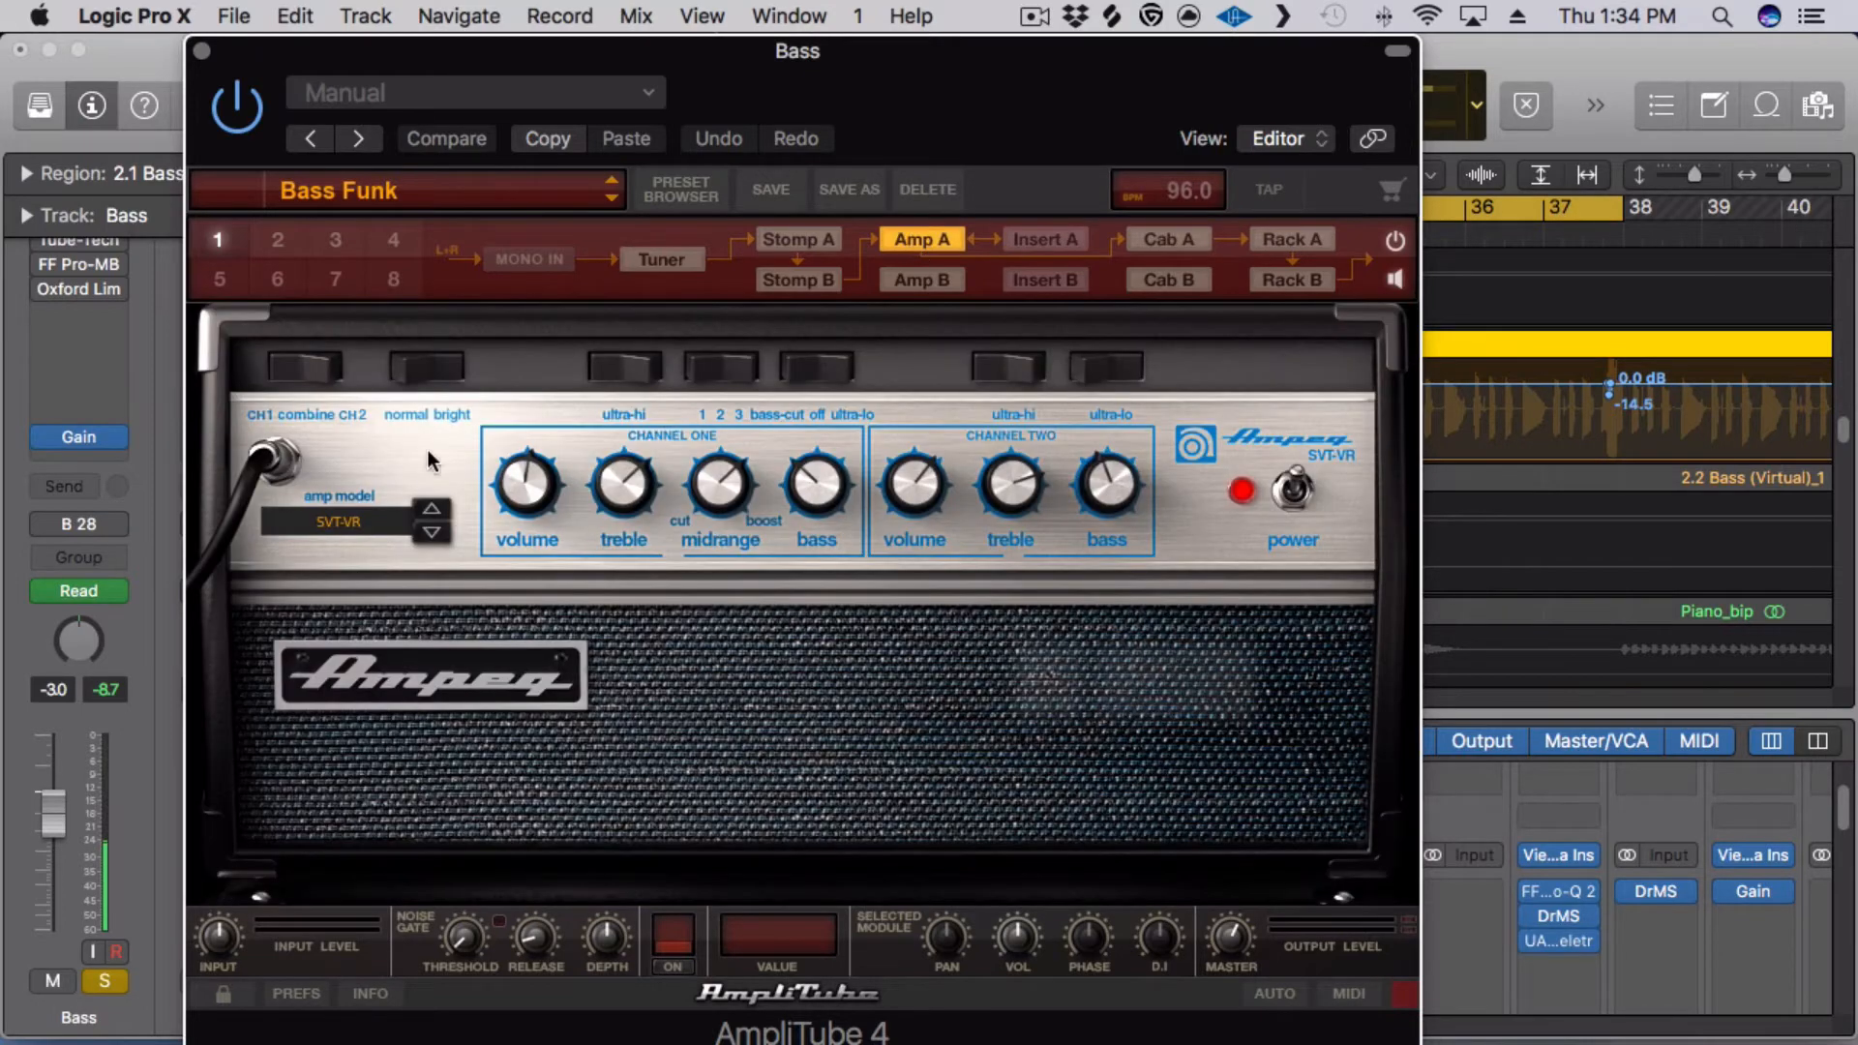
# Compare the playing bass with AmpliTube bypassed and active, move the plug-in window clear of the tracks and stop playback.
pyautogui.moveTo(704, 52); pyautogui.dragTo(962, 91)
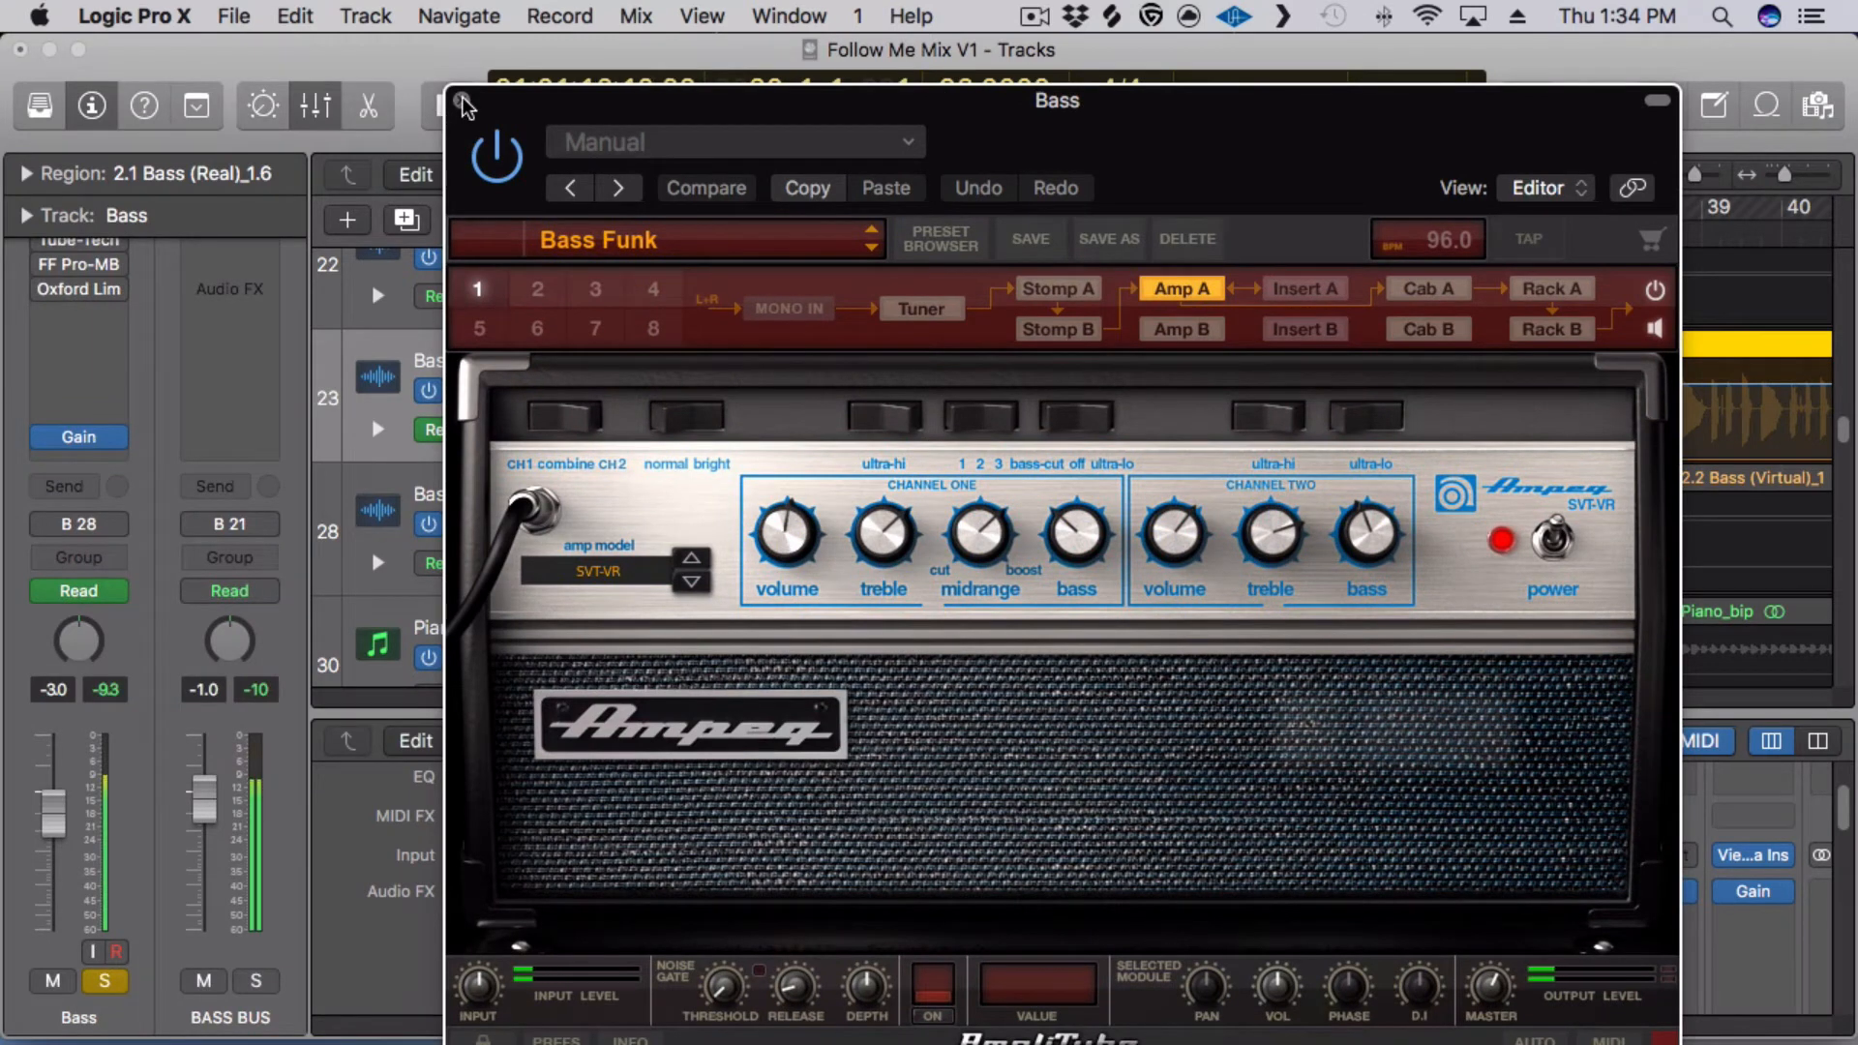
pyautogui.click(493, 167)
pyautogui.click(493, 166)
pyautogui.moveTo(519, 96); pyautogui.dragTo(731, 613)
pyautogui.press('space')
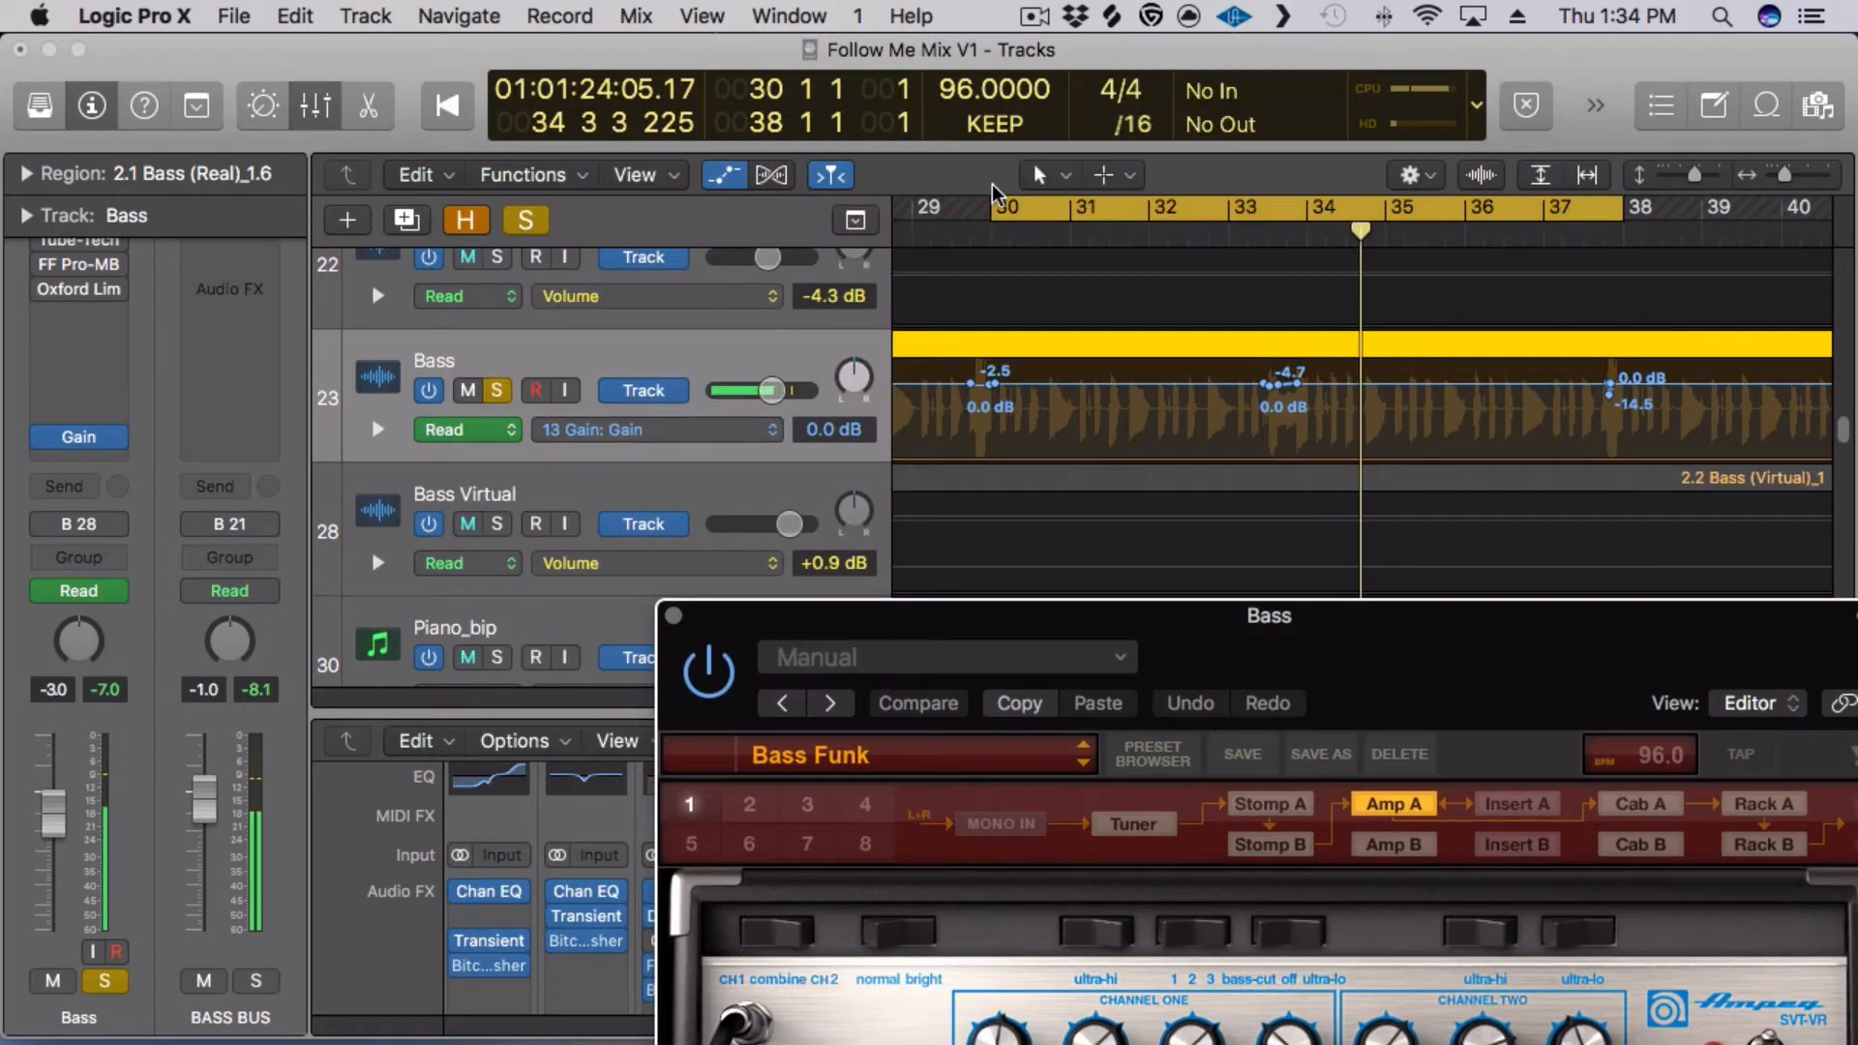
# Set the cycle range to start at bar 33 and audition the bass with AmpliTube active and bypassed.
pyautogui.moveTo(992, 205); pyautogui.dragTo(1231, 232)
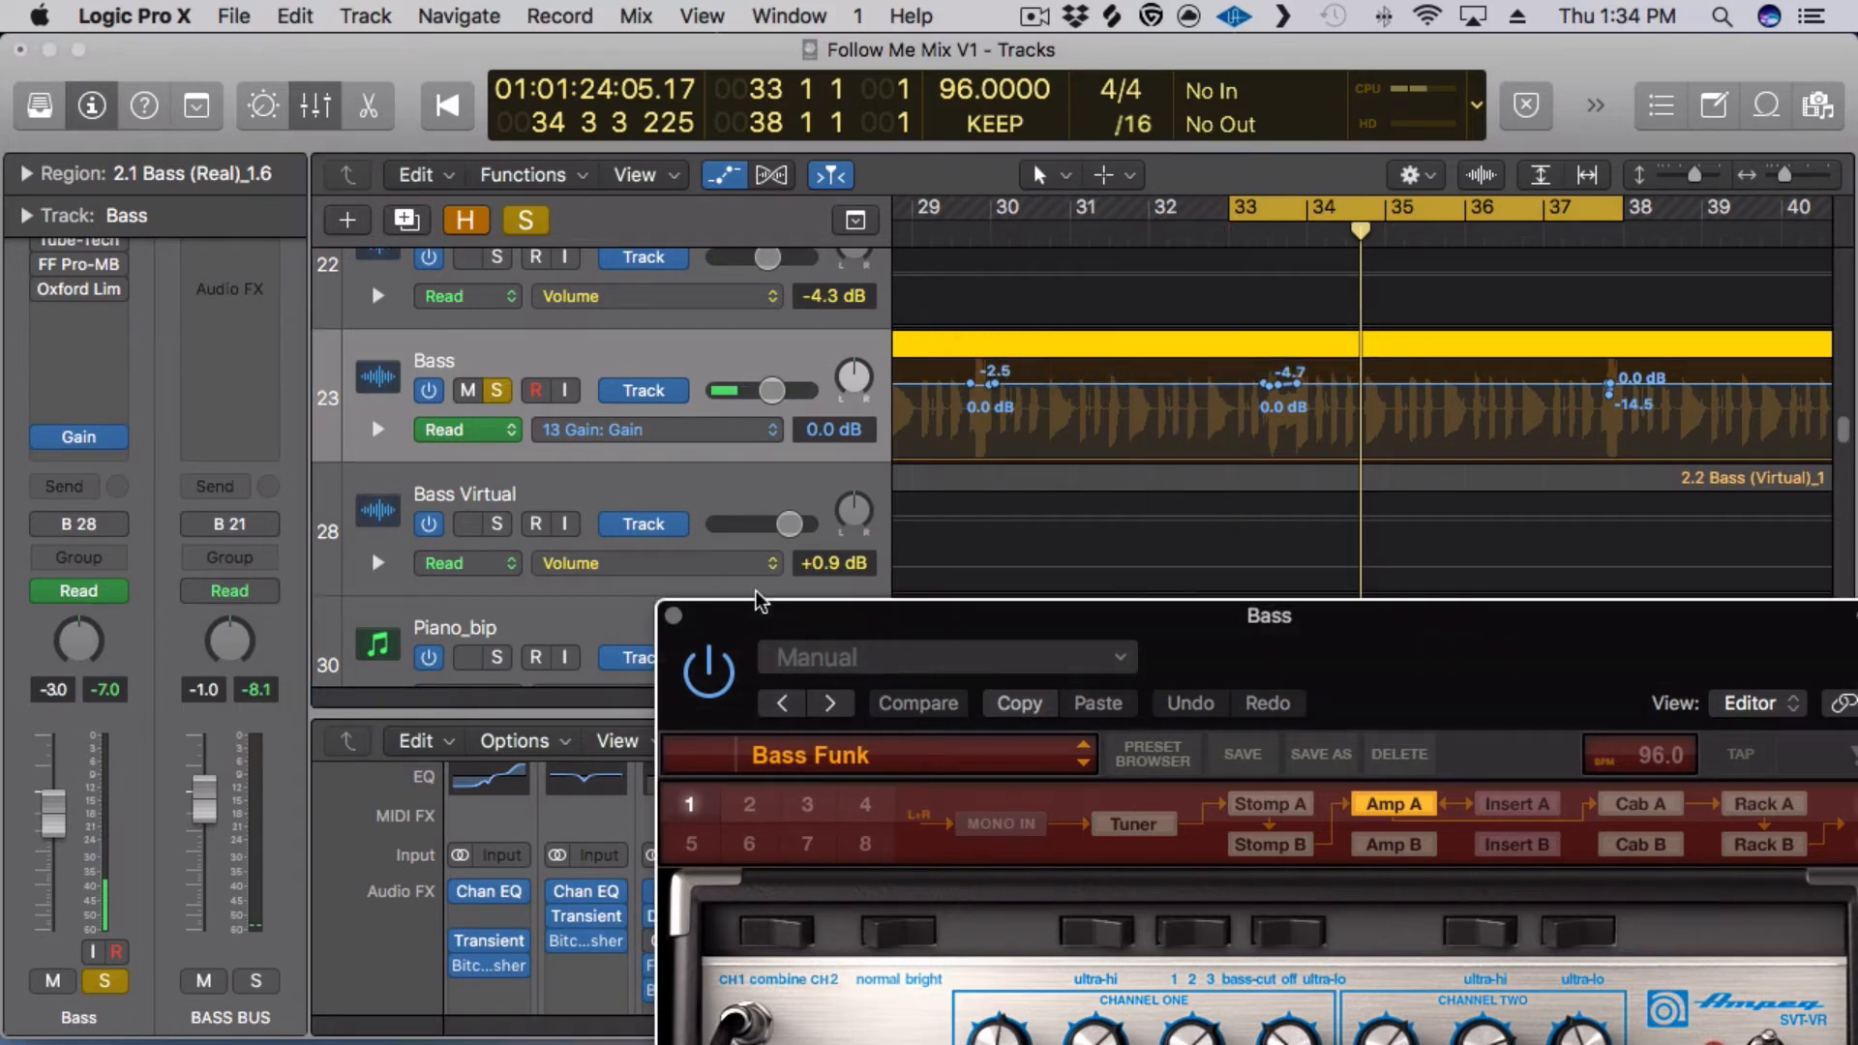
pyautogui.moveTo(757, 616); pyautogui.dragTo(757, 369)
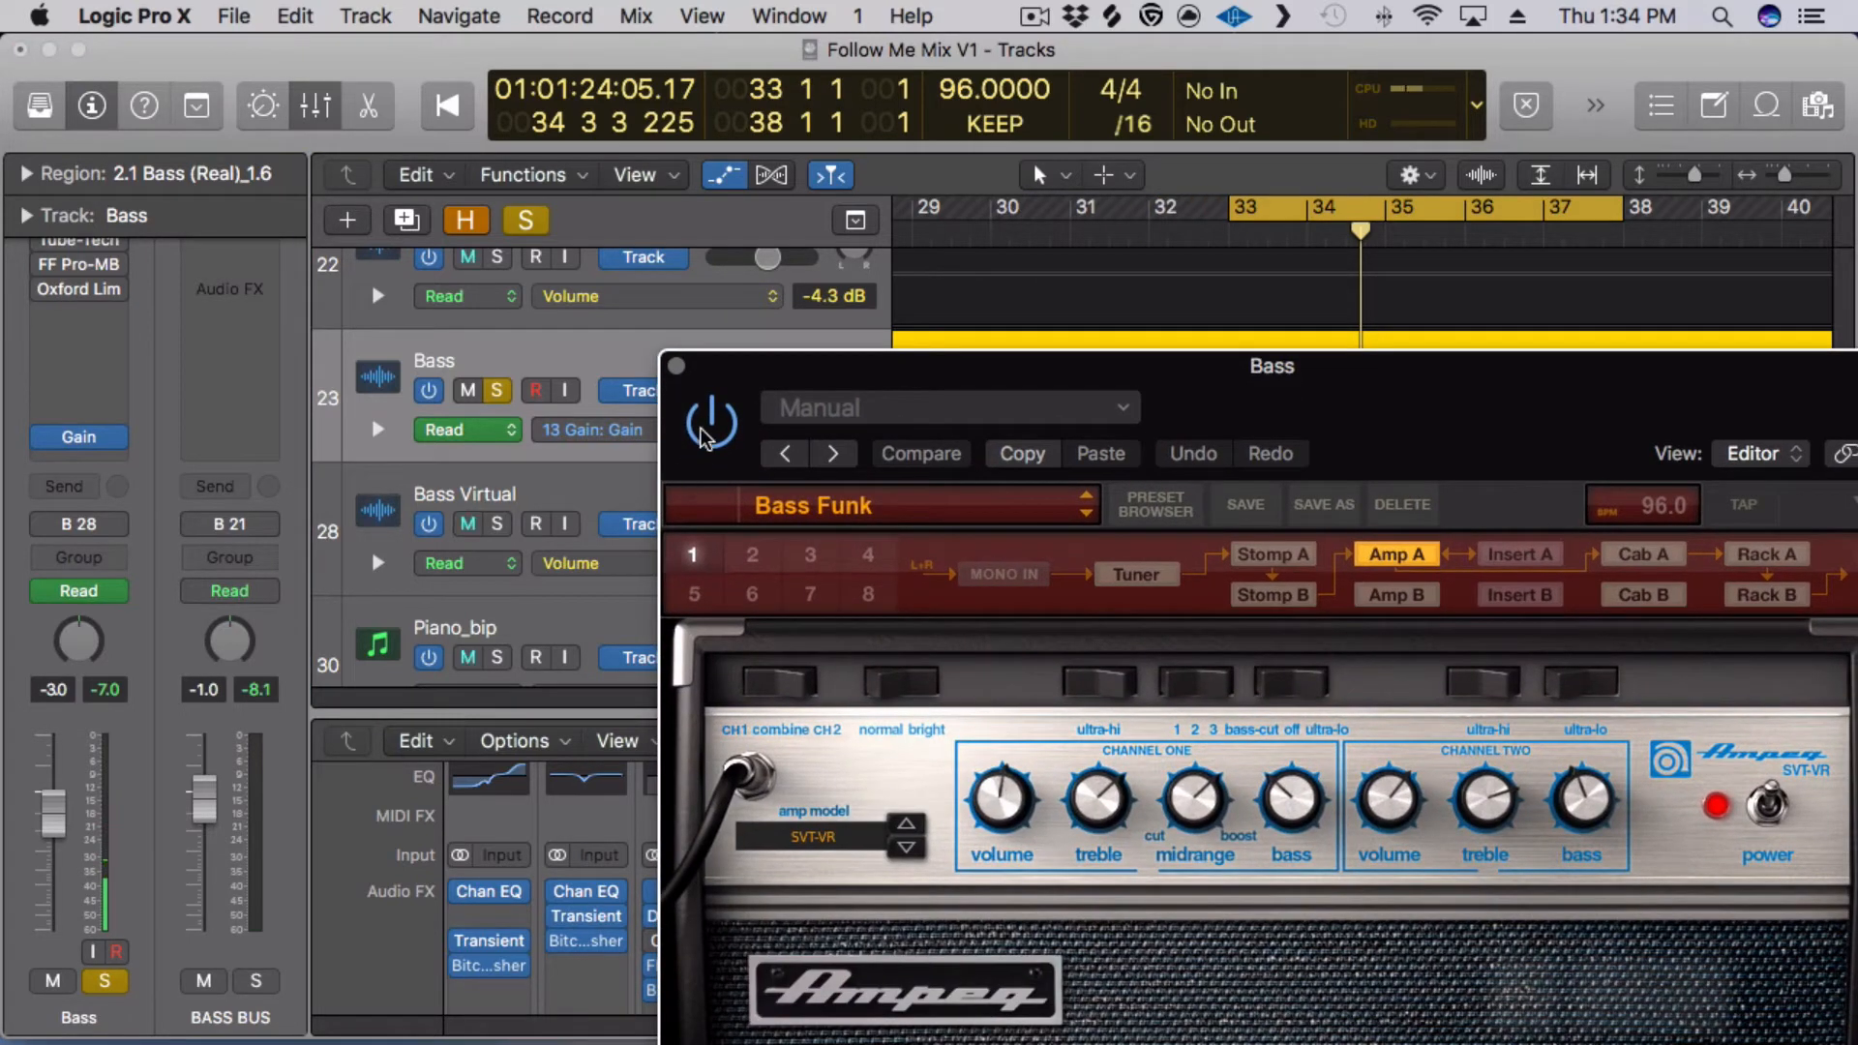
pyautogui.press('space')
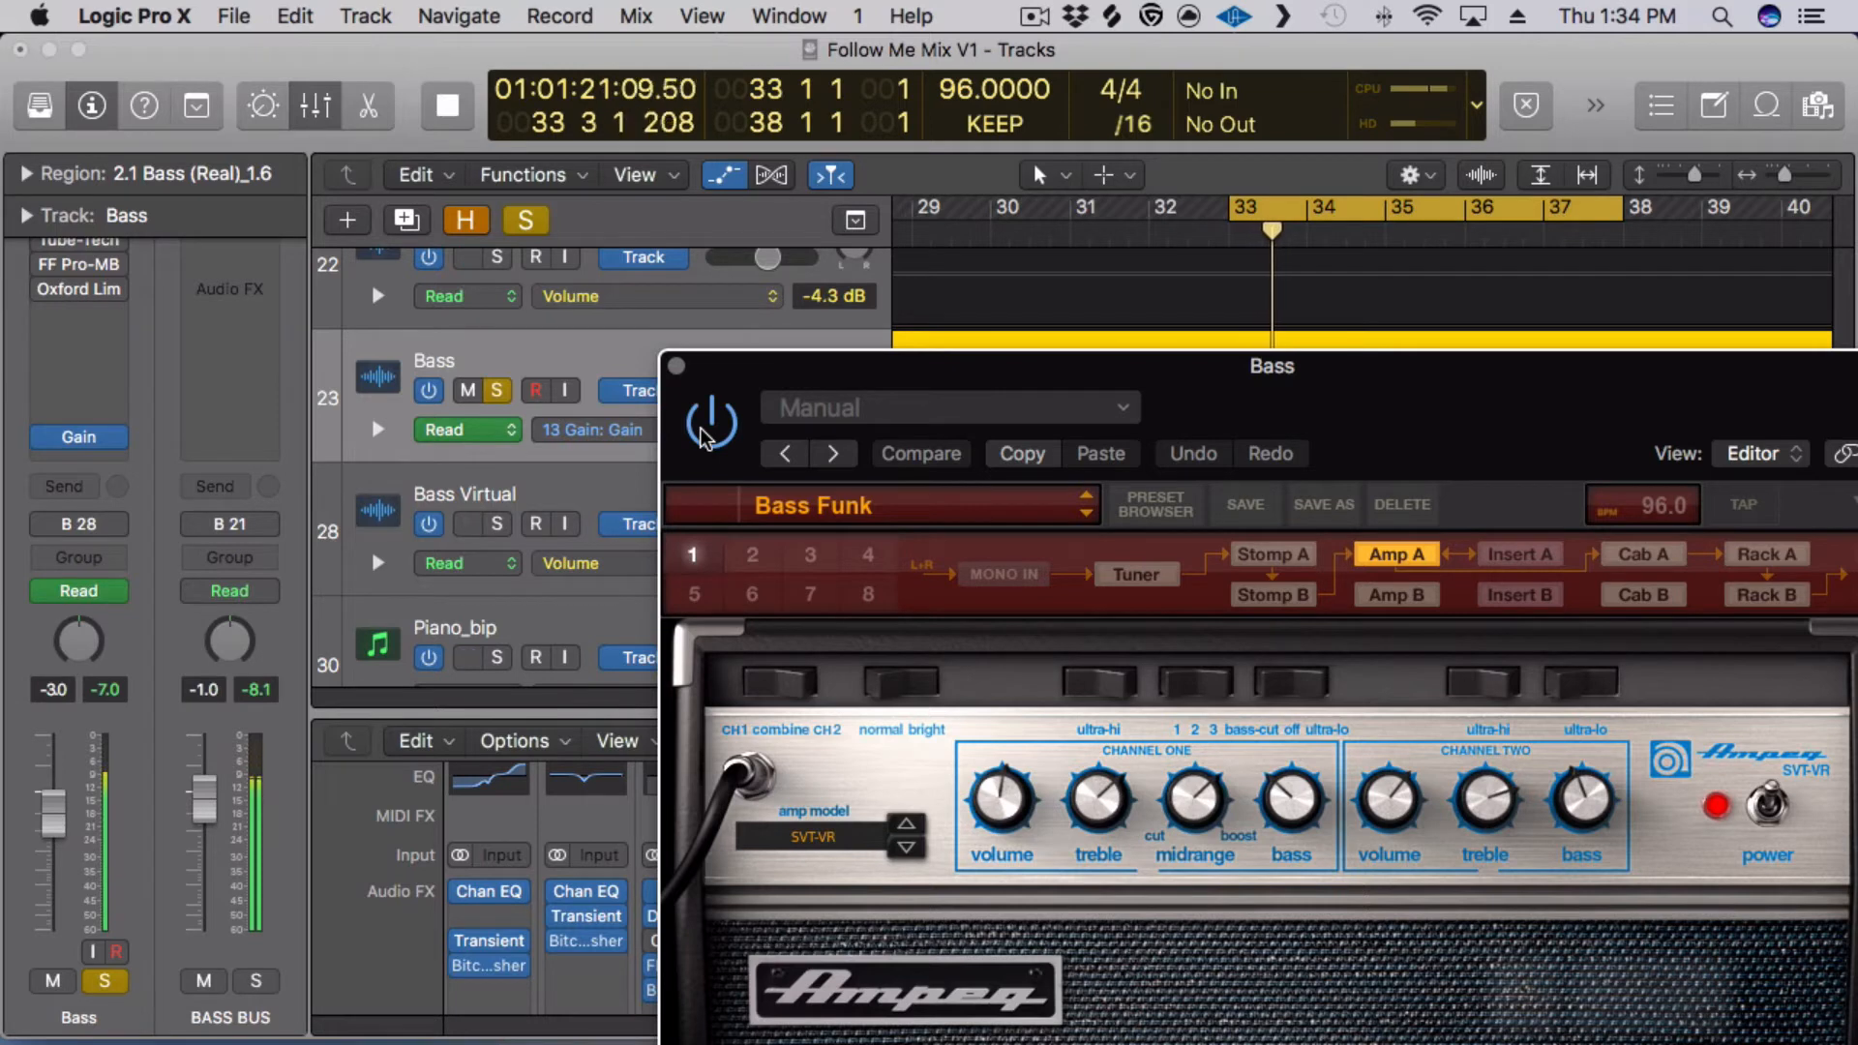
pyautogui.press('space')
pyautogui.press('space')
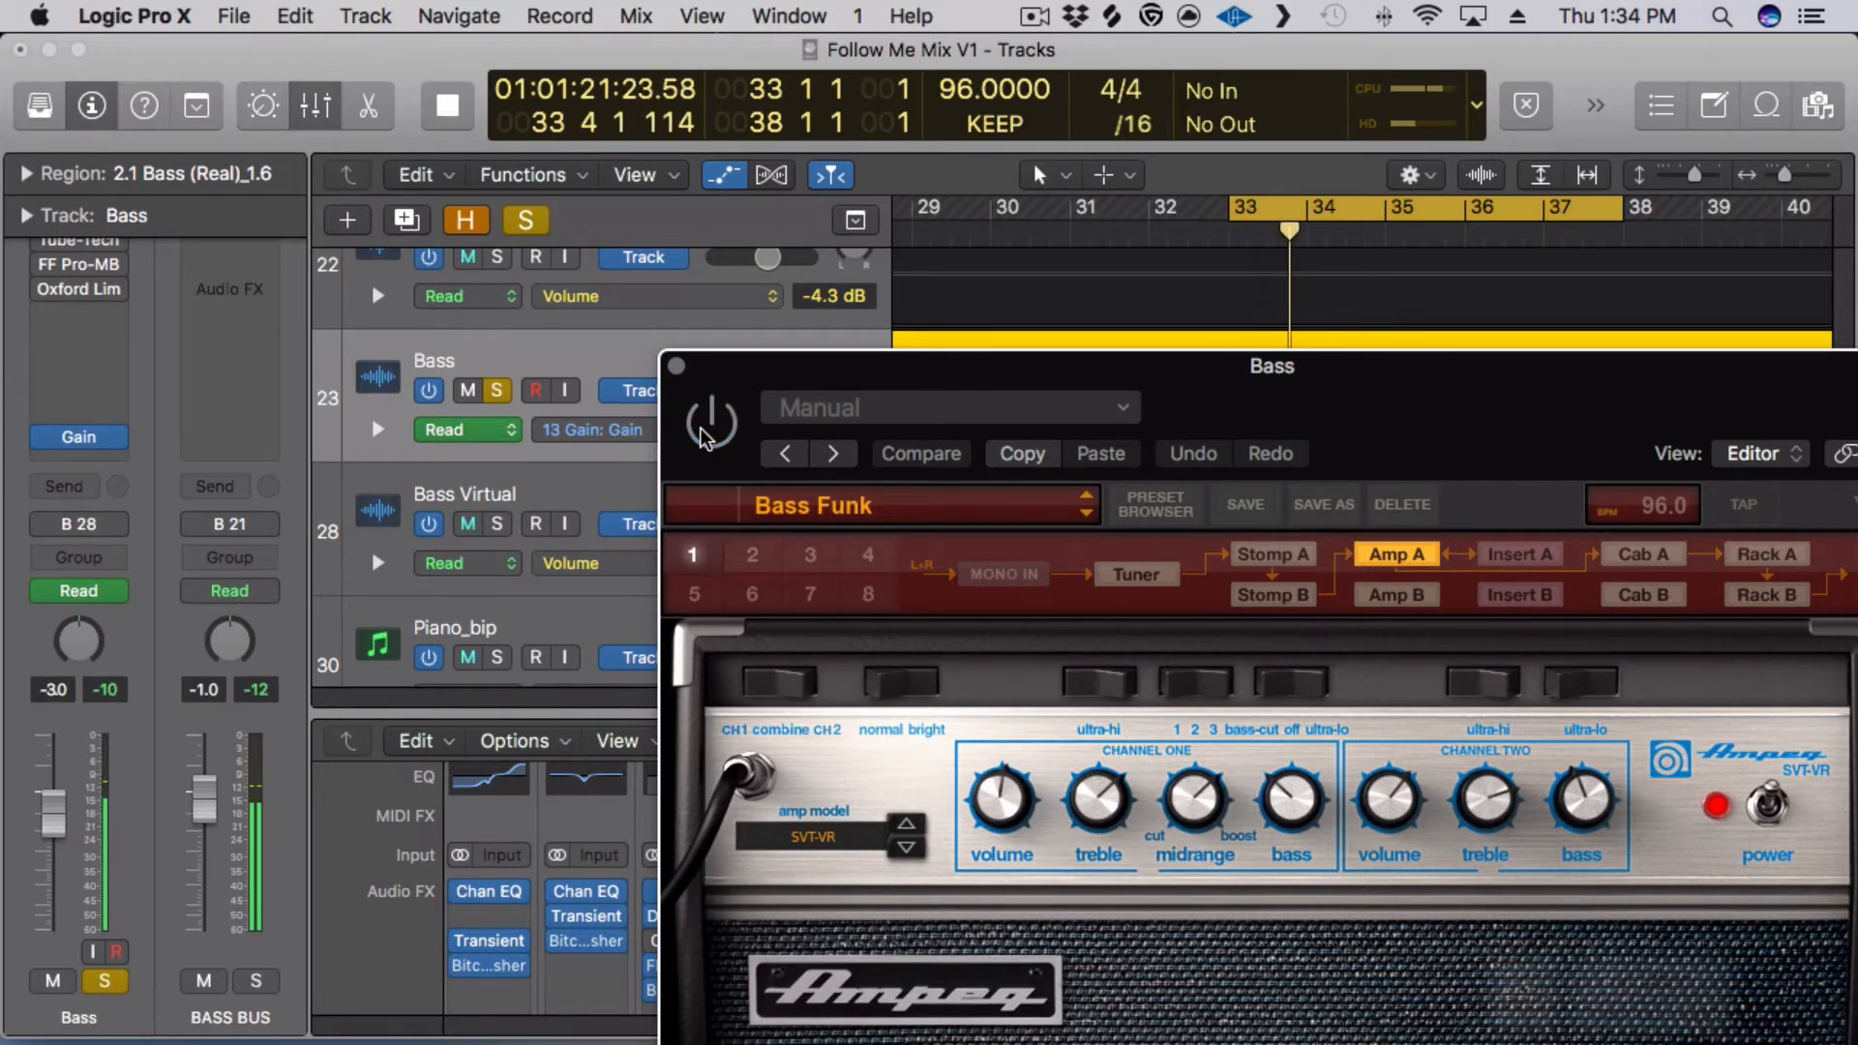
pyautogui.press('space')
pyautogui.press('space')
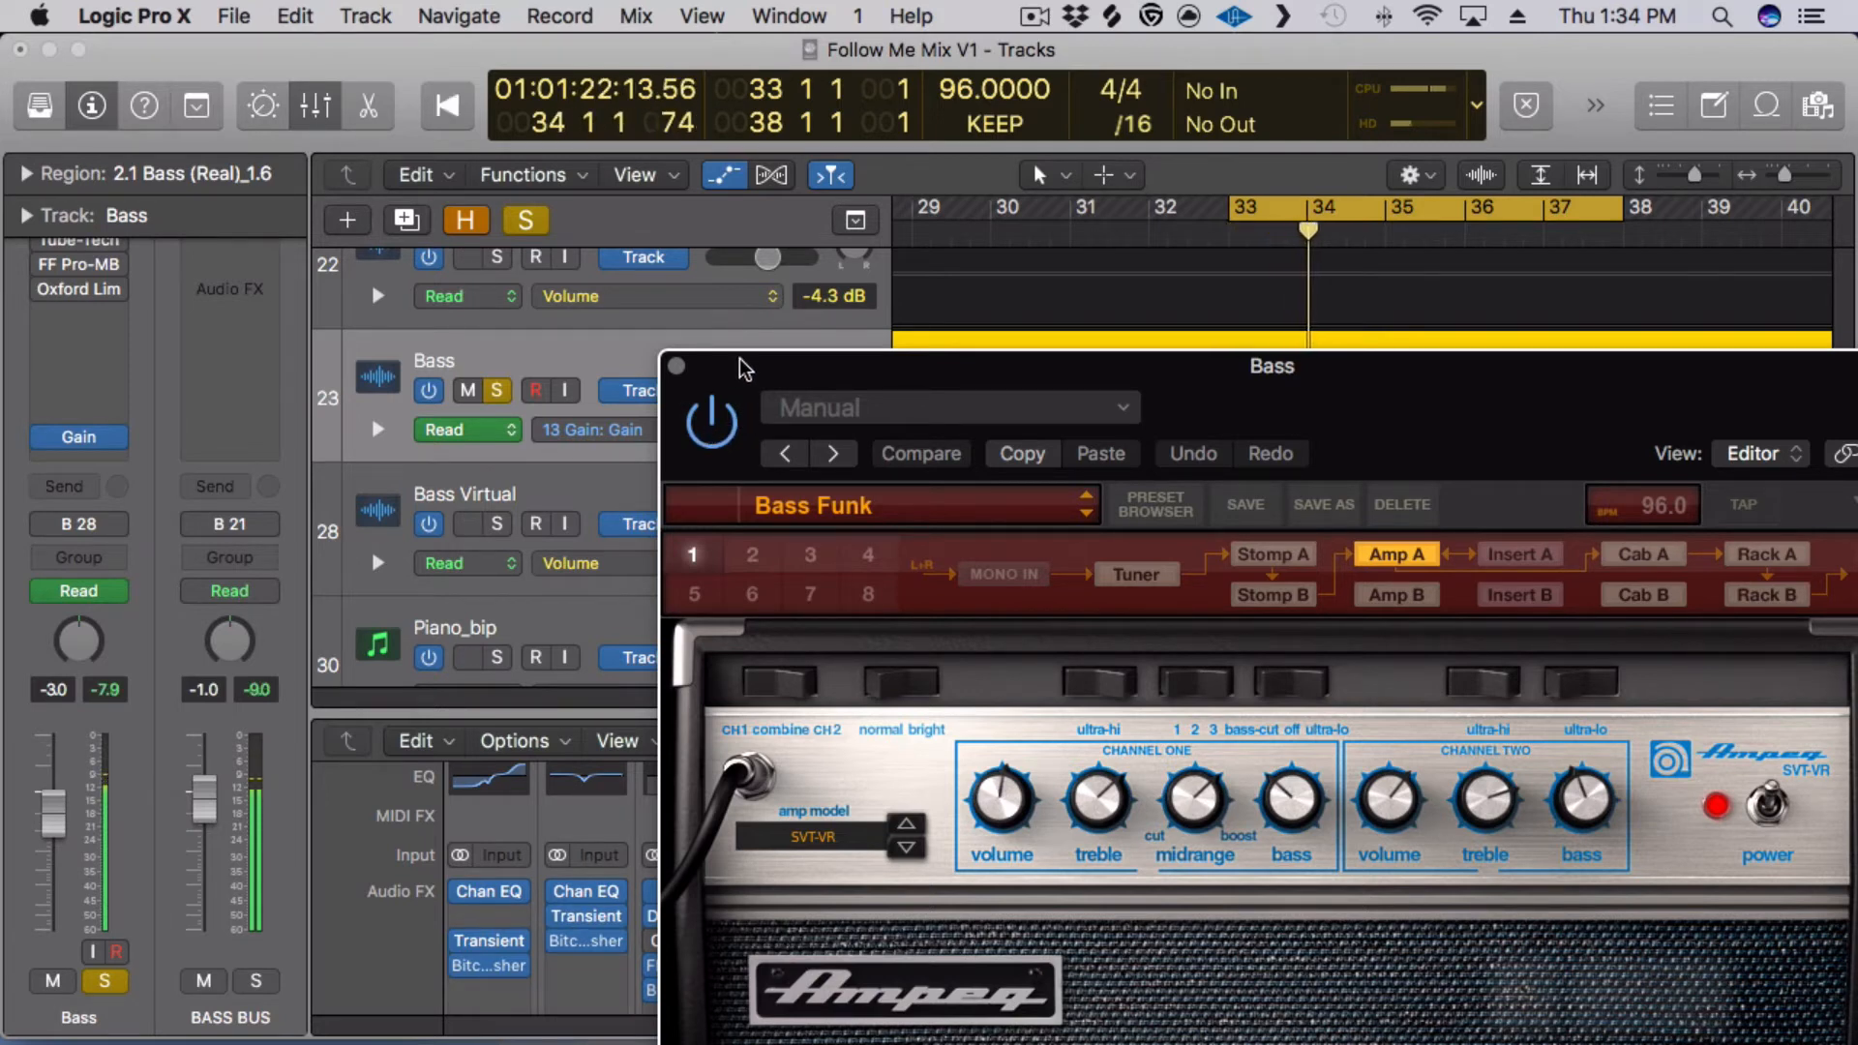
# Browse AmpliTube's Ampeg SVX and Ampeg SVX 2 preset collections without loading one, and close the plug-in after viewing Cab A.
pyautogui.moveTo(702, 372); pyautogui.dragTo(509, 368)
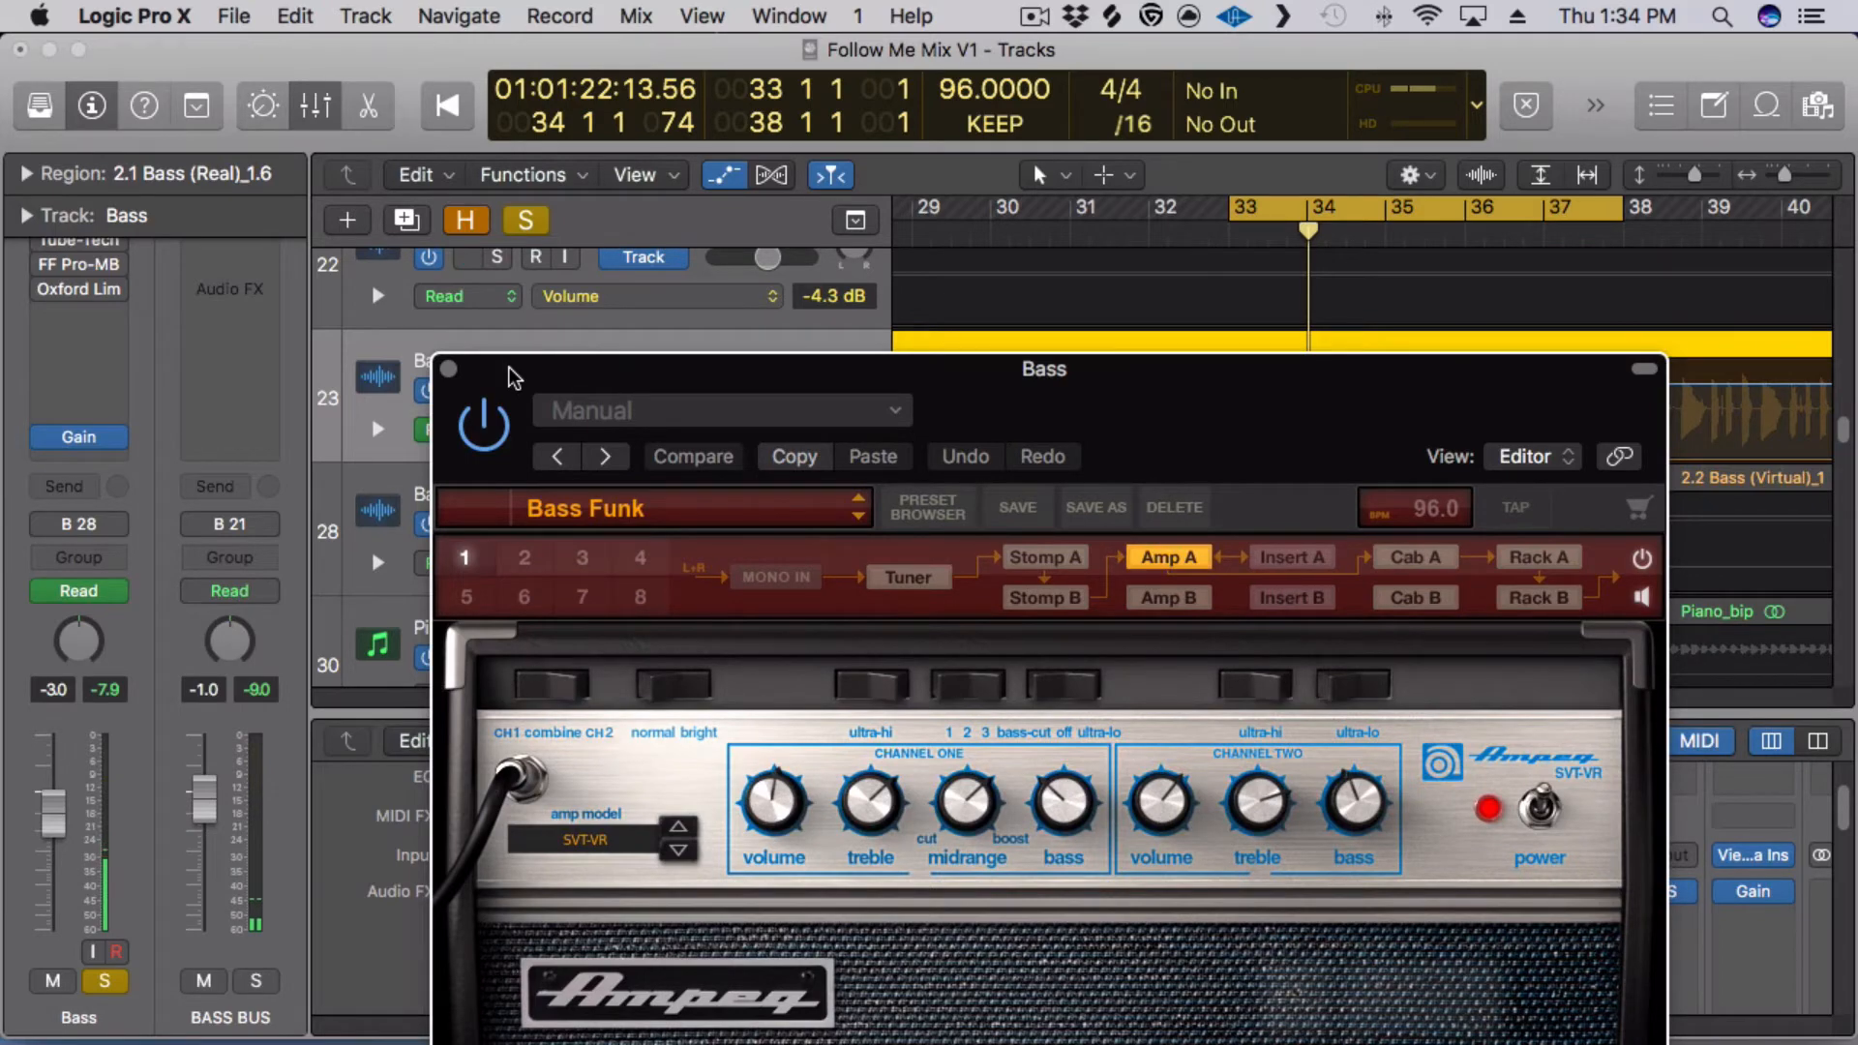
pyautogui.moveTo(530, 372); pyautogui.dragTo(538, 187)
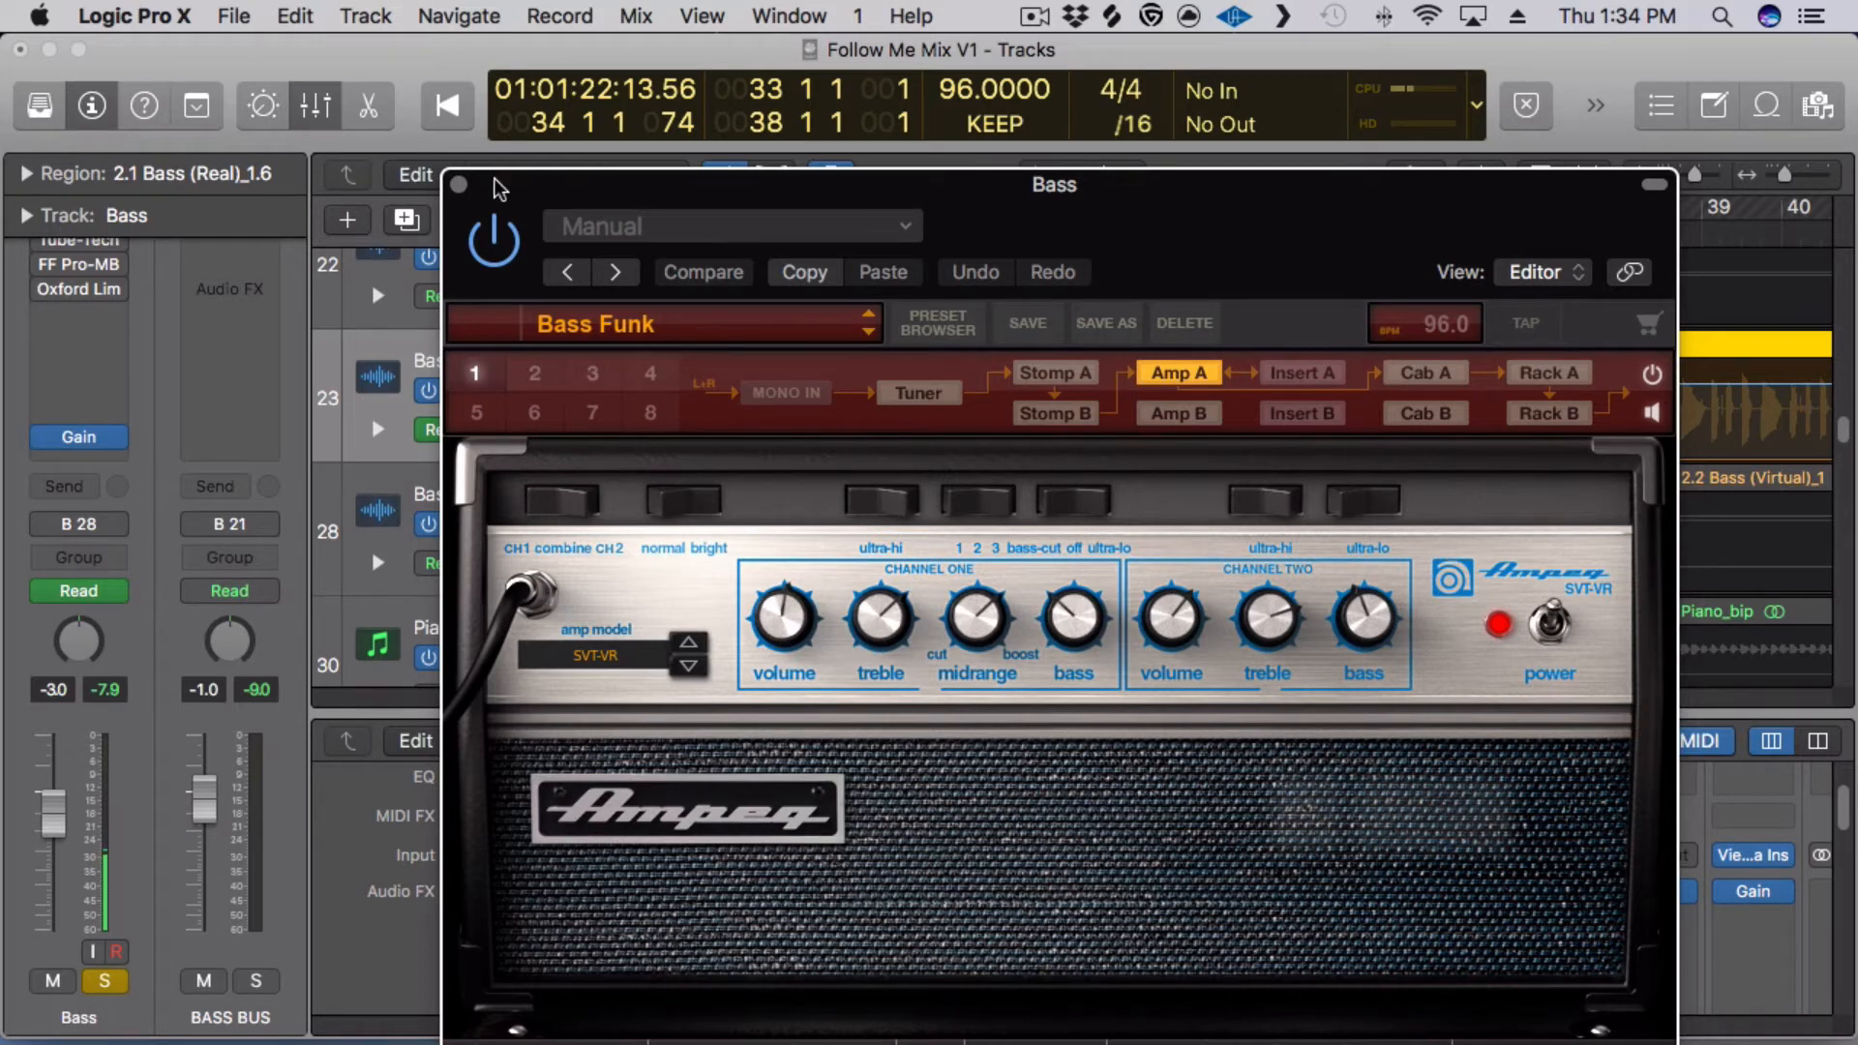
pyautogui.moveTo(532, 167); pyautogui.dragTo(497, 89)
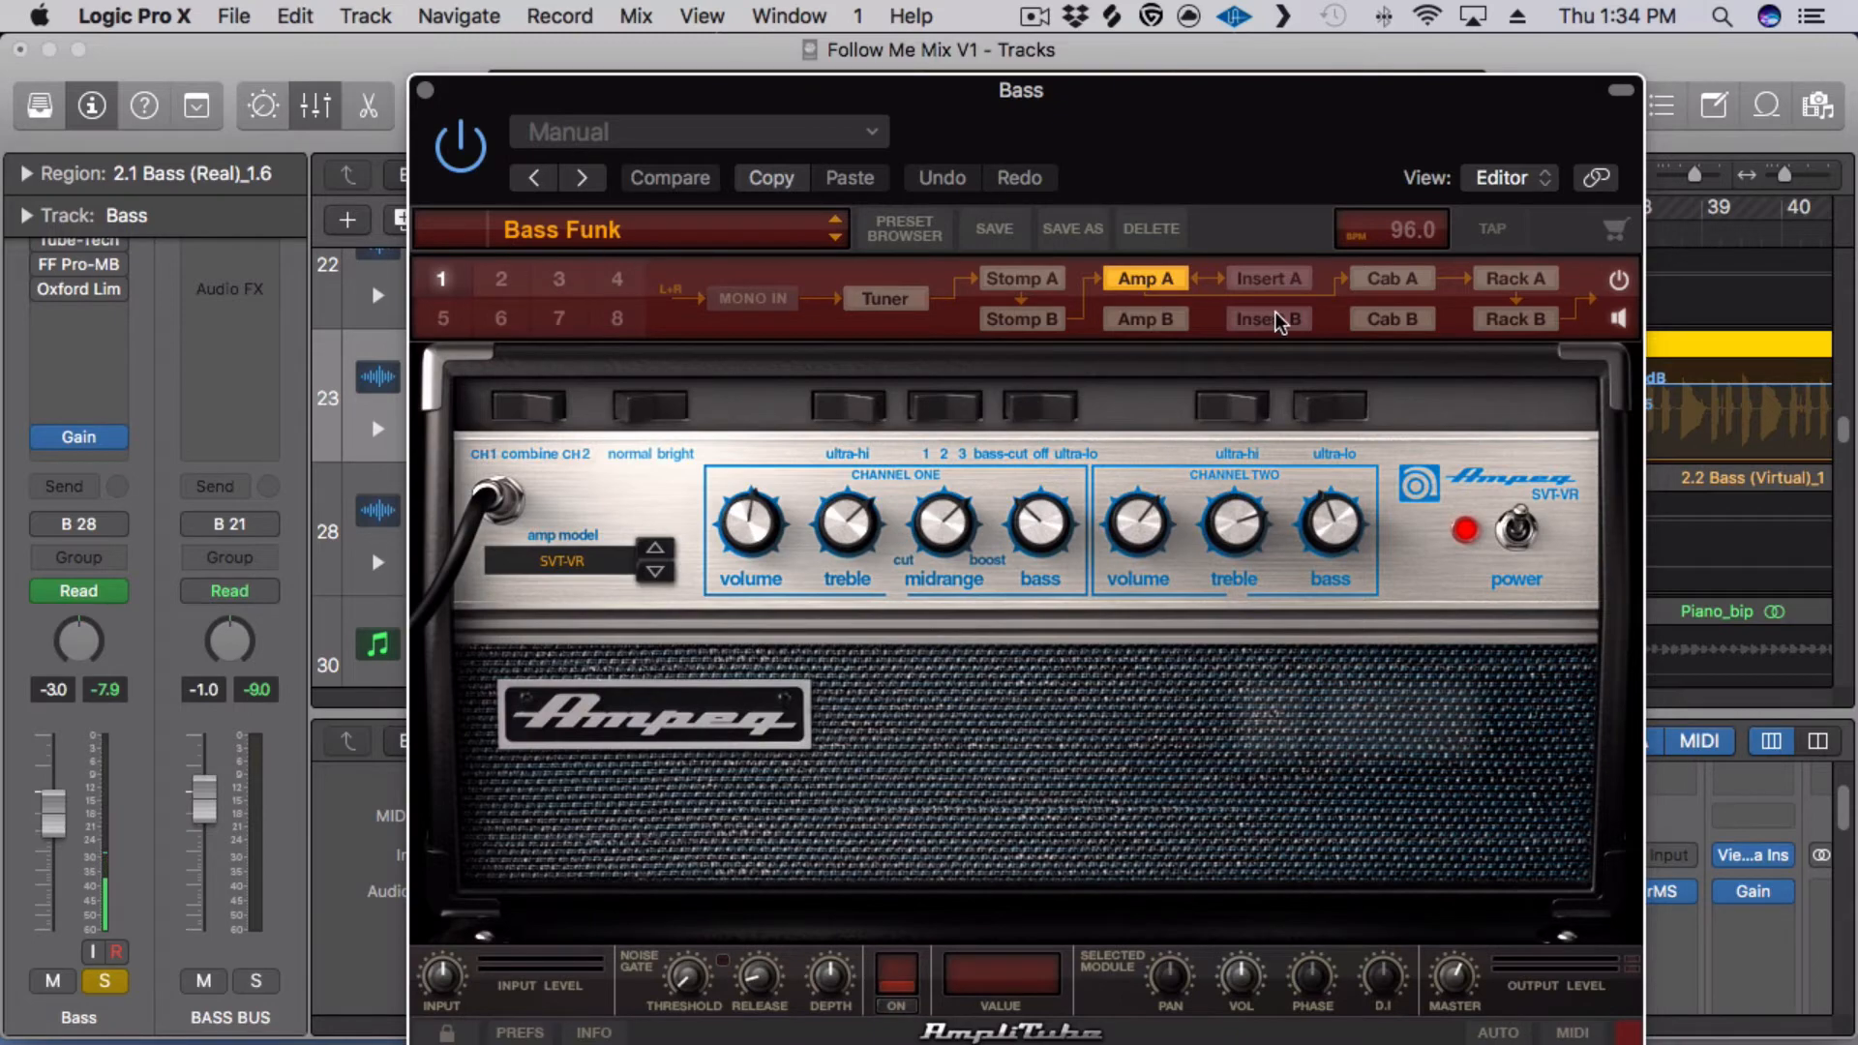
pyautogui.click(741, 234)
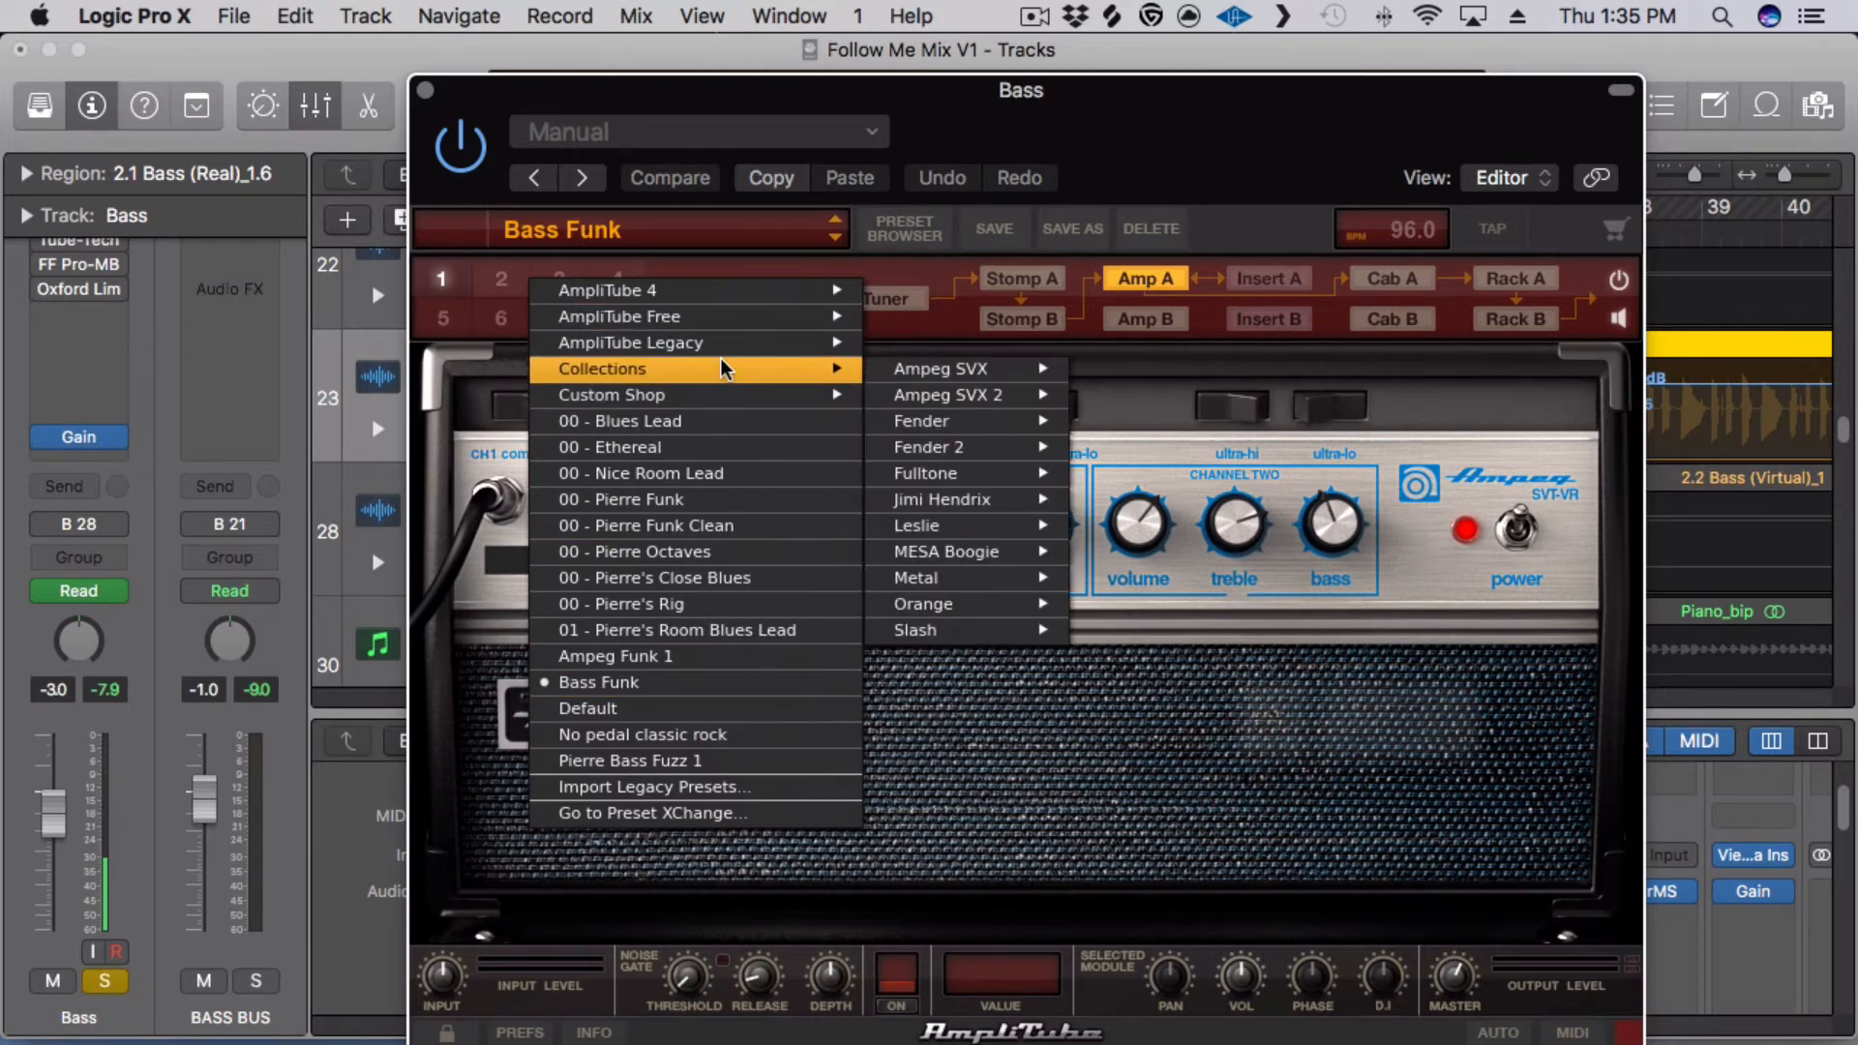
pyautogui.moveTo(793, 367)
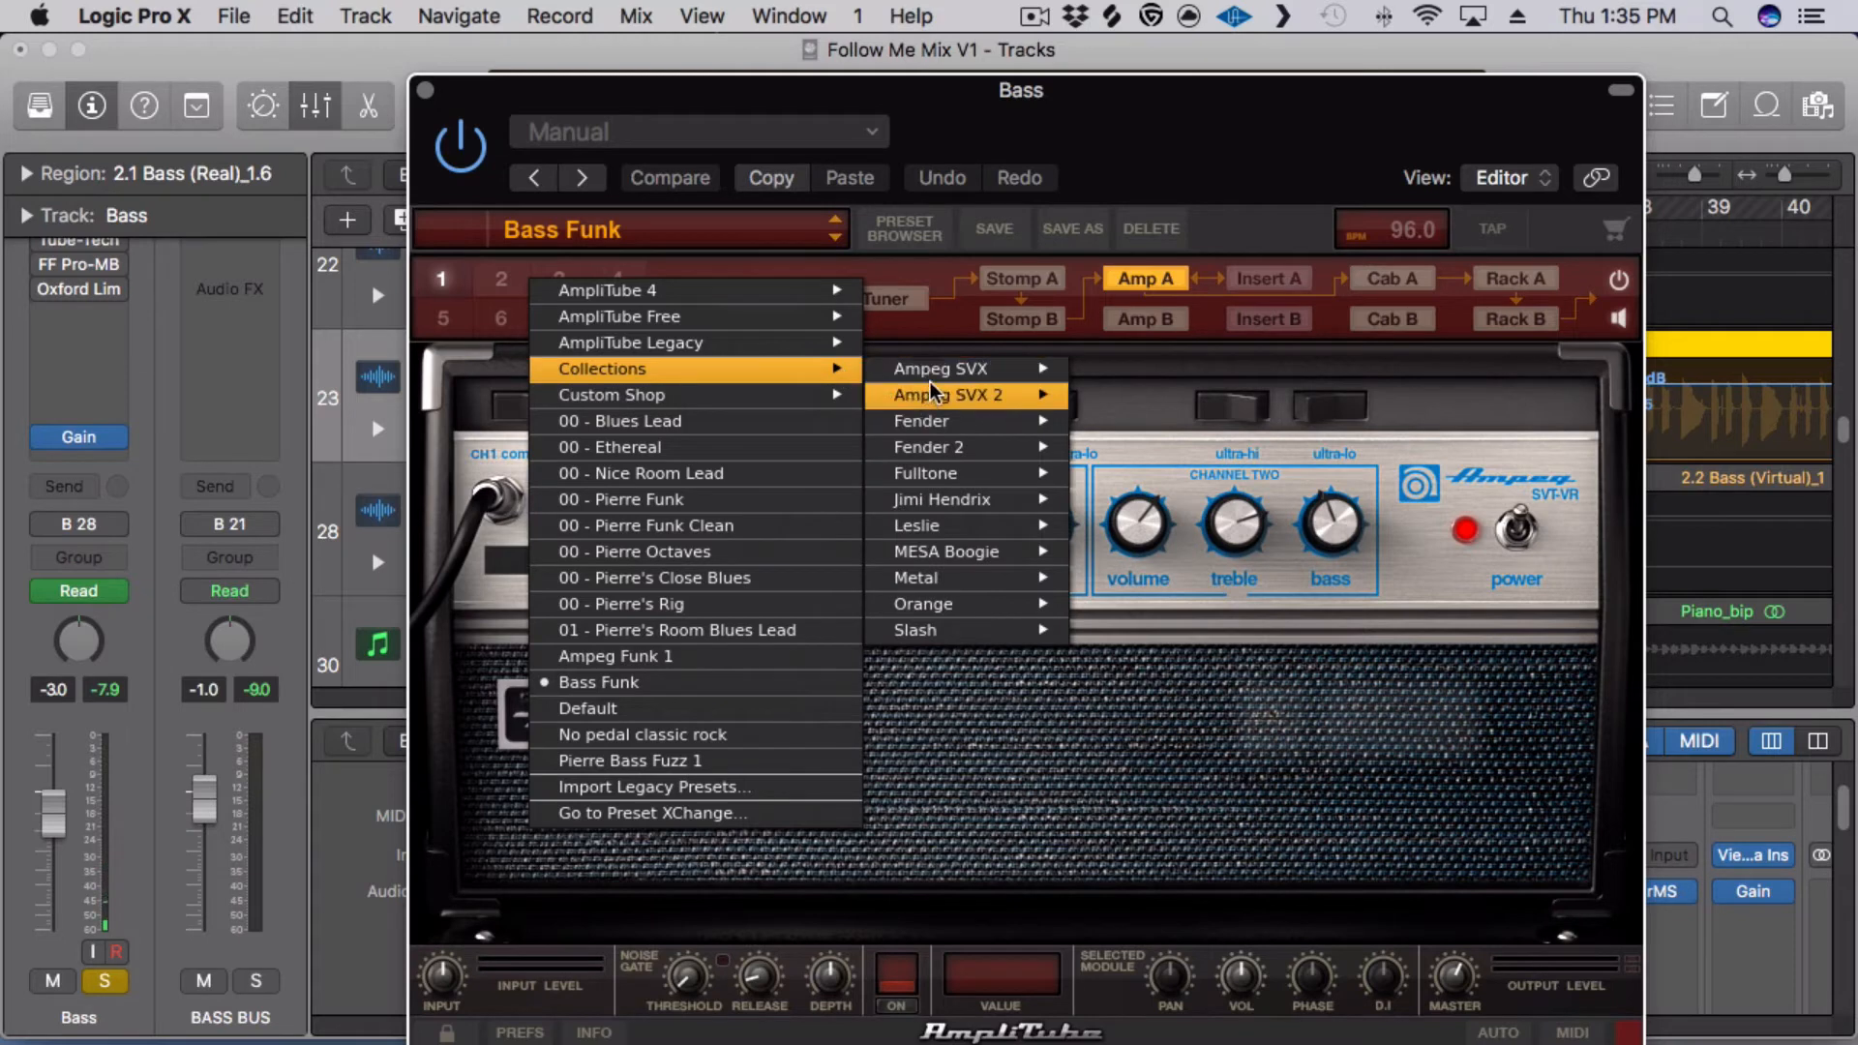
pyautogui.moveTo(941, 369)
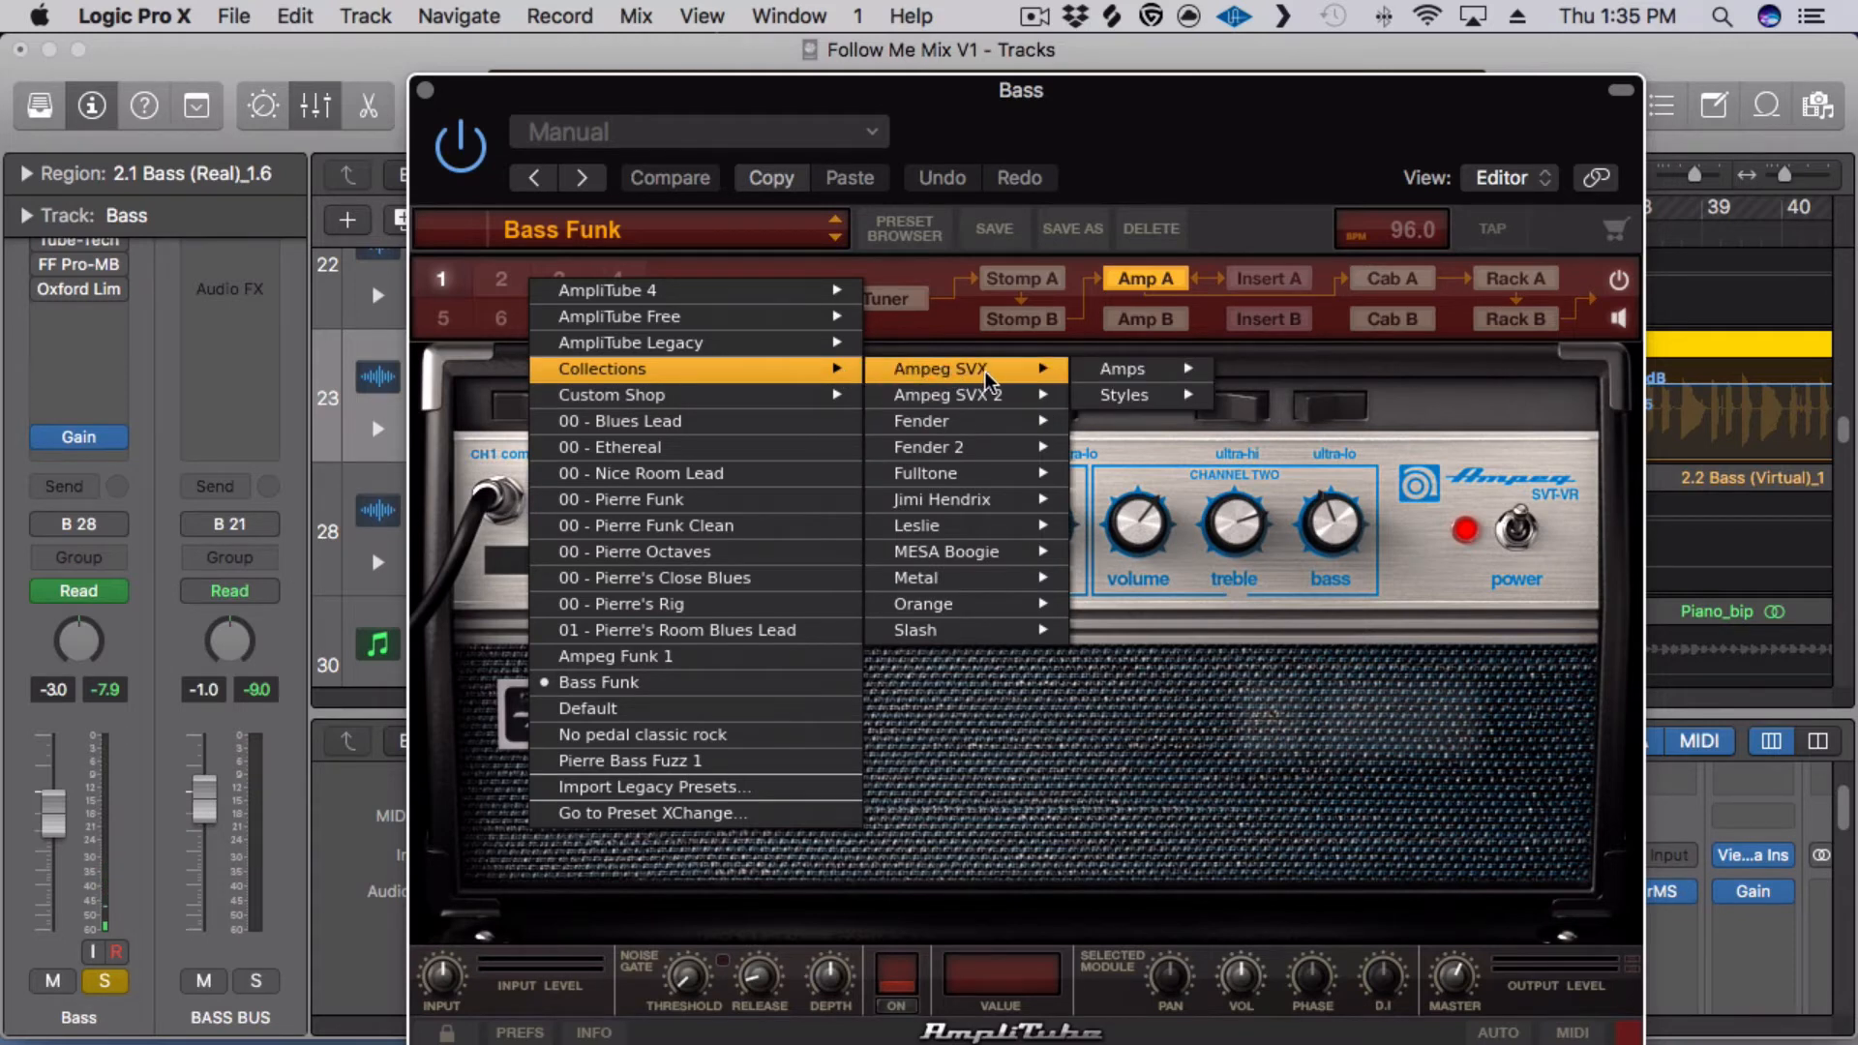
pyautogui.moveTo(1017, 397)
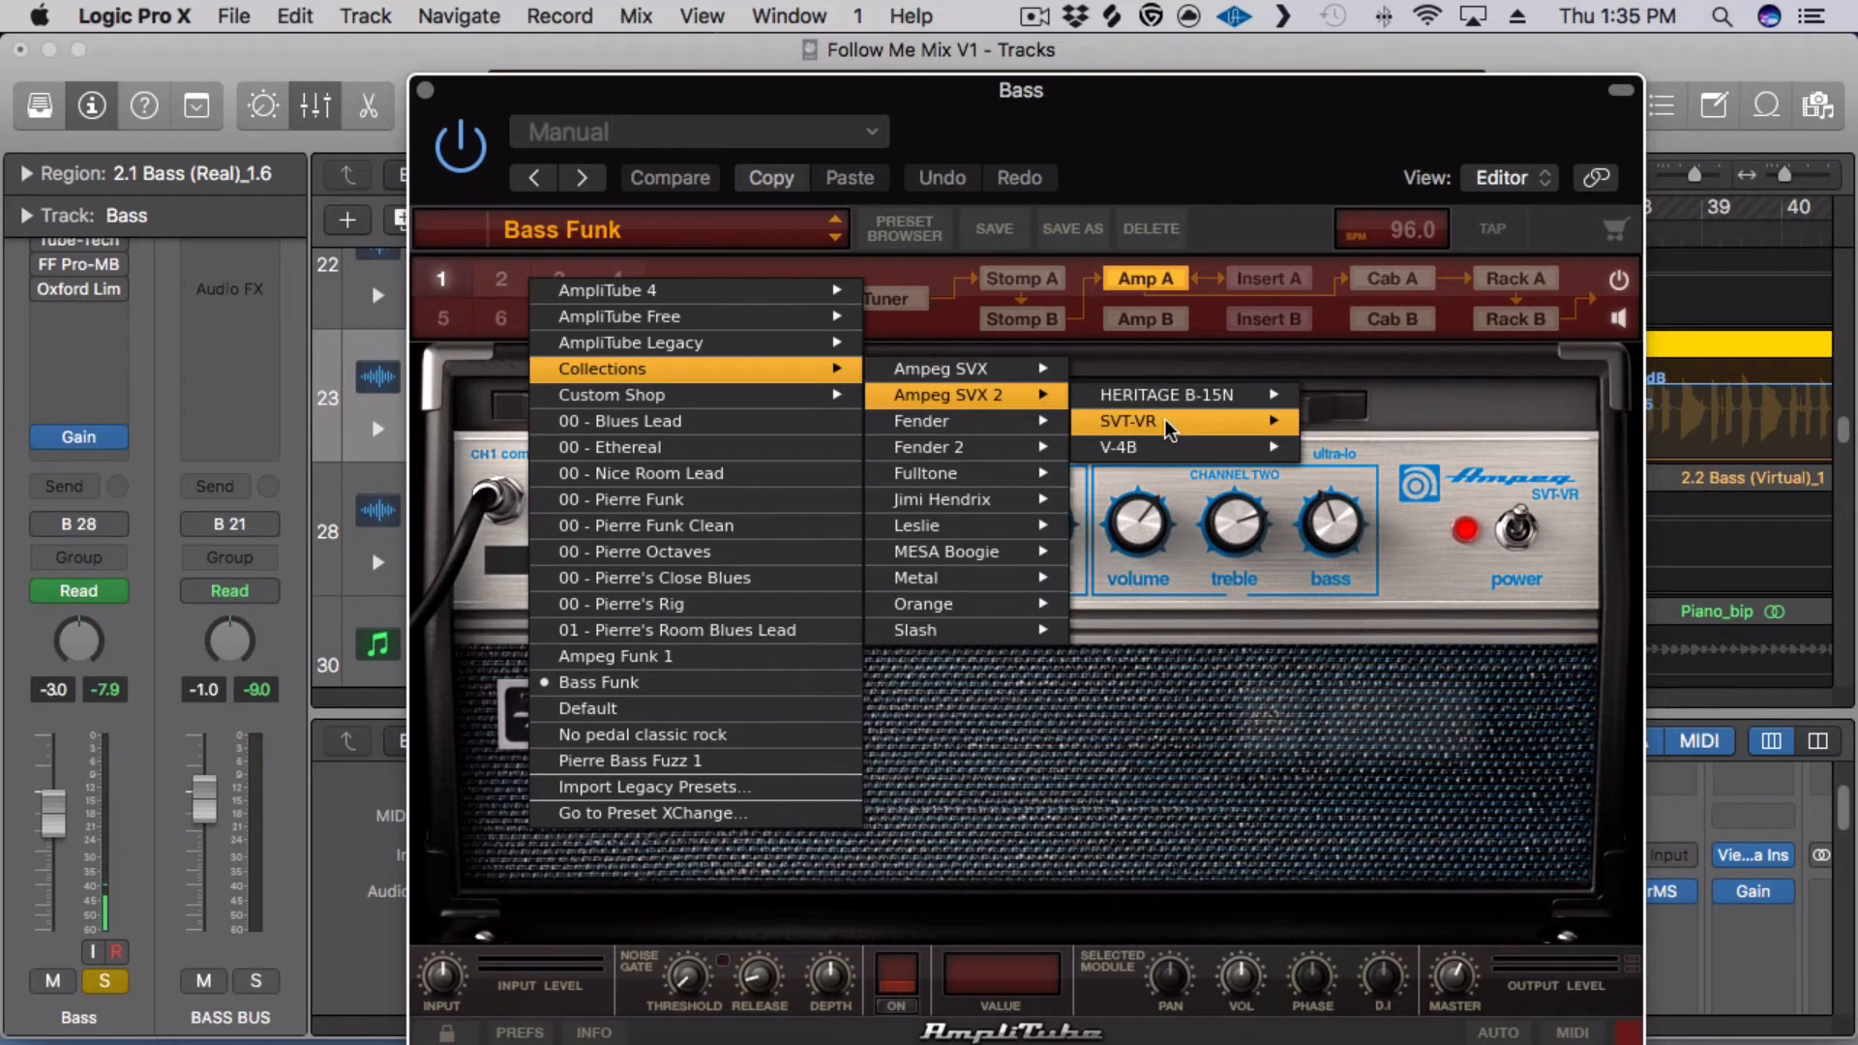
pyautogui.moveTo(1165, 420)
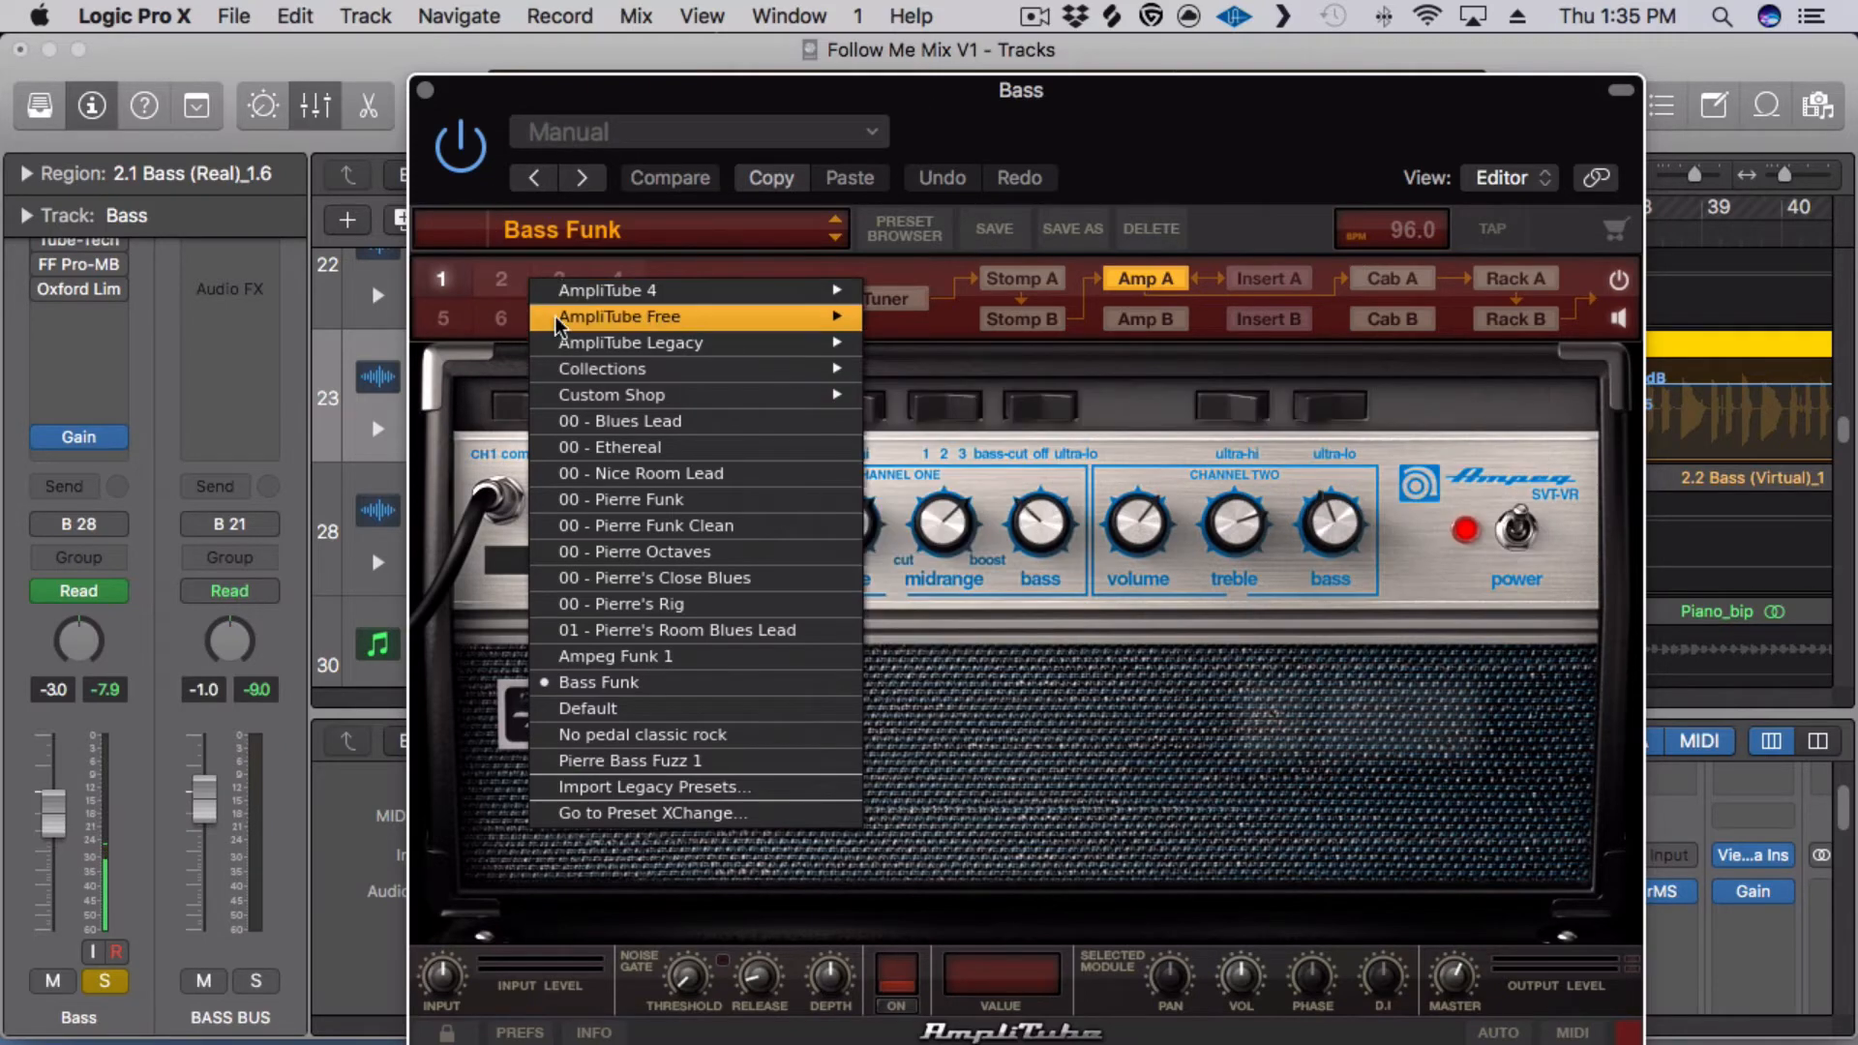
pyautogui.click(472, 672)
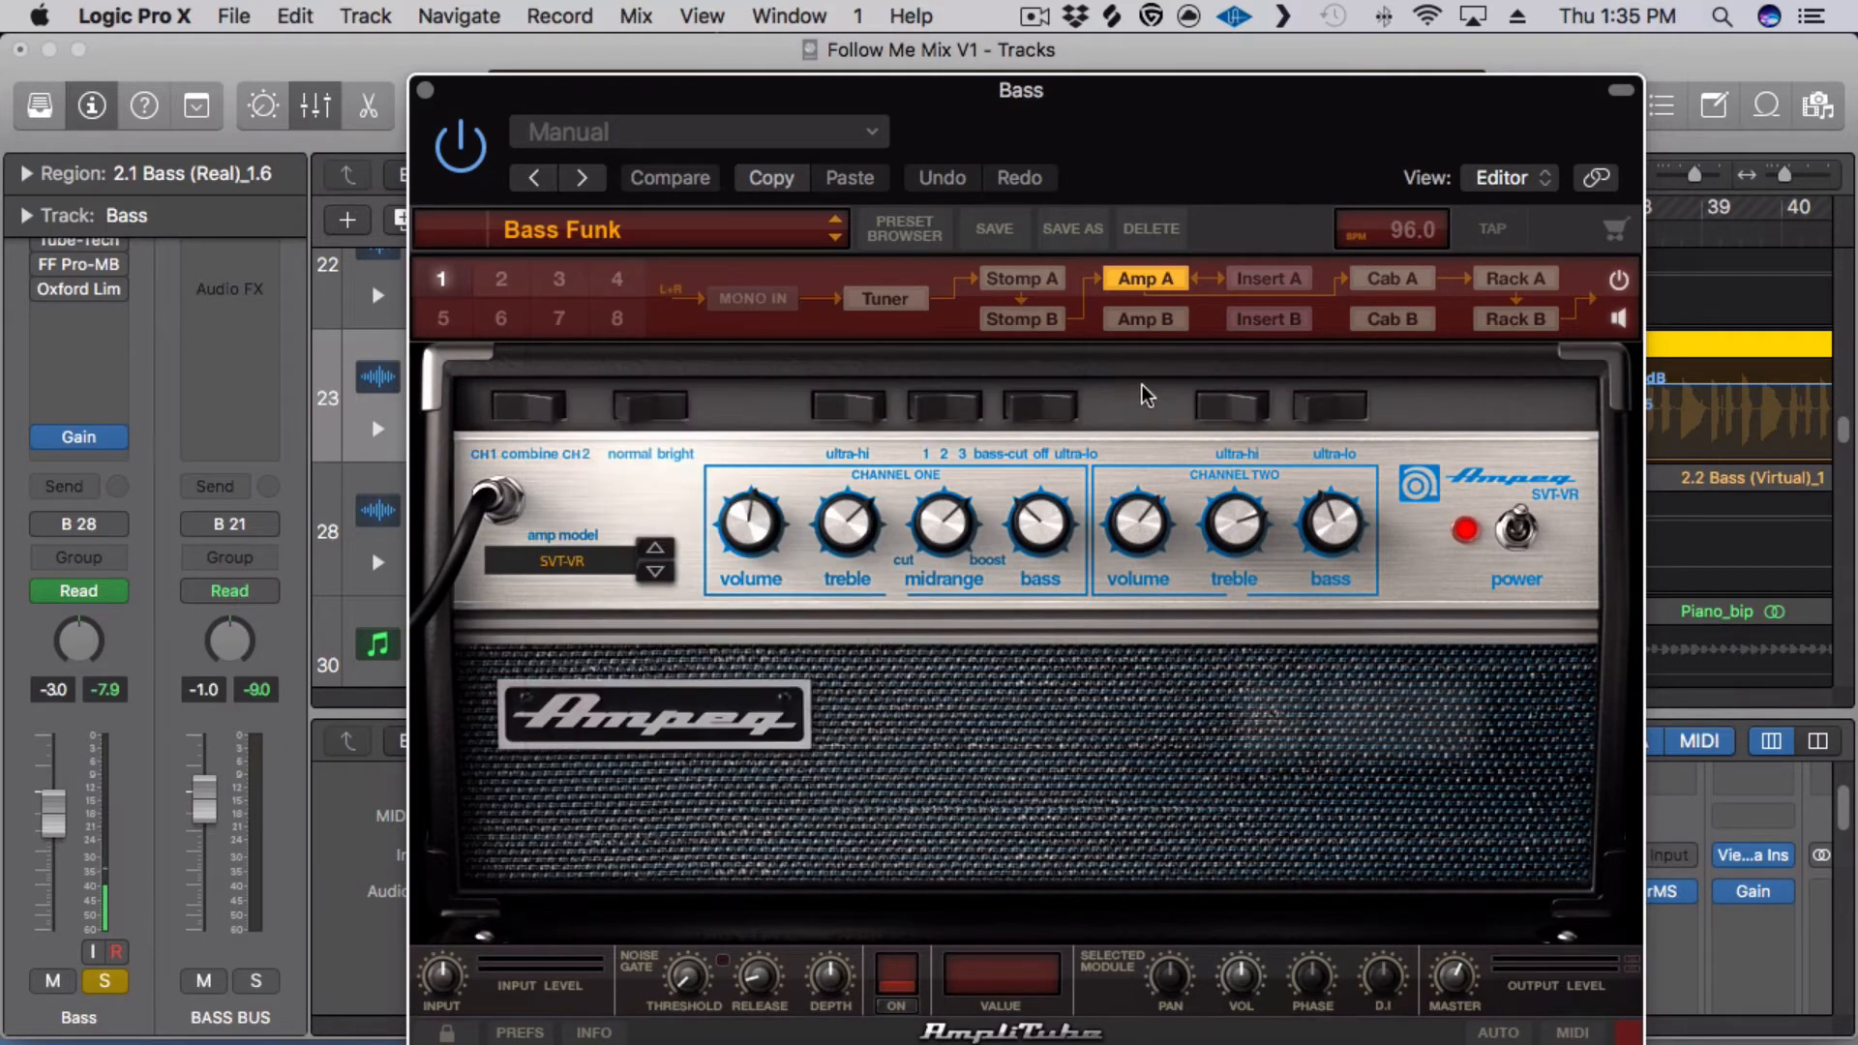
pyautogui.click(1371, 281)
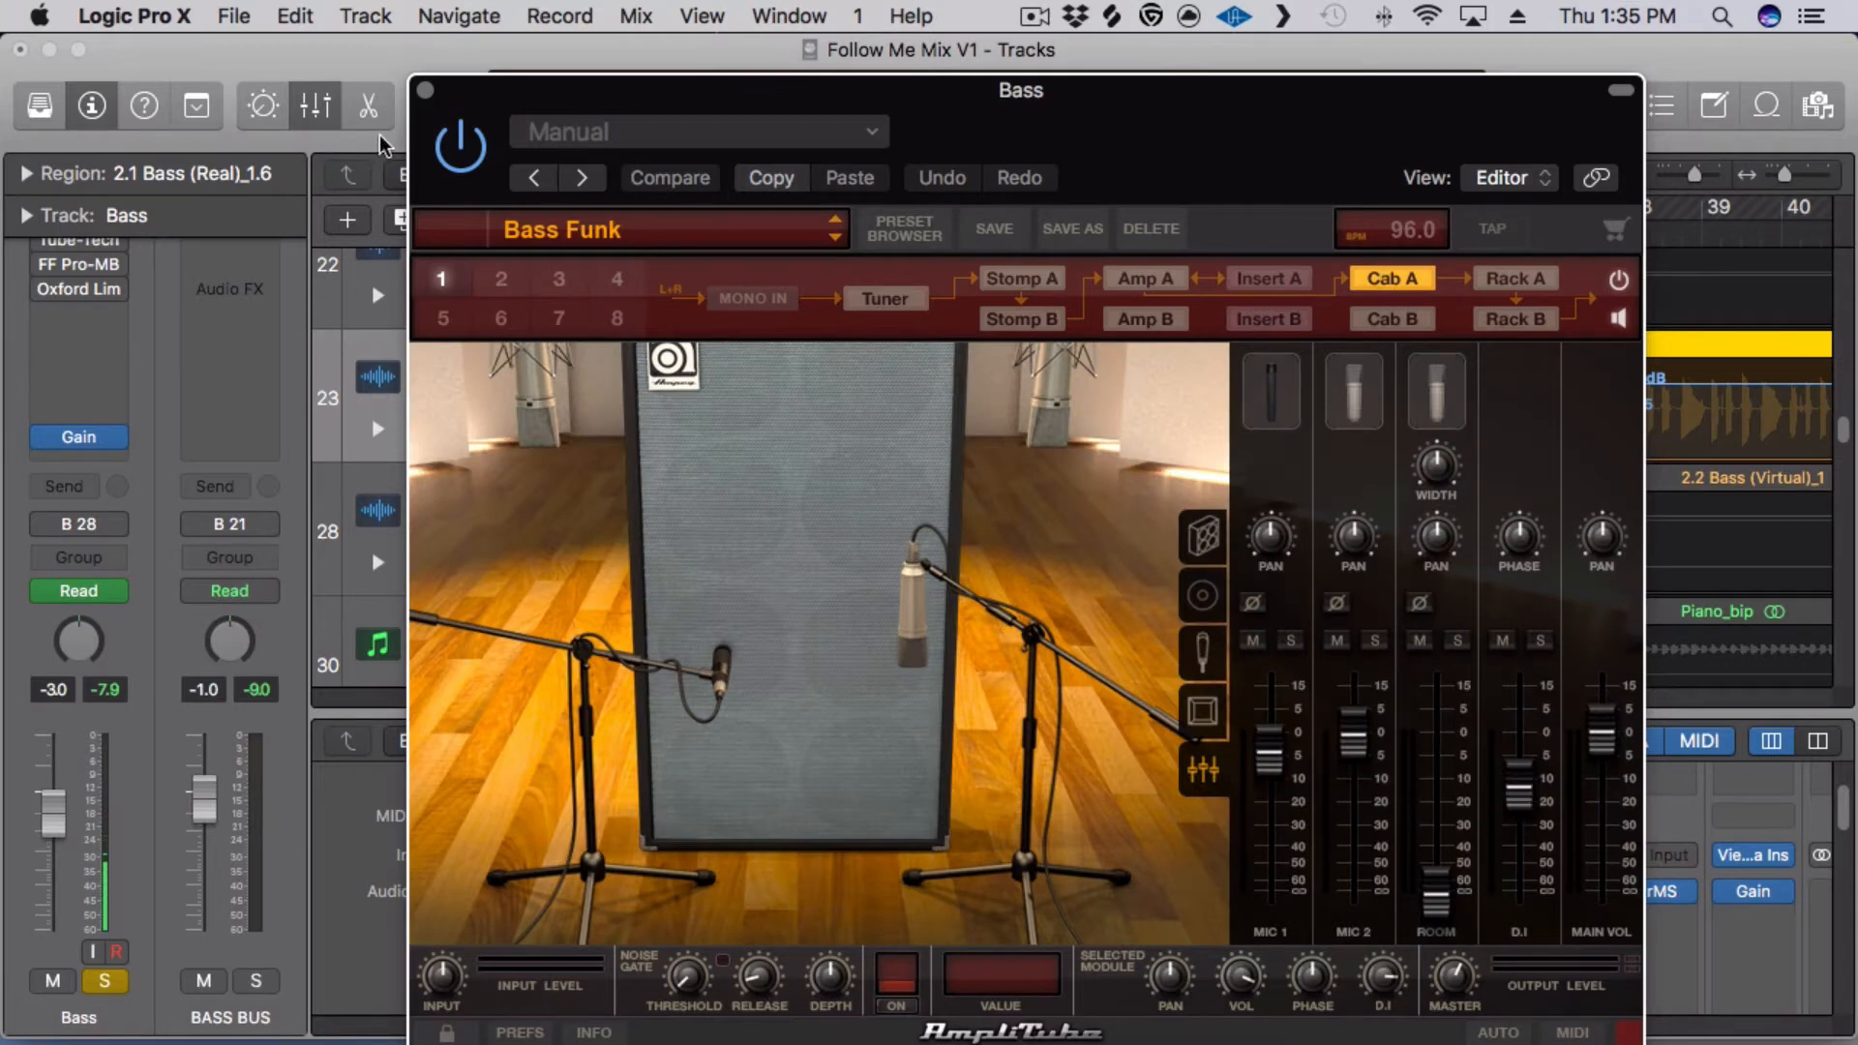
pyautogui.click(425, 91)
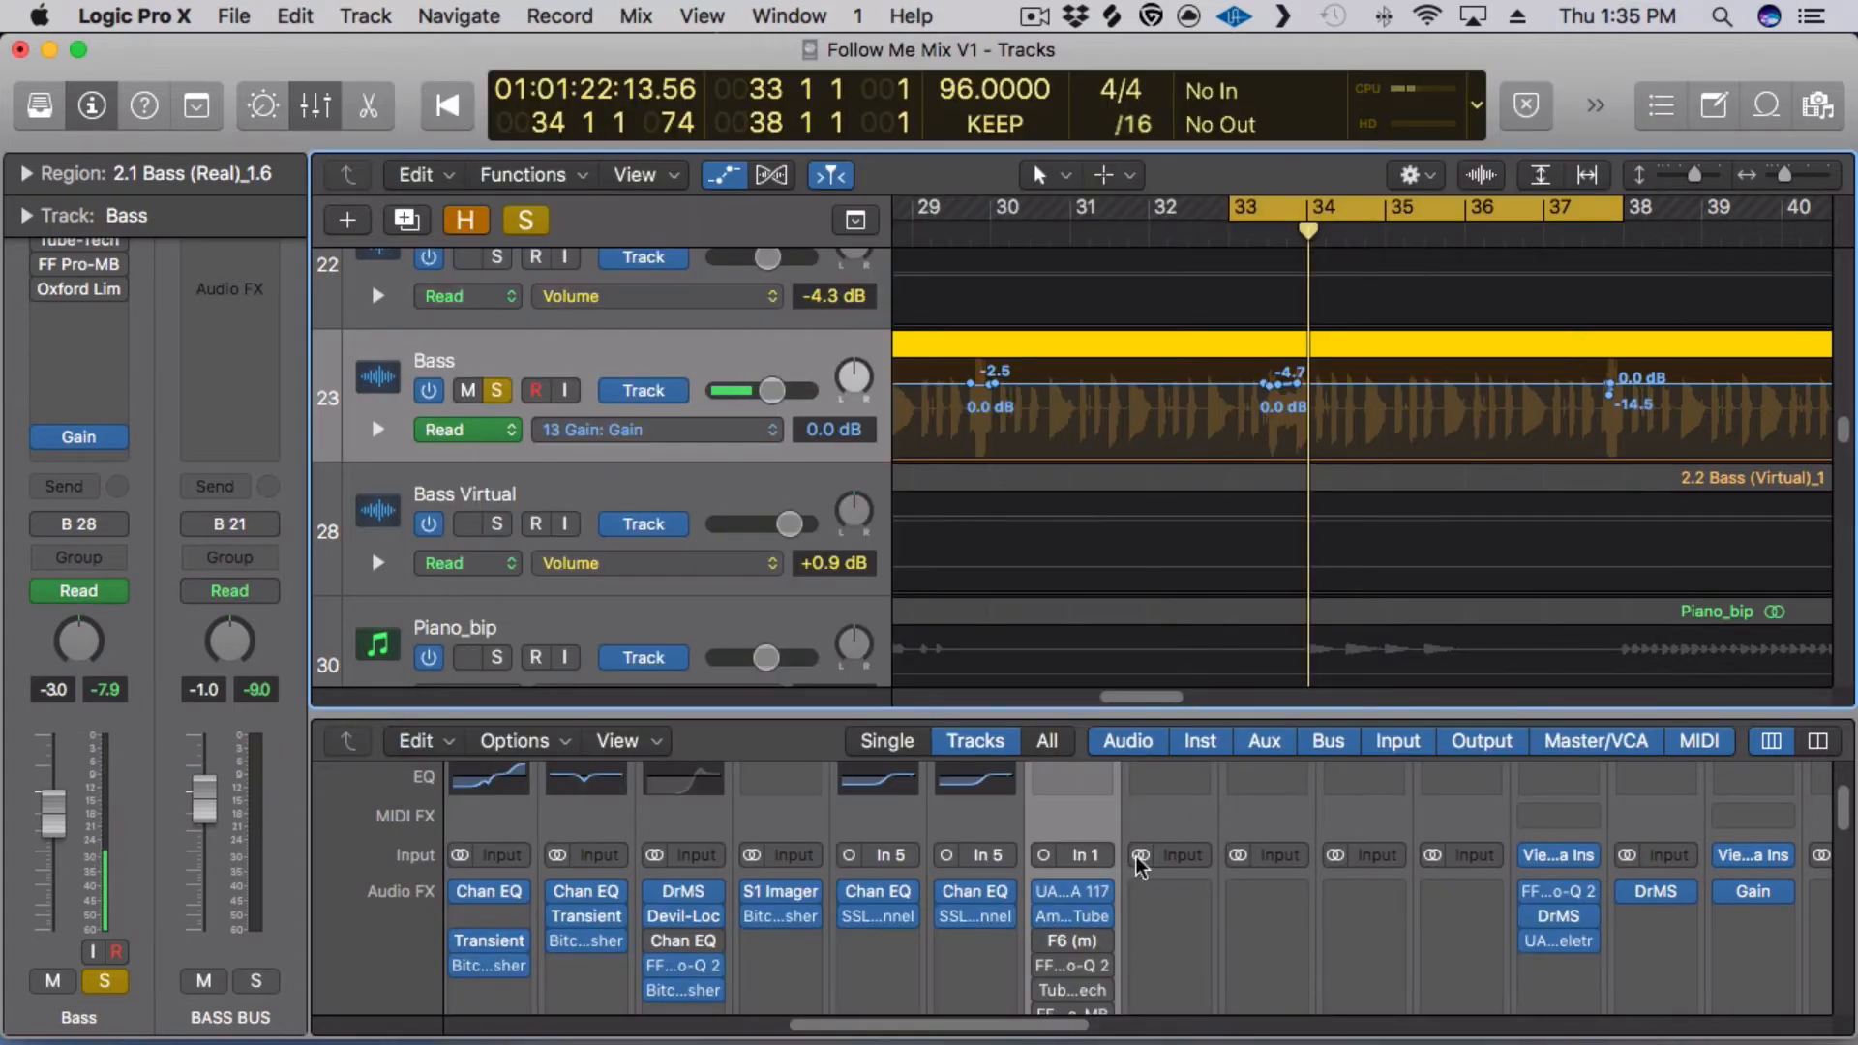
# Open the Bass channel's F6 equalizer, play the bass through it and move its window clear of the track list.
pyautogui.scroll(-1, 1101, 903)
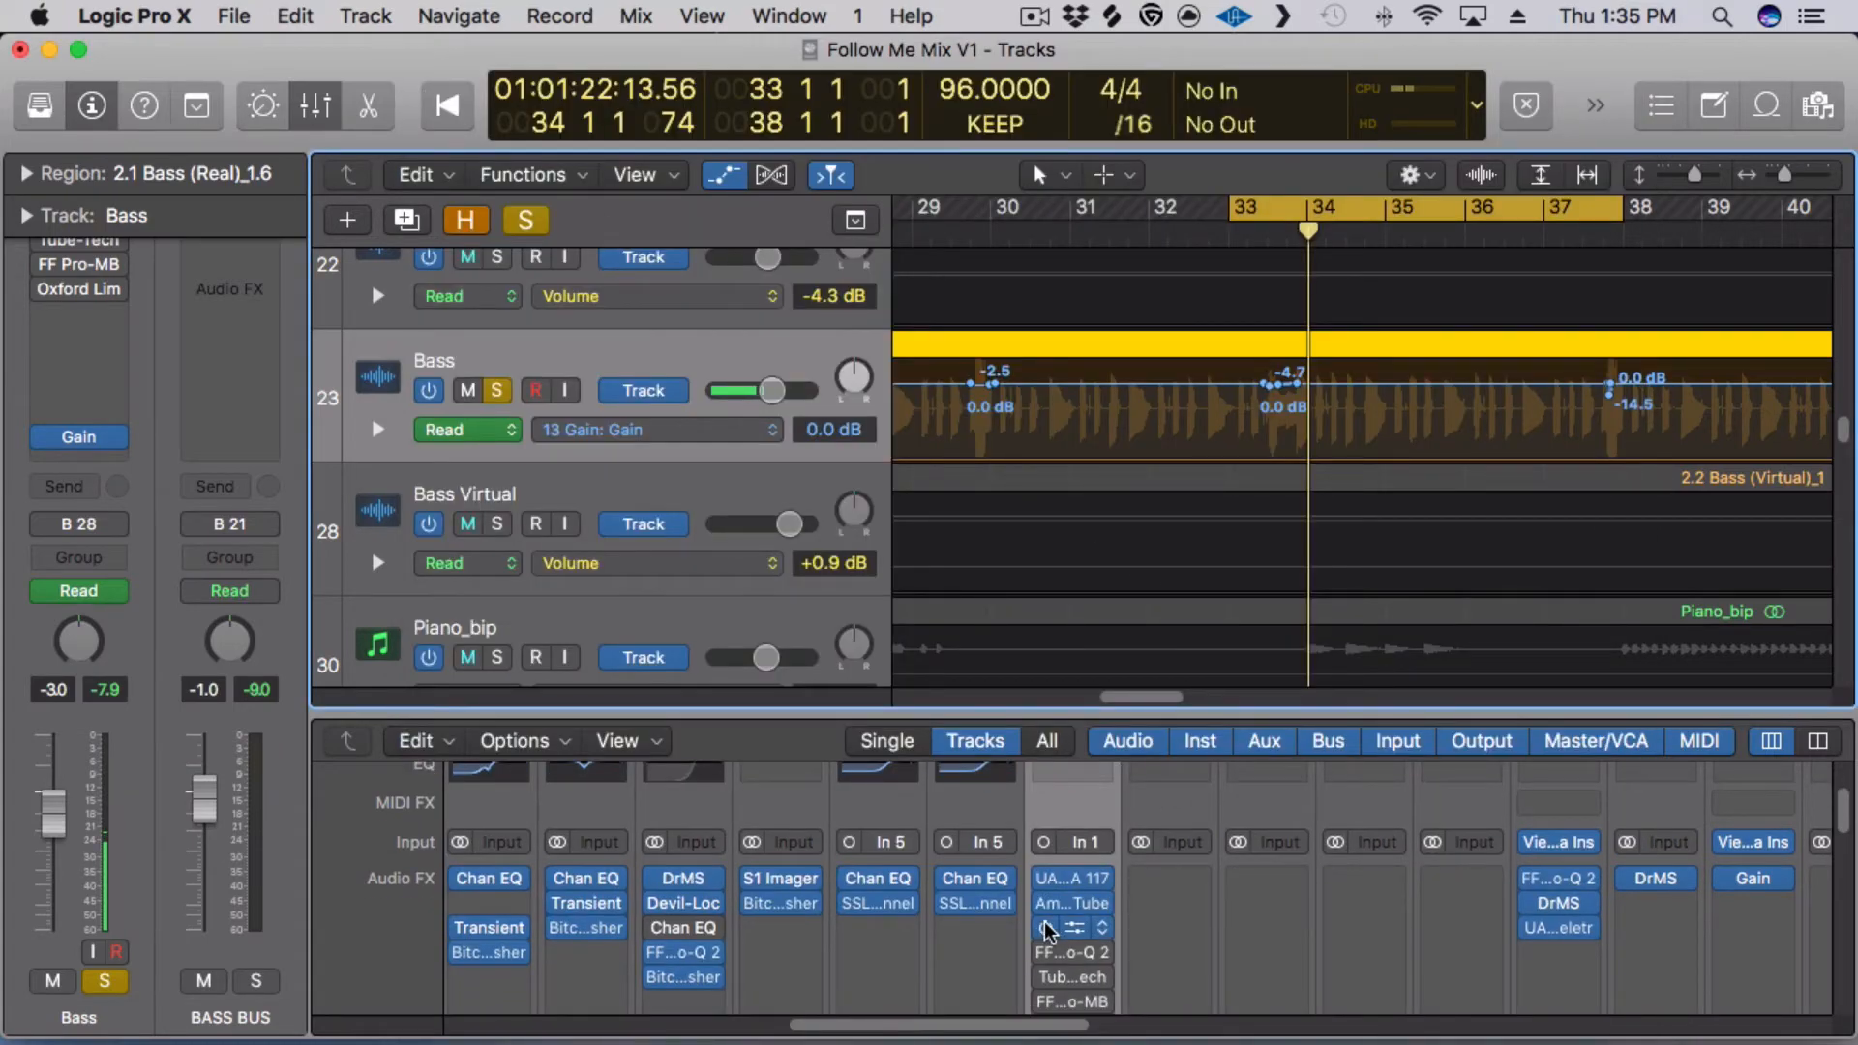
pyautogui.click(1072, 921)
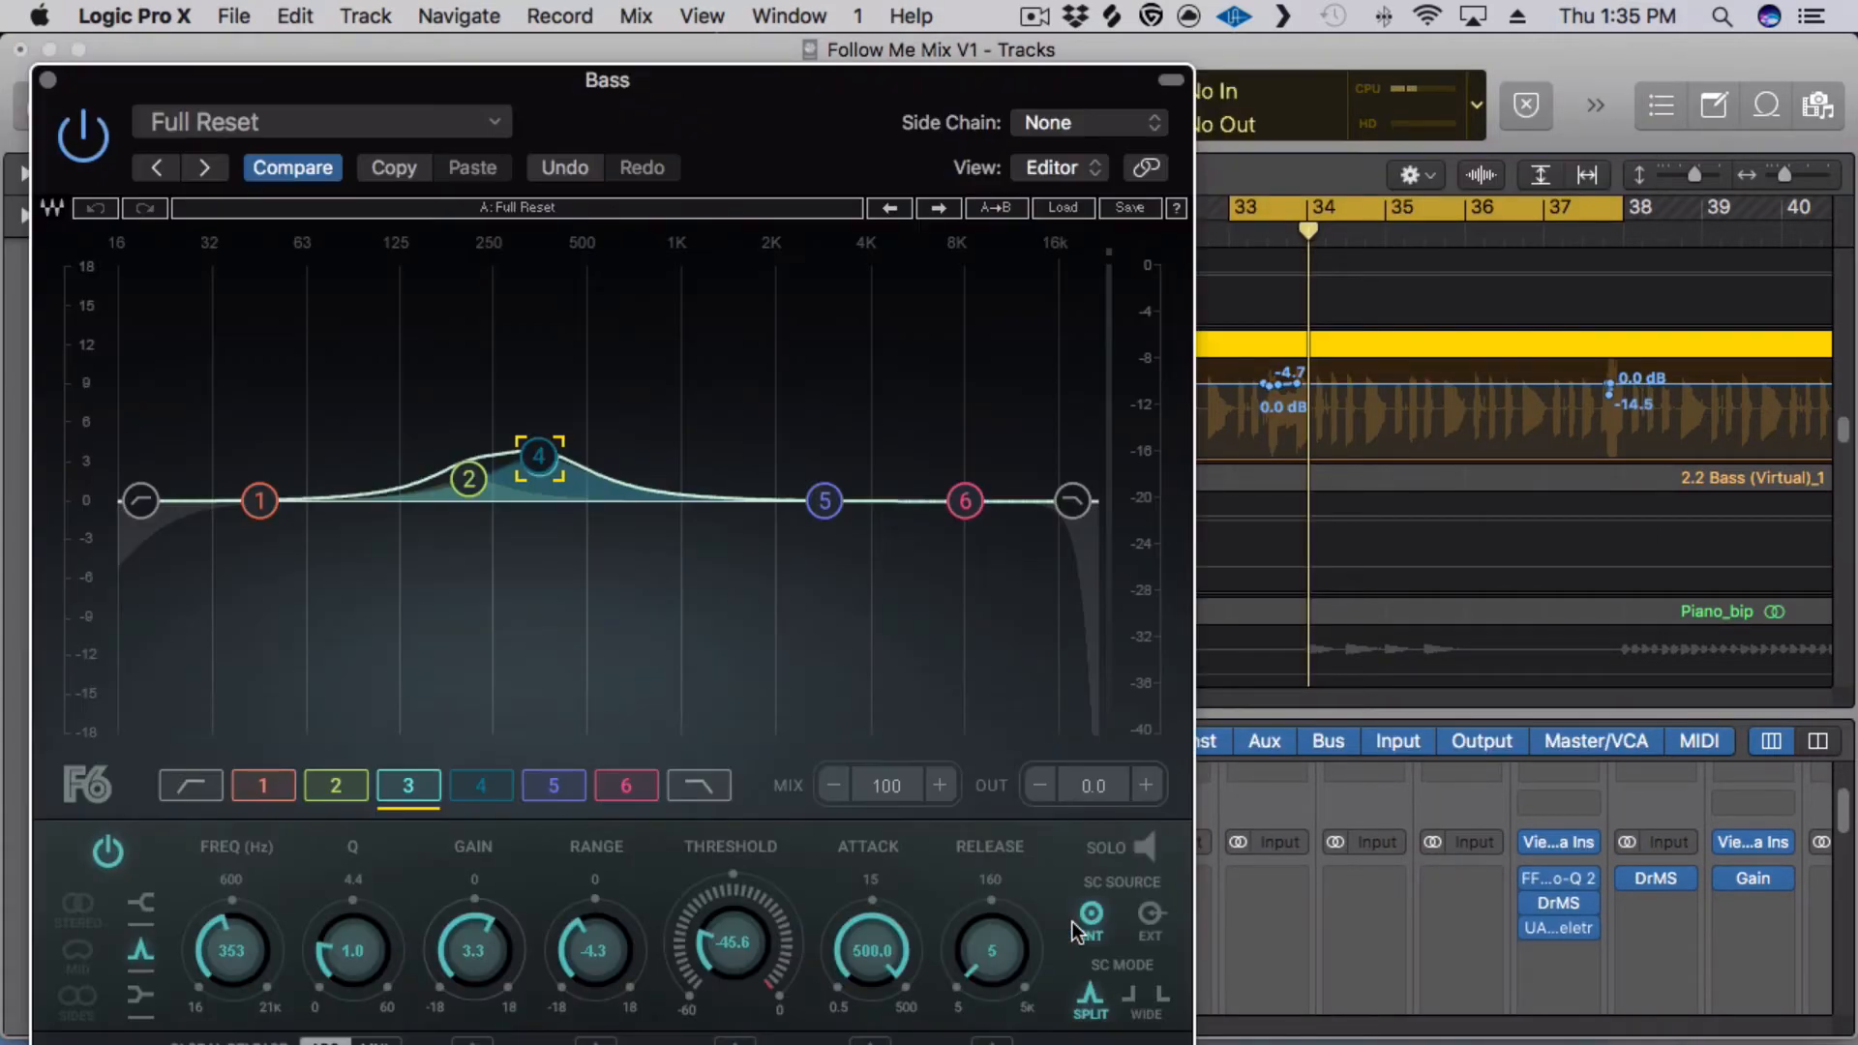
pyautogui.press('space')
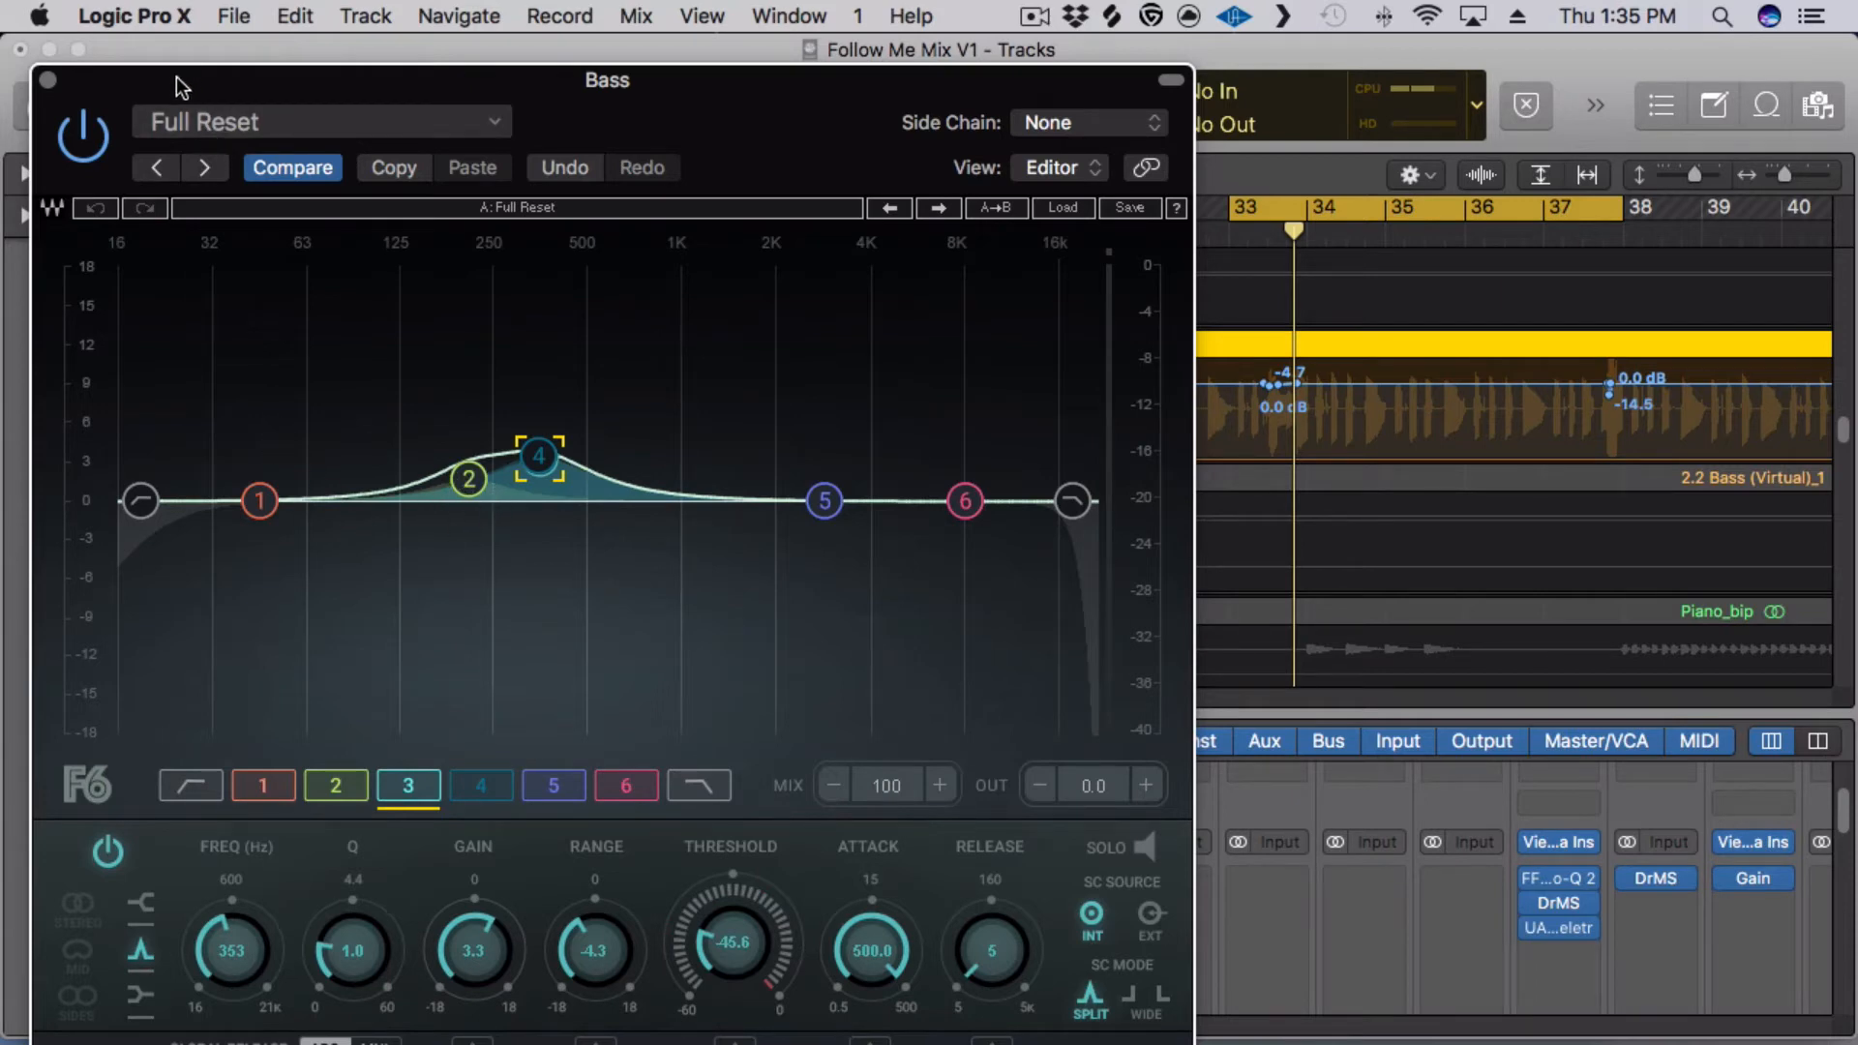
pyautogui.moveTo(179, 85); pyautogui.dragTo(1164, 92)
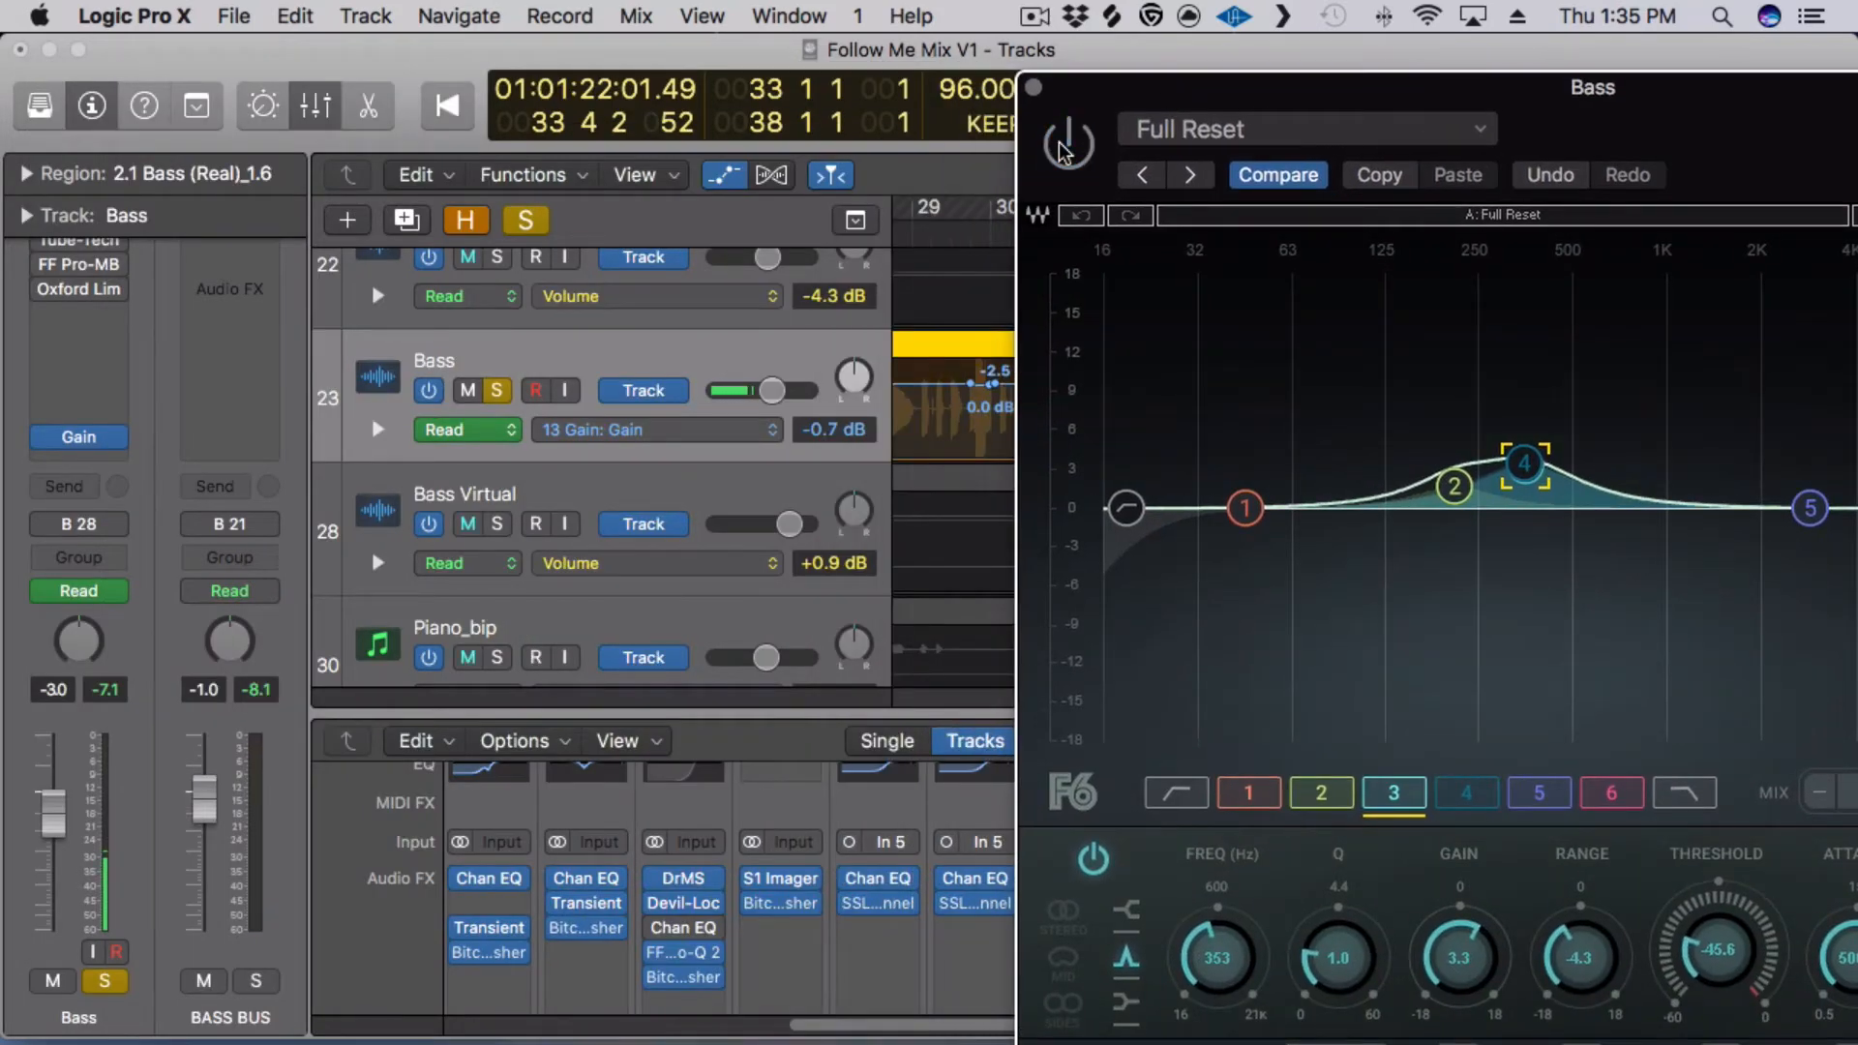
# Audition the bass from bar 33 with the F6 equalizer active and bypassed, stop playback and leave F6 active.
pyautogui.press('space')
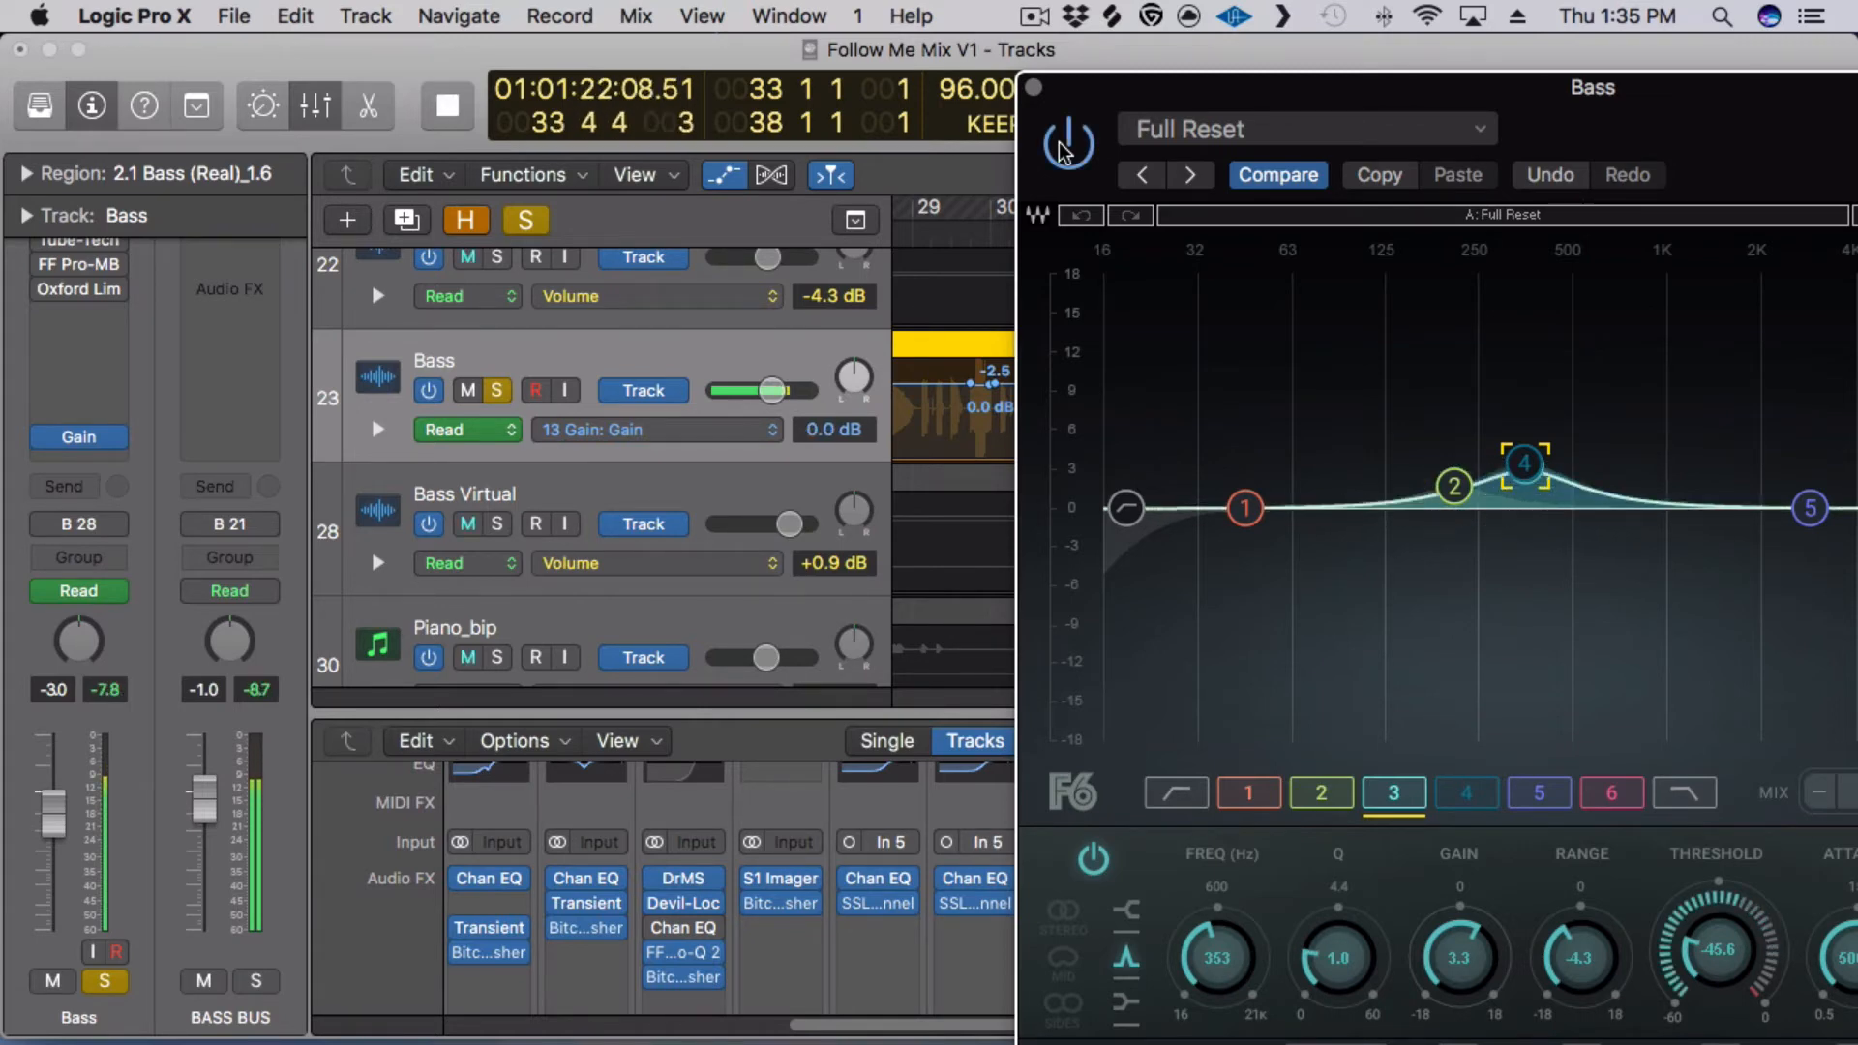
pyautogui.press('space')
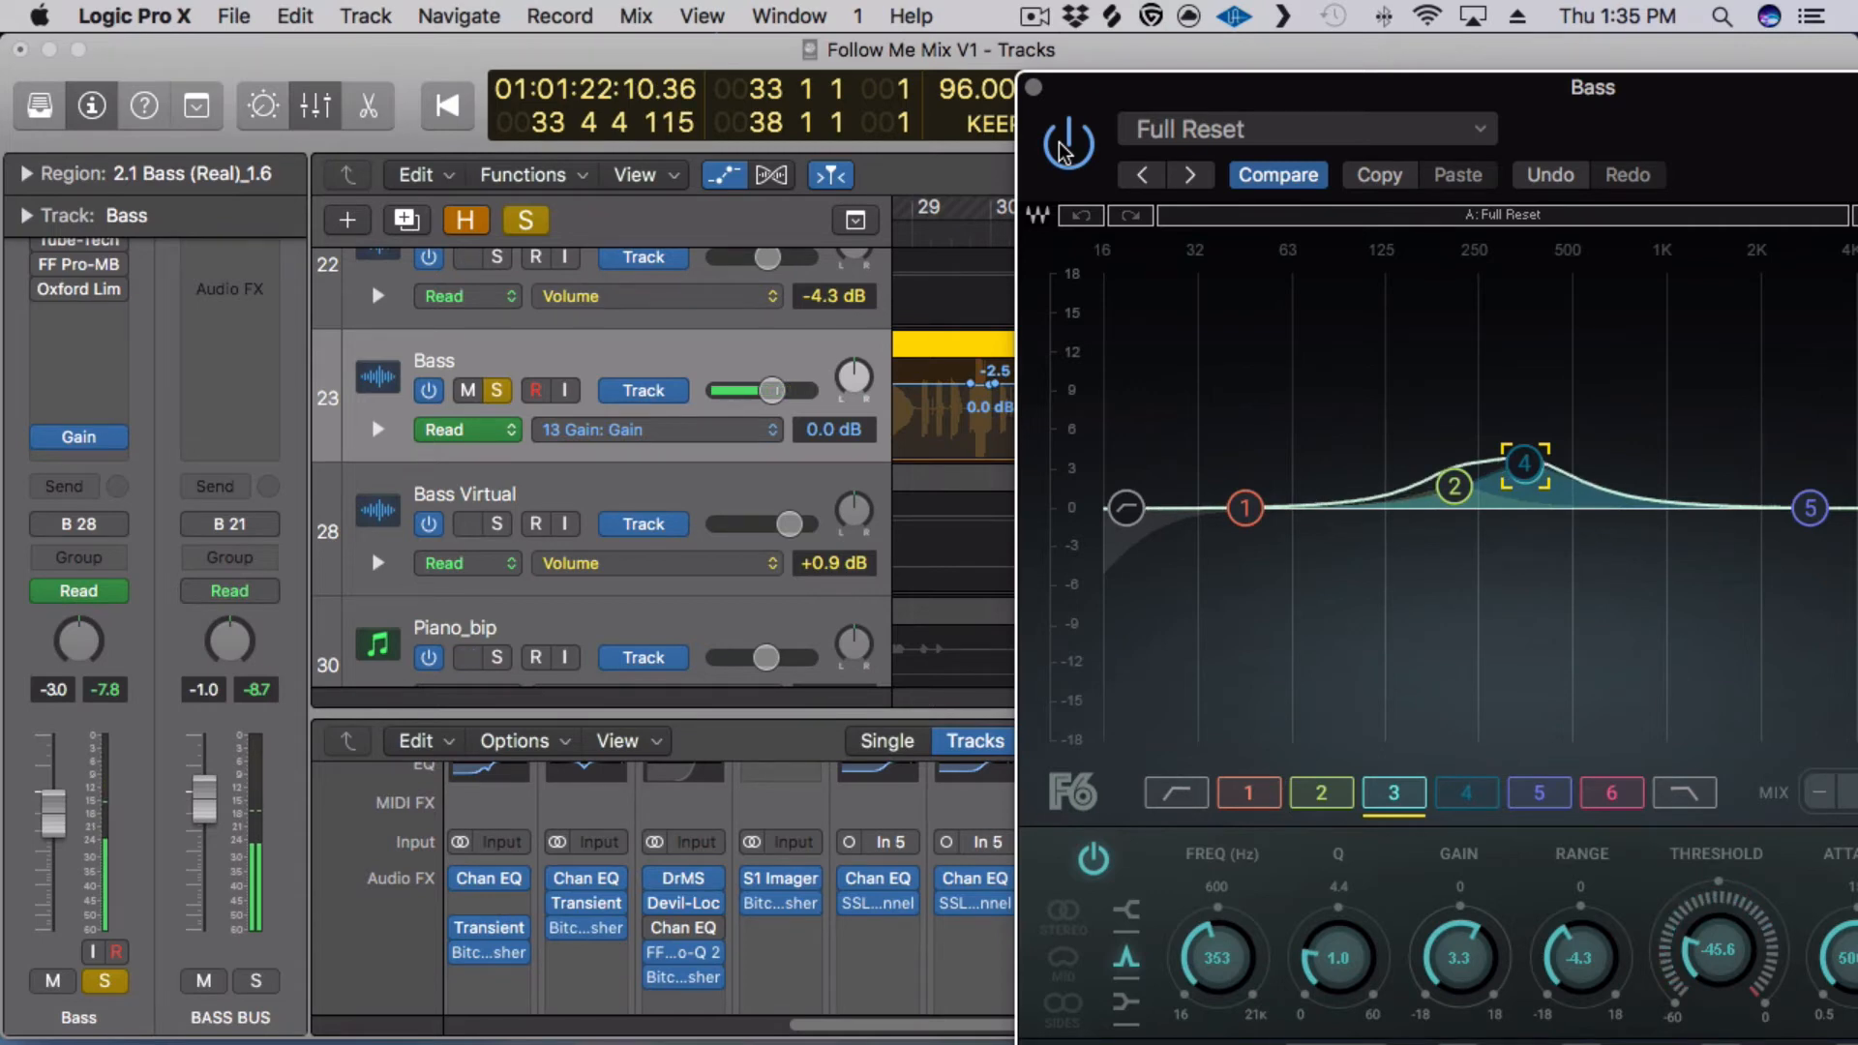
pyautogui.press('space')
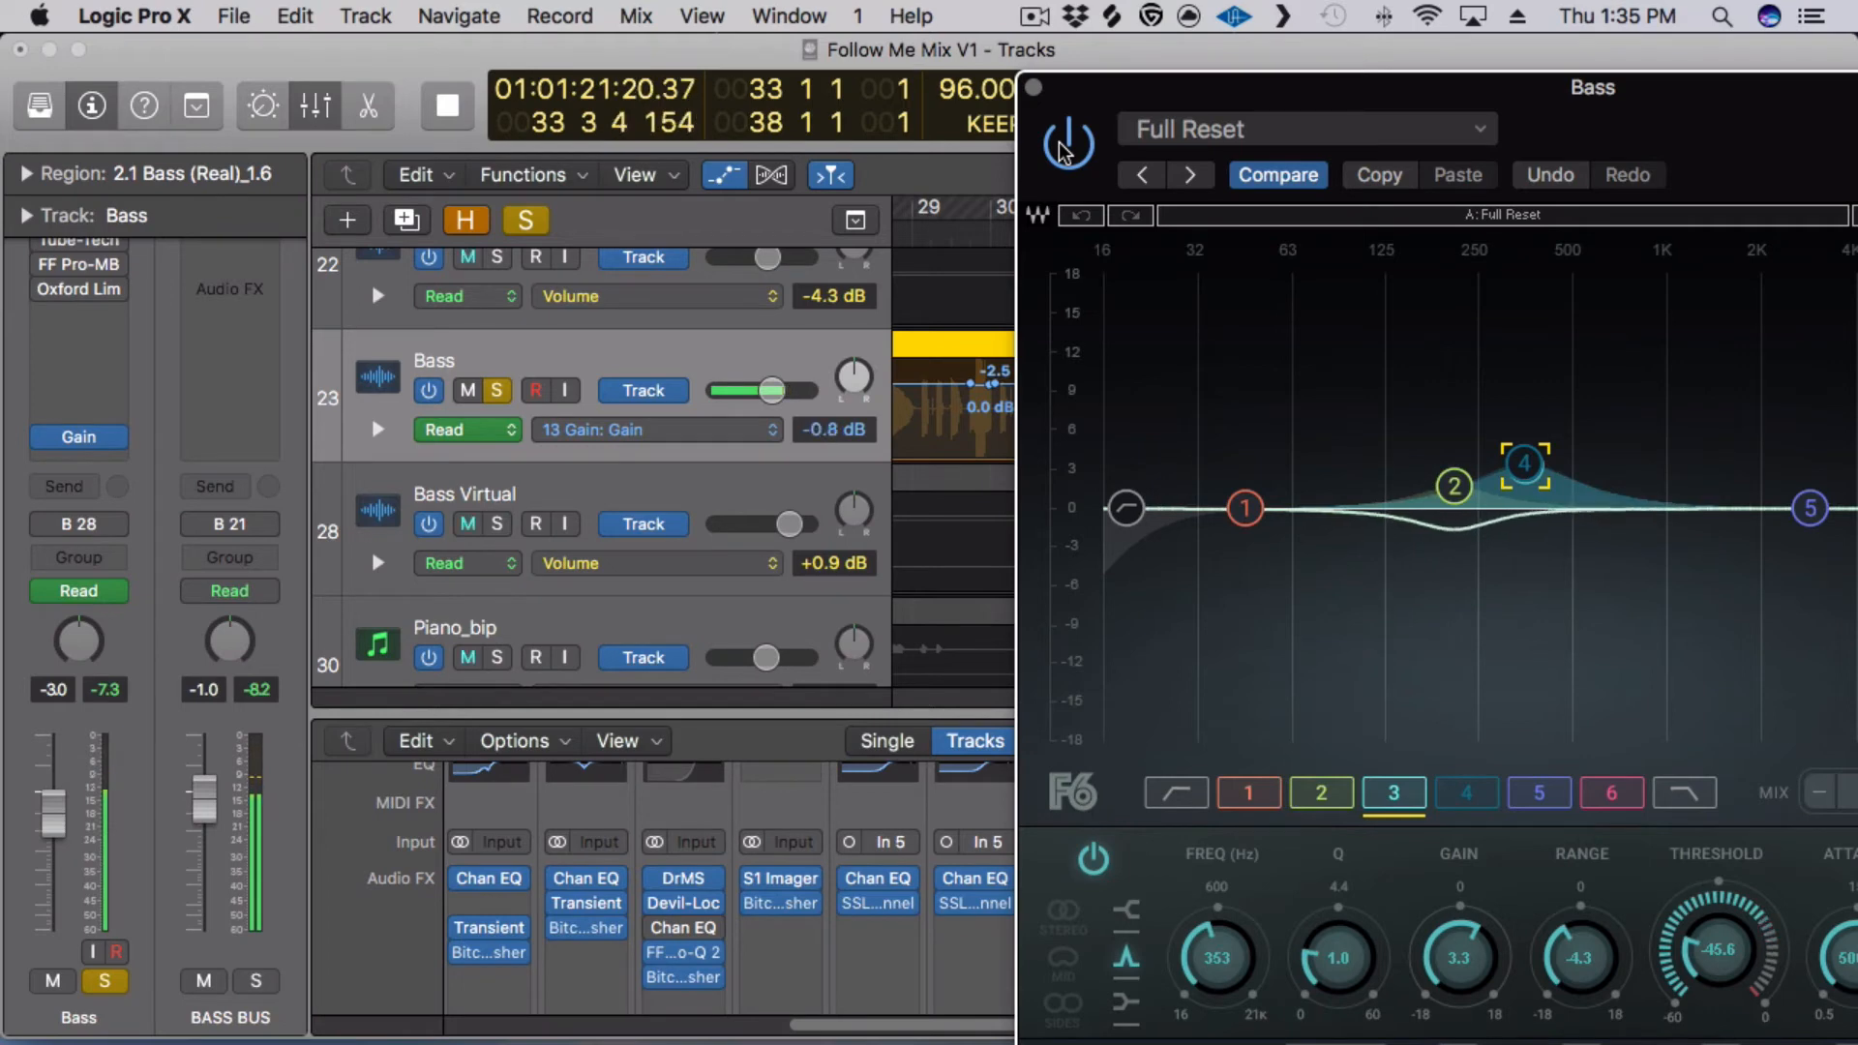
pyautogui.click(1064, 153)
pyautogui.press('space')
pyautogui.press('space')
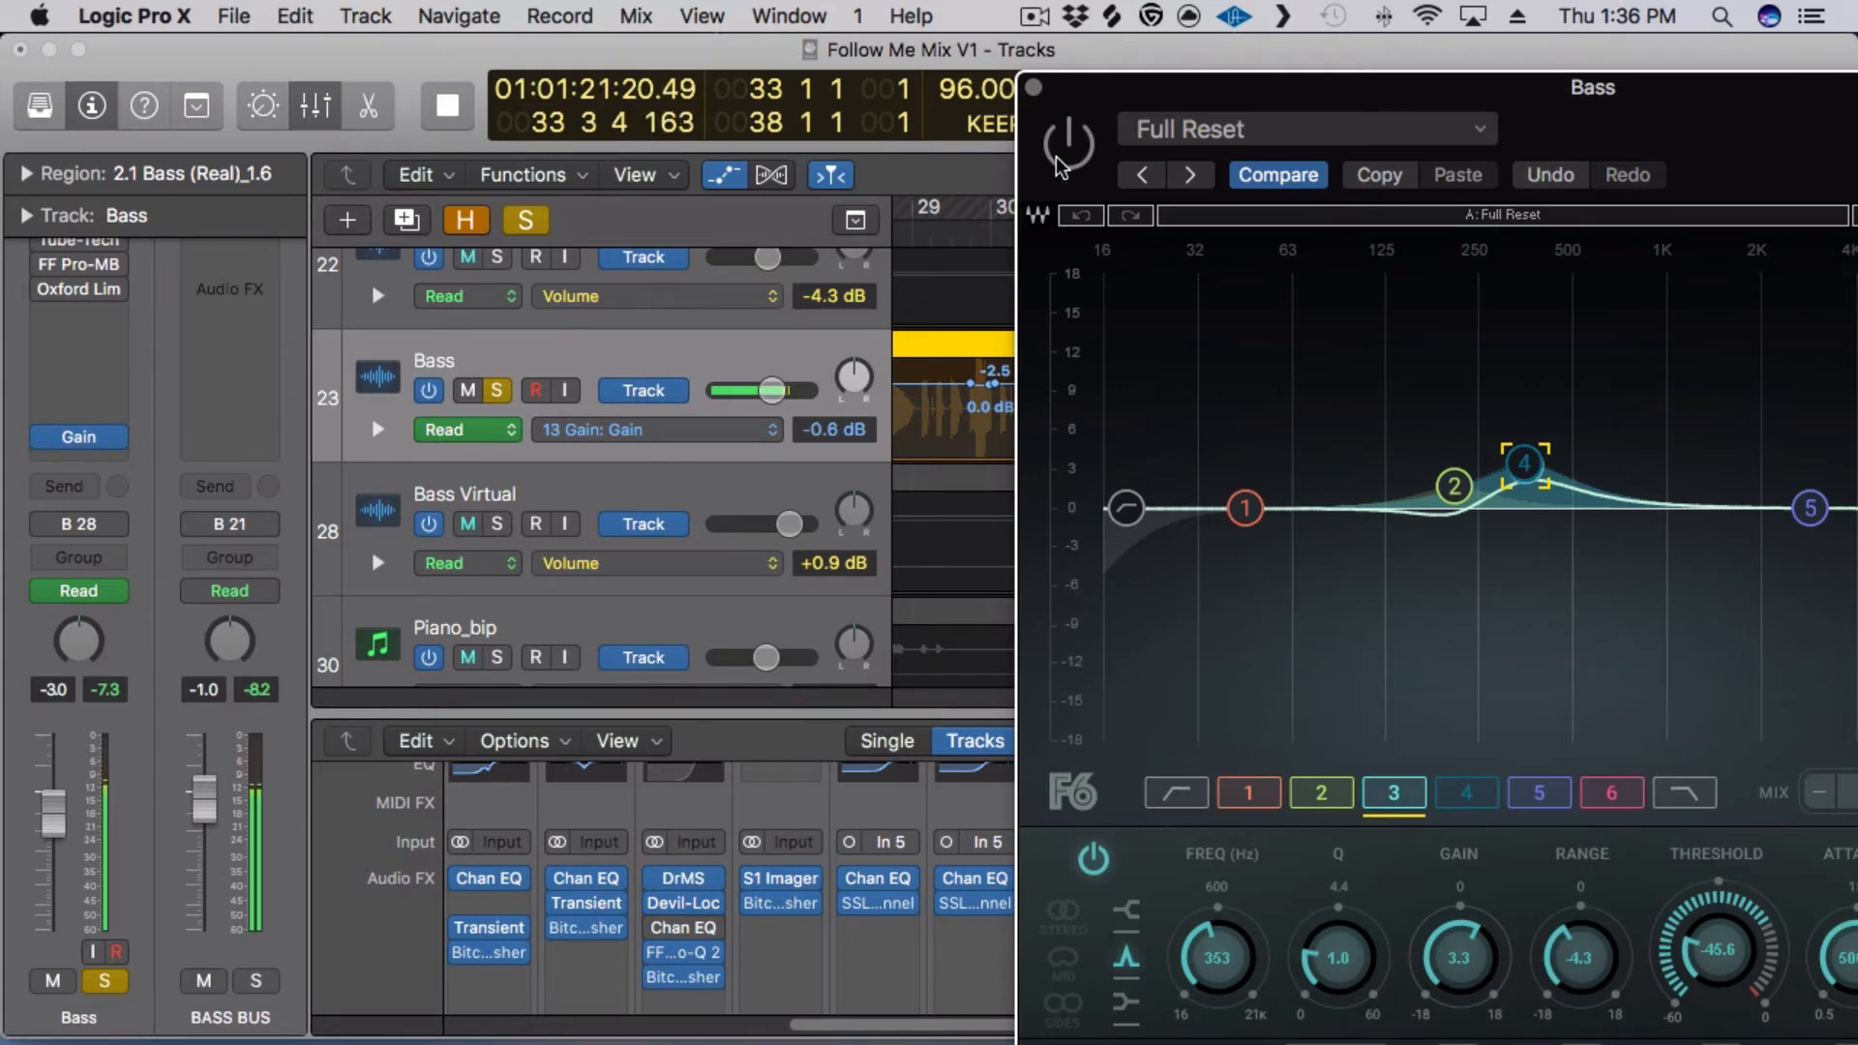
pyautogui.press('space')
pyautogui.click(1064, 155)
# Extend the cycle range to start at bar 30 and compare the playing bass with F6 bypassed and active.
pyautogui.moveTo(1081, 113); pyautogui.dragTo(1150, 567)
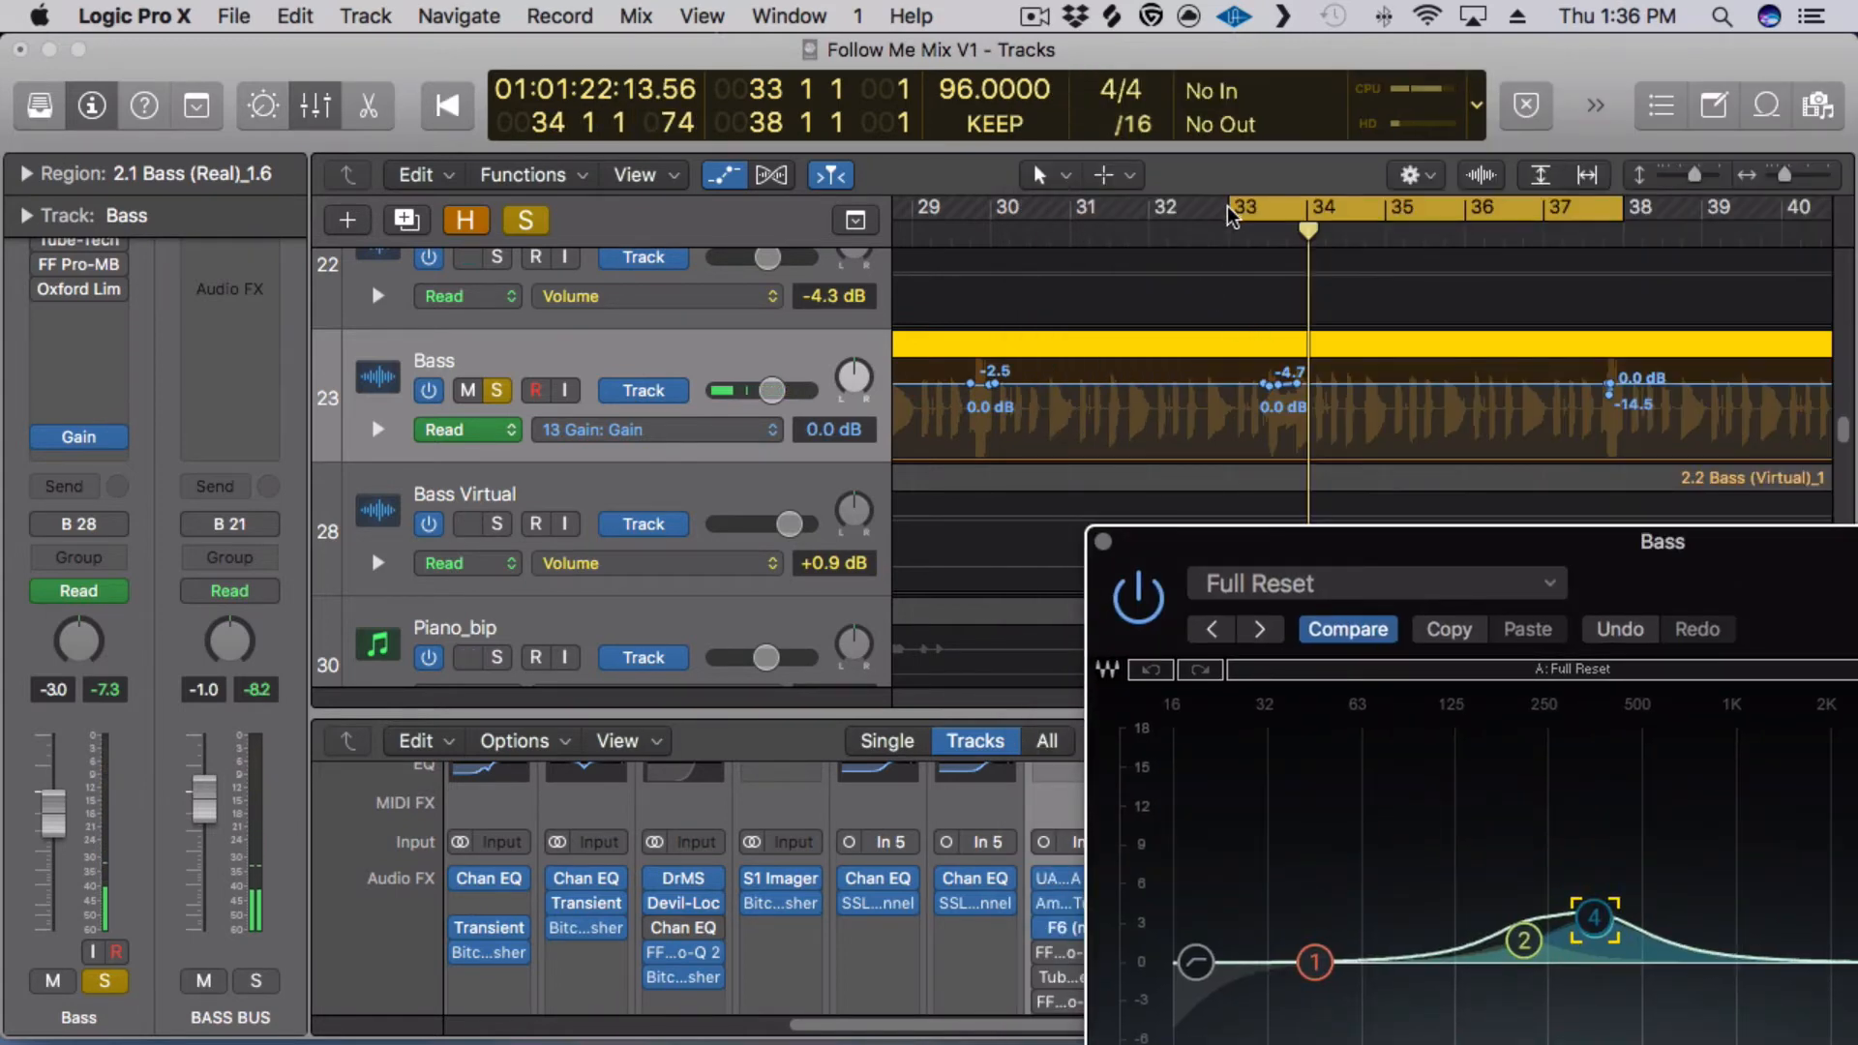
pyautogui.moveTo(1228, 208); pyautogui.dragTo(995, 203)
pyautogui.press('space')
pyautogui.moveTo(1153, 549); pyautogui.dragTo(1162, 271)
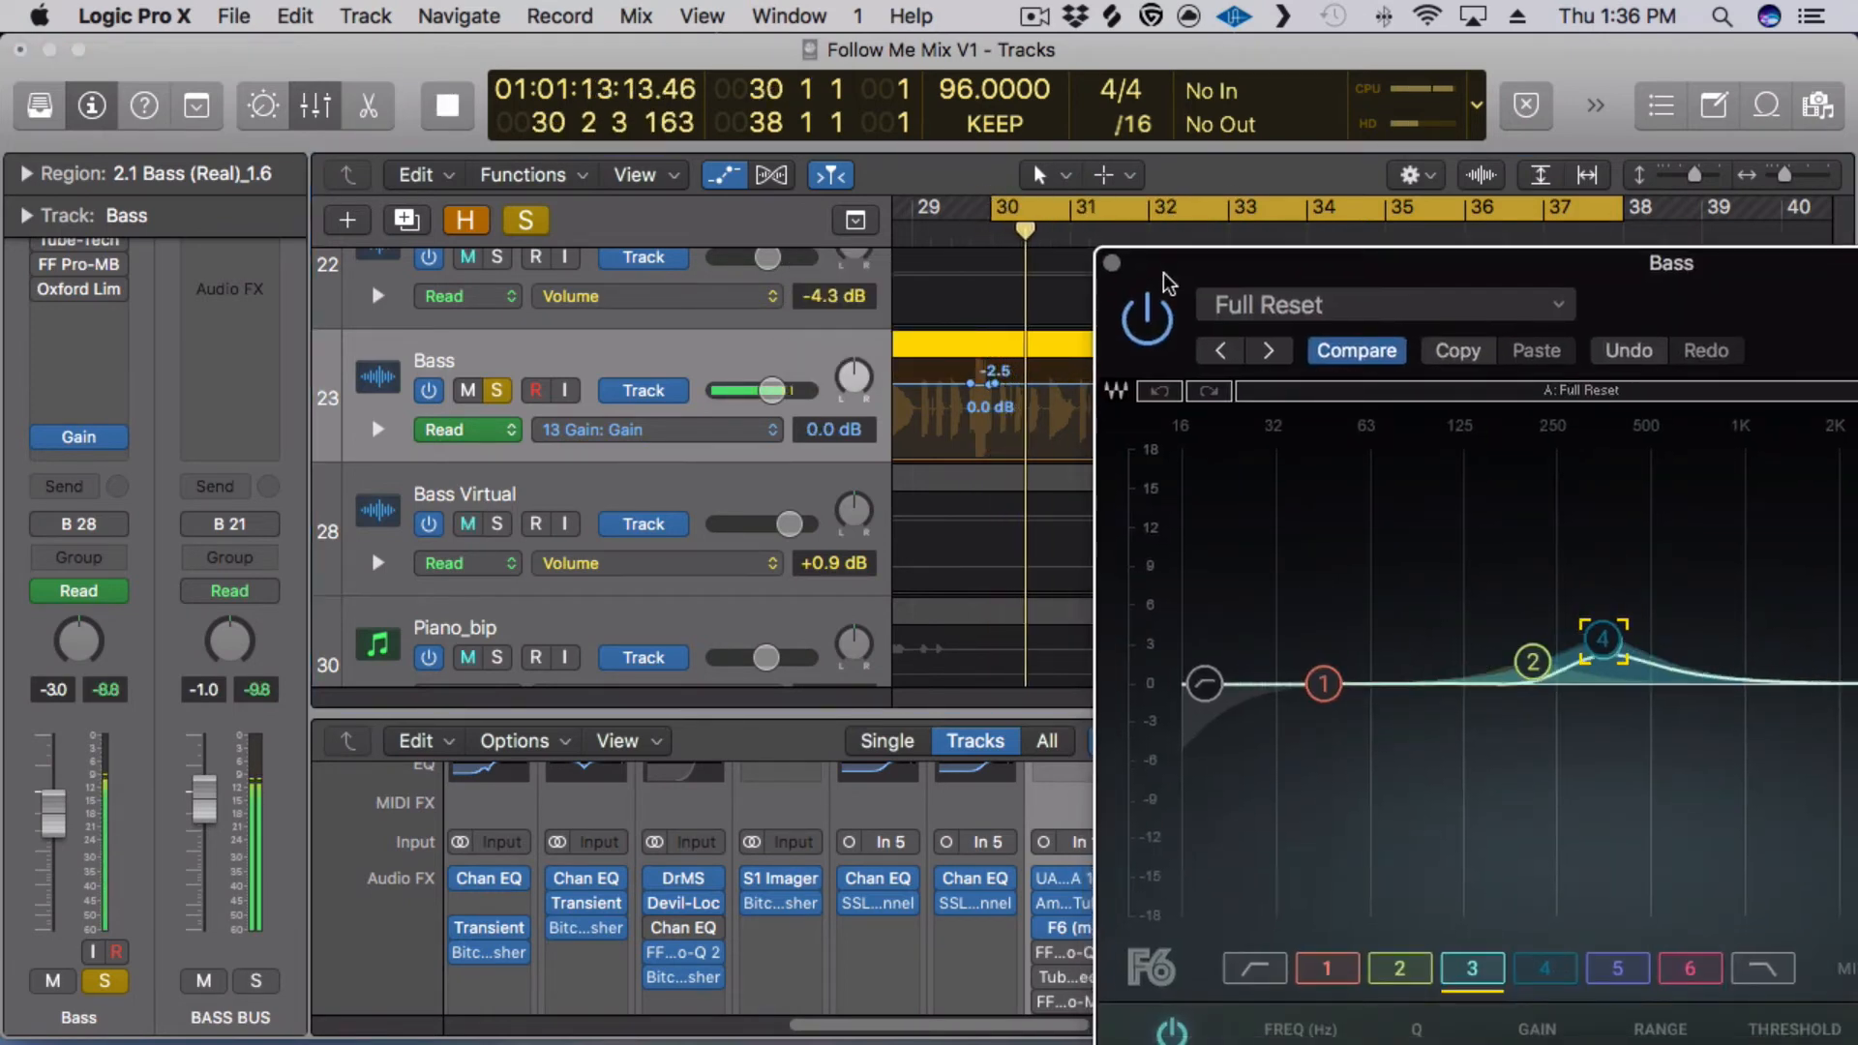
pyautogui.click(1144, 321)
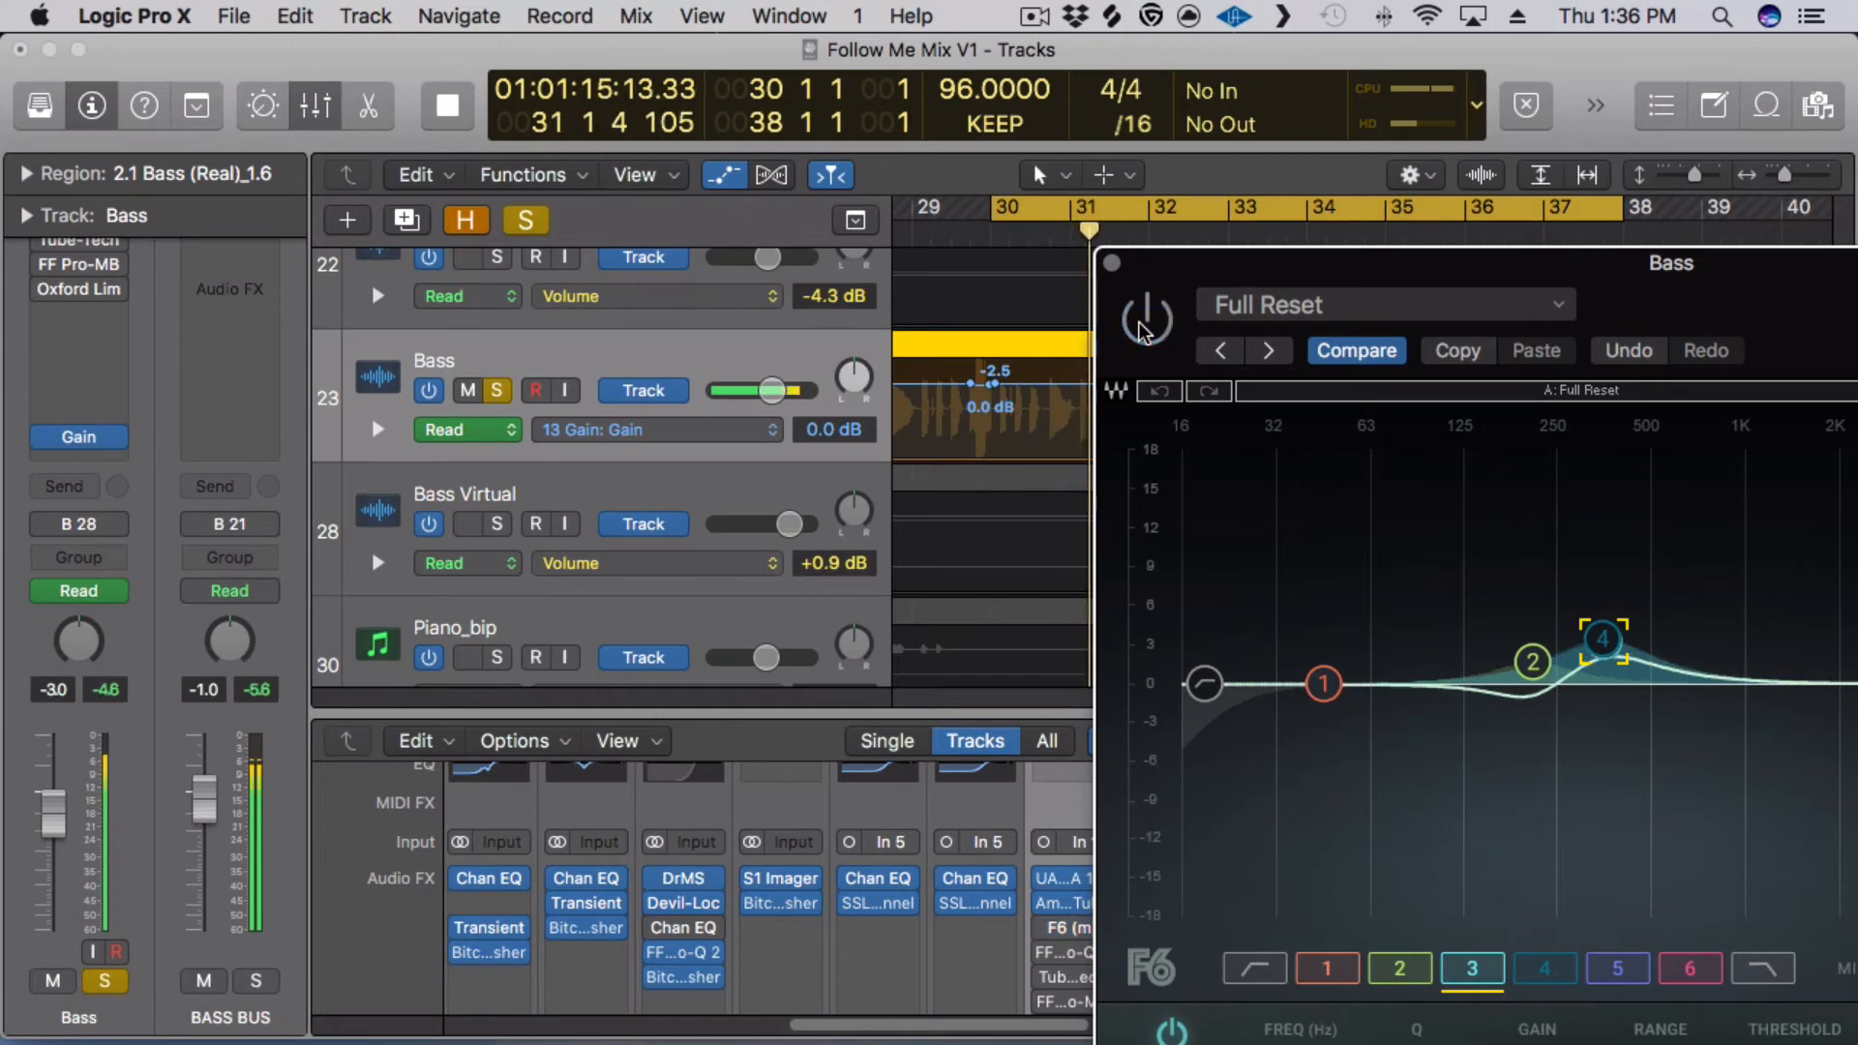
pyautogui.click(1143, 331)
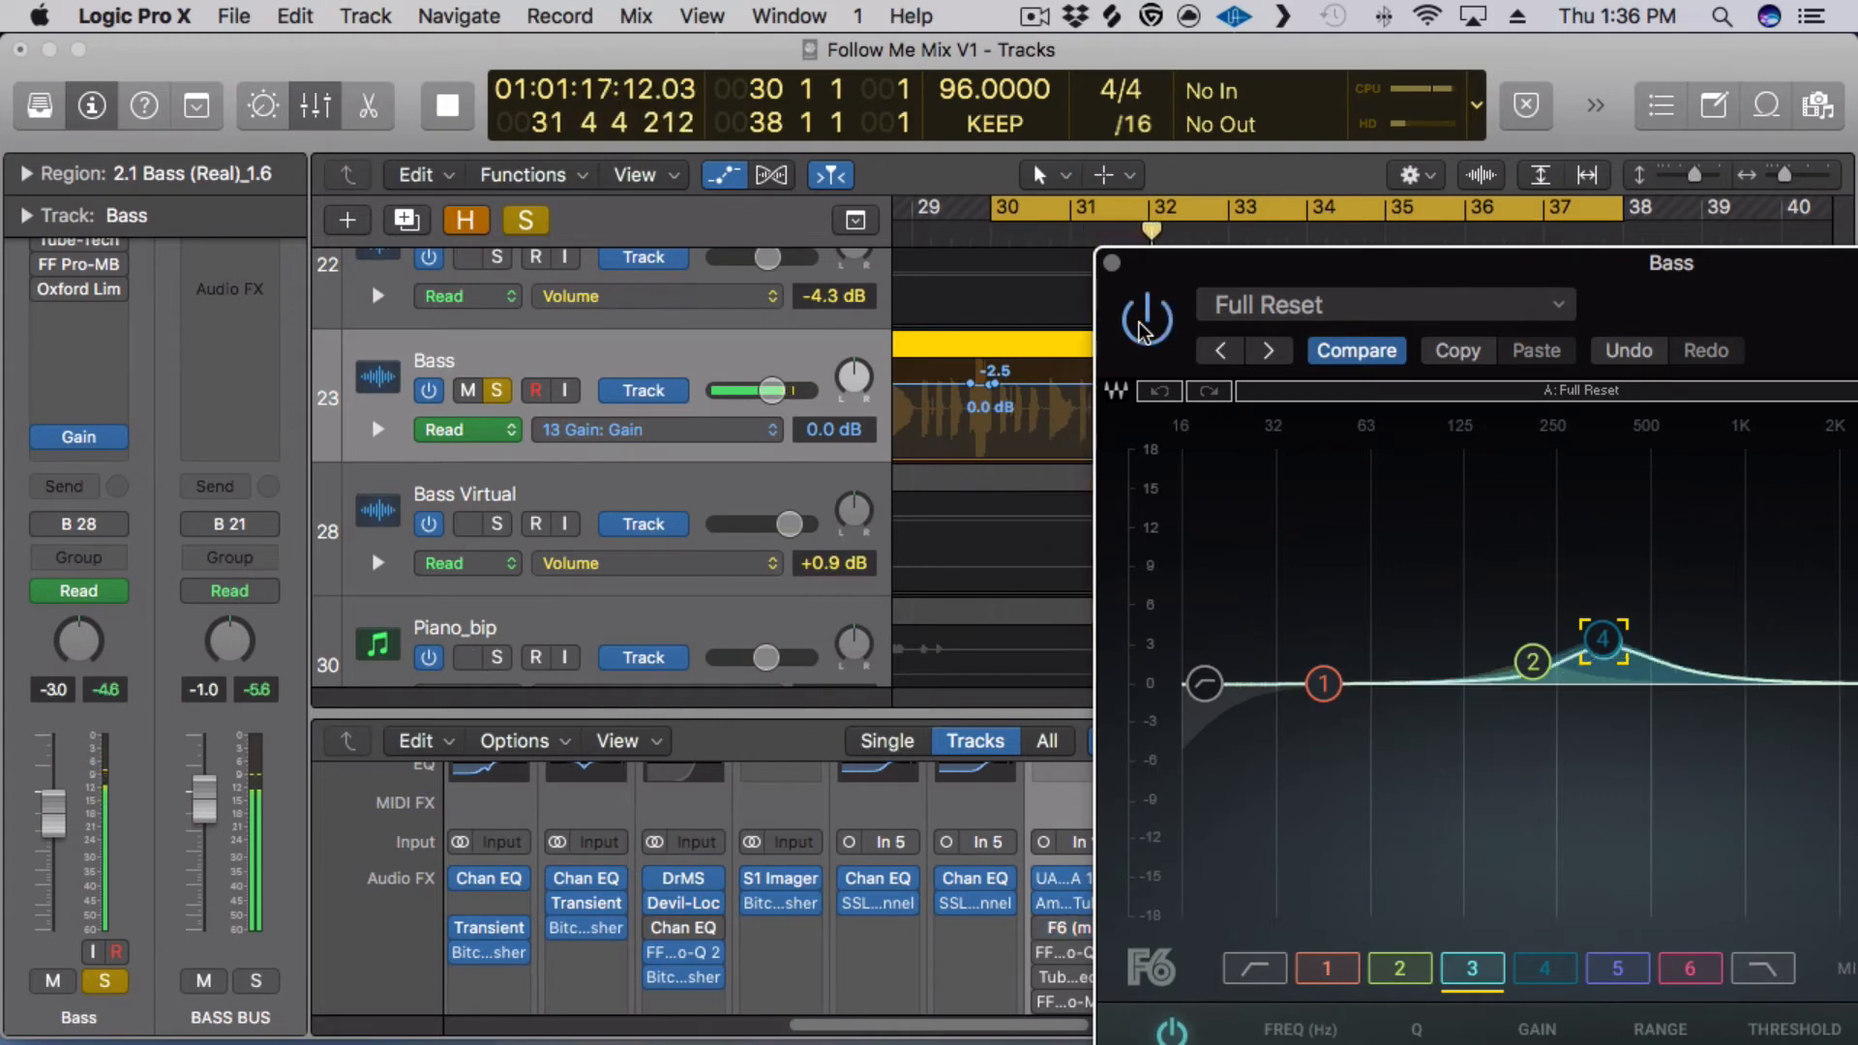
pyautogui.press('space')
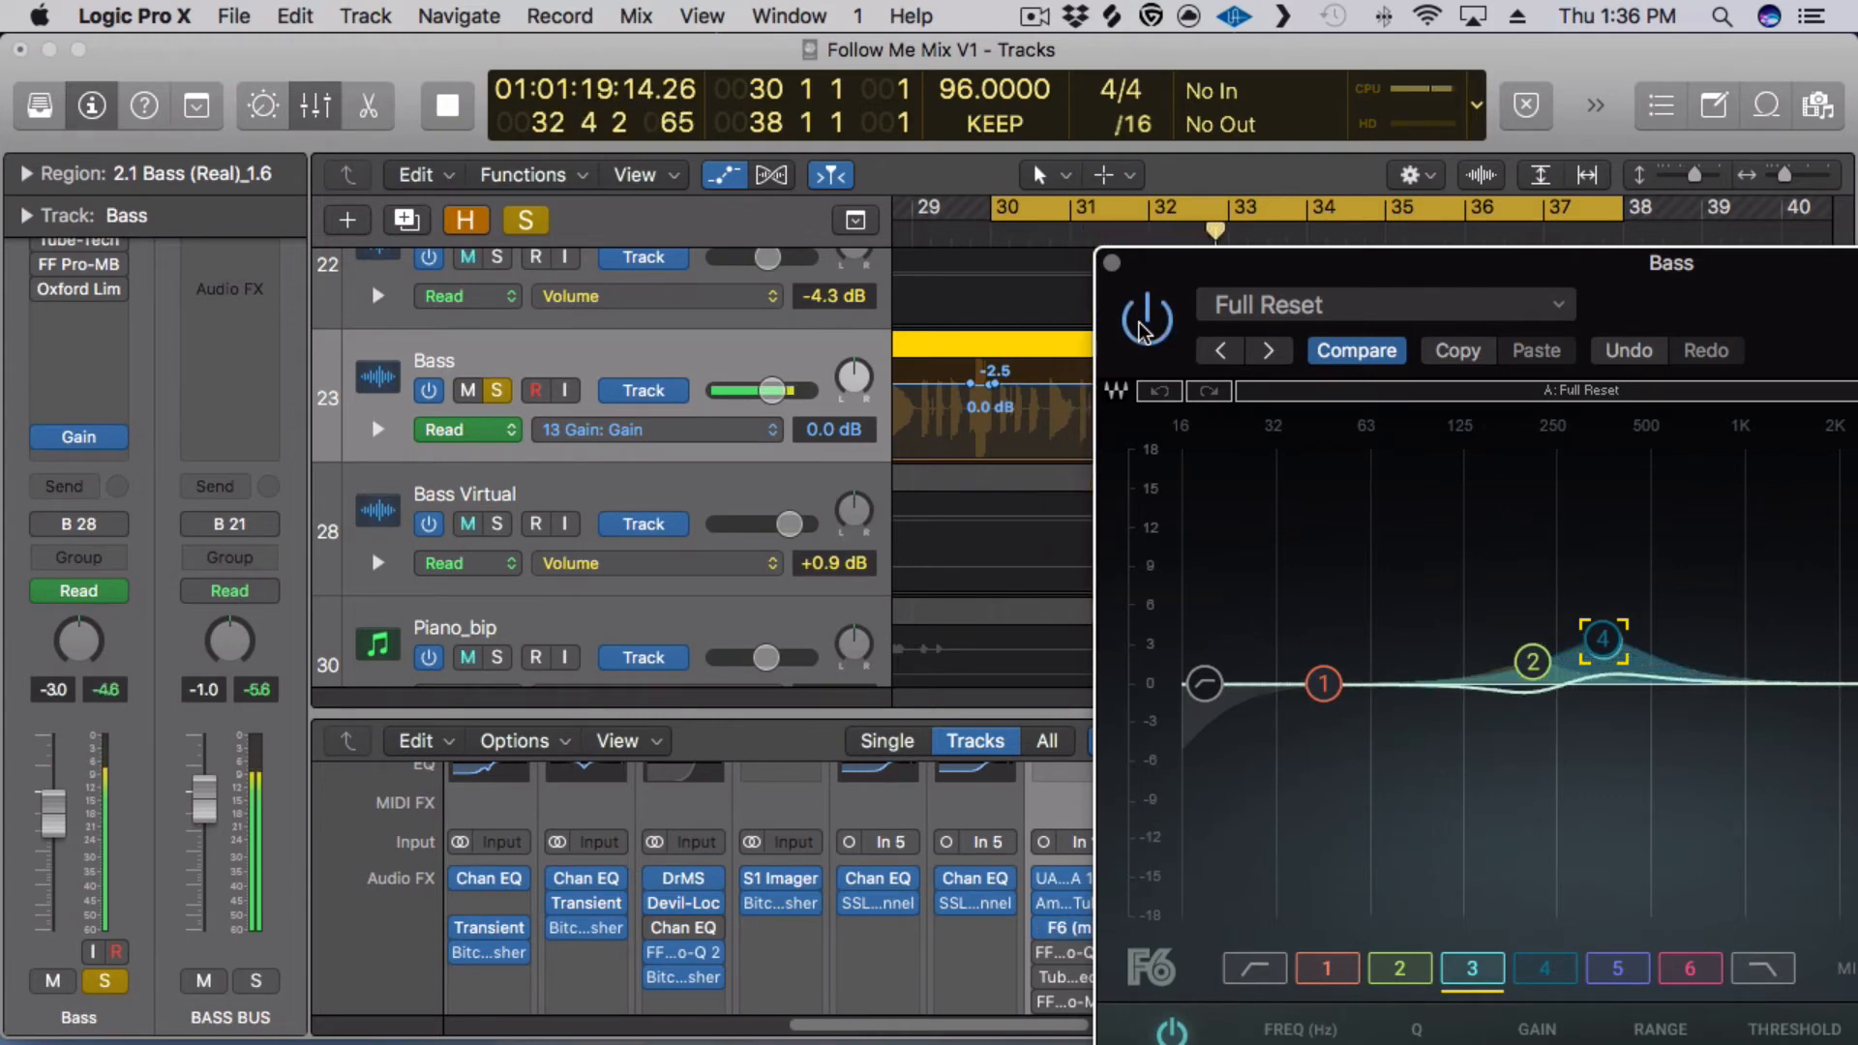
# Close F6 and open the Bass channel's FabFilter Pro-Q 2 with the plug-in enabled to examine its EQ bands.
pyautogui.moveTo(1134, 267); pyautogui.dragTo(721, 129)
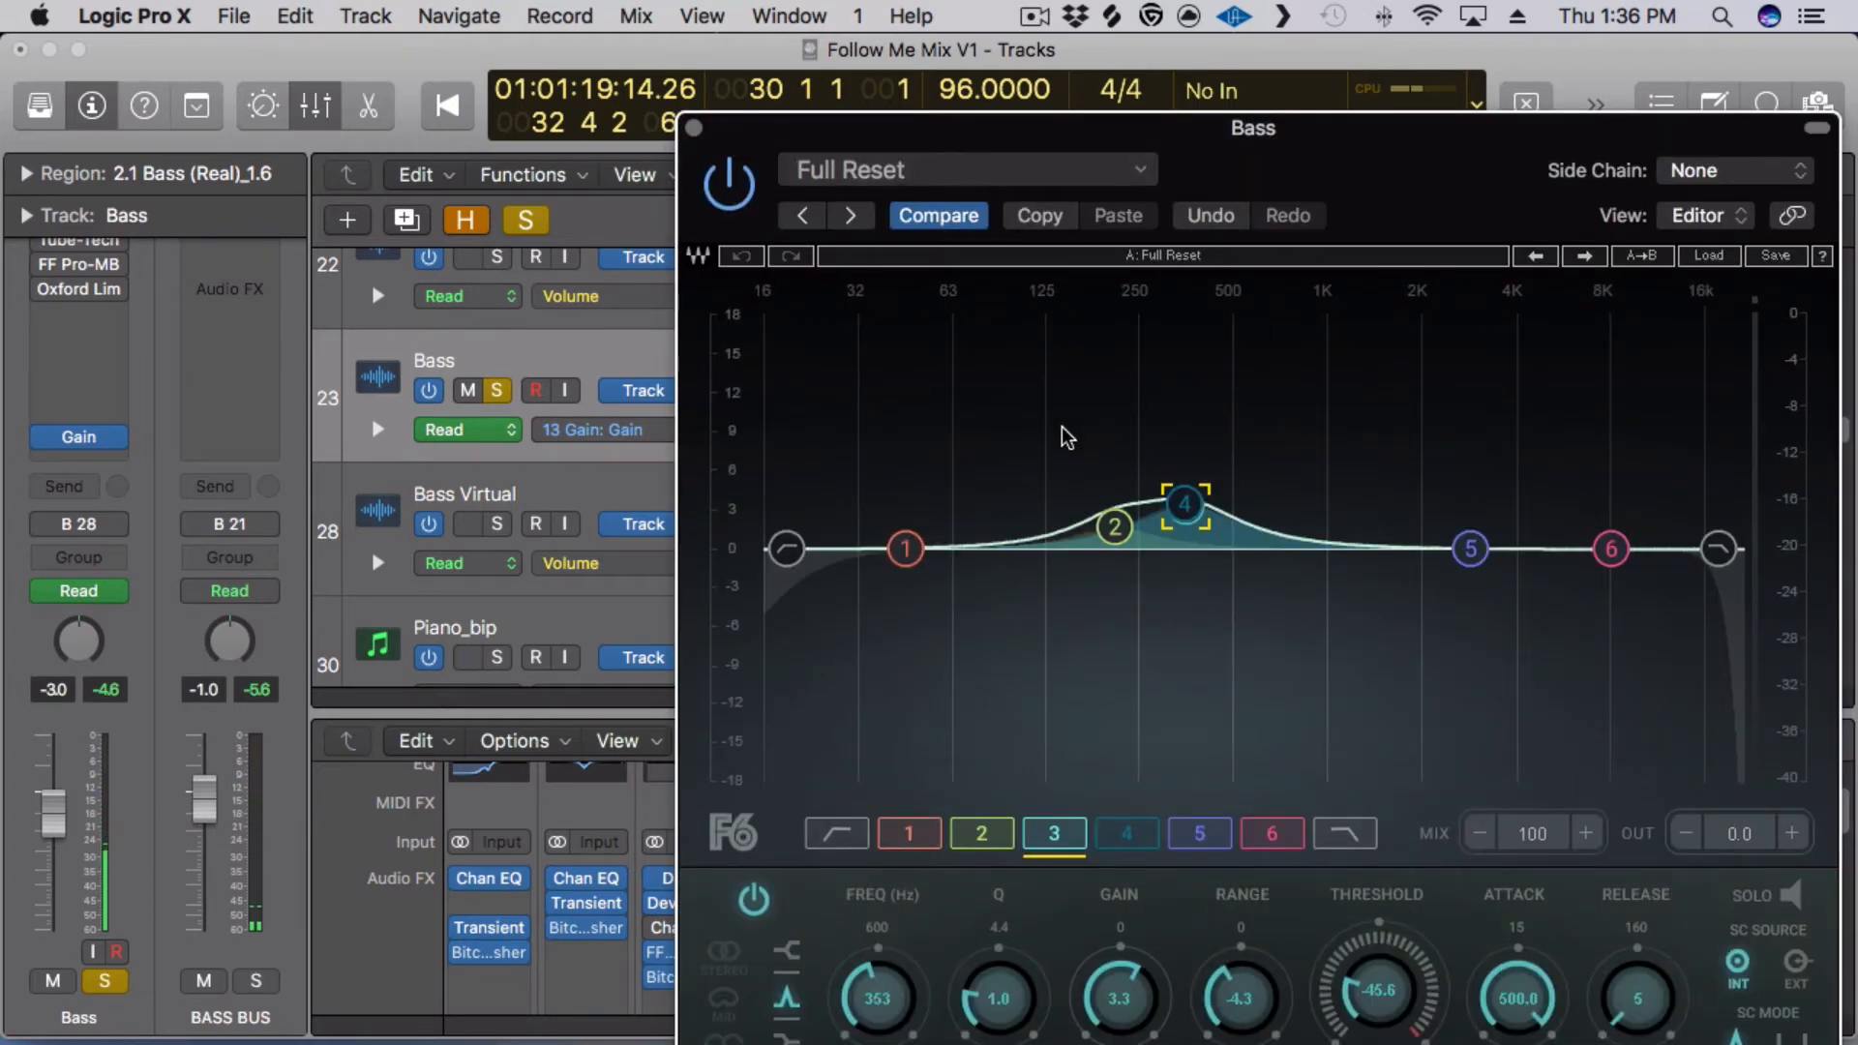
pyautogui.click(695, 129)
pyautogui.scroll(-3, 967, 822)
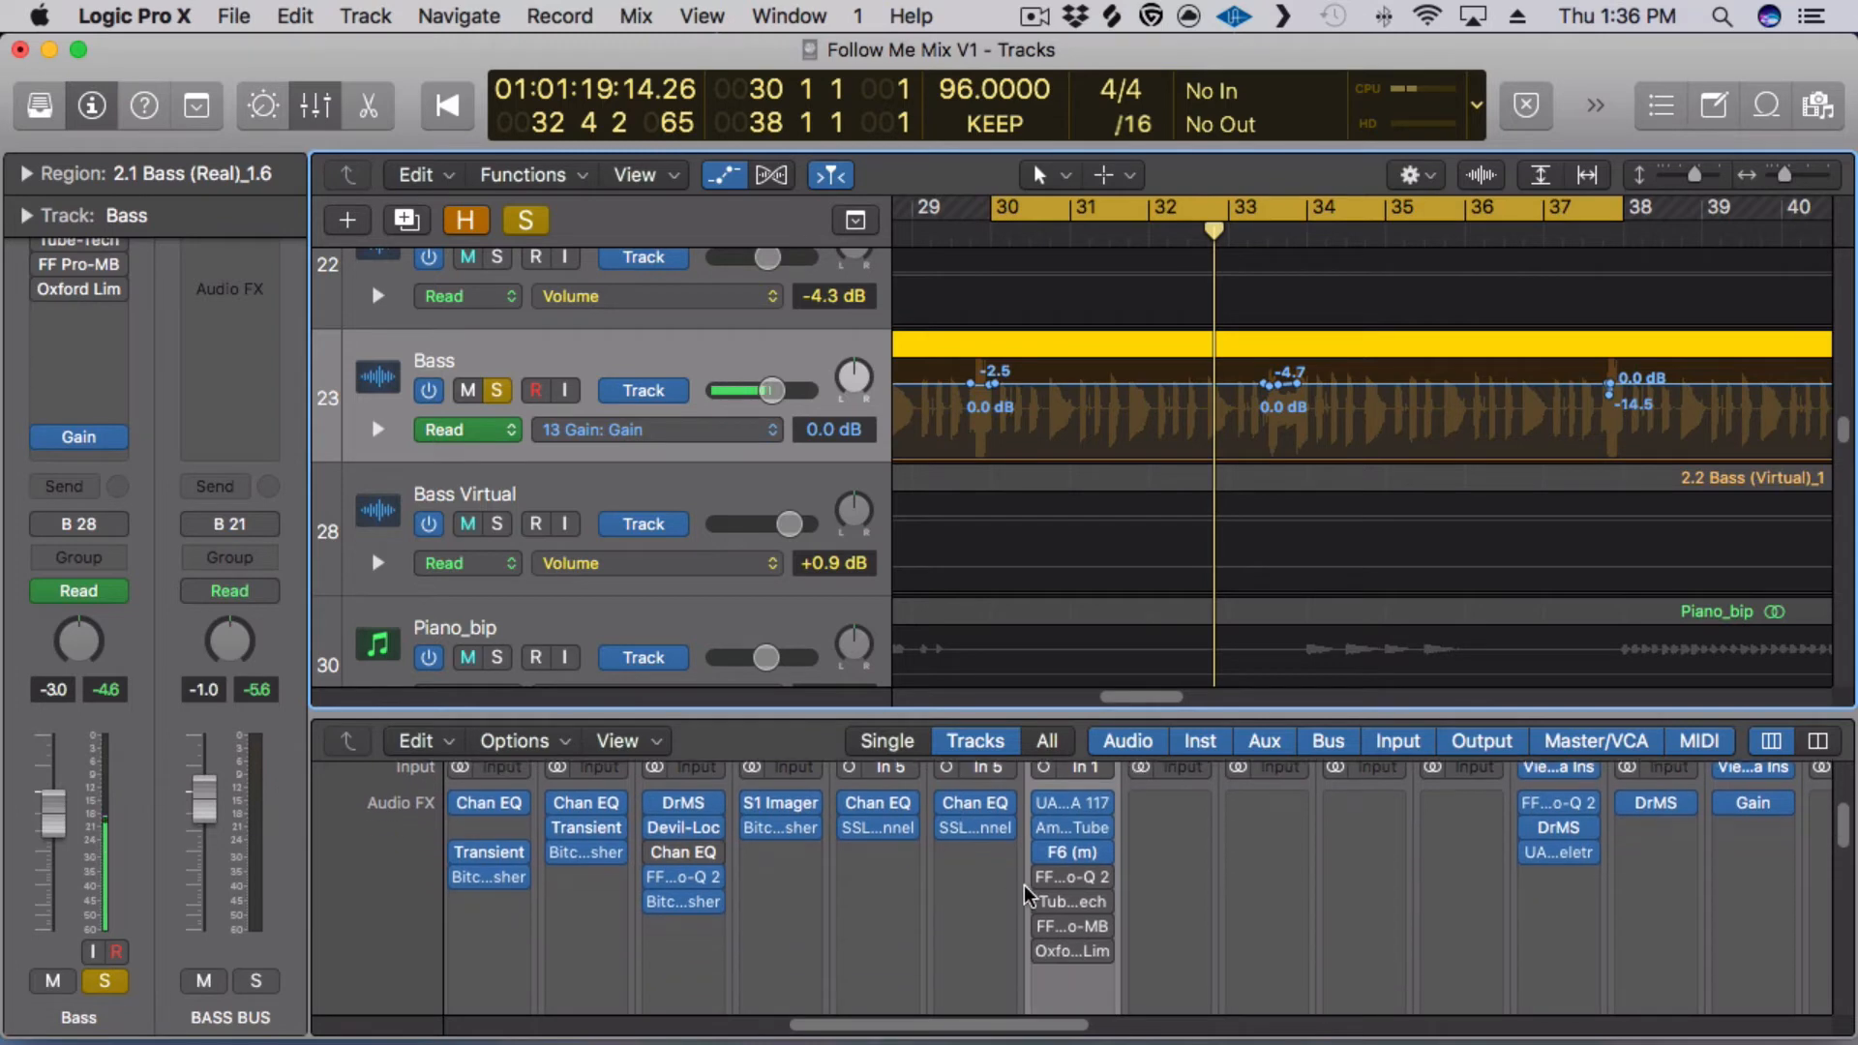
pyautogui.click(1070, 875)
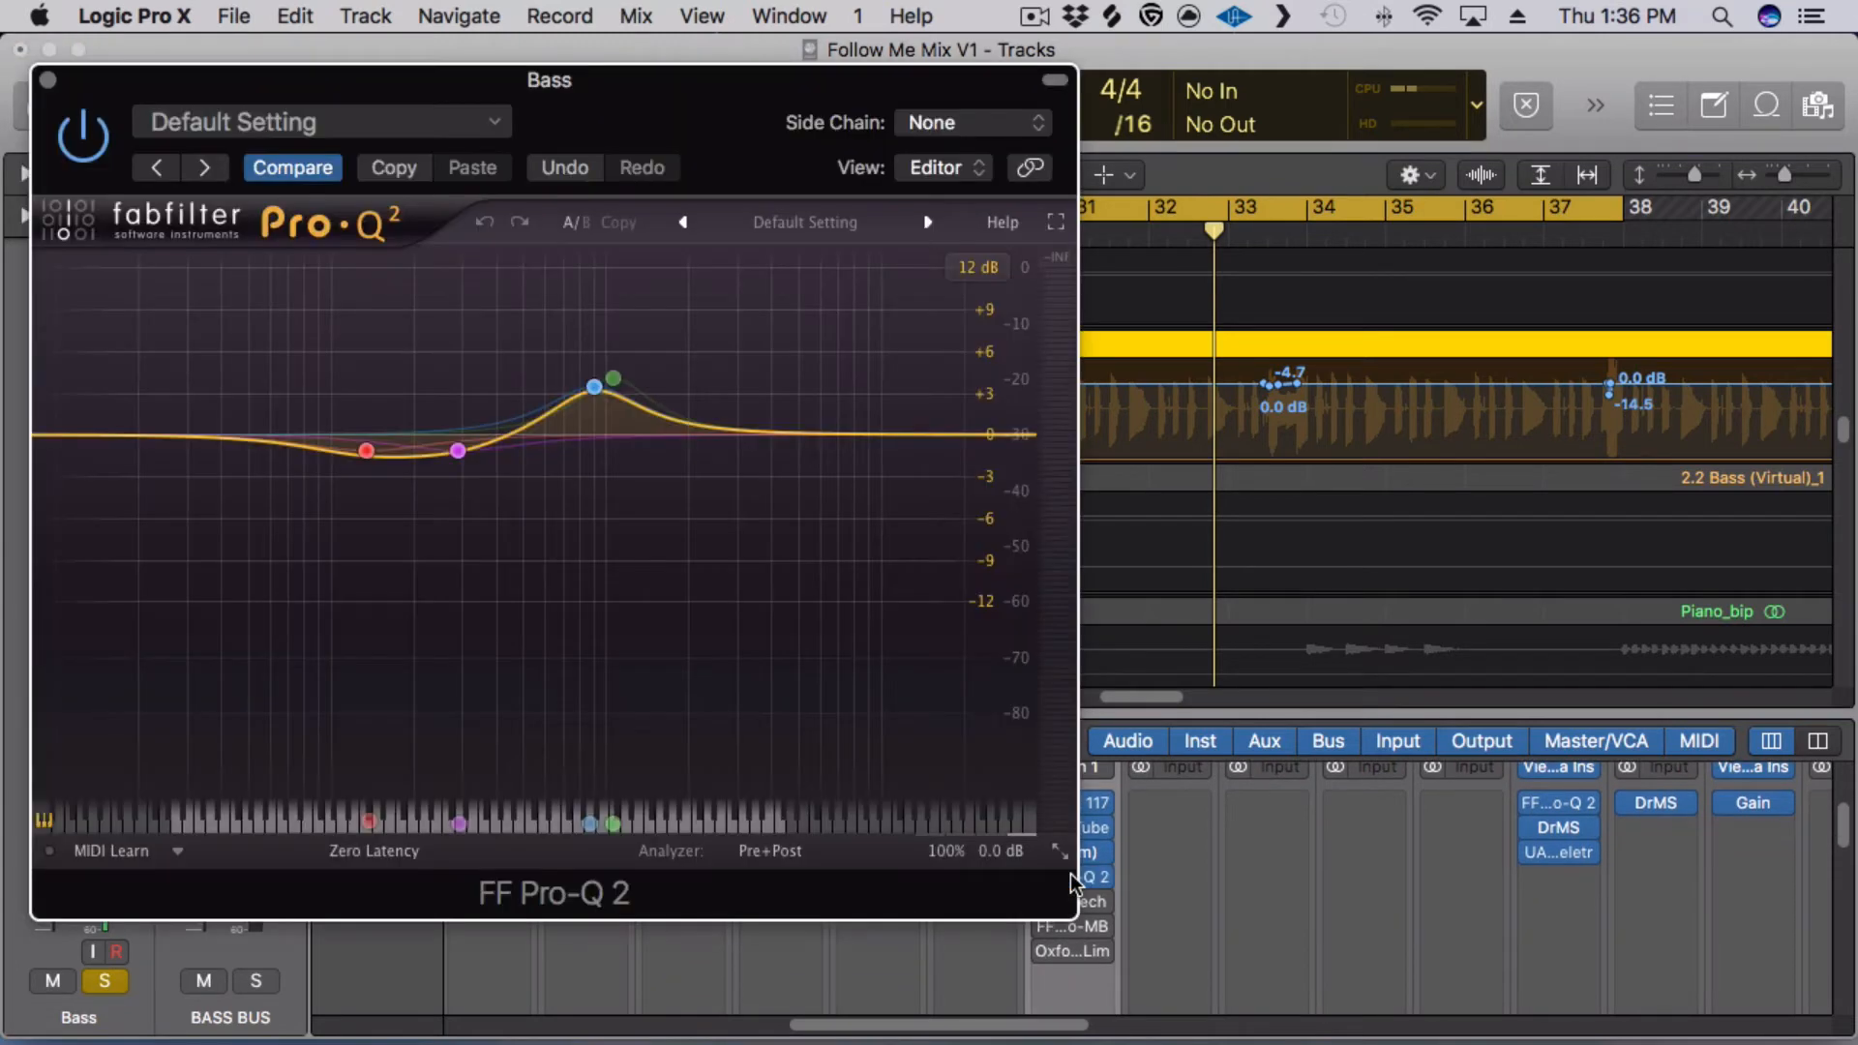
pyautogui.moveTo(587, 384)
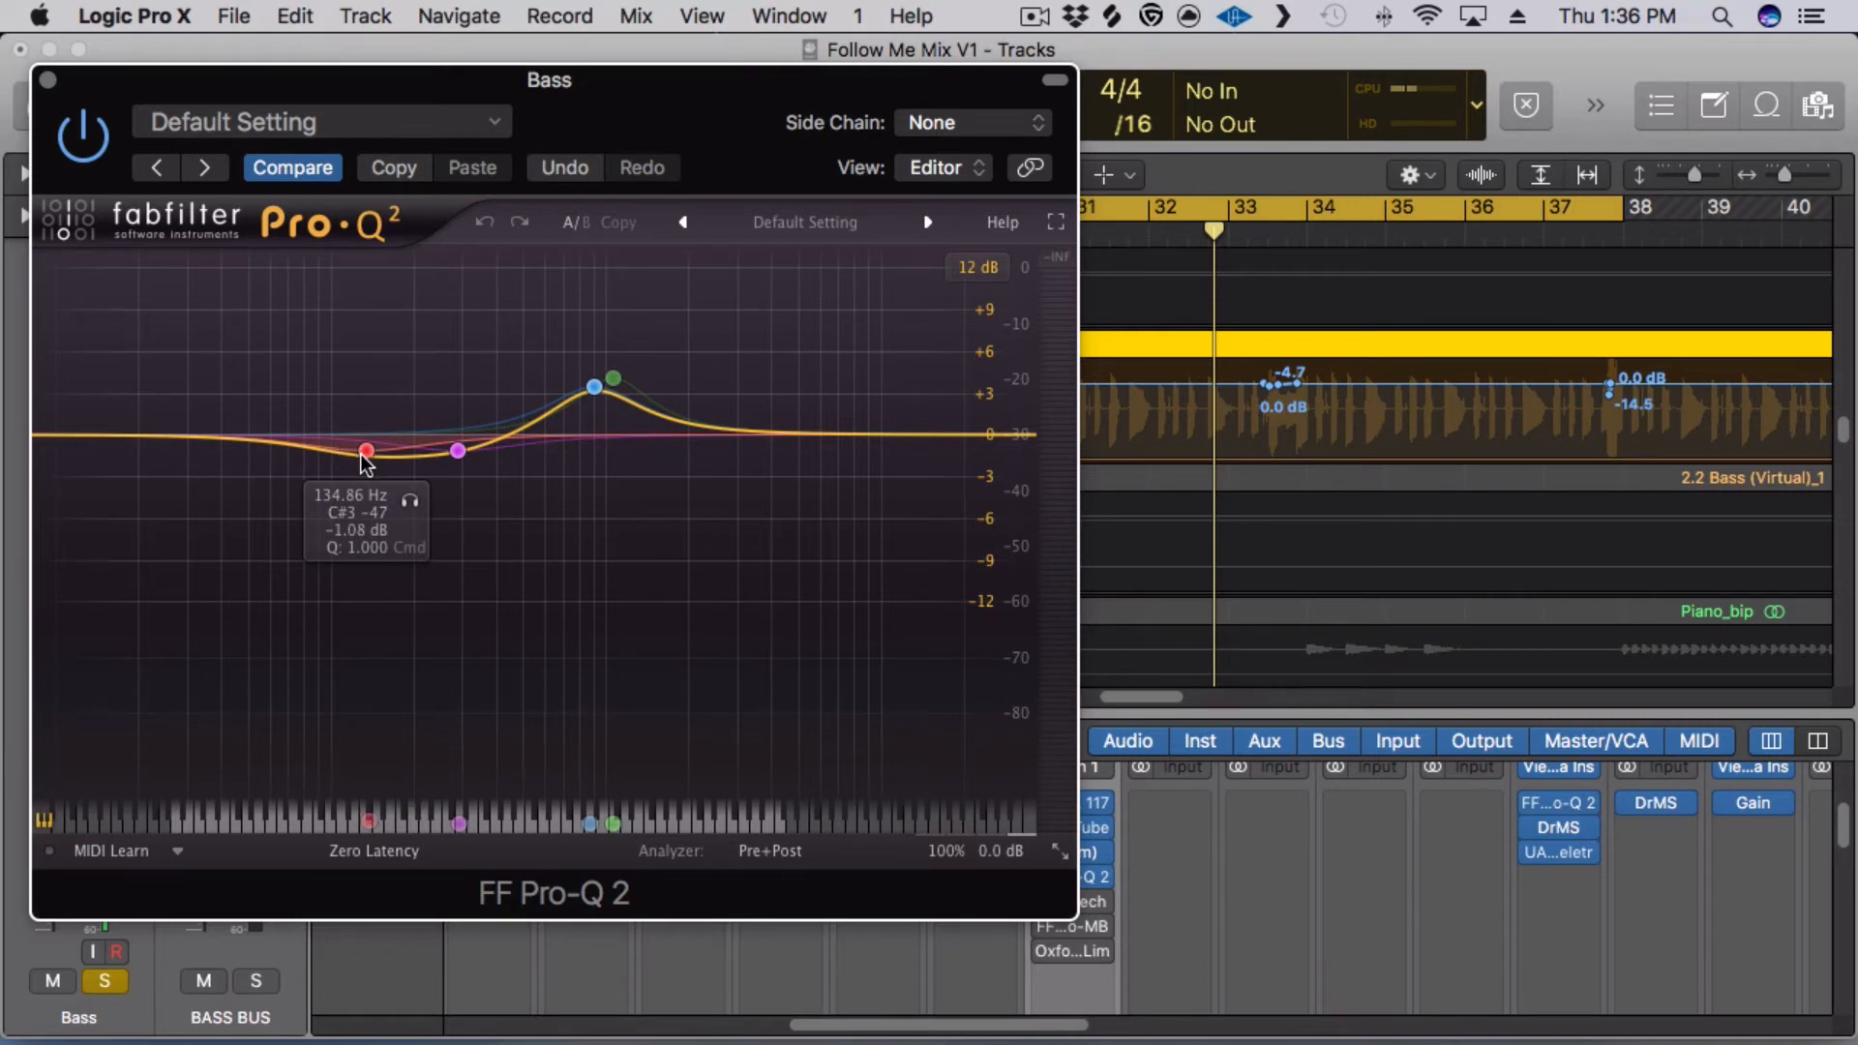
# Compare the playing bass with Pro-Q 2 bypassed and active, stop playback and close the plug-in.
pyautogui.click(70, 134)
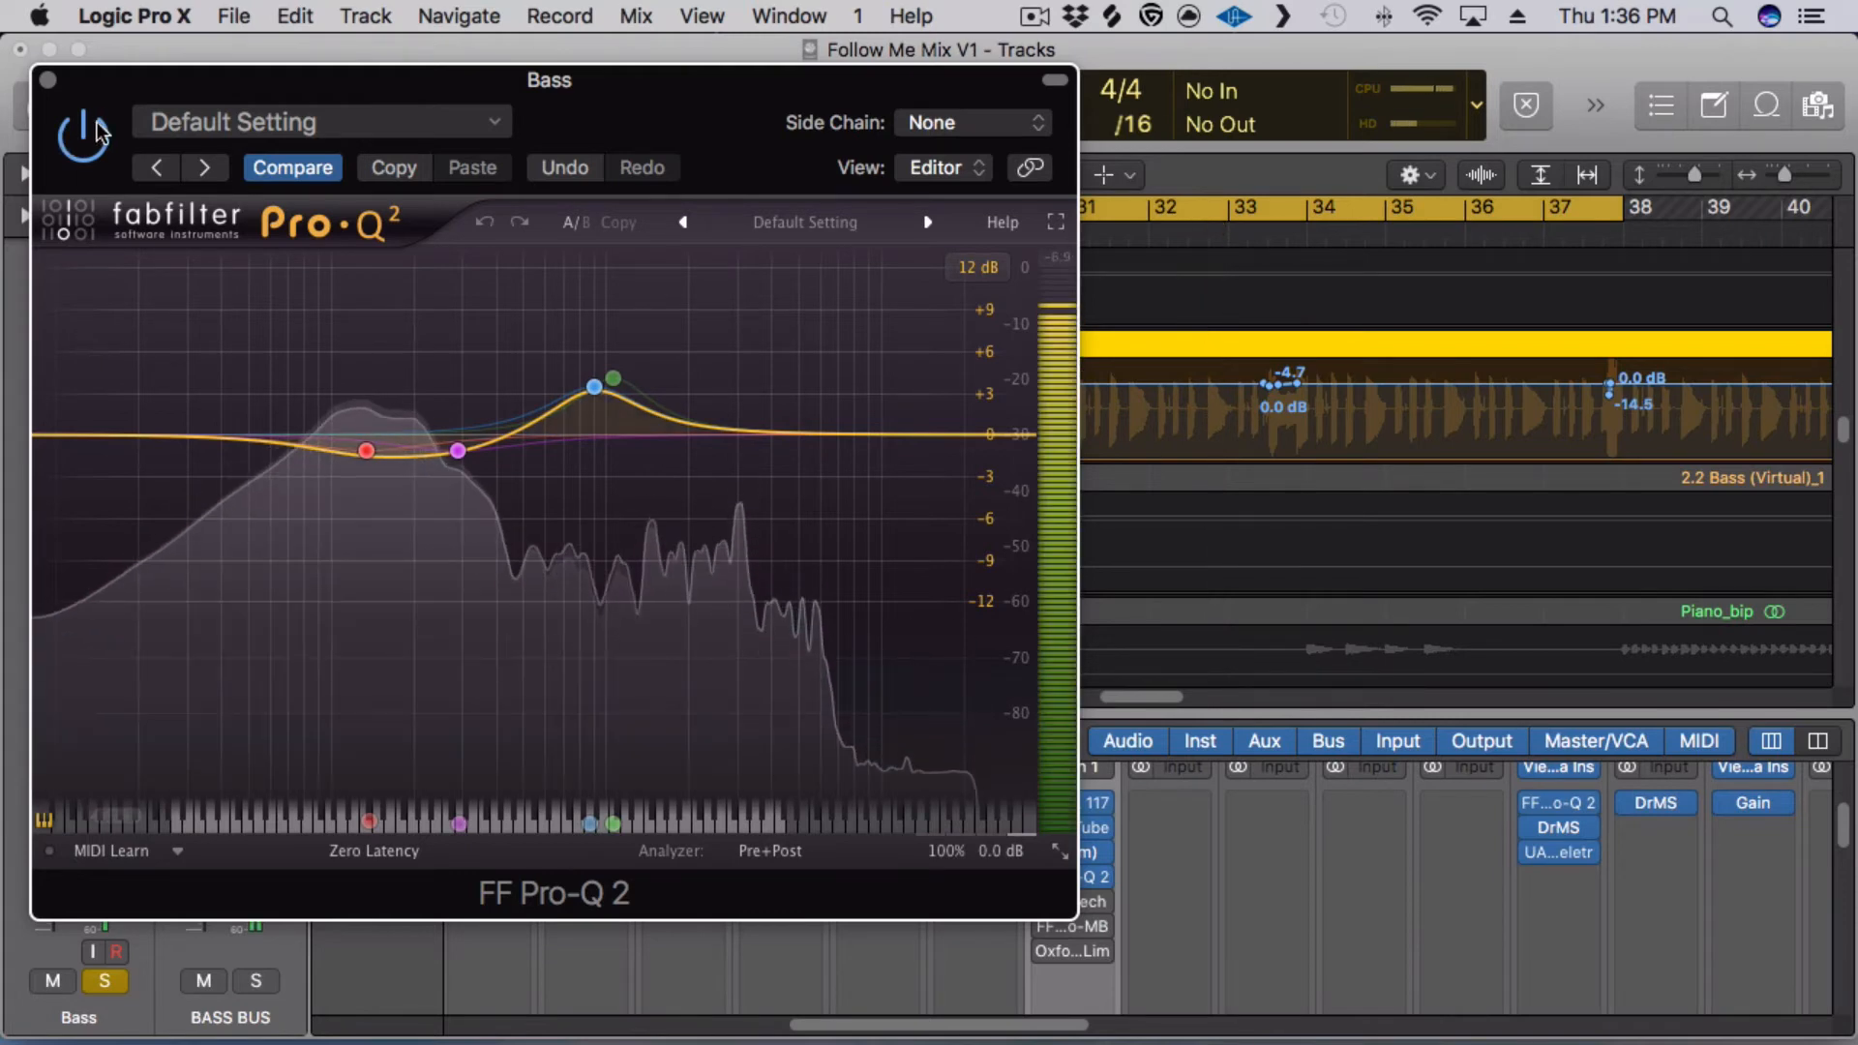
pyautogui.moveTo(107, 87); pyautogui.dragTo(591, 99)
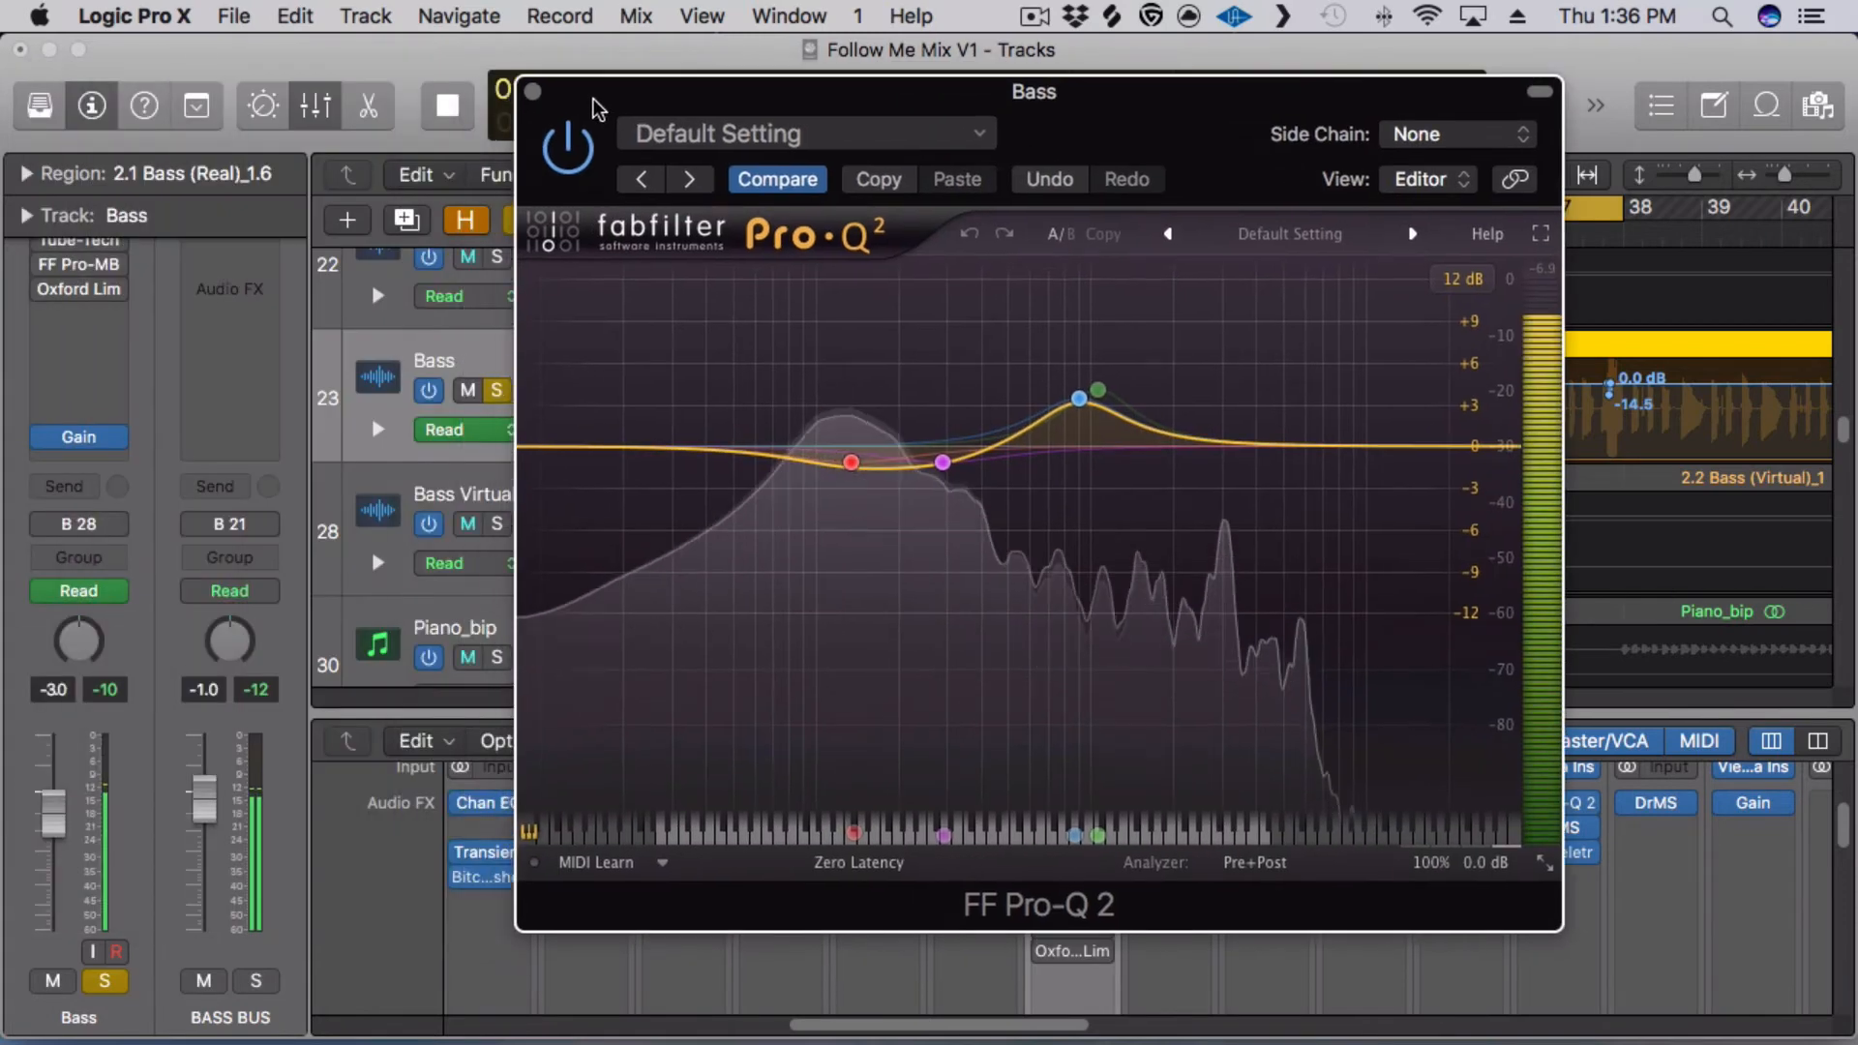
pyautogui.click(569, 170)
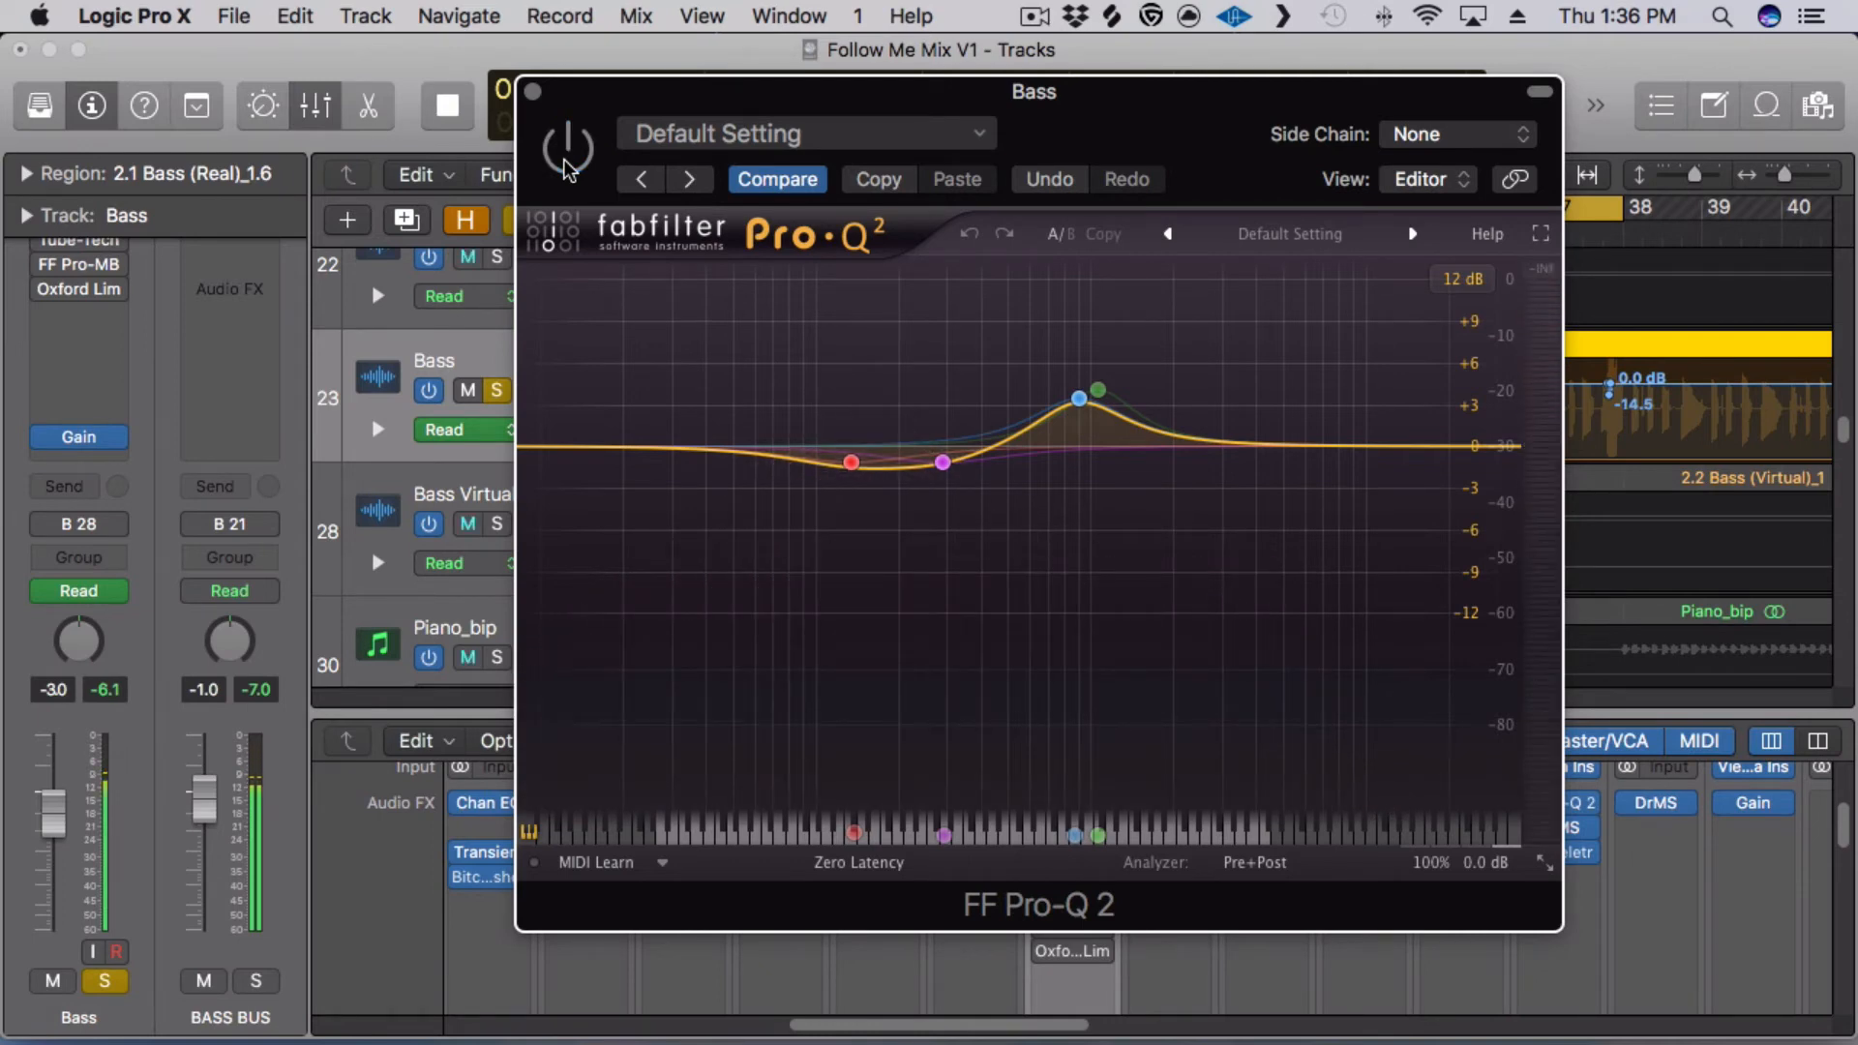
pyautogui.click(567, 163)
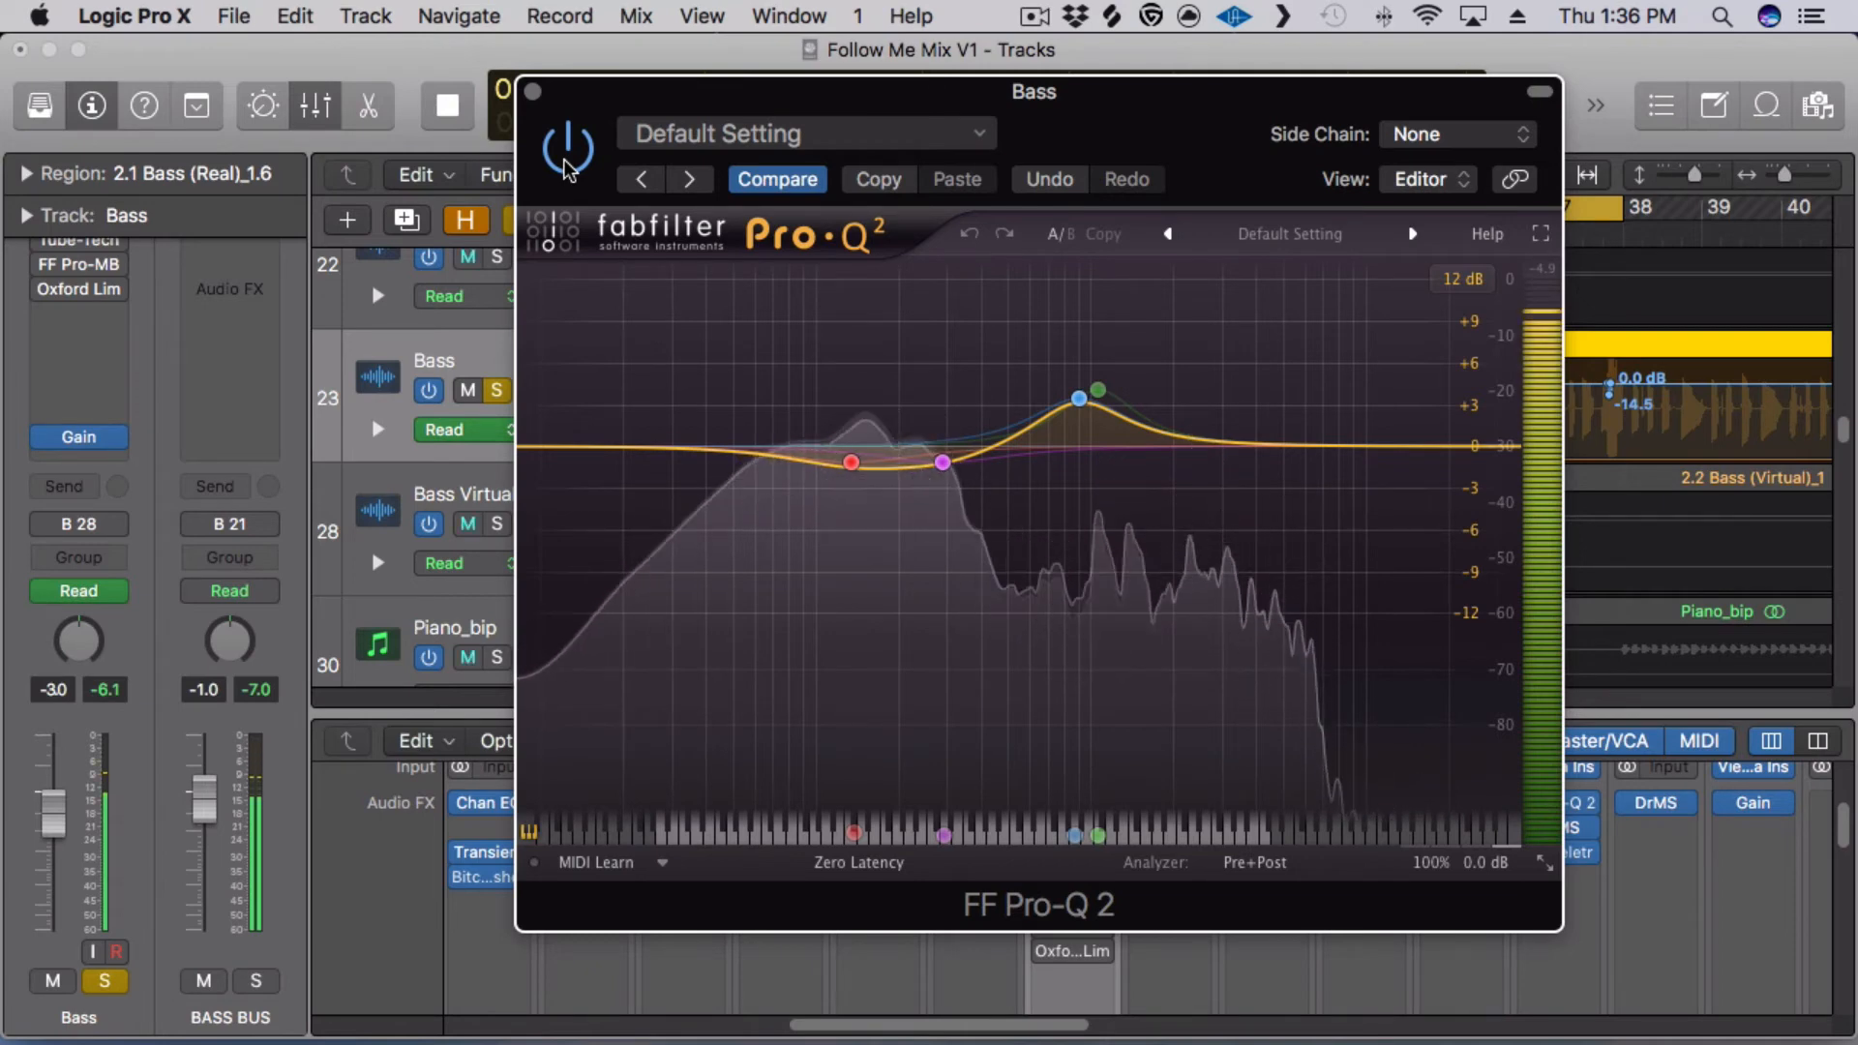
pyautogui.click(567, 164)
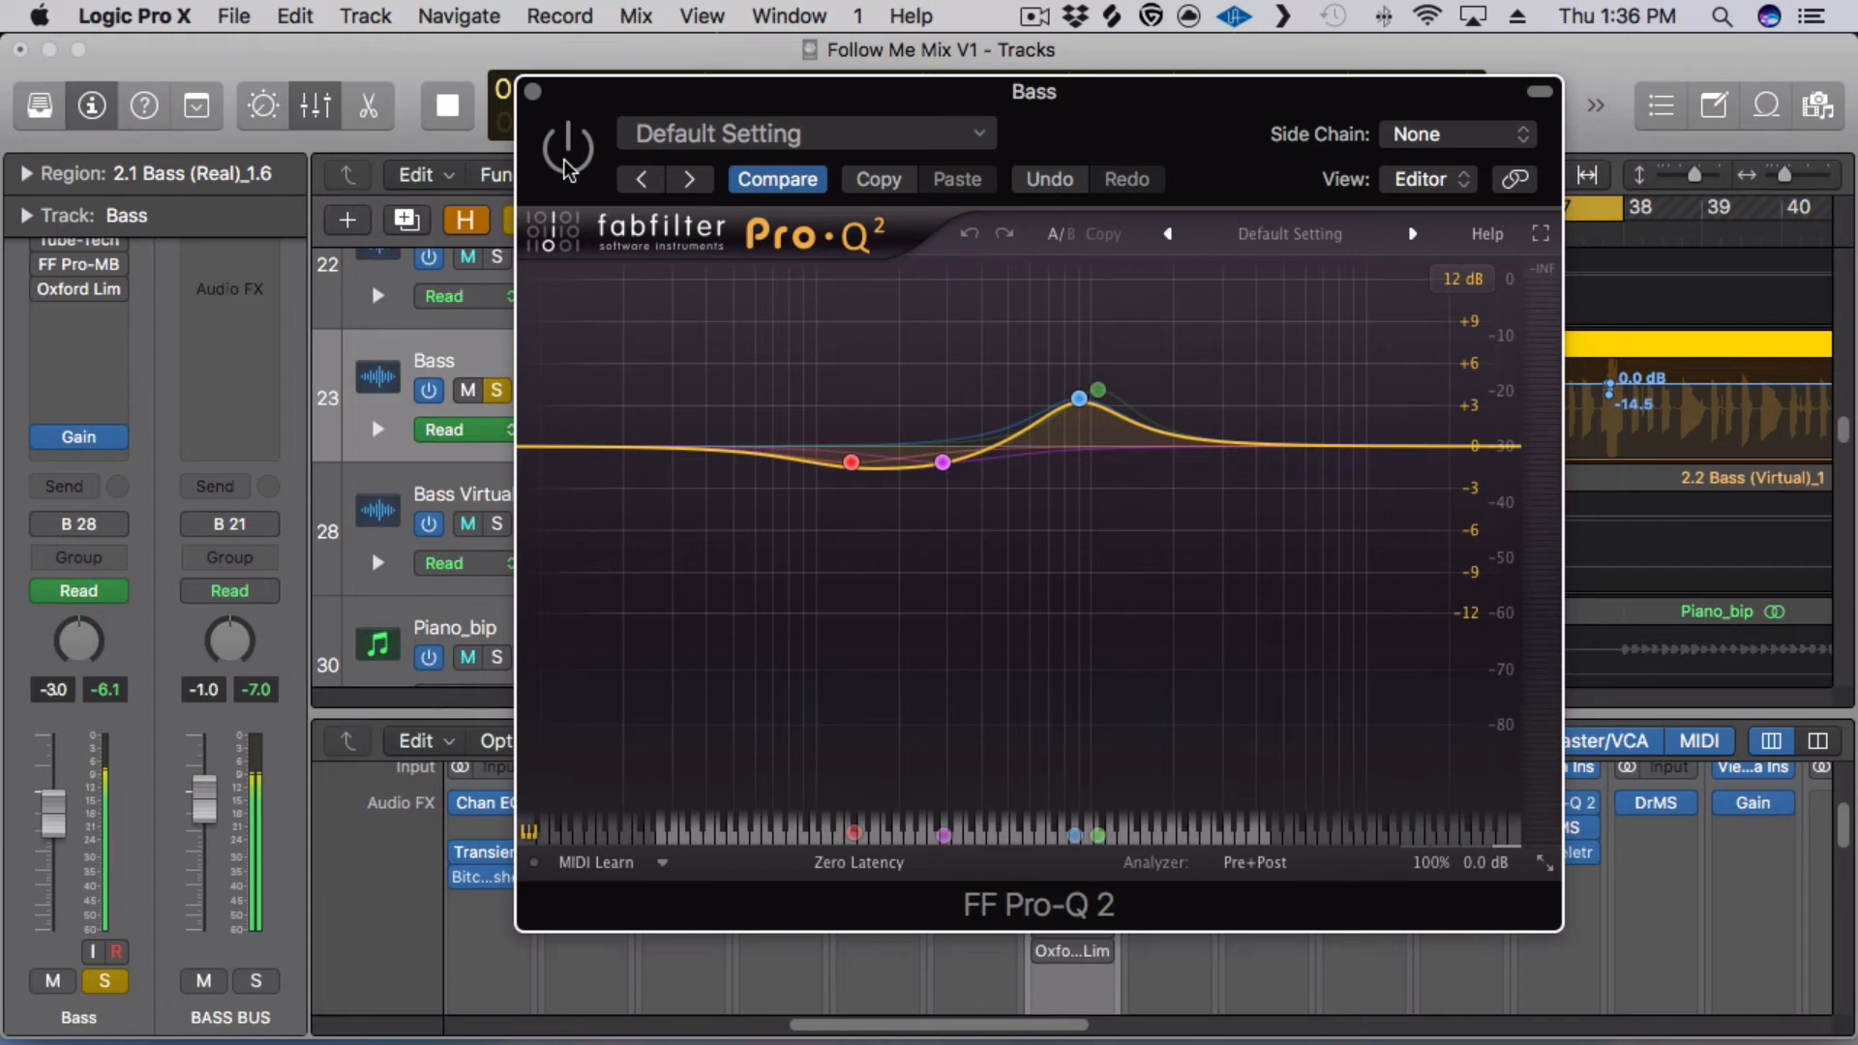
pyautogui.click(566, 163)
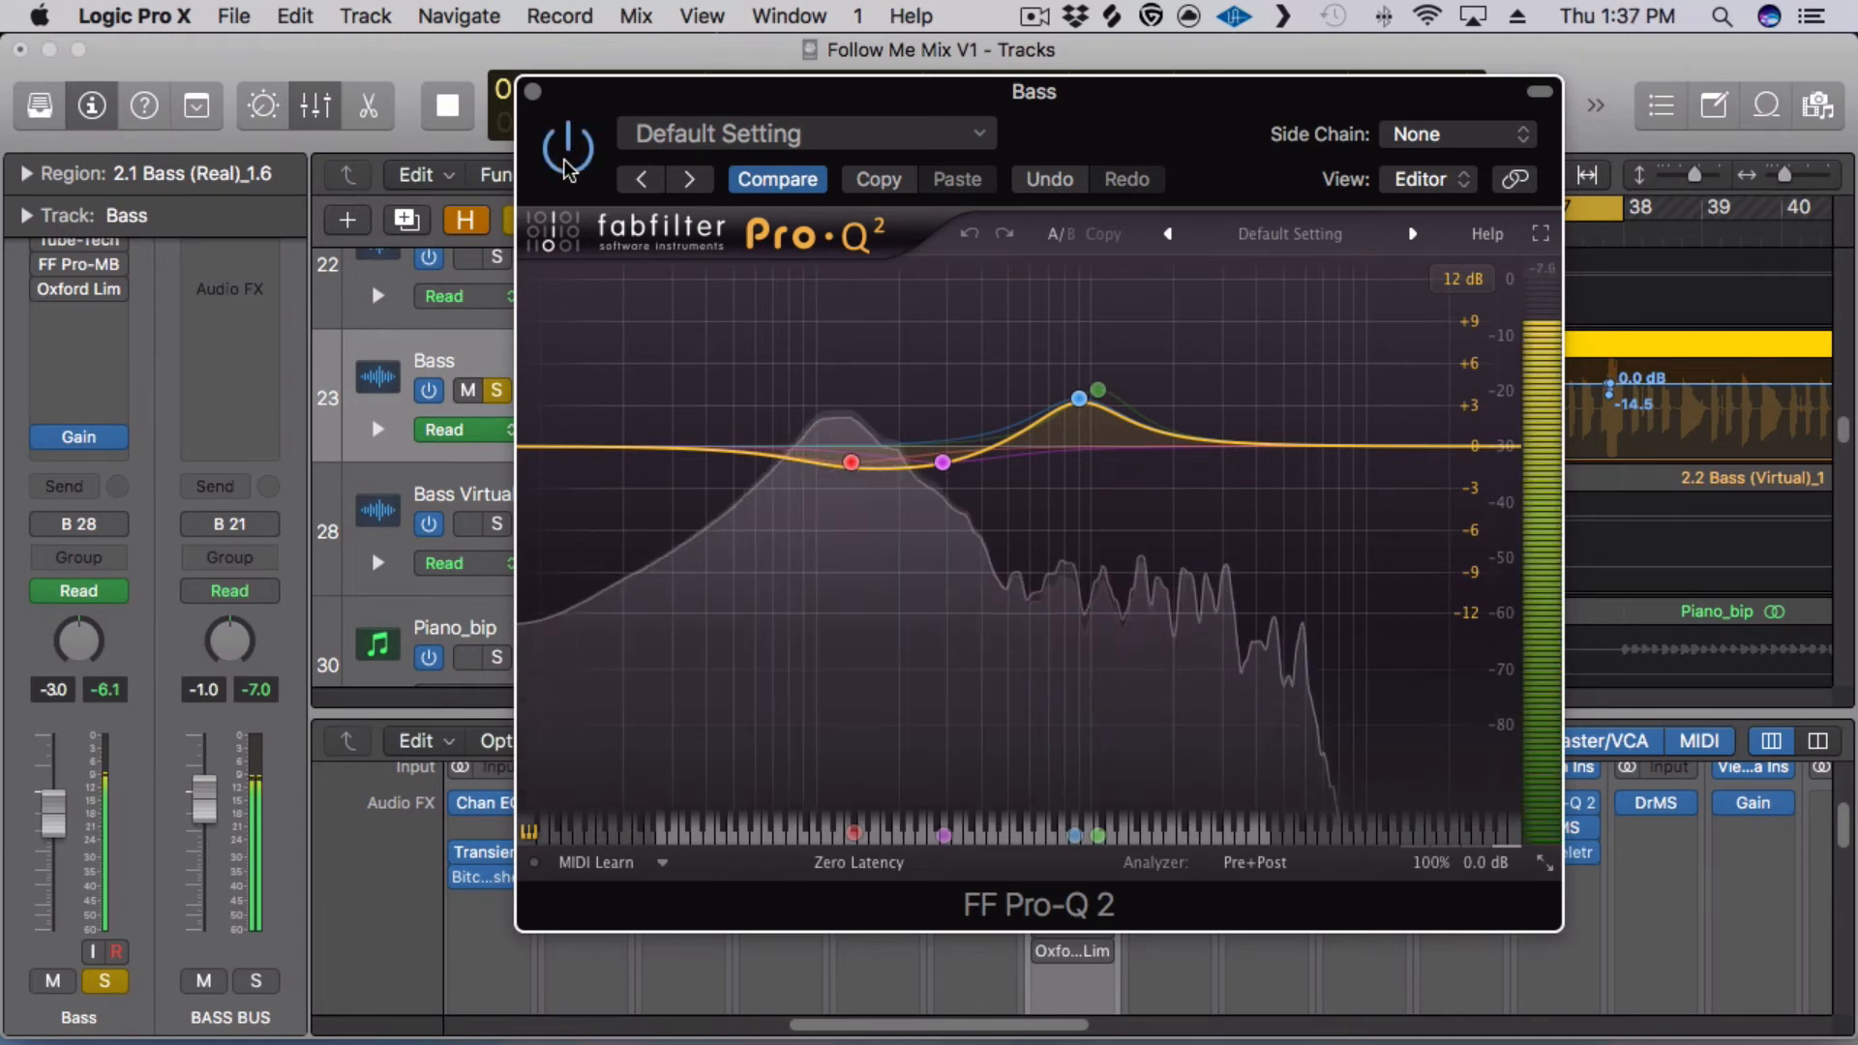
pyautogui.press('space')
pyautogui.moveTo(842, 457)
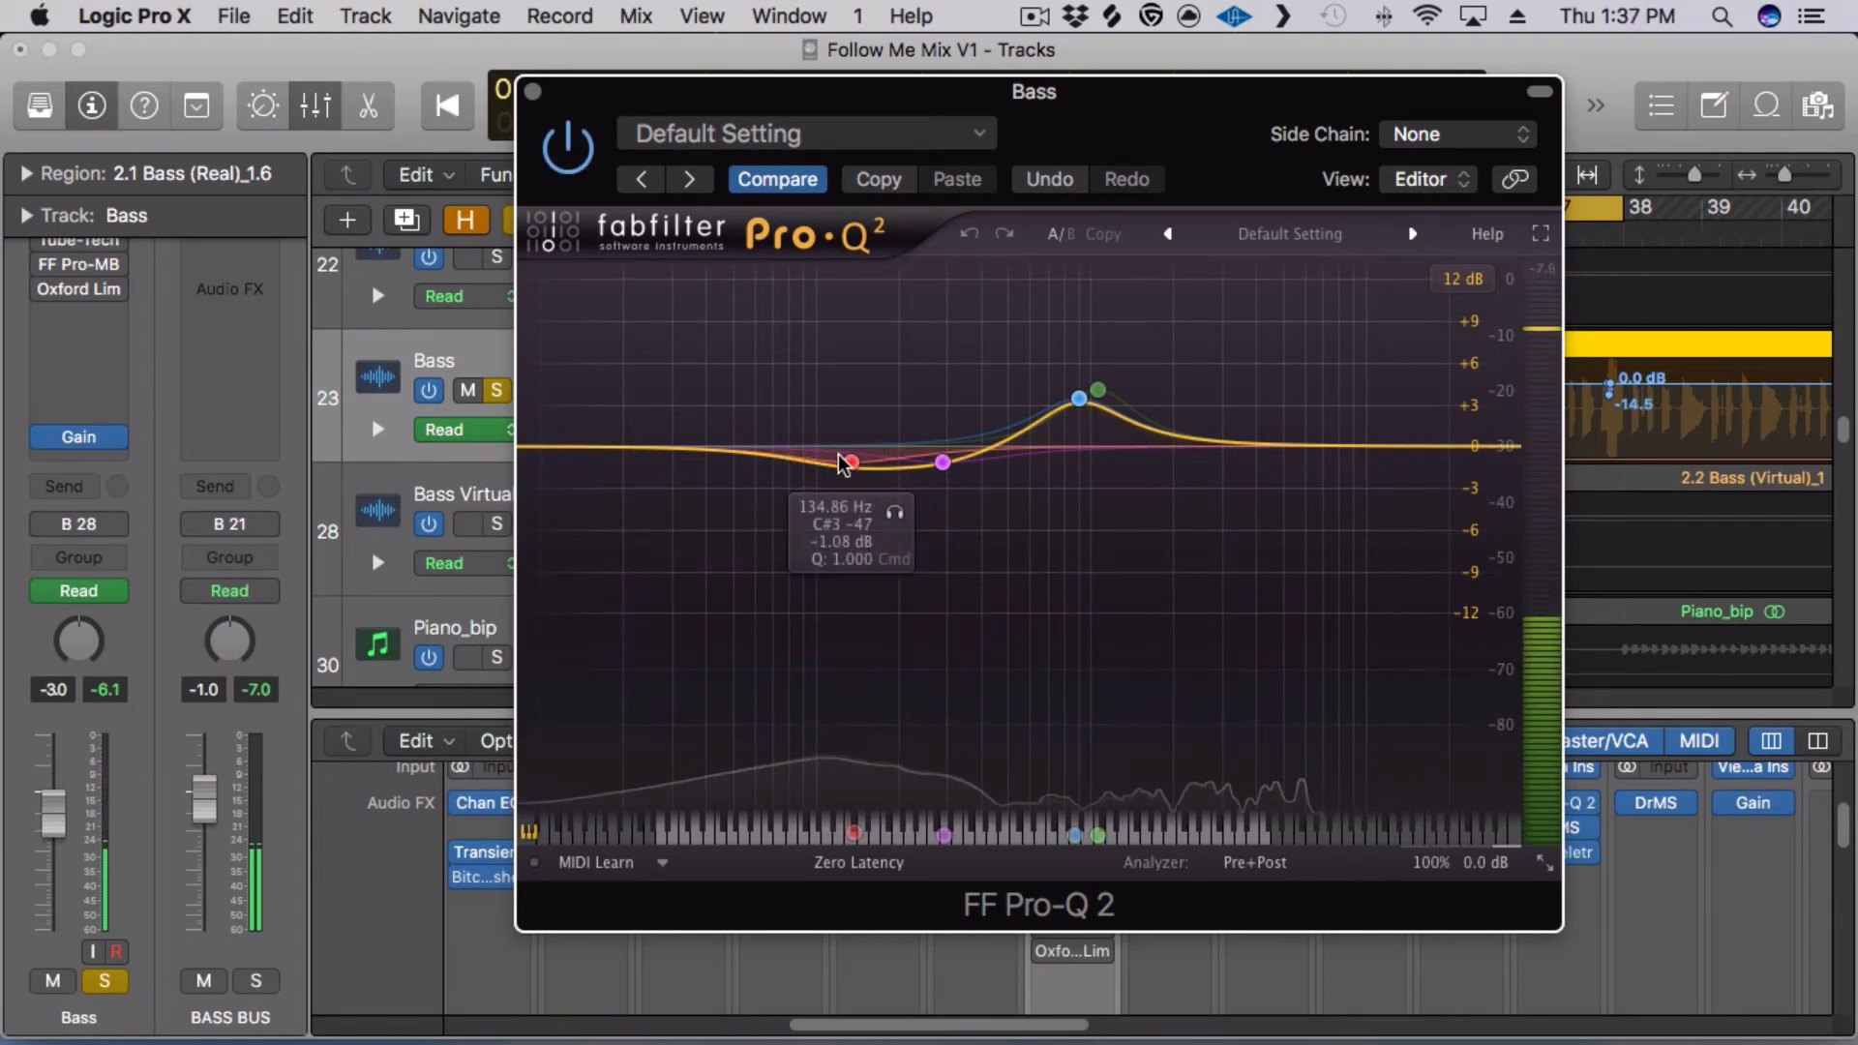
pyautogui.click(533, 91)
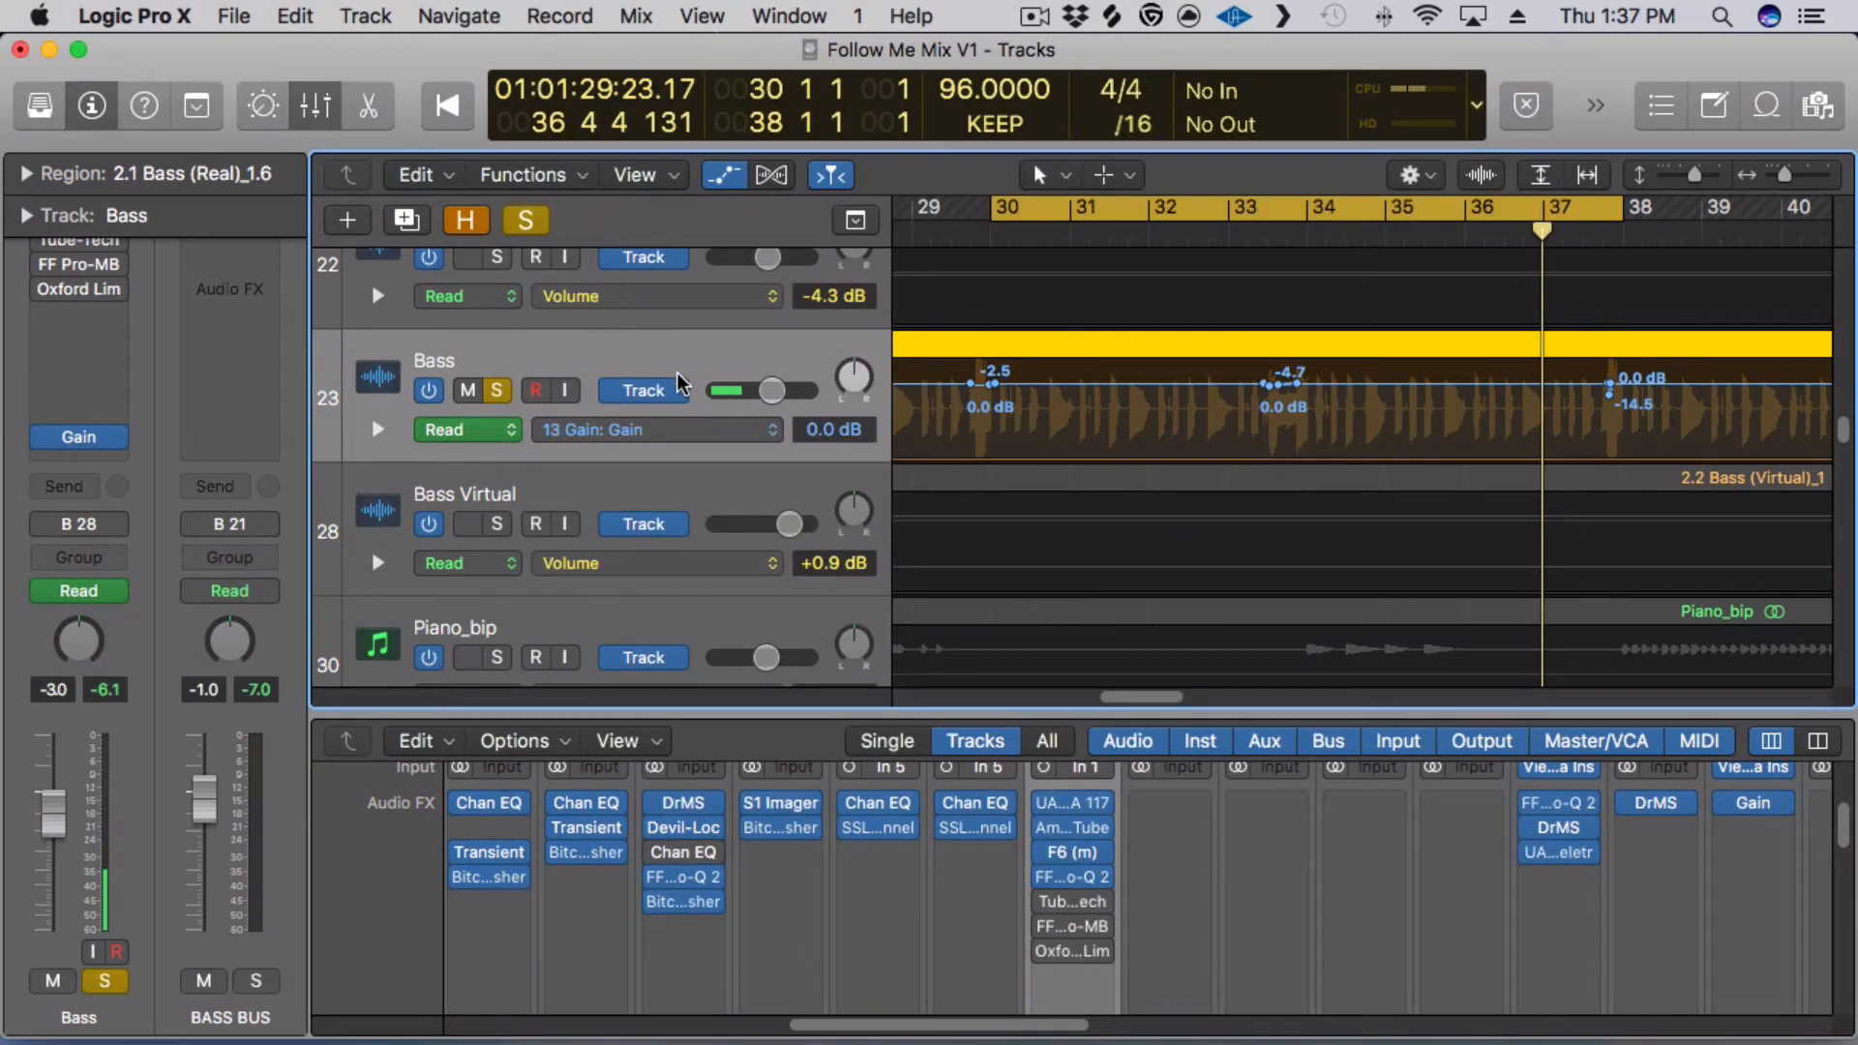
# Enable the Bass channel's Tube-Tech PE 1C to view its settings, close it and bypass it again.
pyautogui.moveTo(1053, 909)
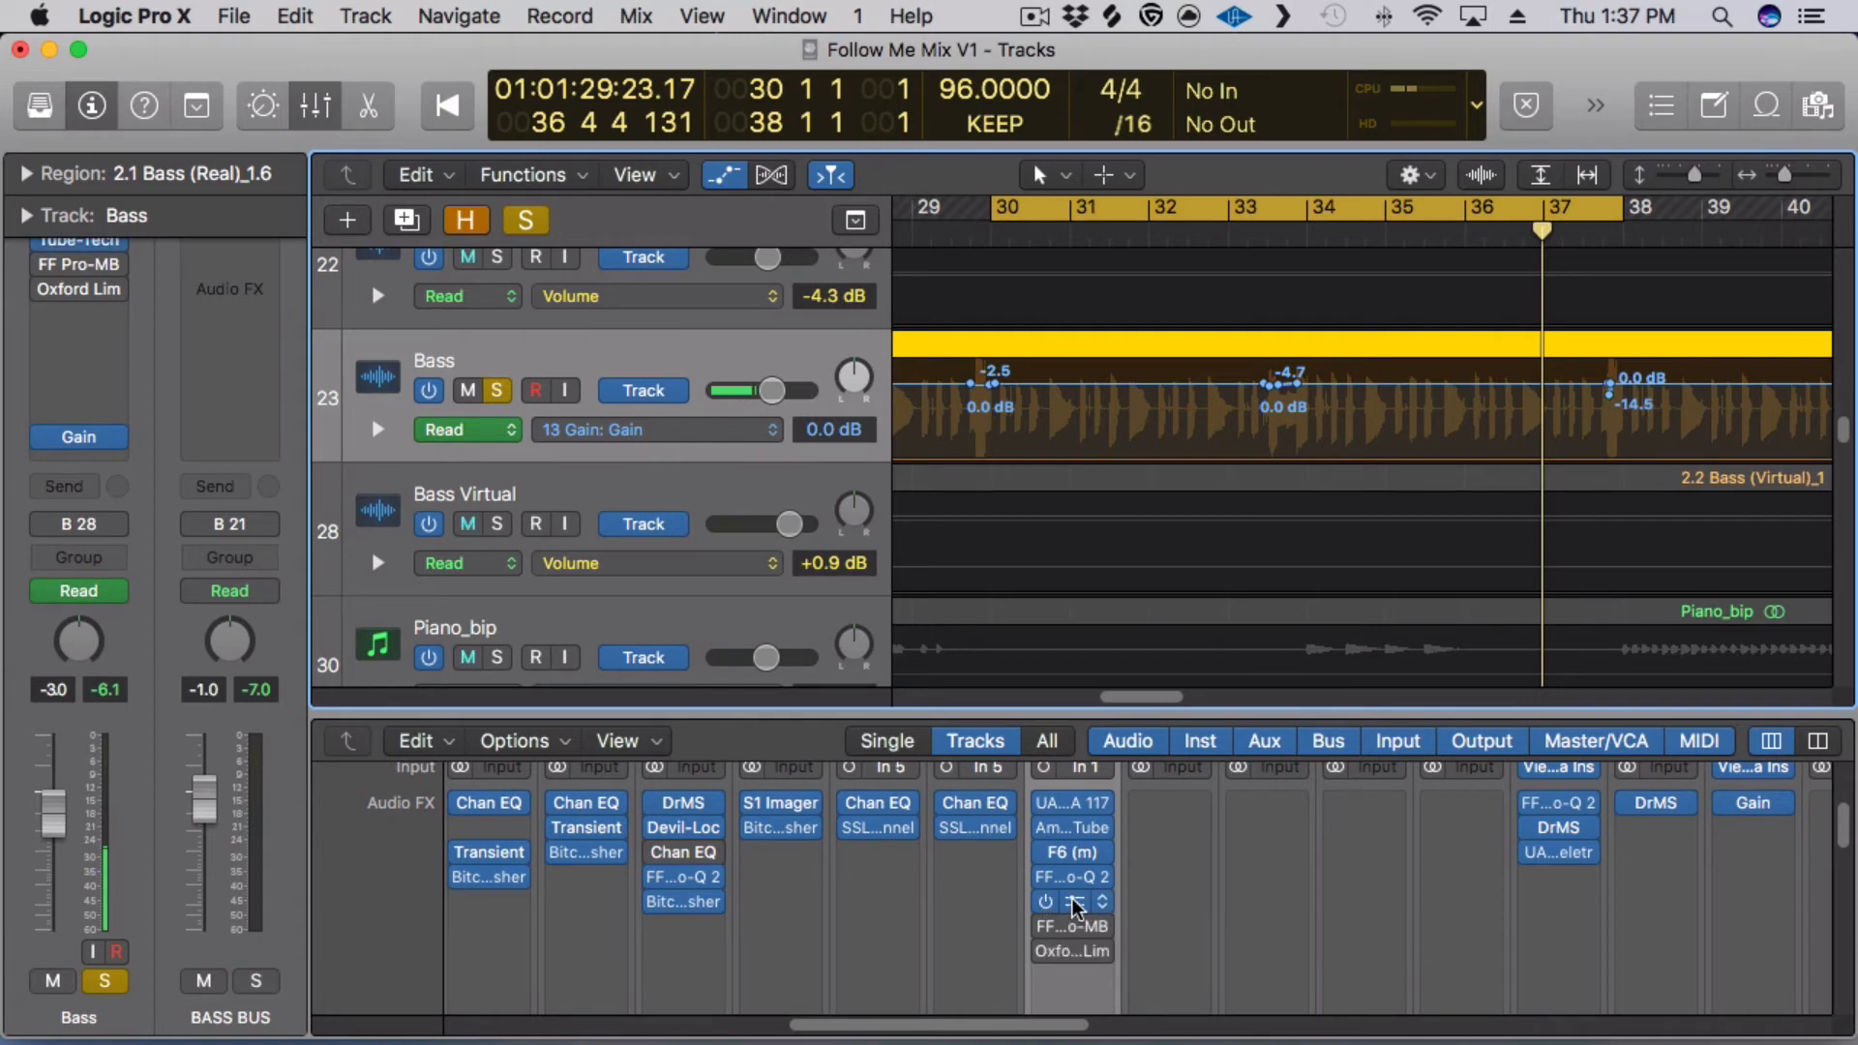
pyautogui.click(1075, 901)
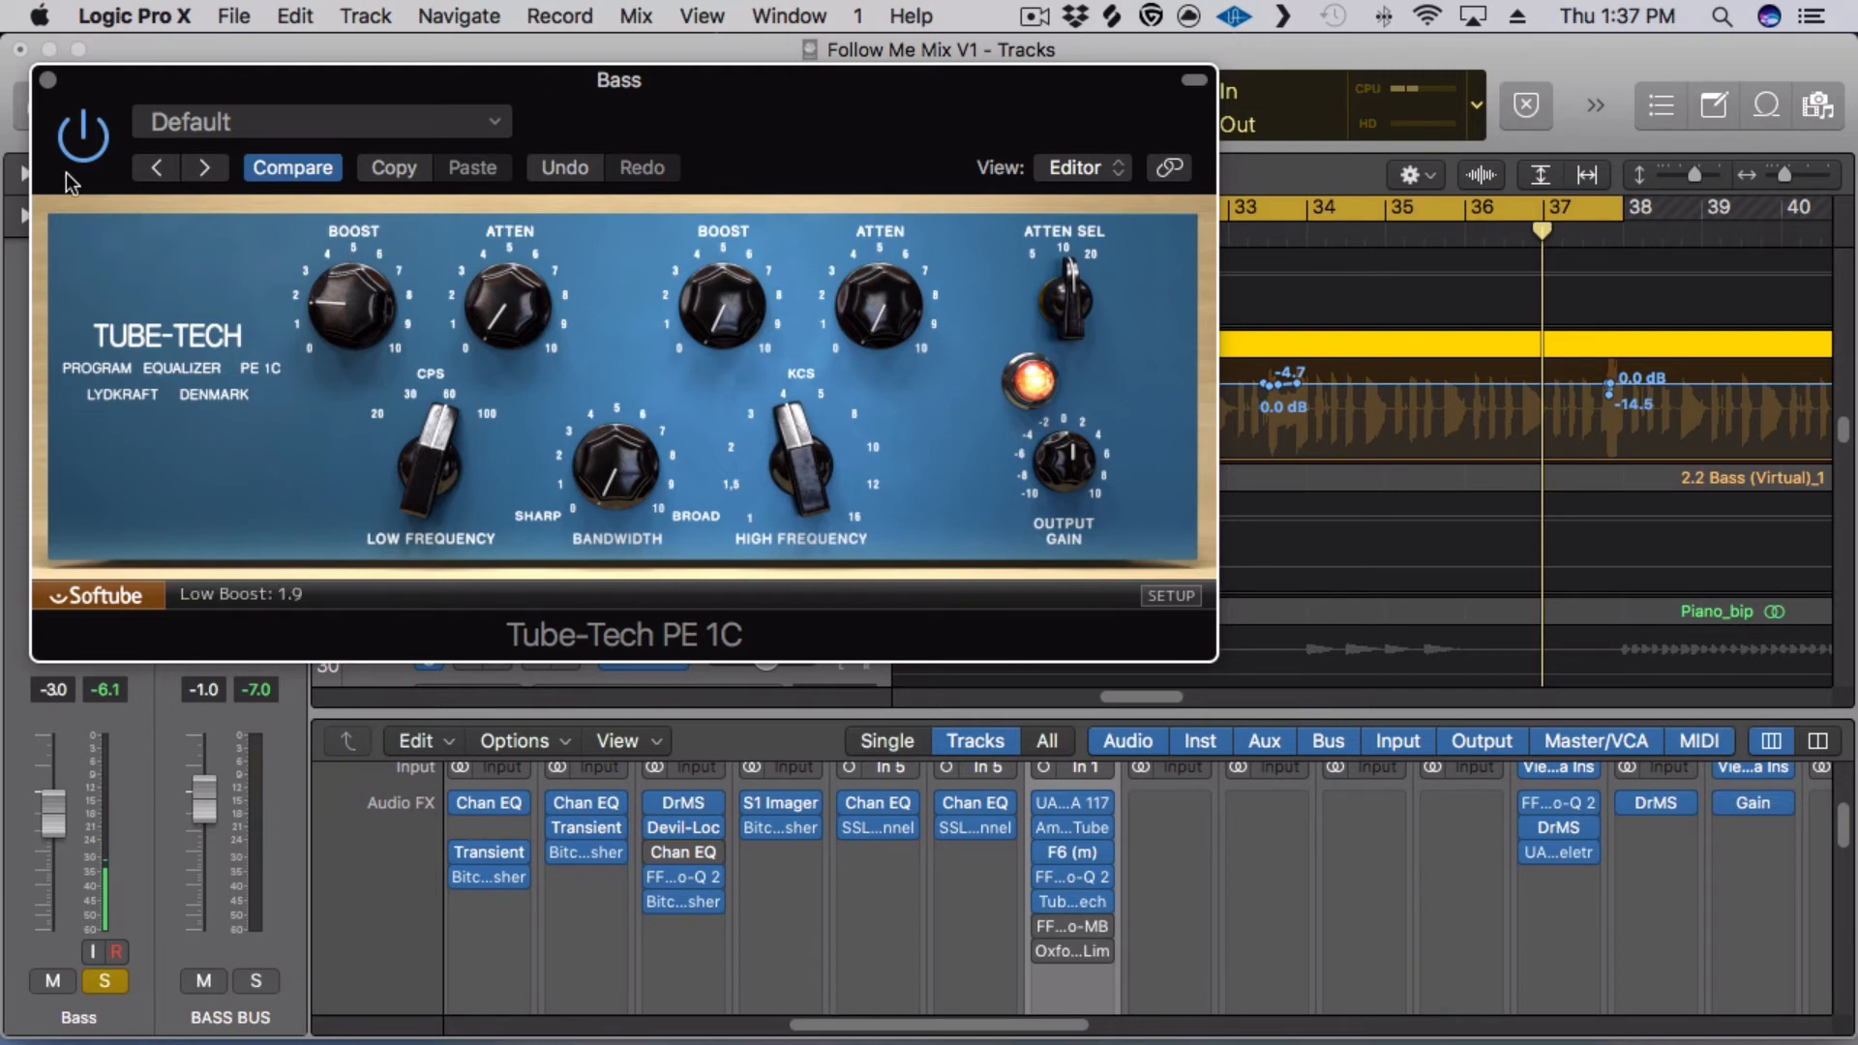
pyautogui.click(47, 79)
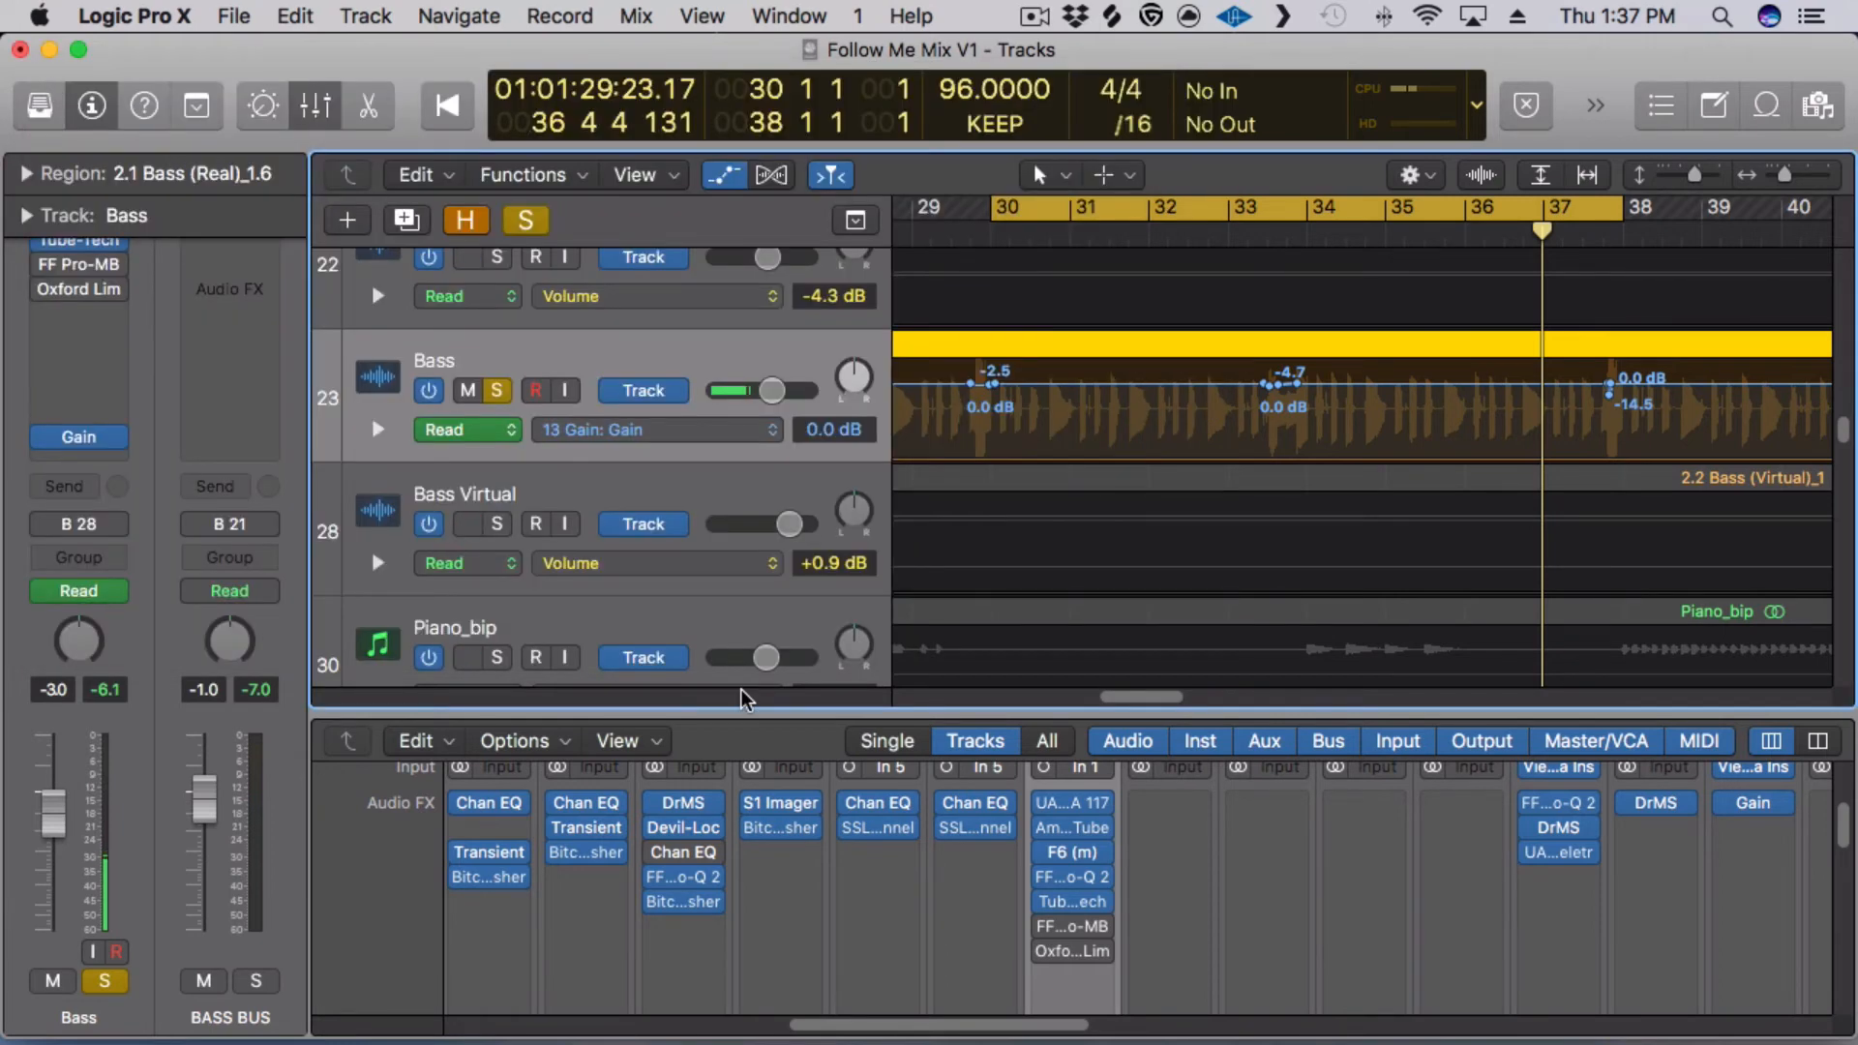
pyautogui.click(1046, 902)
# Enable and open the Bass channel's FabFilter Pro-MB, moving its window clear of the channel strips to inspect Band 1.
pyautogui.click(1045, 926)
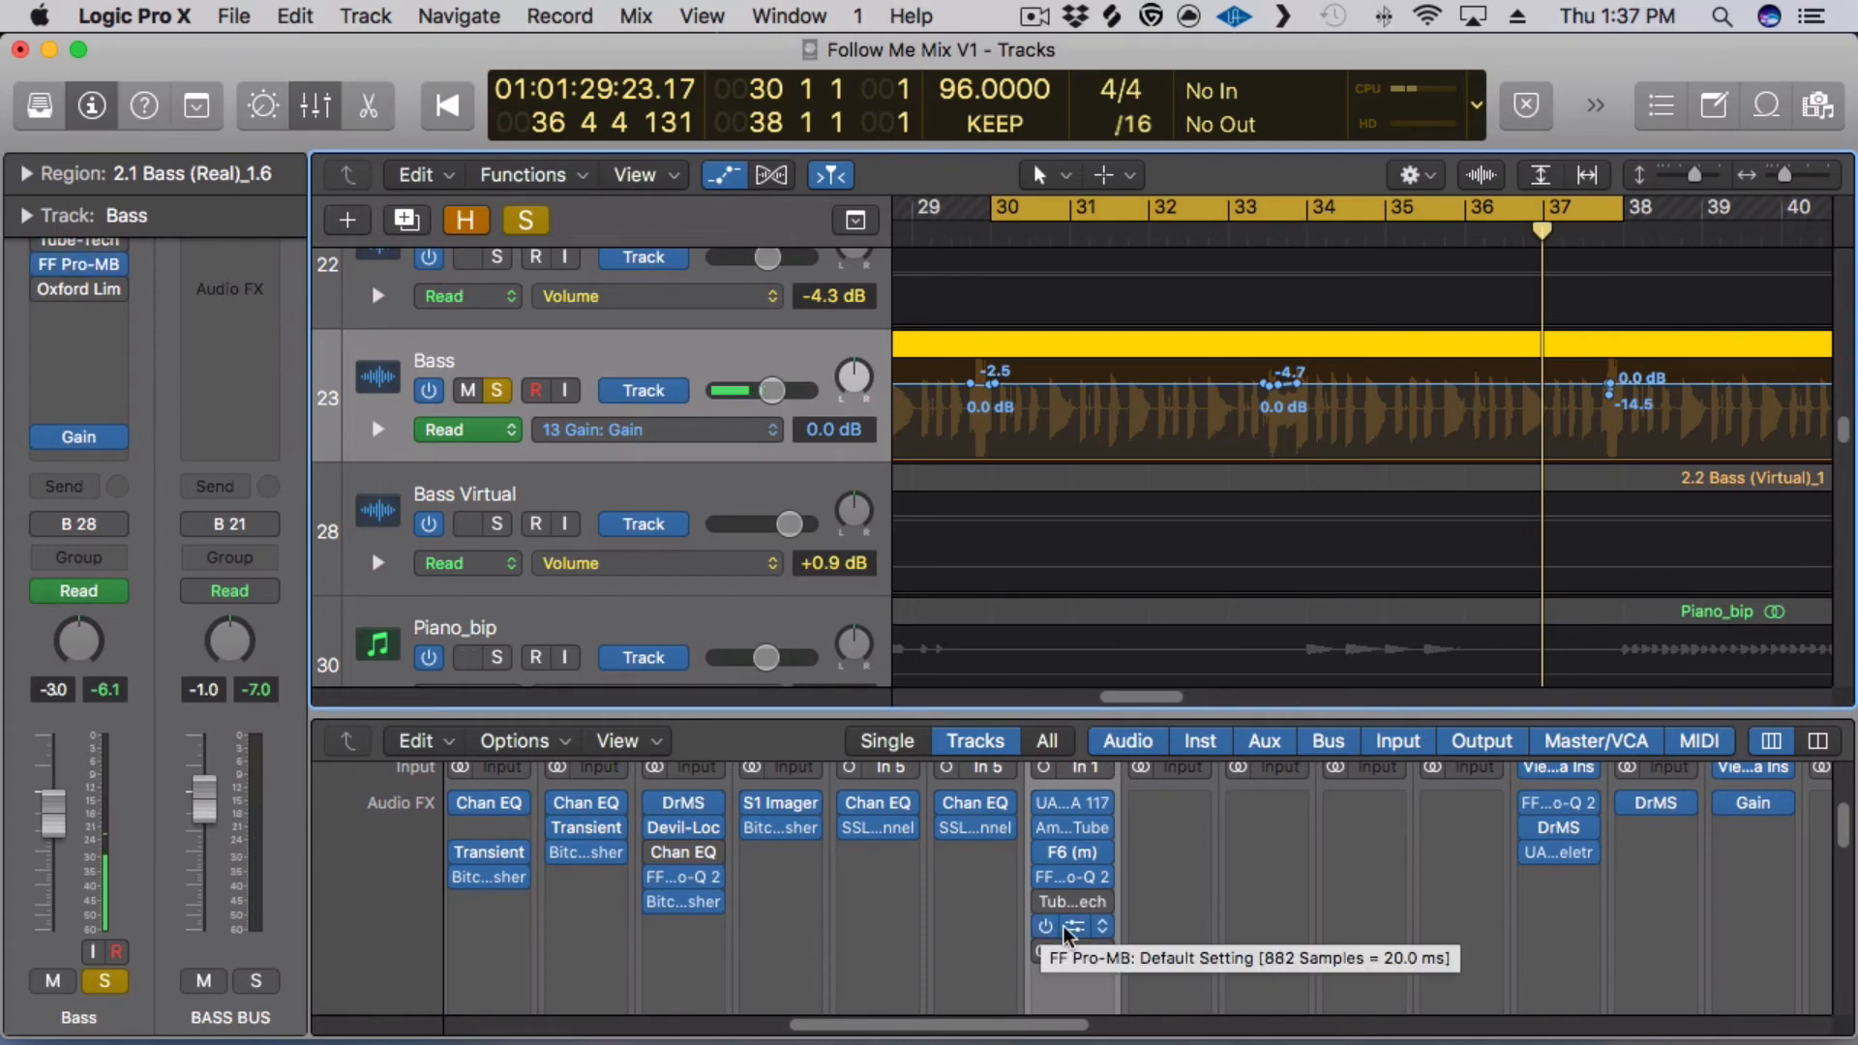
pyautogui.click(1068, 927)
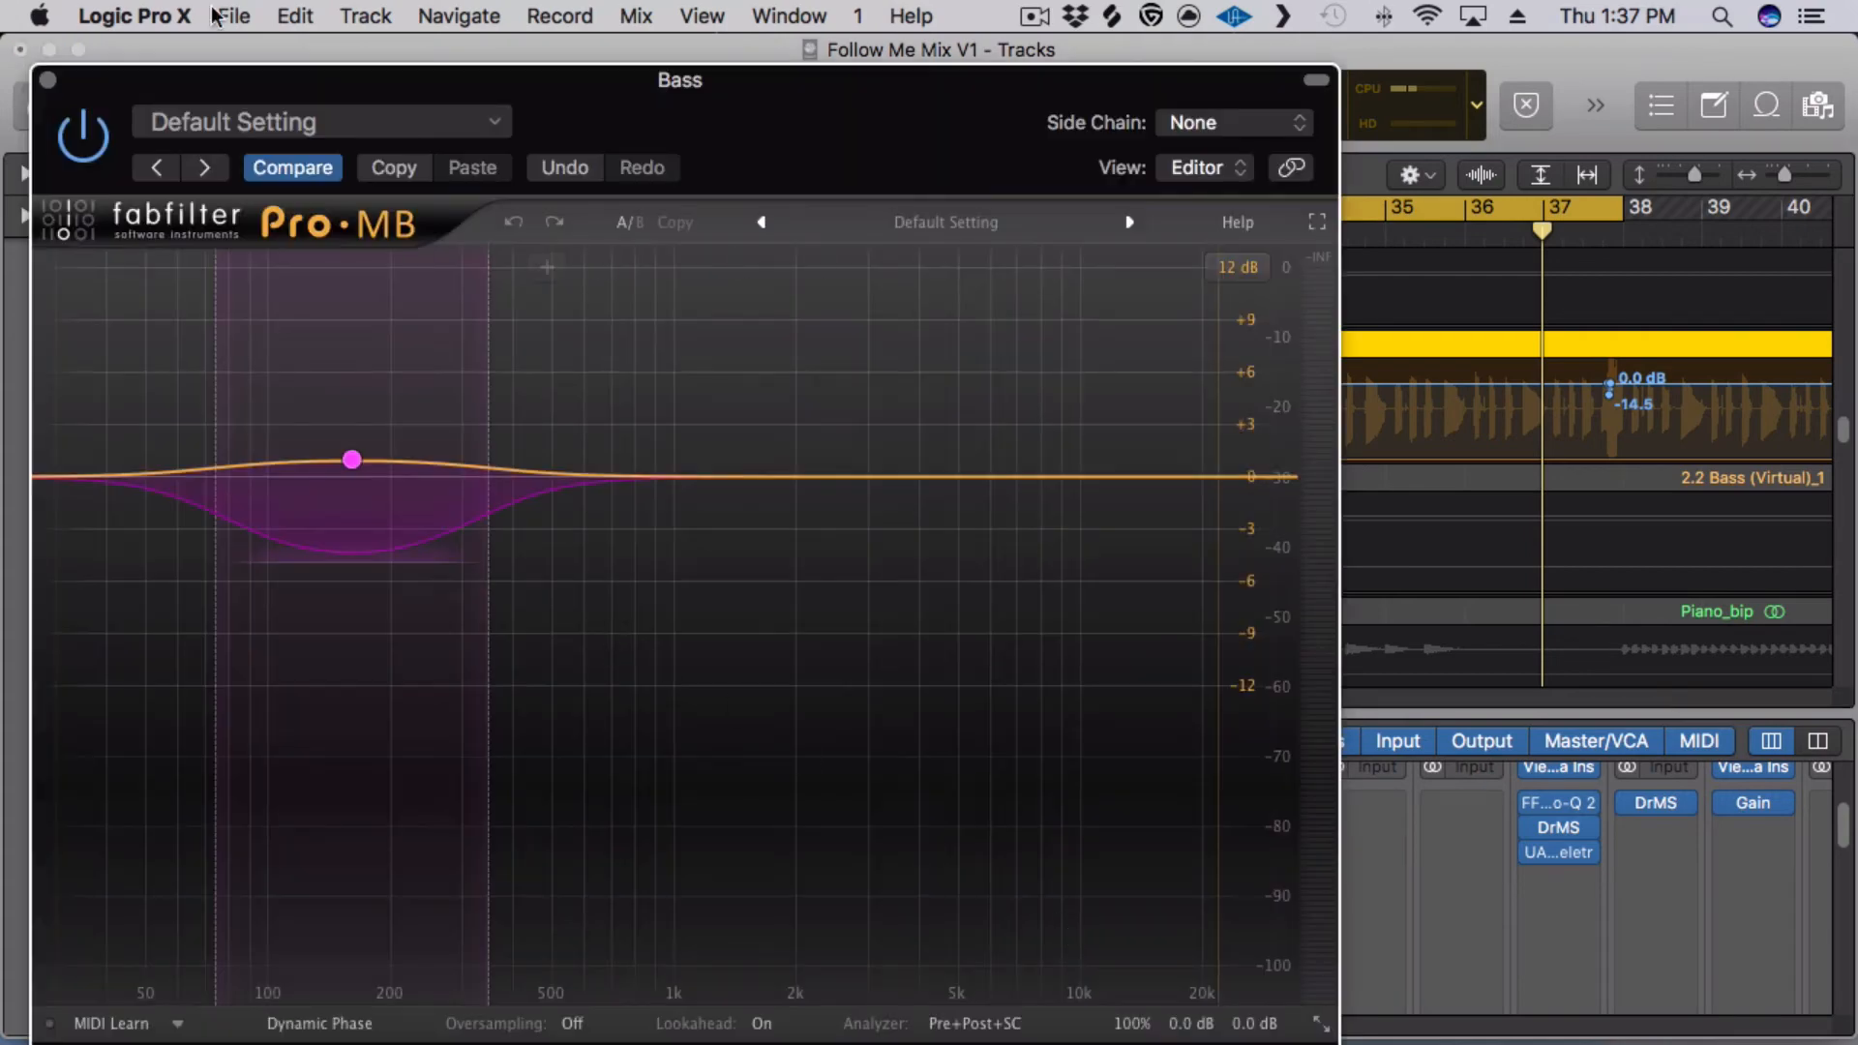
pyautogui.moveTo(232, 87); pyautogui.dragTo(522, 63)
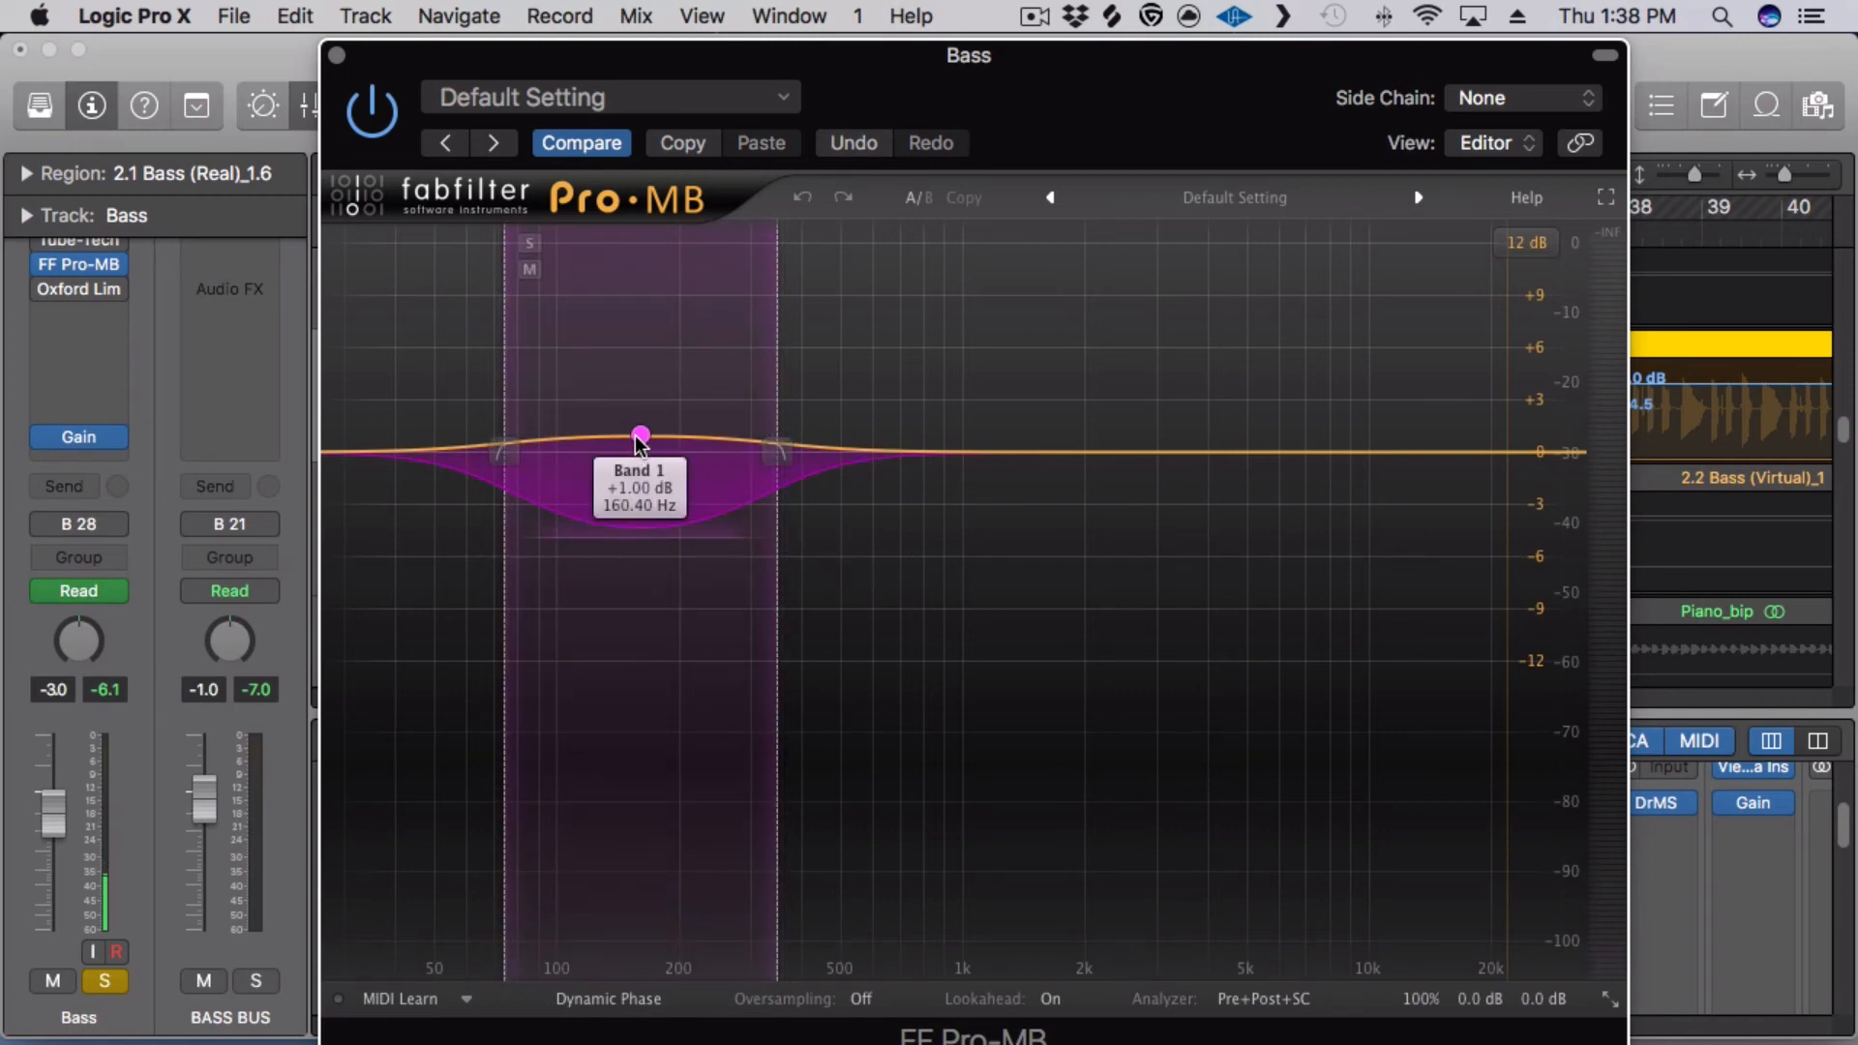
# Play the bass through Pro-MB, compare it bypassed and active, and close the plug-in after stopping playback.
pyautogui.press('space')
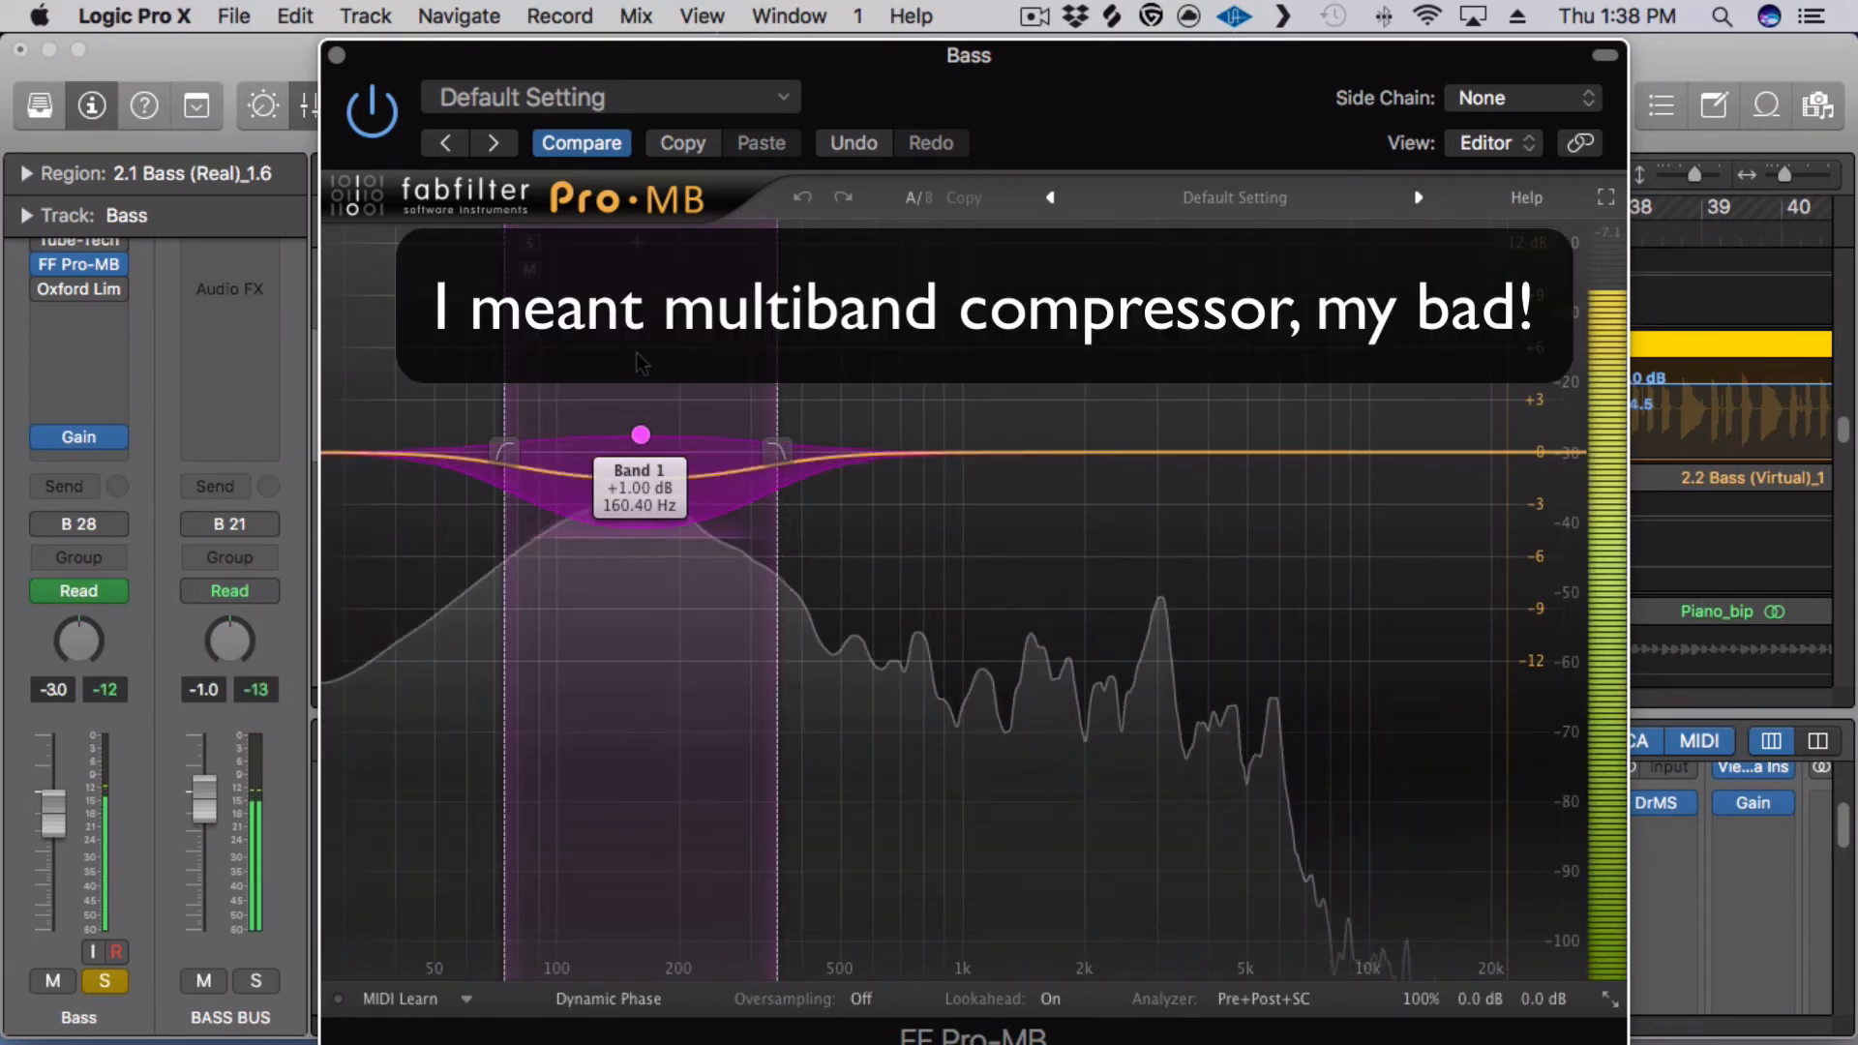
pyautogui.click(365, 117)
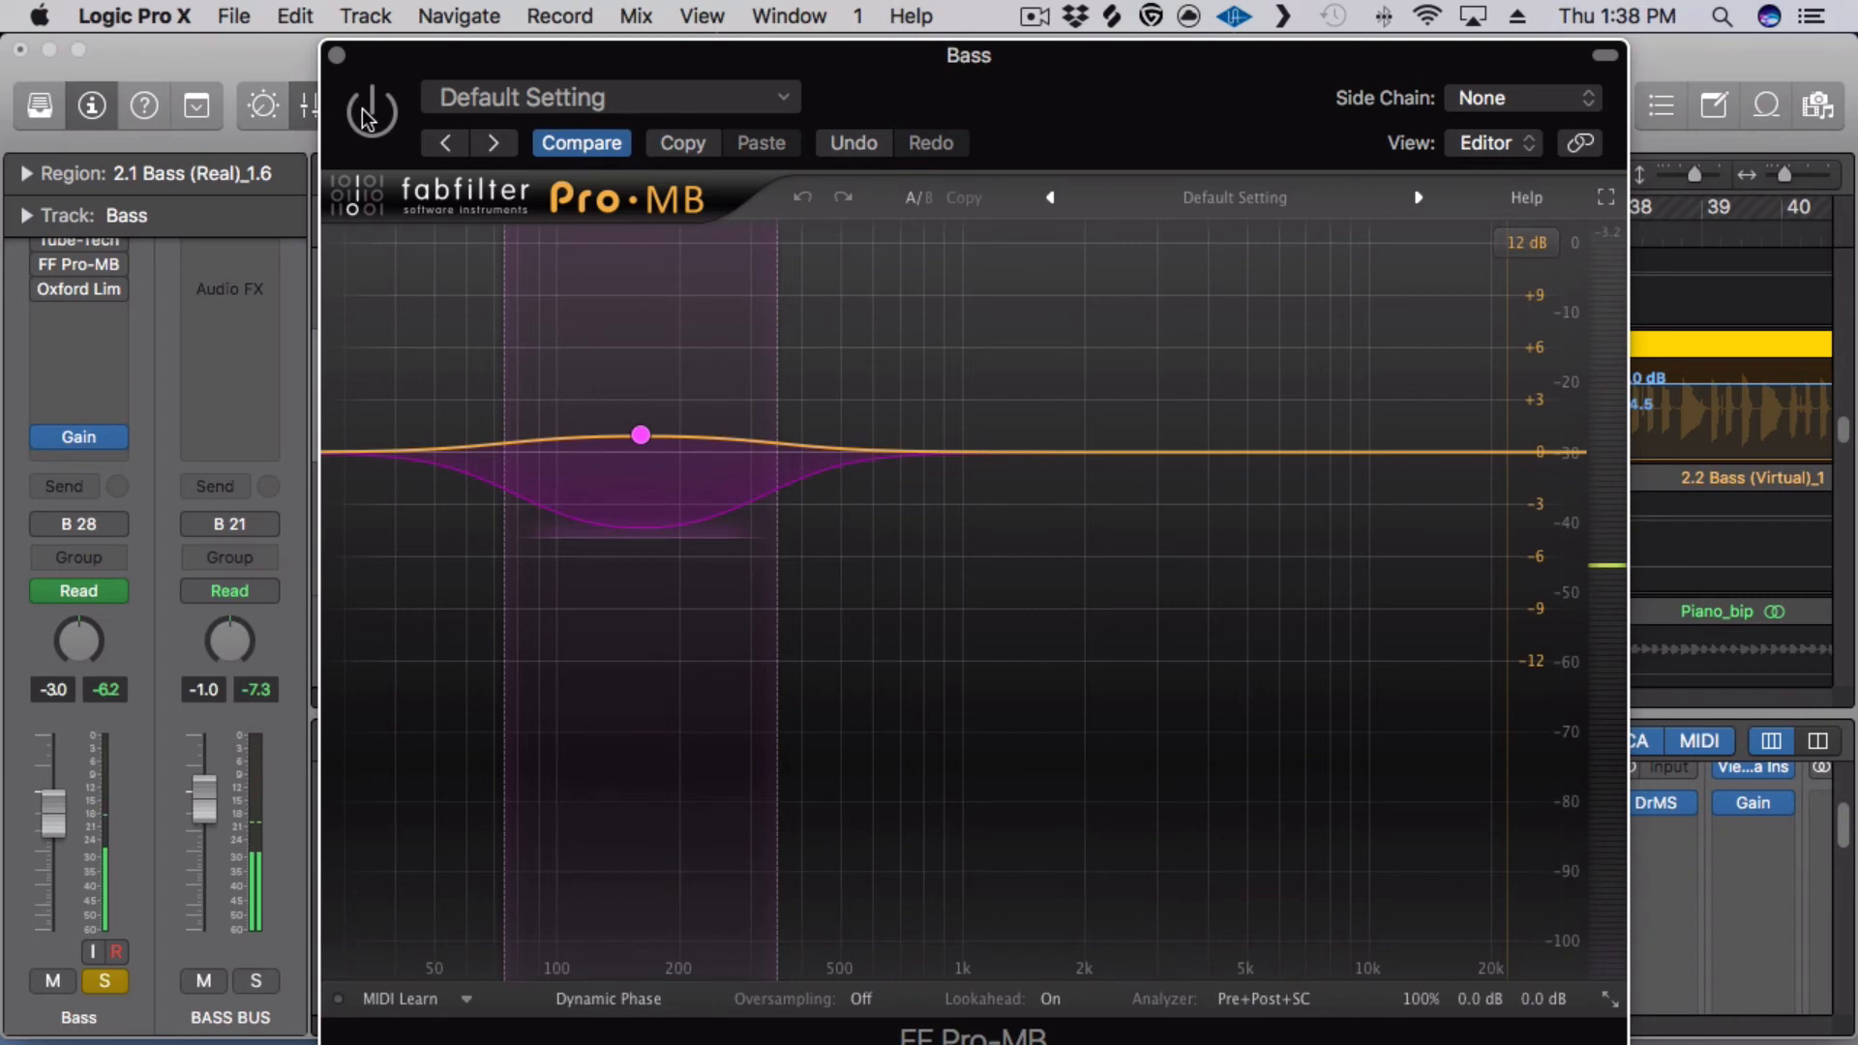
pyautogui.click(365, 117)
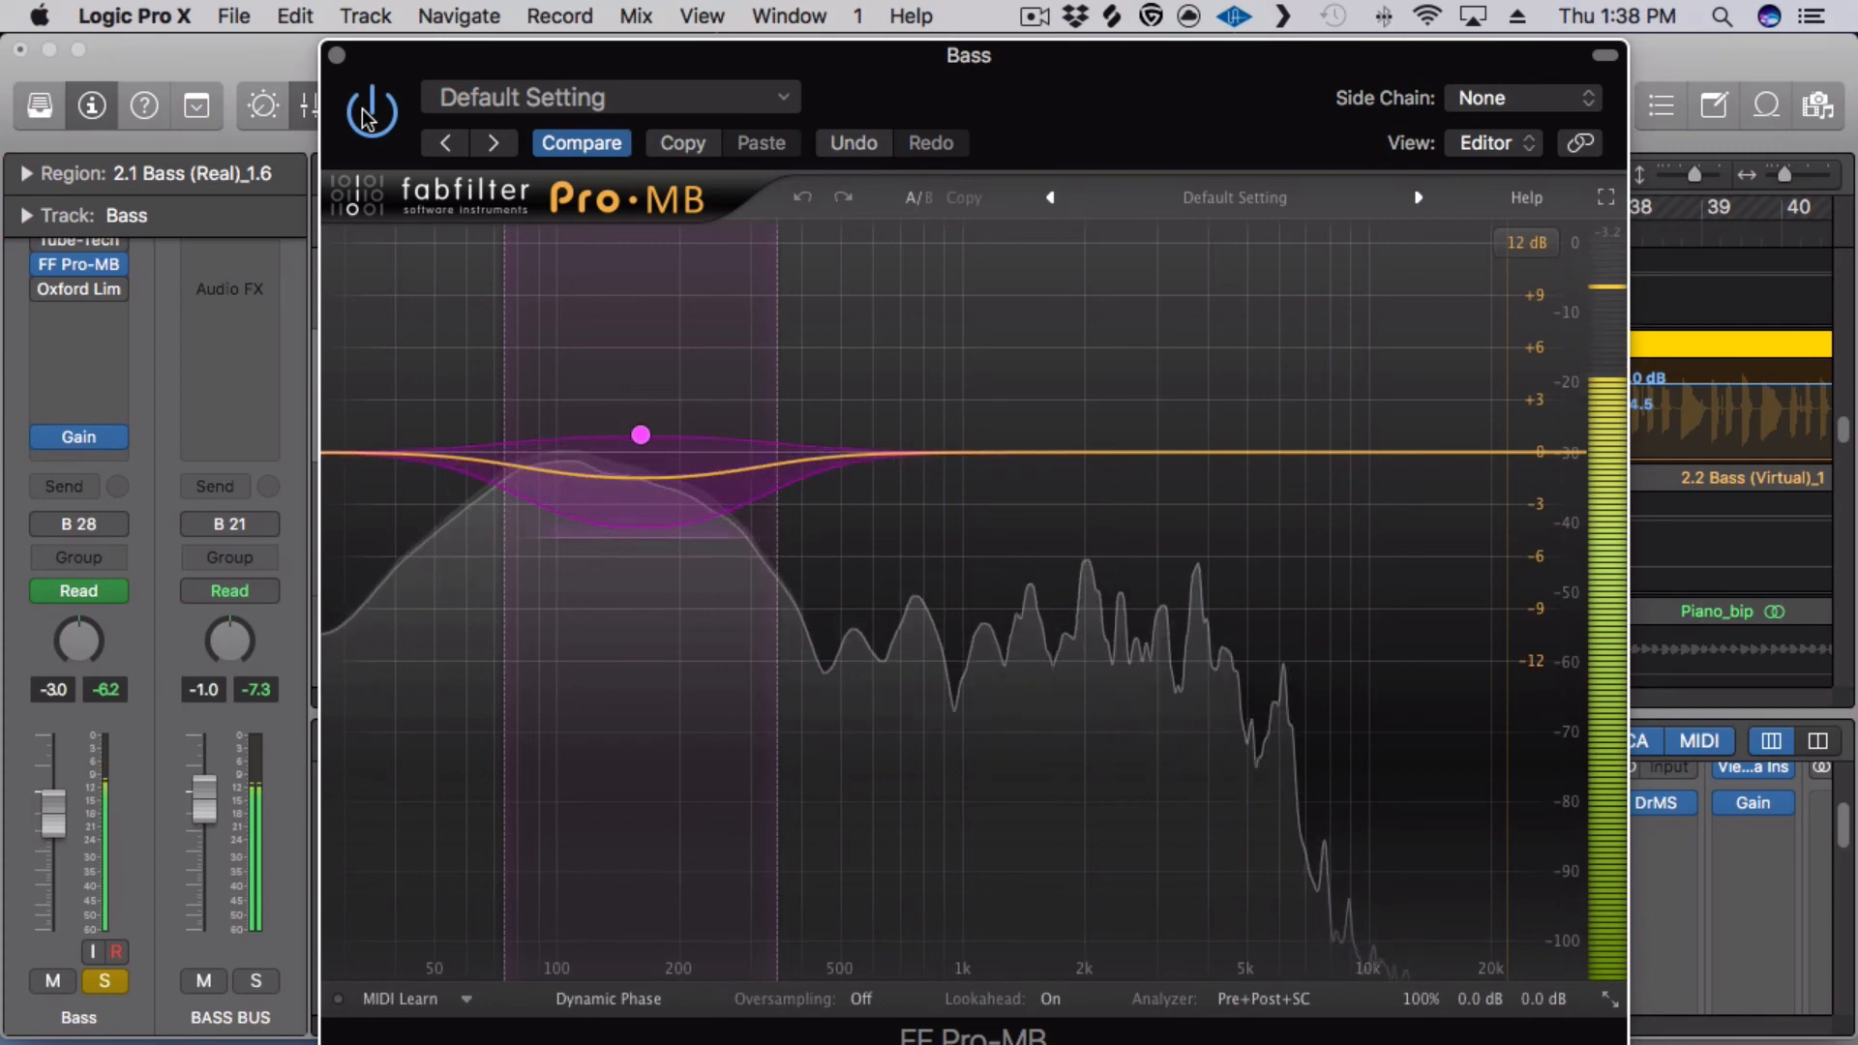
pyautogui.click(364, 117)
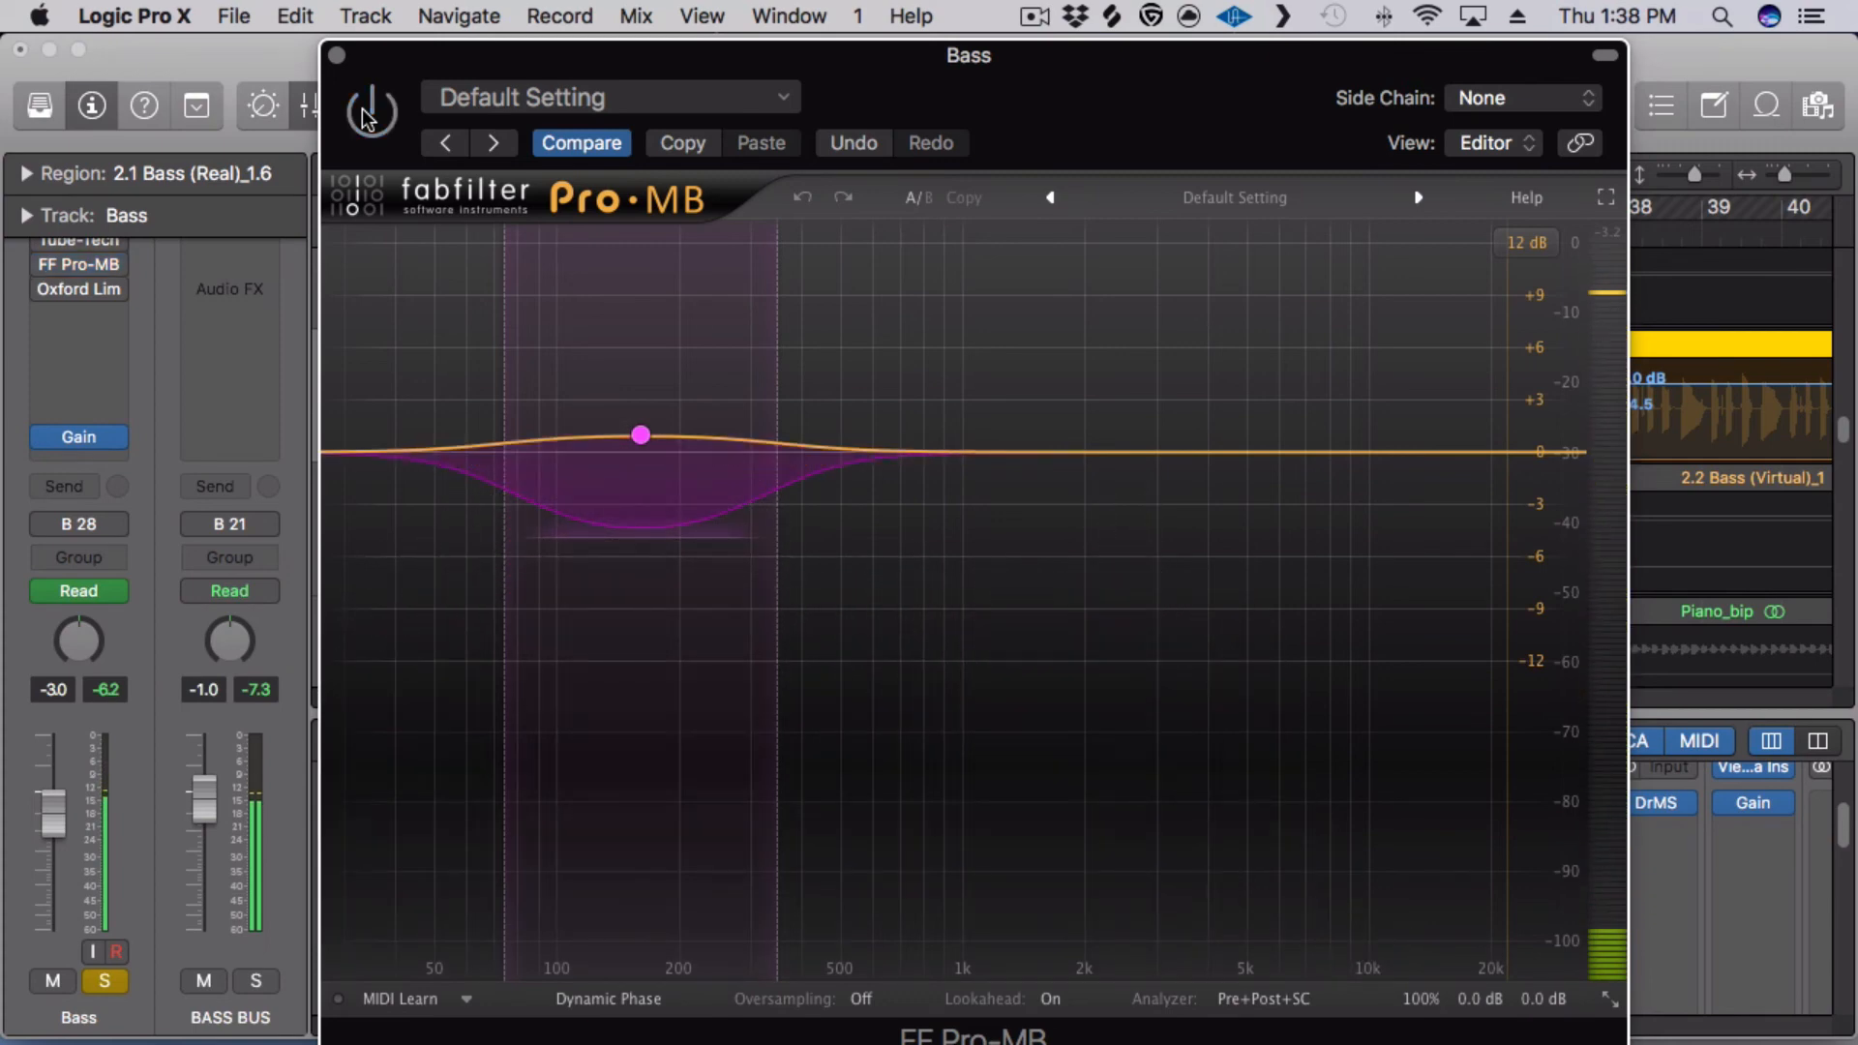
pyautogui.click(364, 117)
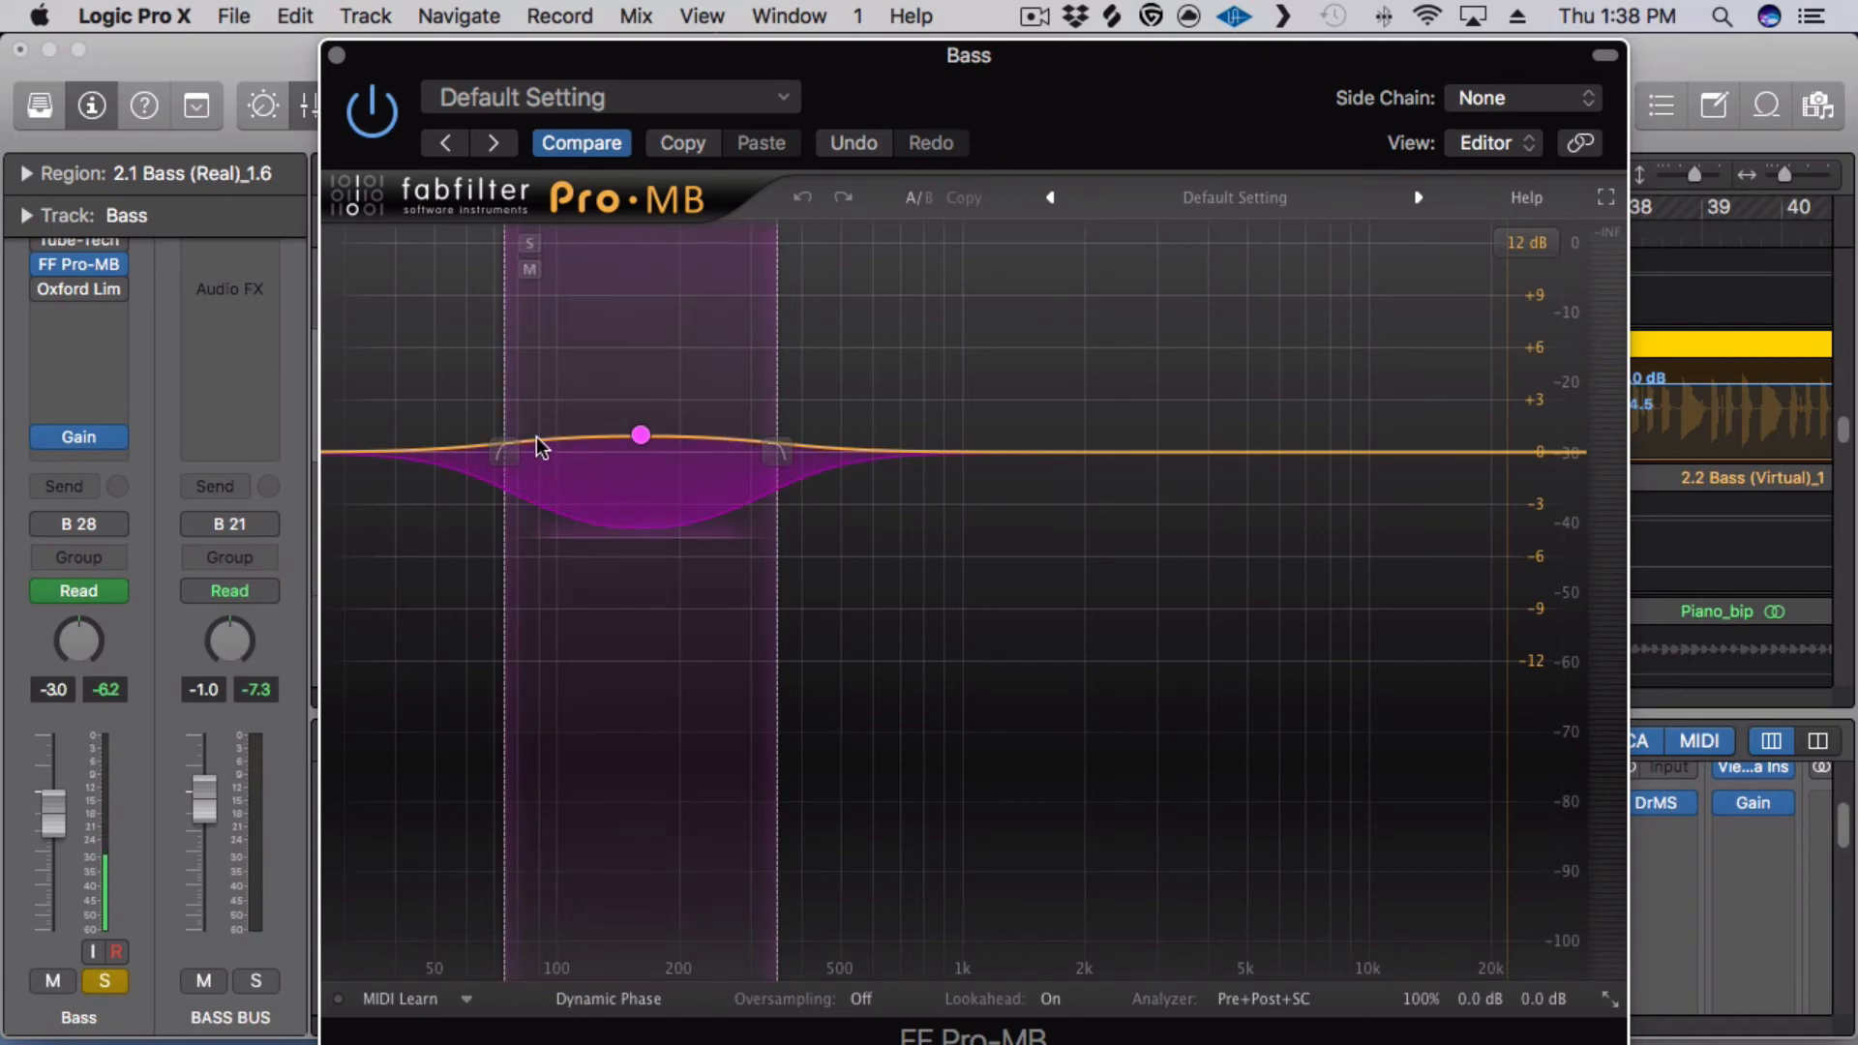
pyautogui.click(337, 55)
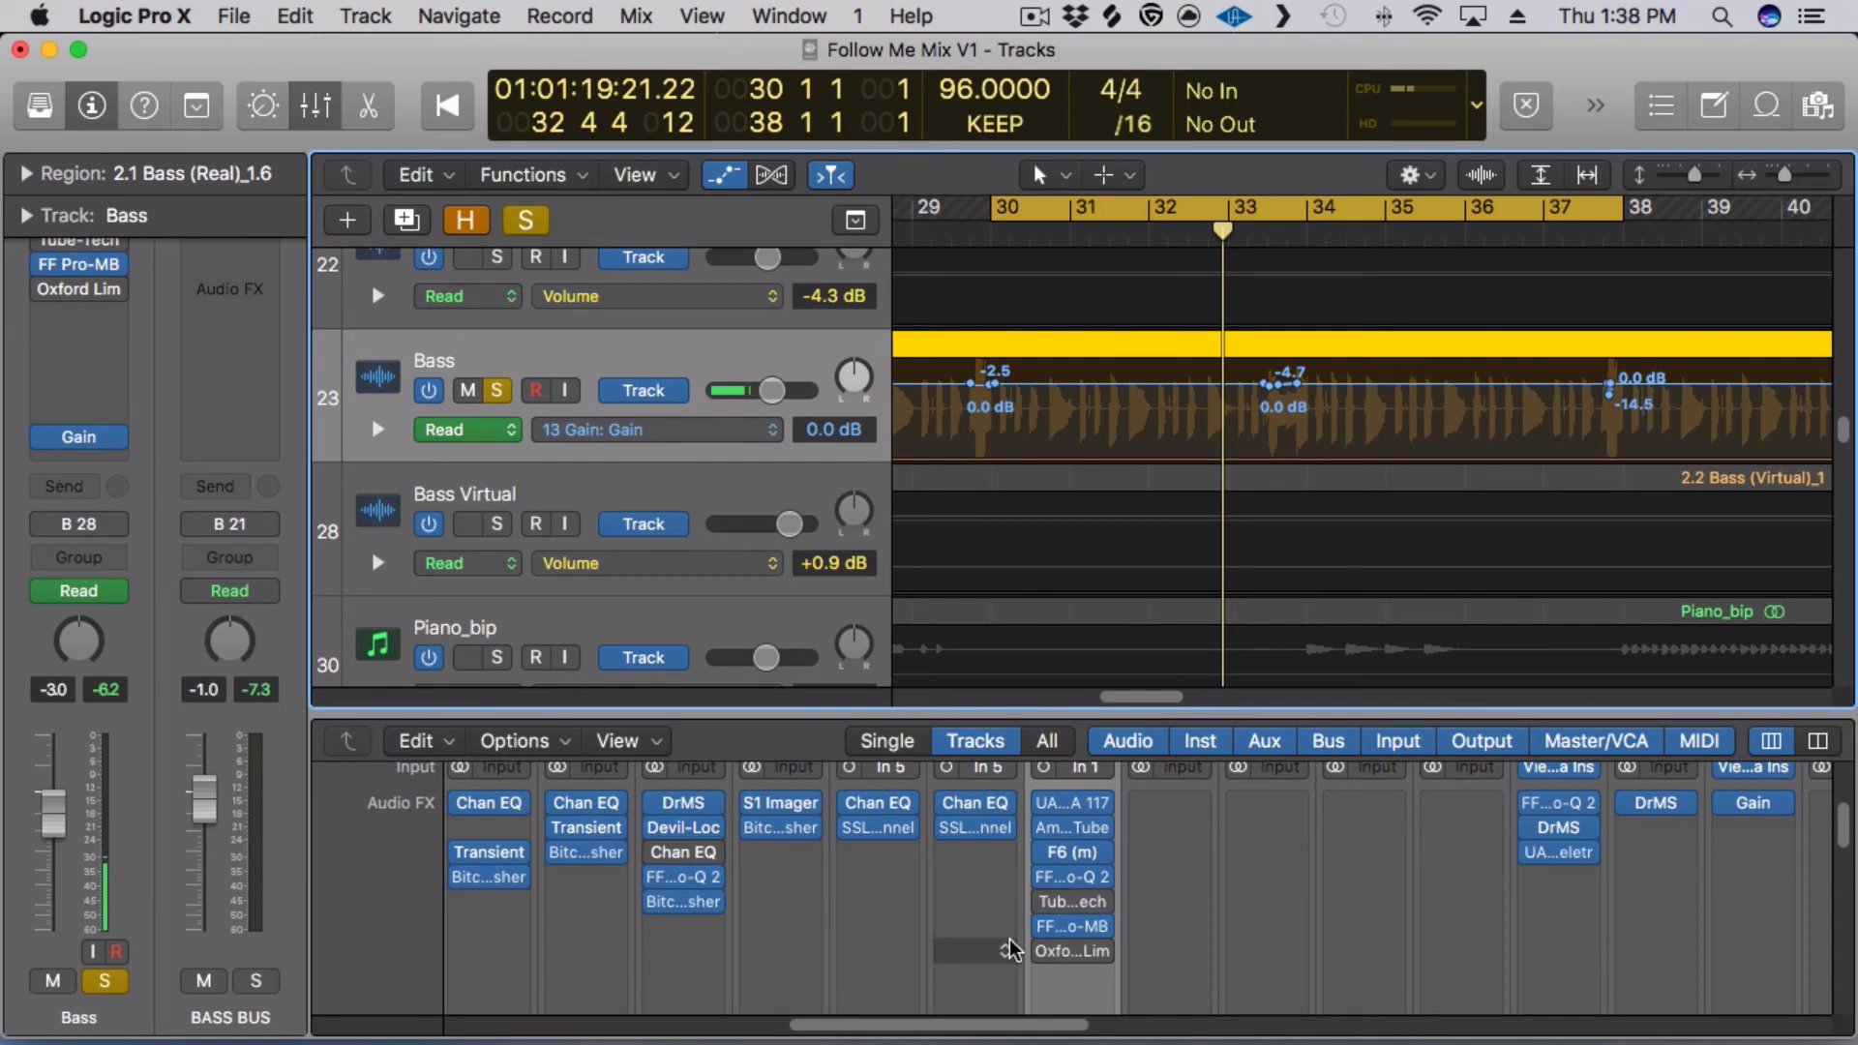
# Enable and open the Bass channel's Oxford Limiter and move its window clear of the channel strips to view its input gain.
pyautogui.click(1073, 953)
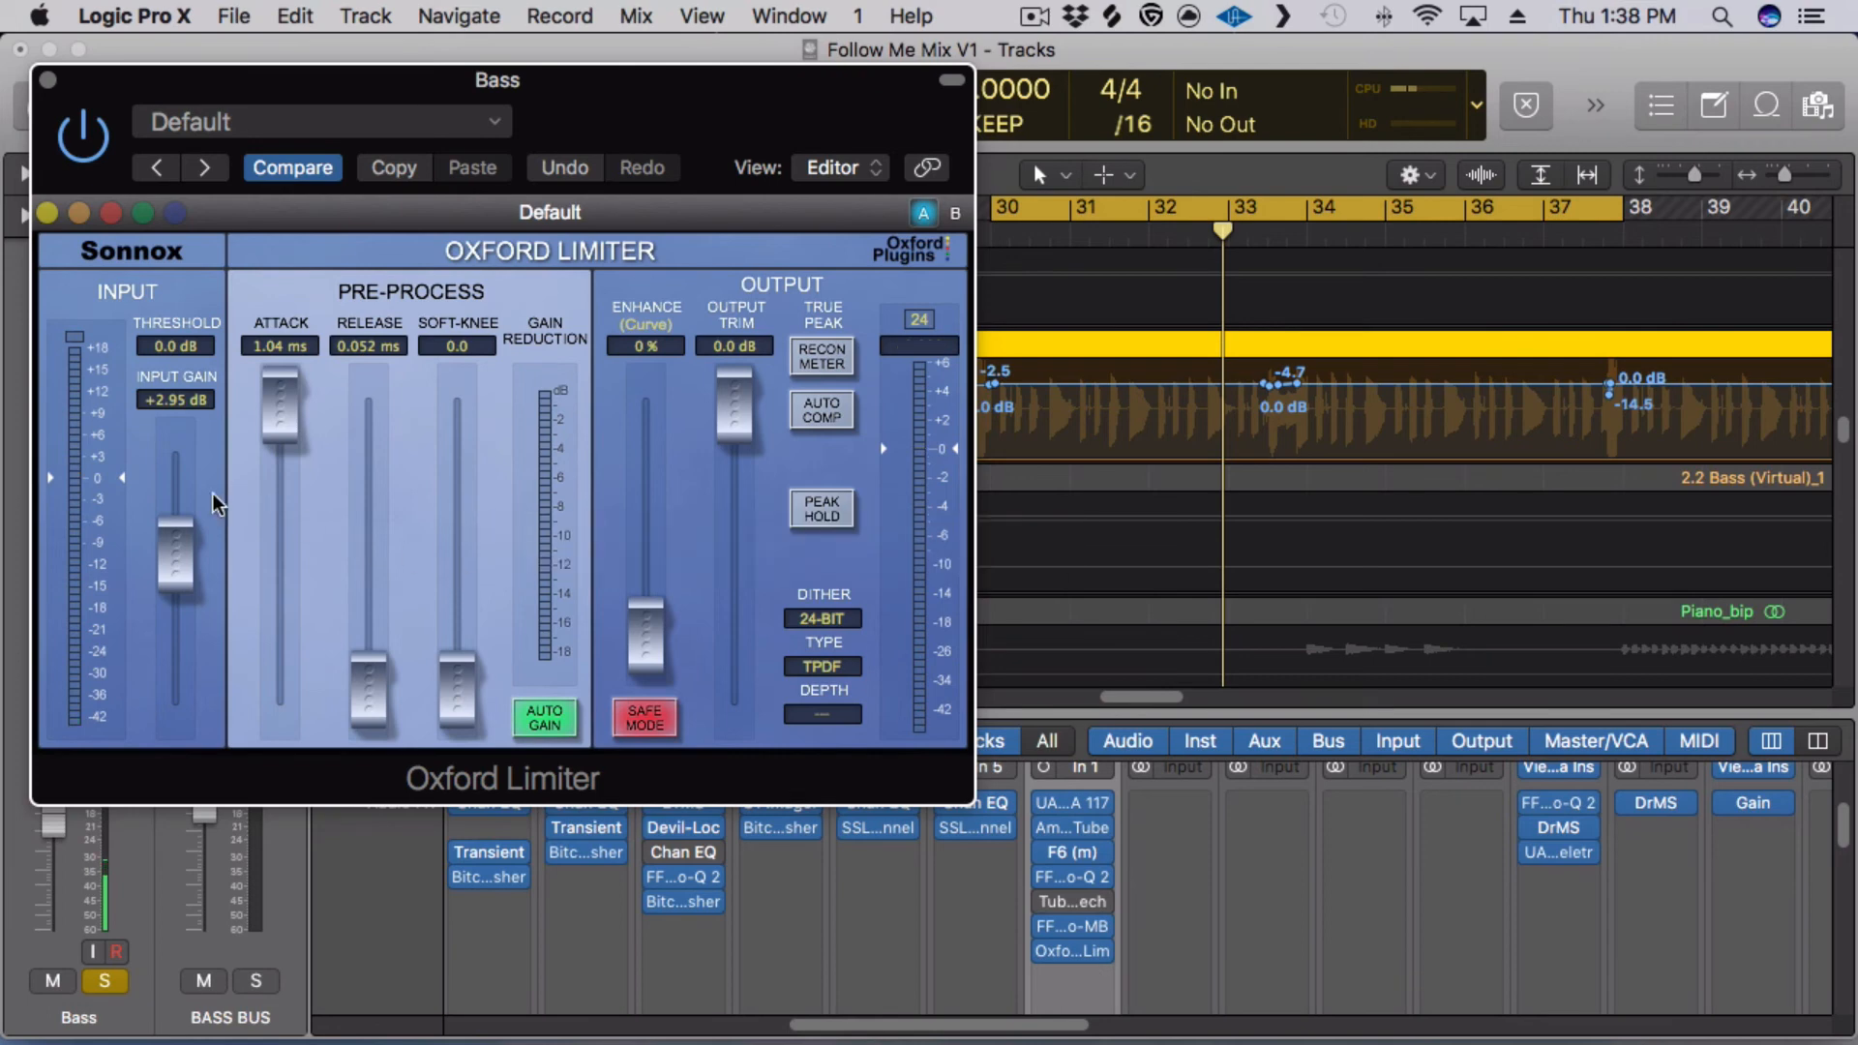
pyautogui.moveTo(143, 84); pyautogui.dragTo(502, 89)
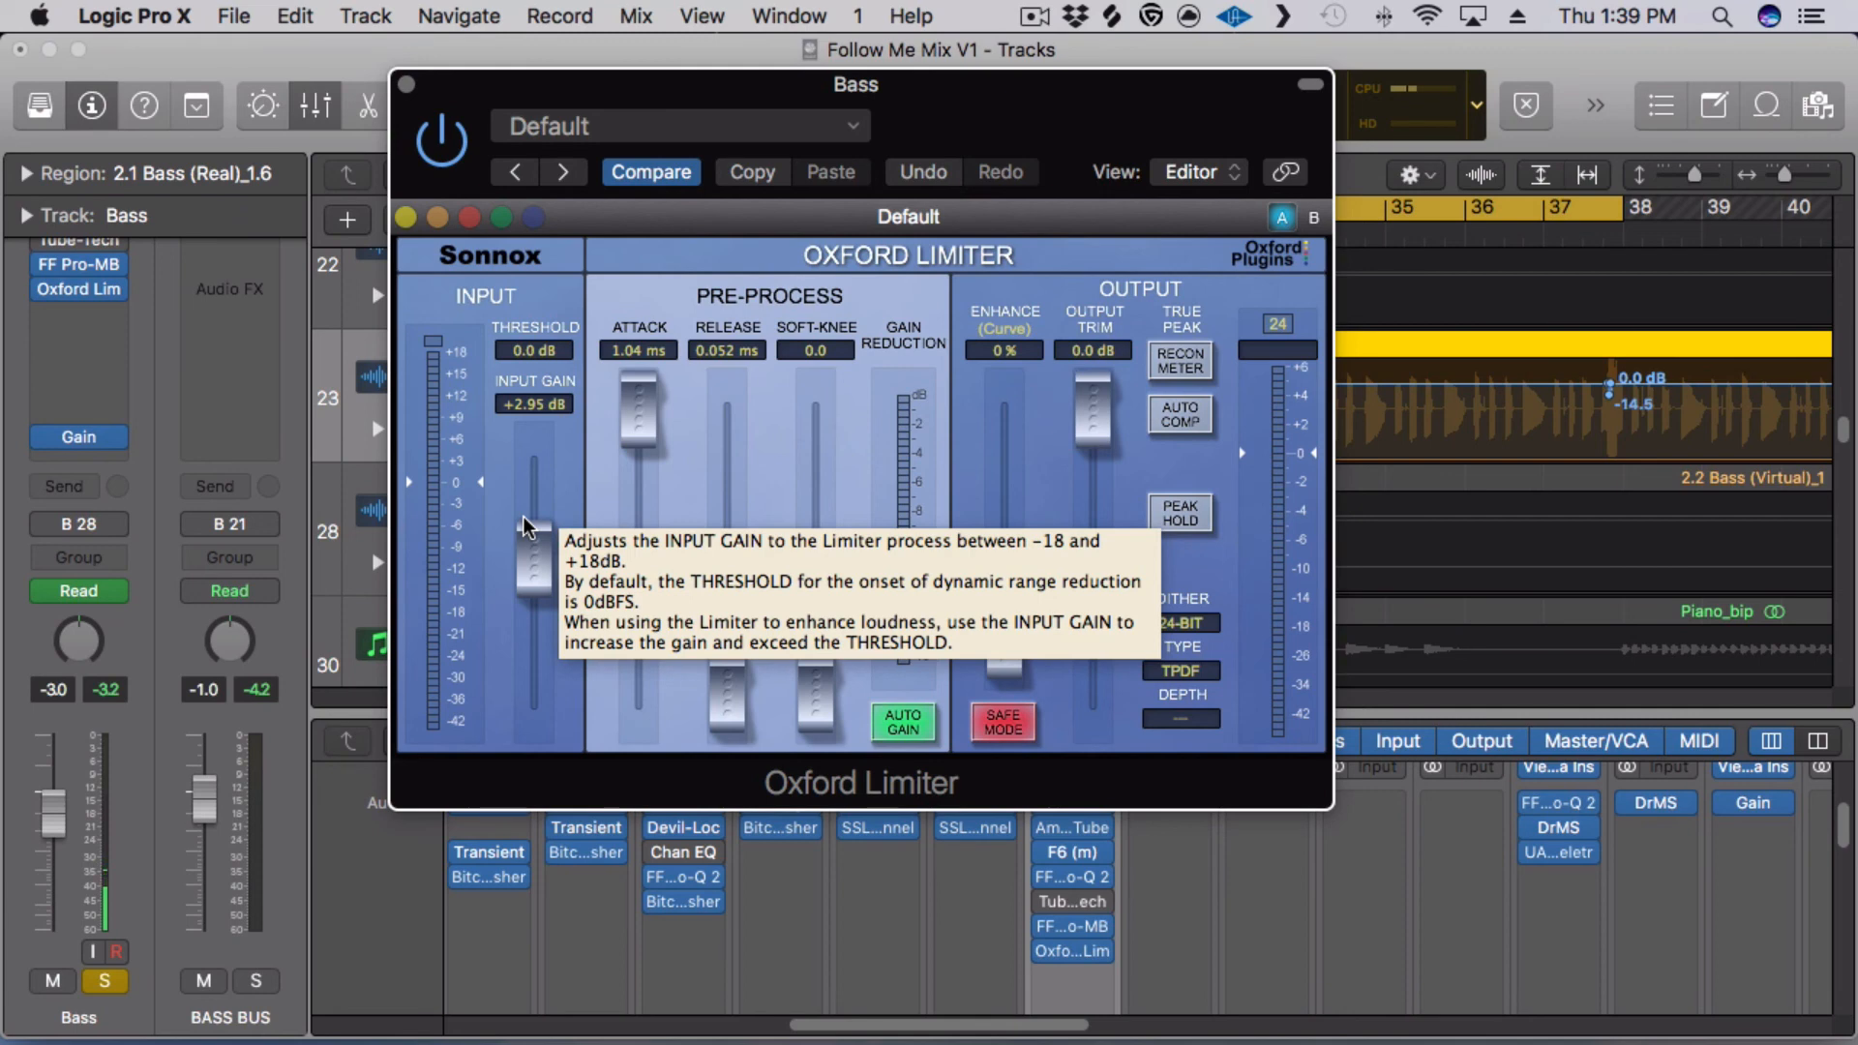
# Close the Oxford Limiter window and unsolo the Bass channel in the mixer.
pyautogui.click(406, 86)
pyautogui.scroll(-3, 851, 683)
pyautogui.scroll(-3, 931, 829)
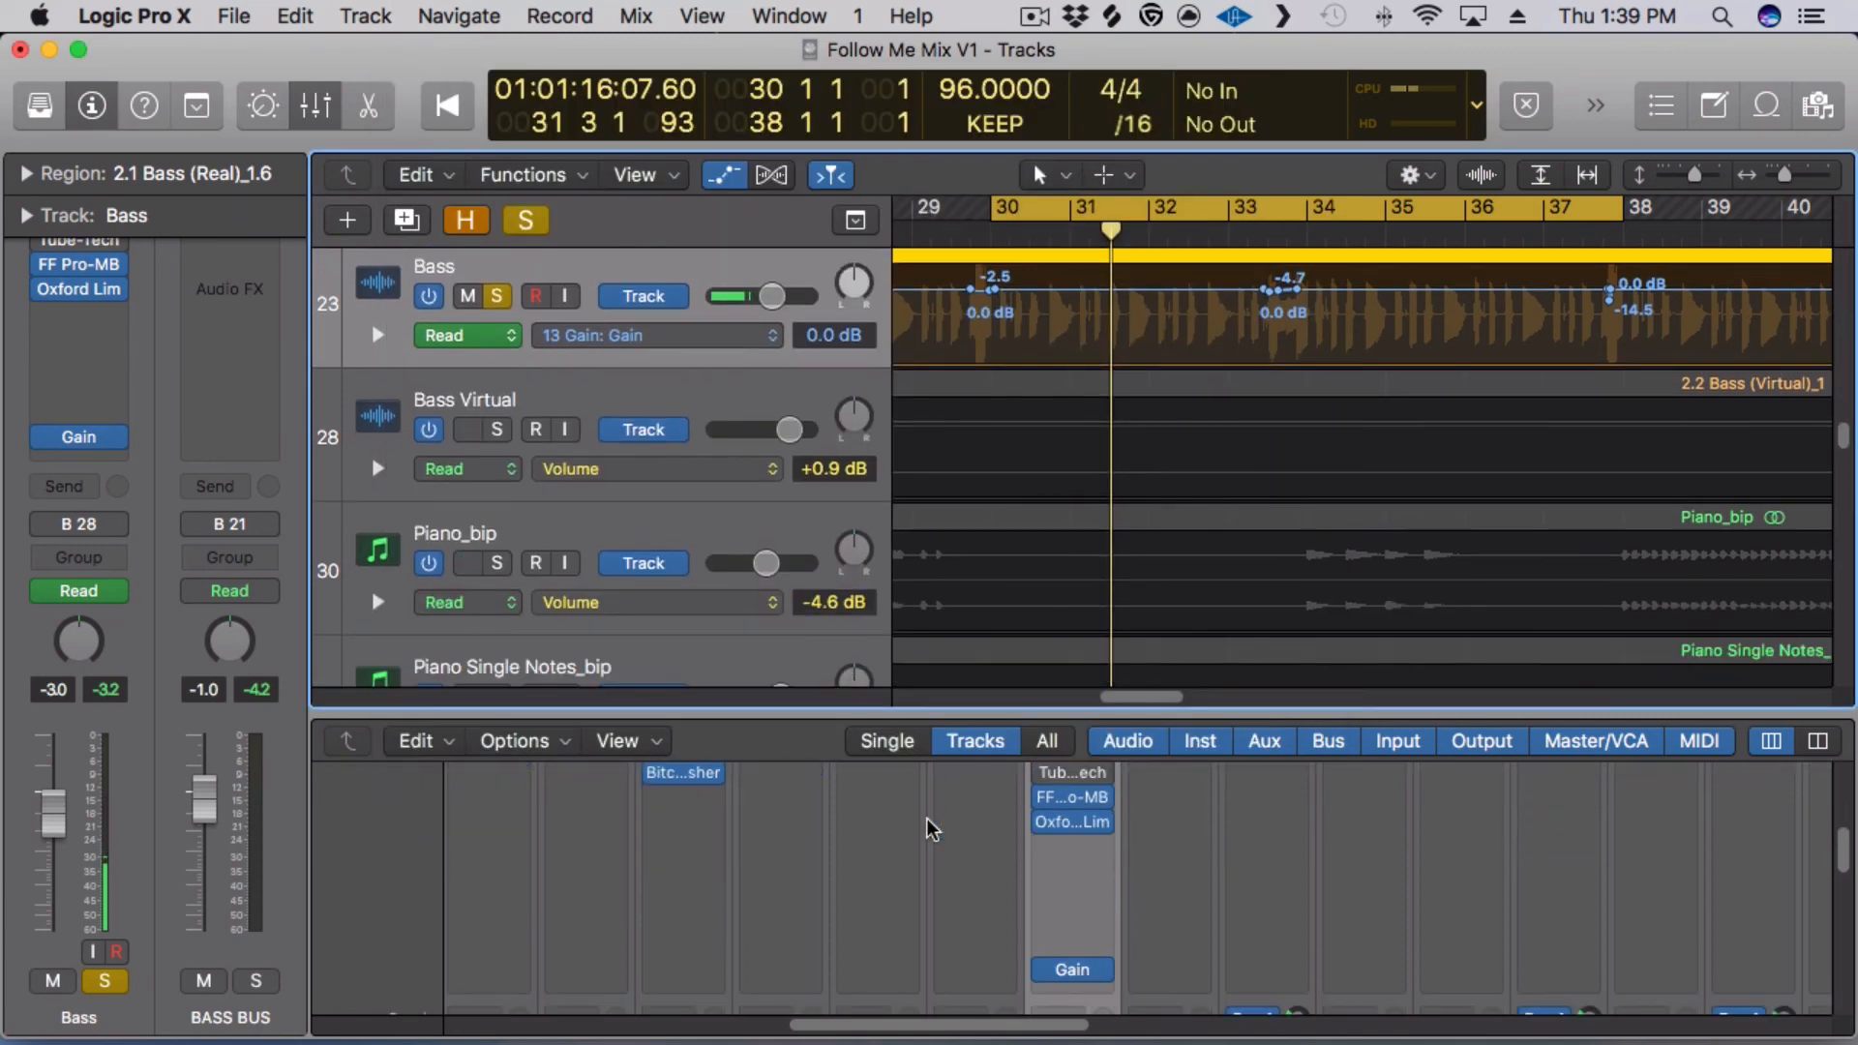
pyautogui.scroll(-10, 931, 829)
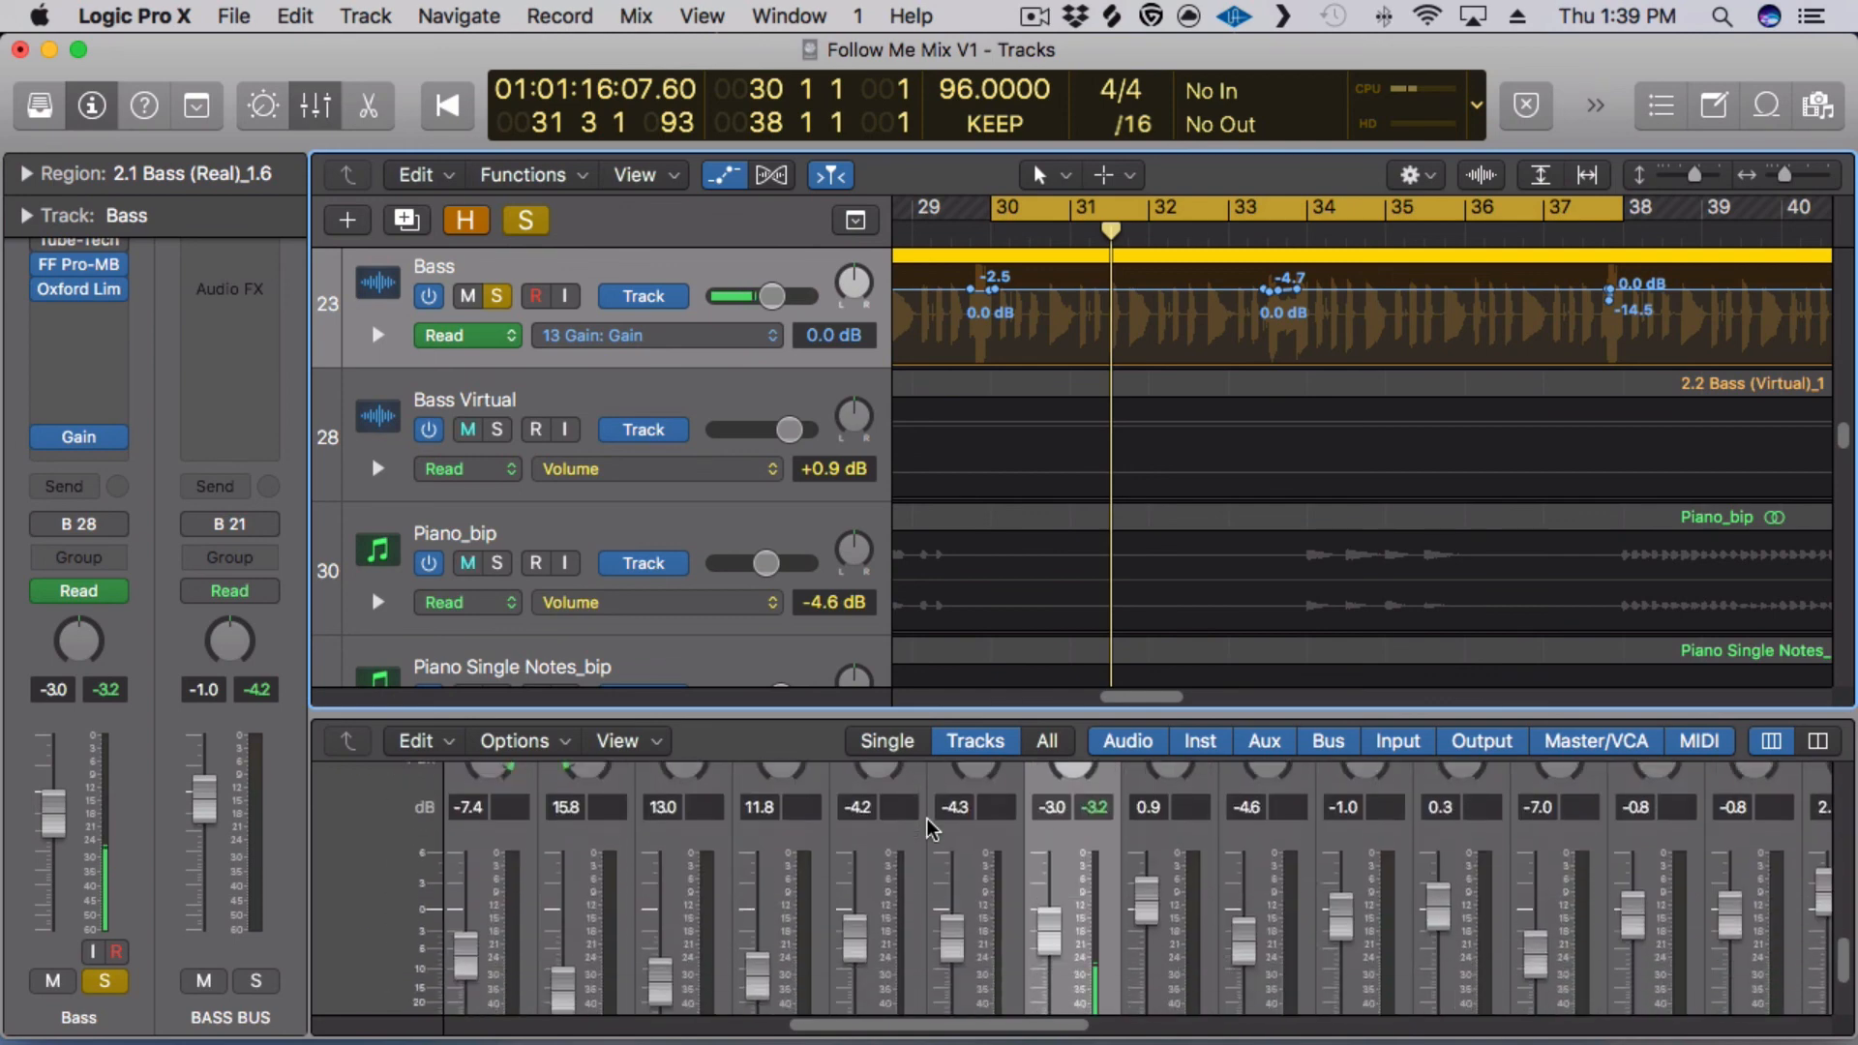
pyautogui.scroll(-5, 931, 830)
pyautogui.click(1094, 961)
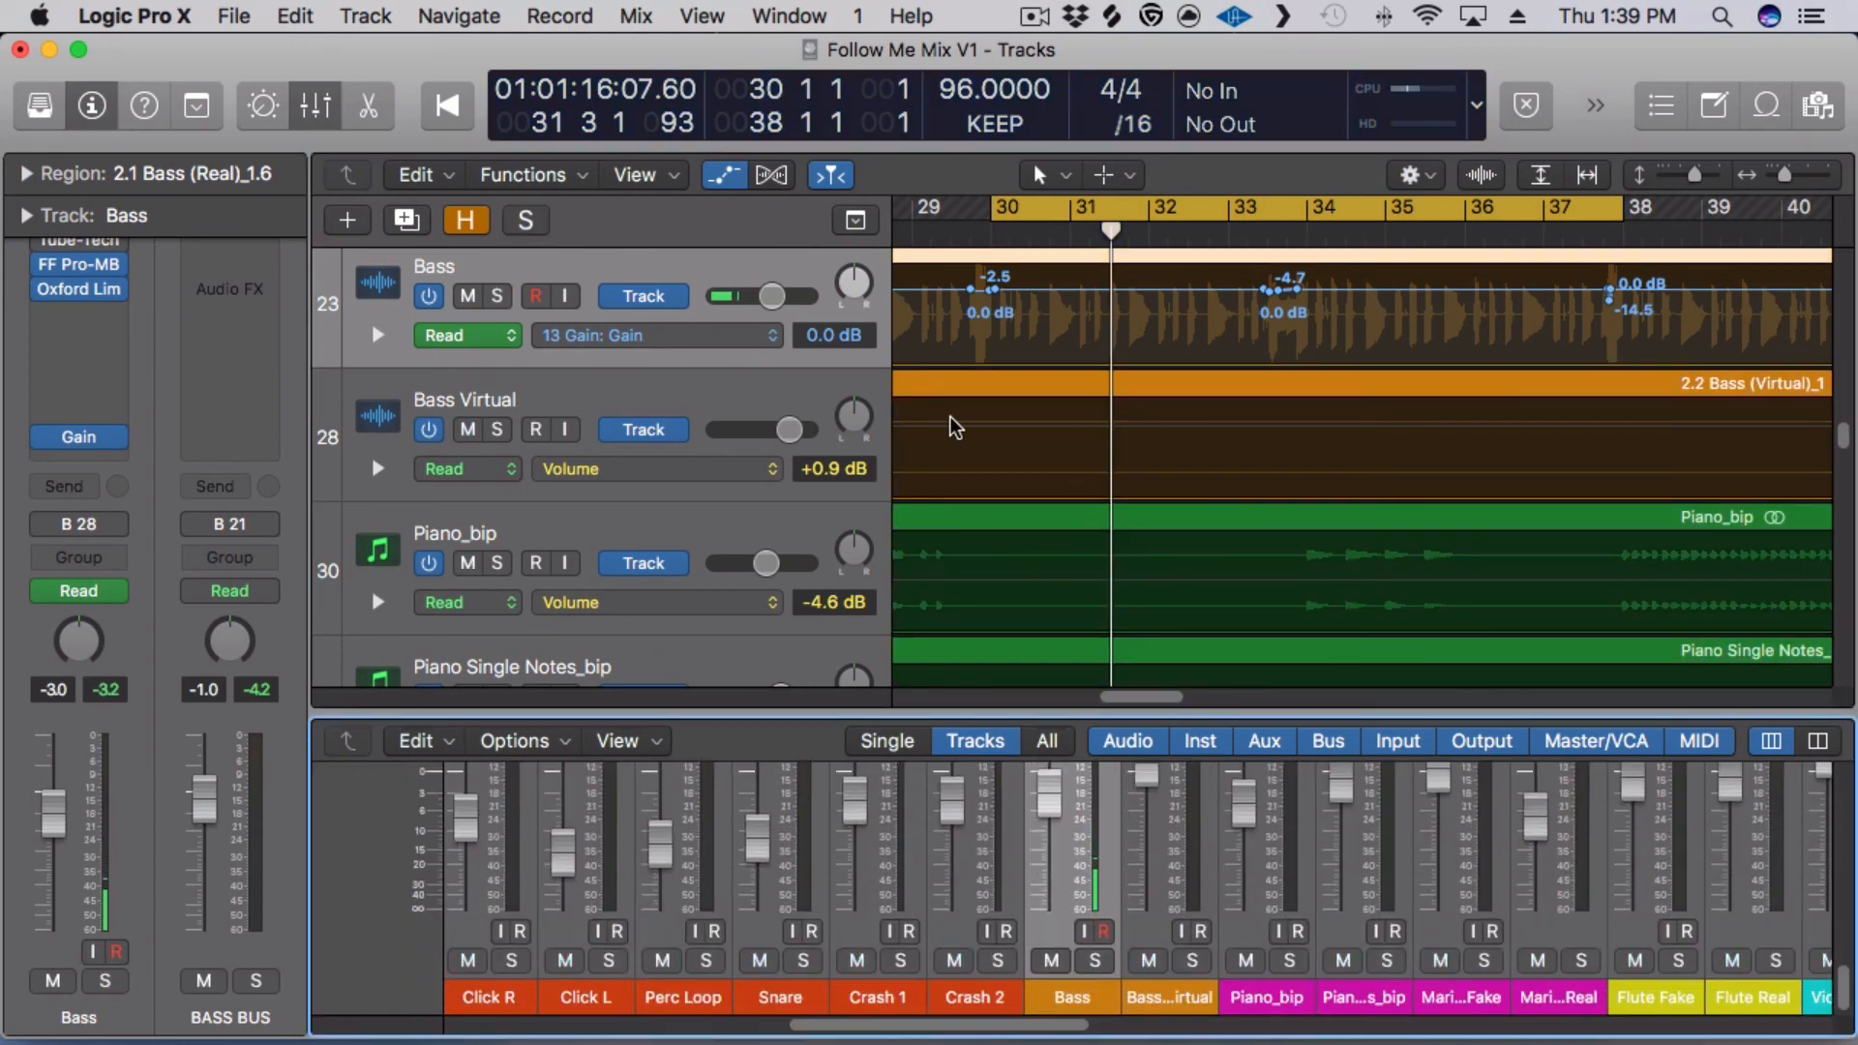
# Enlarge the mixer upward over the tracks area and bring the Bass channel's full insert chain into view.
pyautogui.scroll(2, 956, 429)
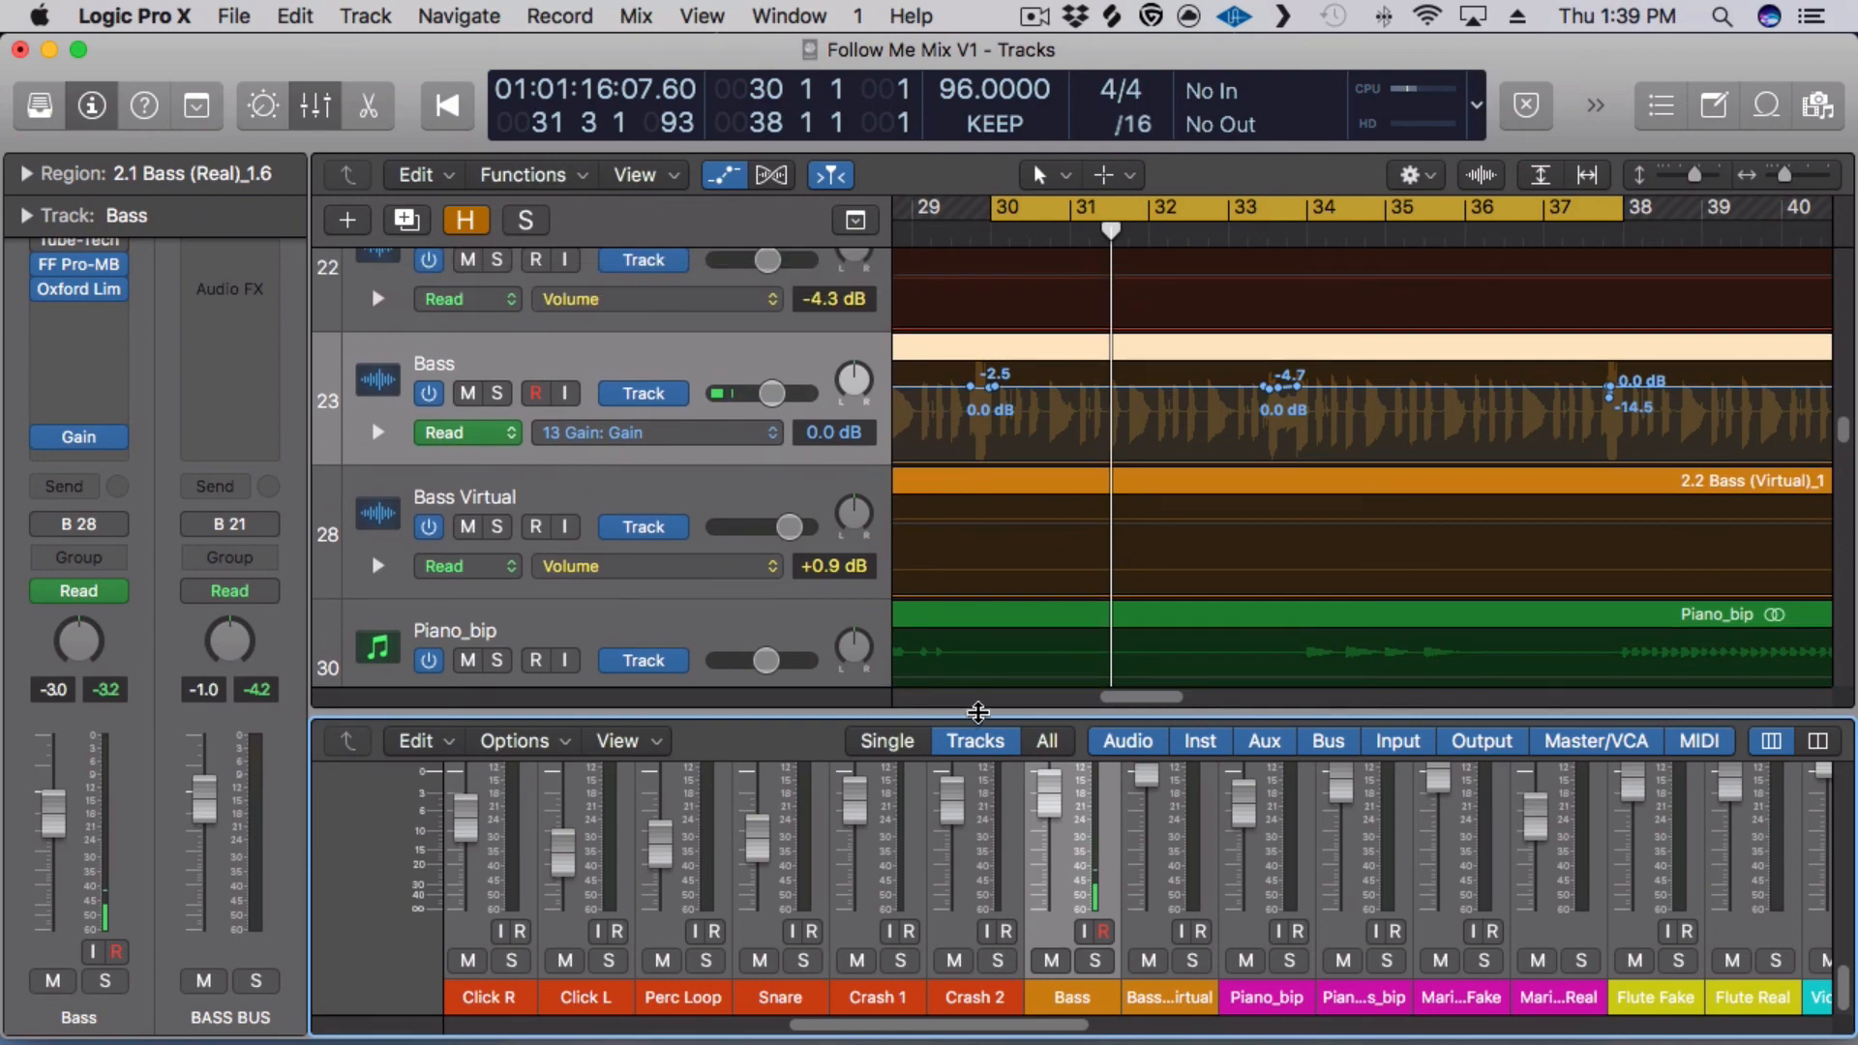
pyautogui.moveTo(978, 712); pyautogui.dragTo(979, 478)
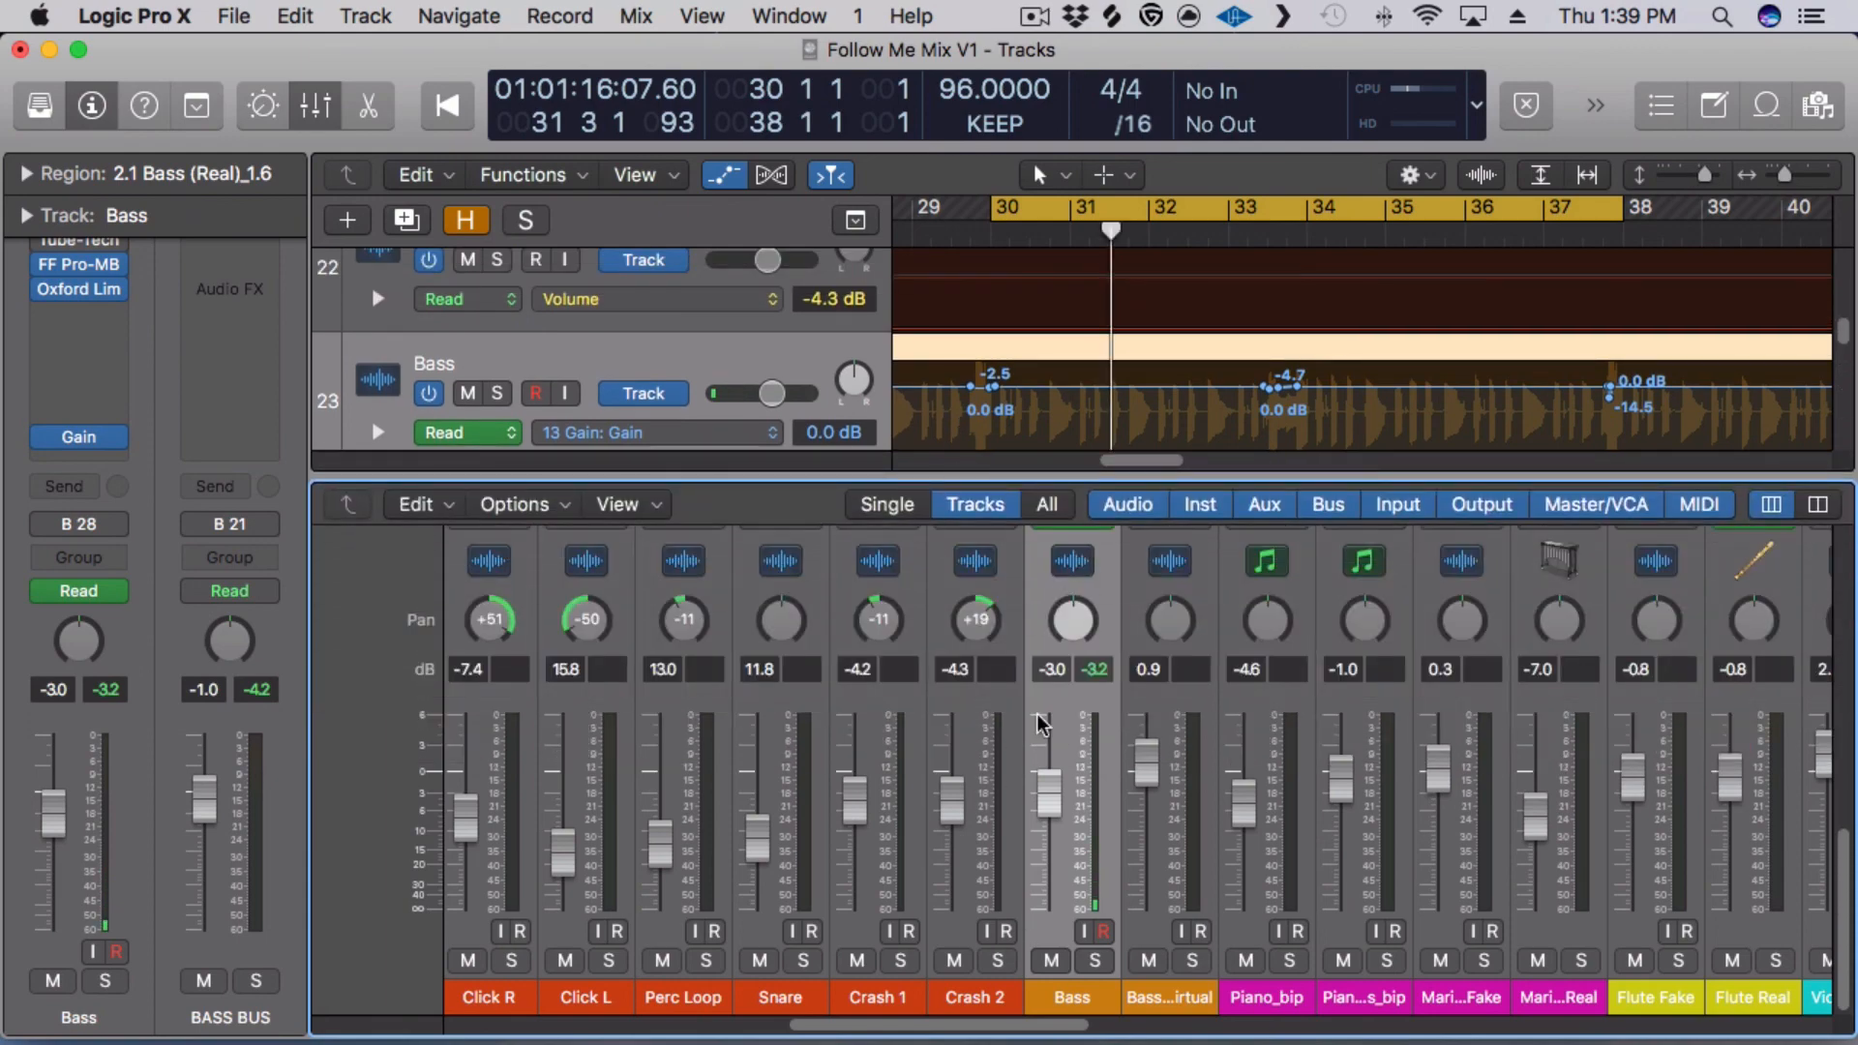
pyautogui.scroll(10, 1036, 712)
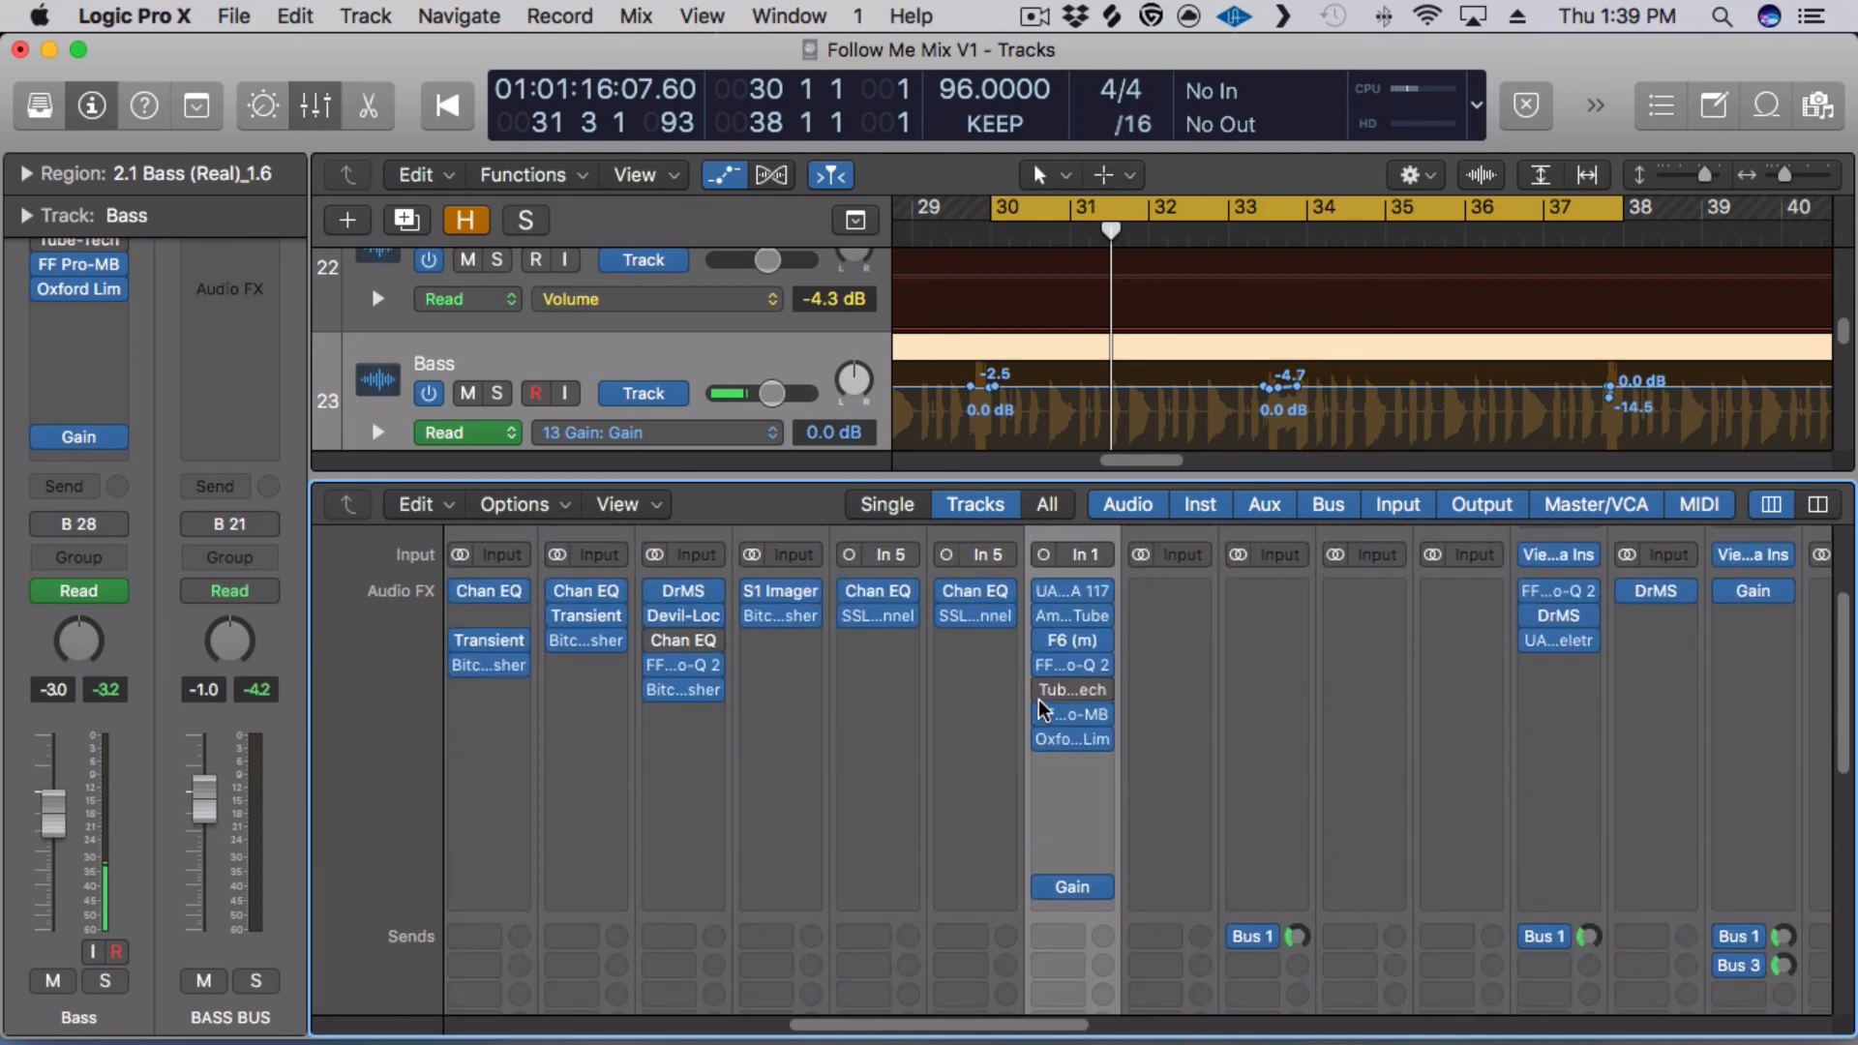
# Play the full mix with the Bass inserts bypassed, re-enable all of them except the Tube-Tech during playback for comparison, and stop.
pyautogui.press('space')
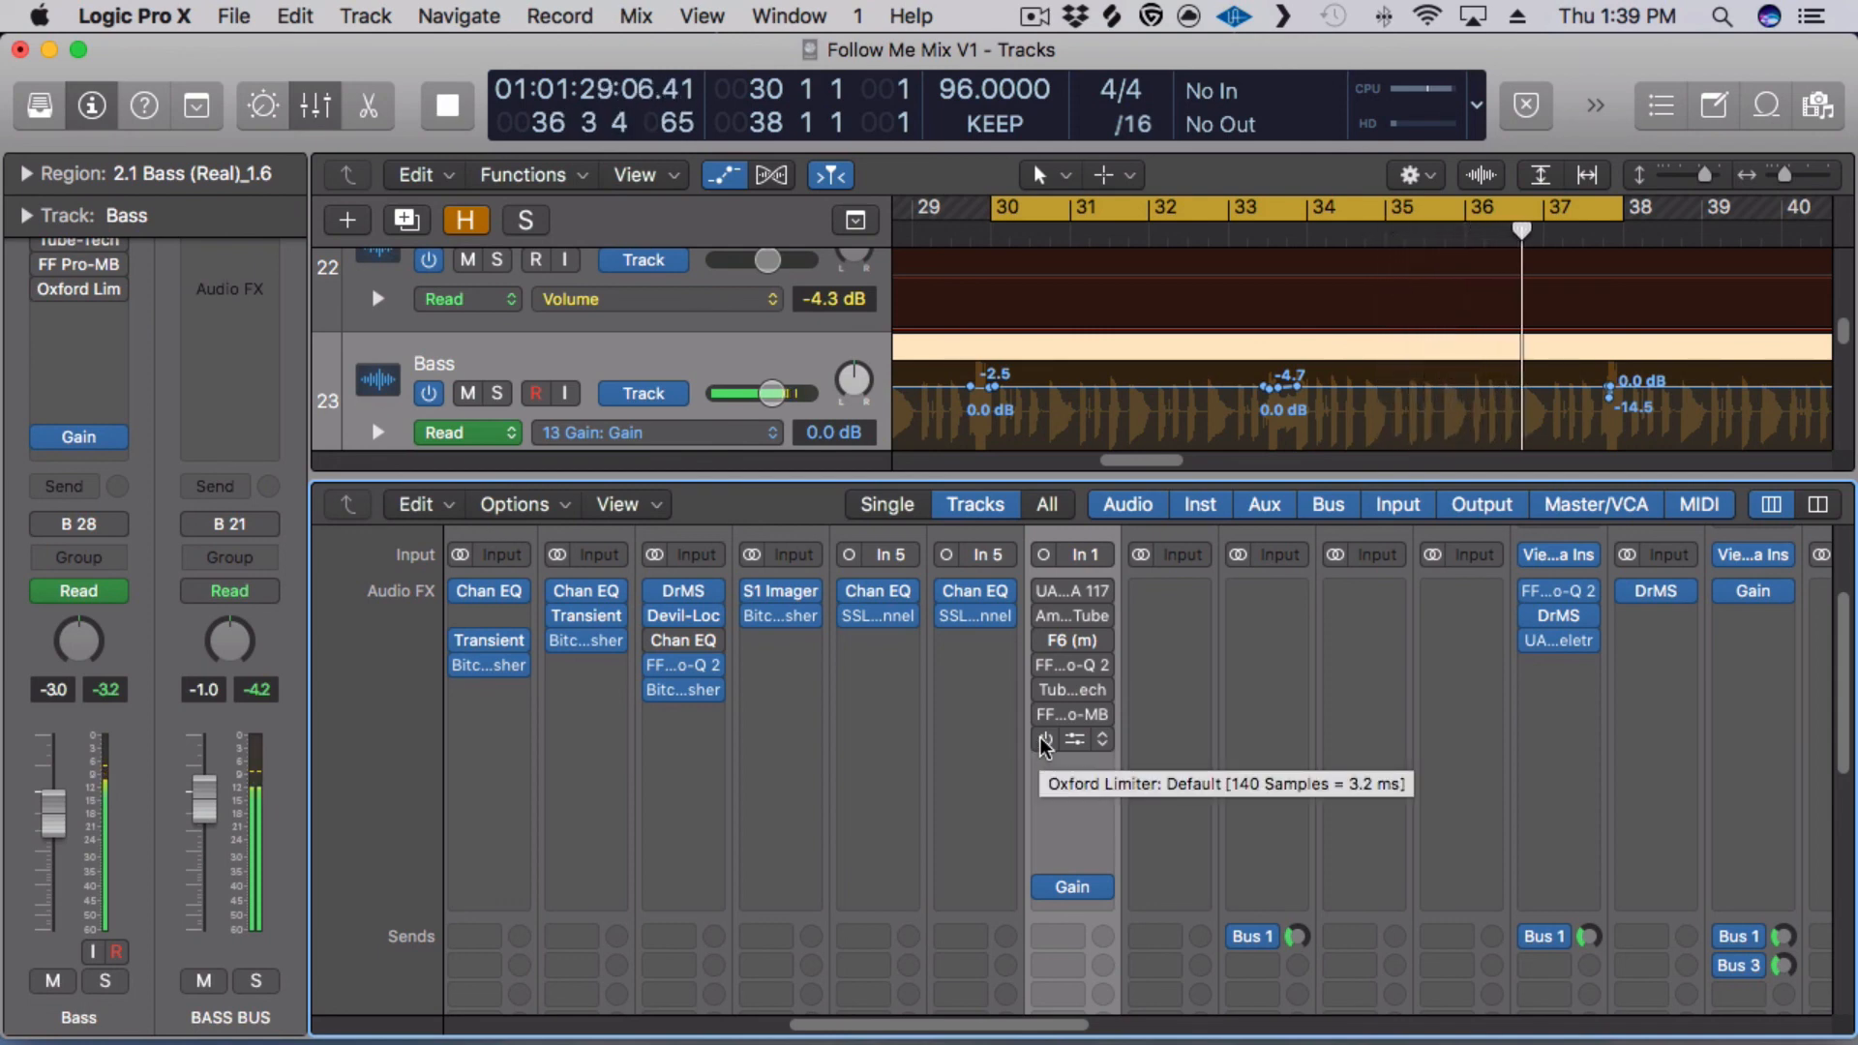
pyautogui.click(1044, 740)
pyautogui.click(1039, 714)
pyautogui.click(1037, 667)
pyautogui.click(1036, 629)
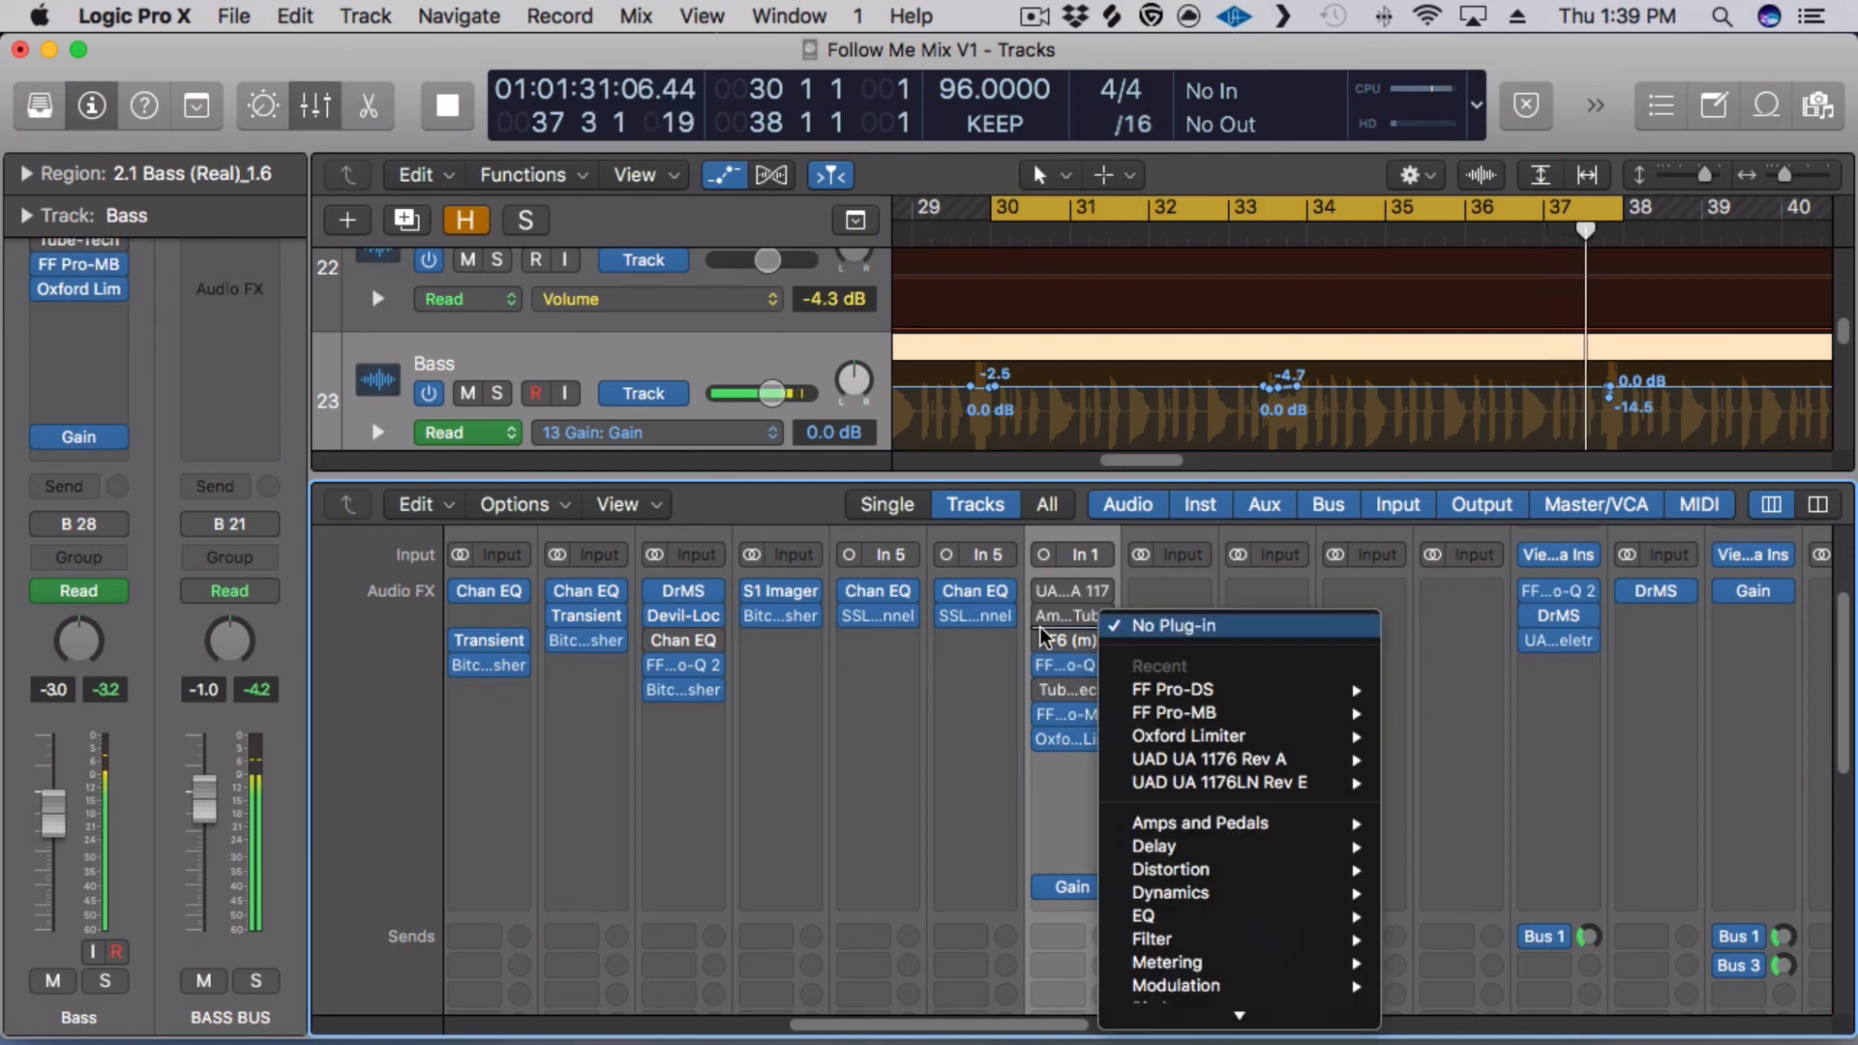
pyautogui.click(1038, 592)
pyautogui.click(1043, 592)
pyautogui.click(1043, 617)
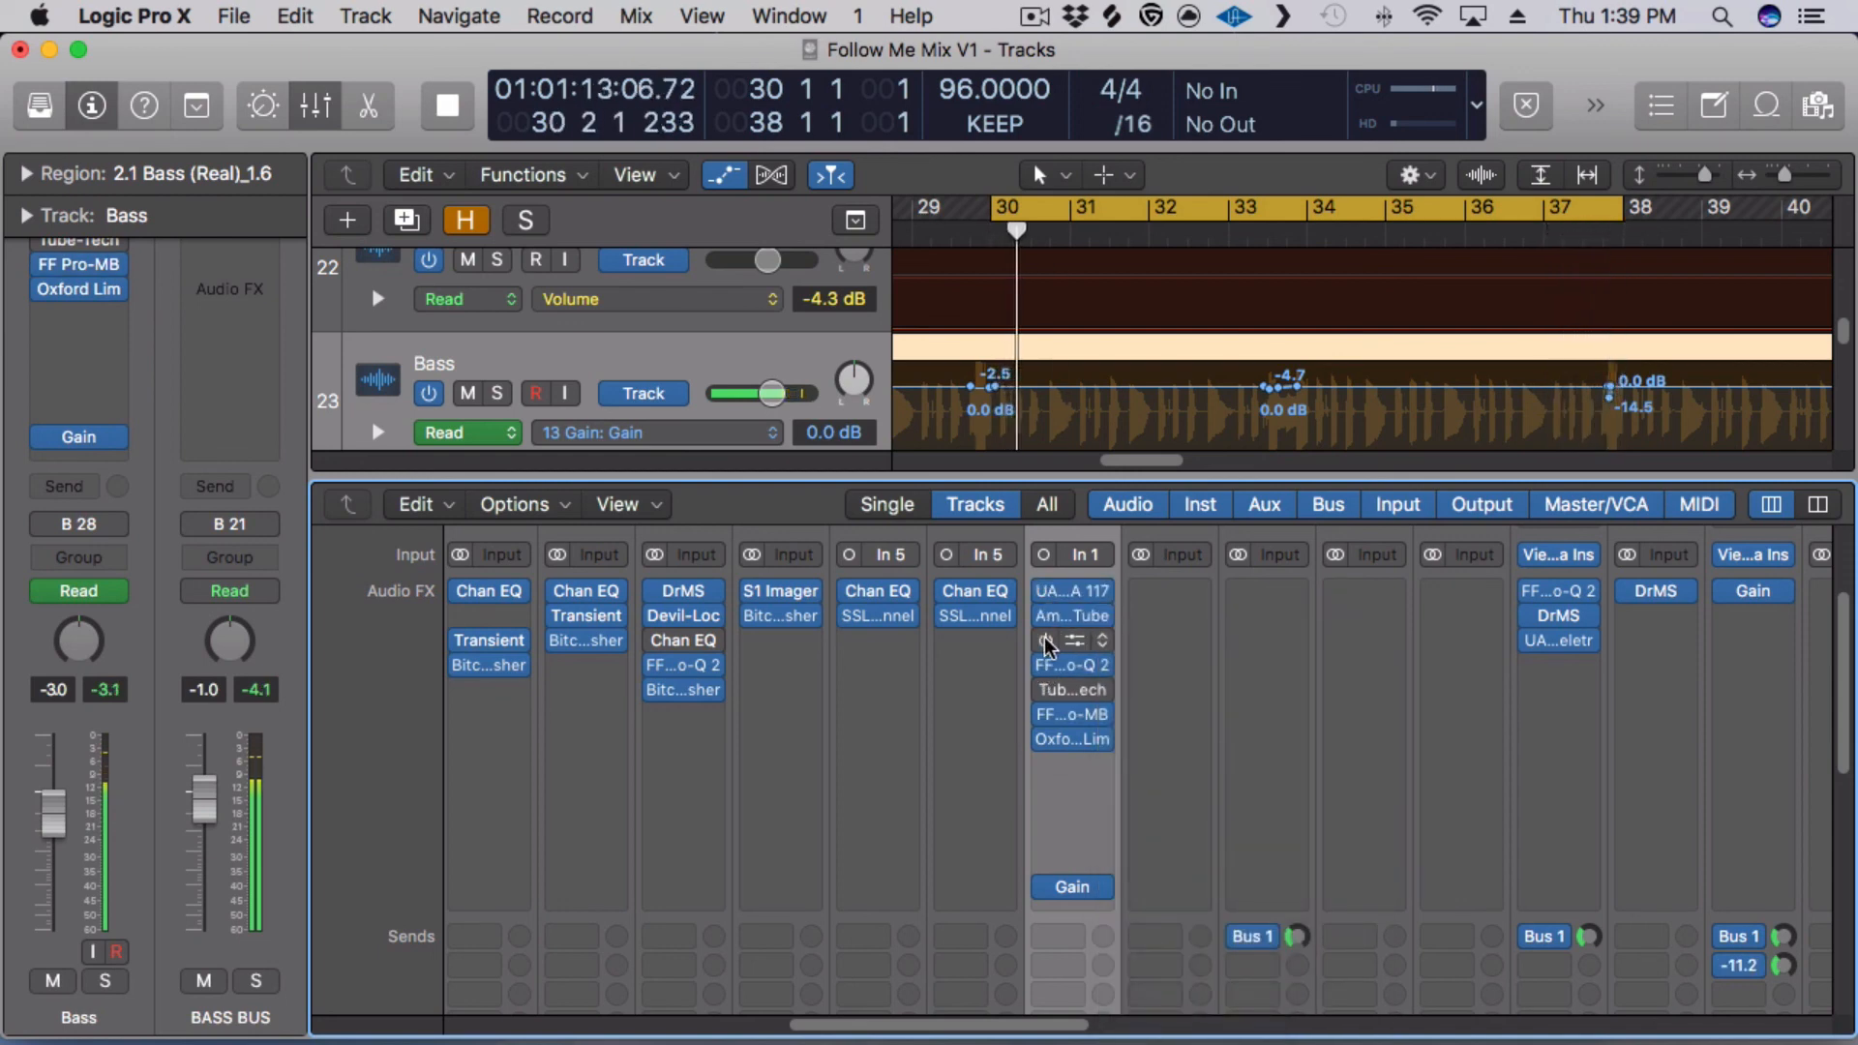
pyautogui.click(1045, 641)
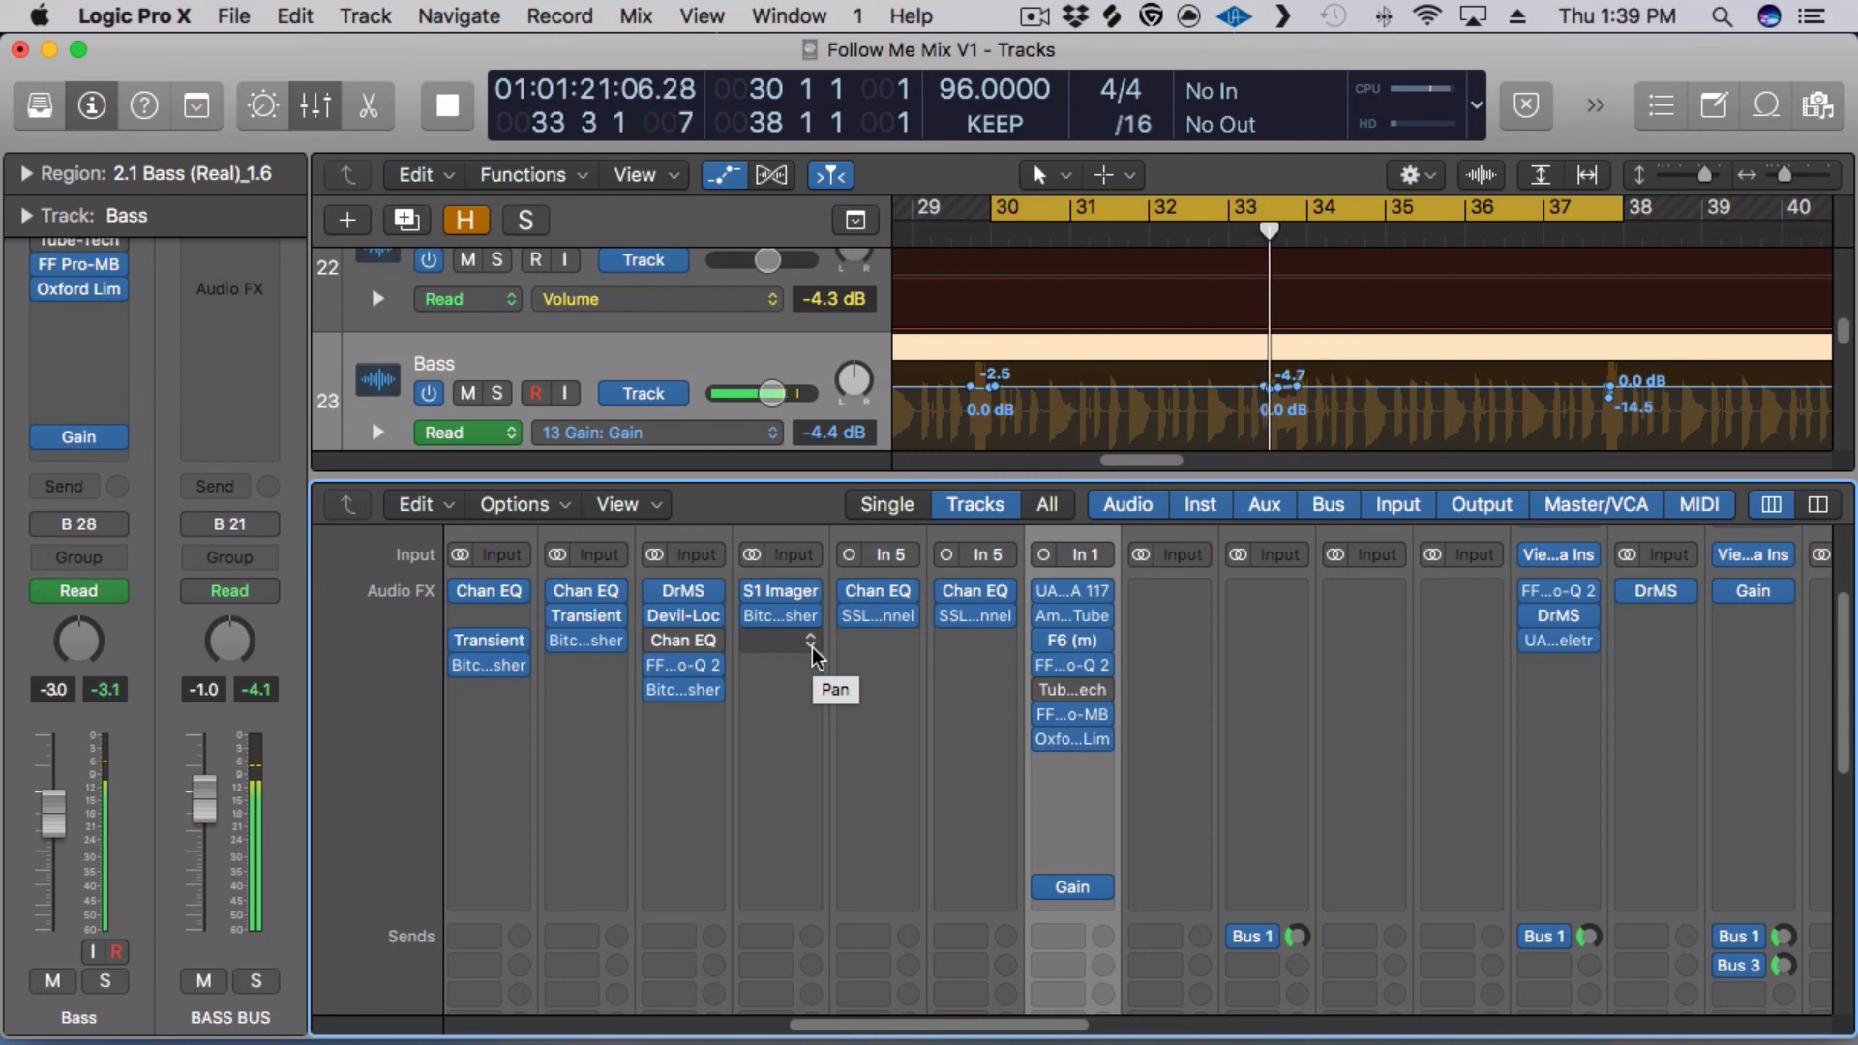
pyautogui.press('space')
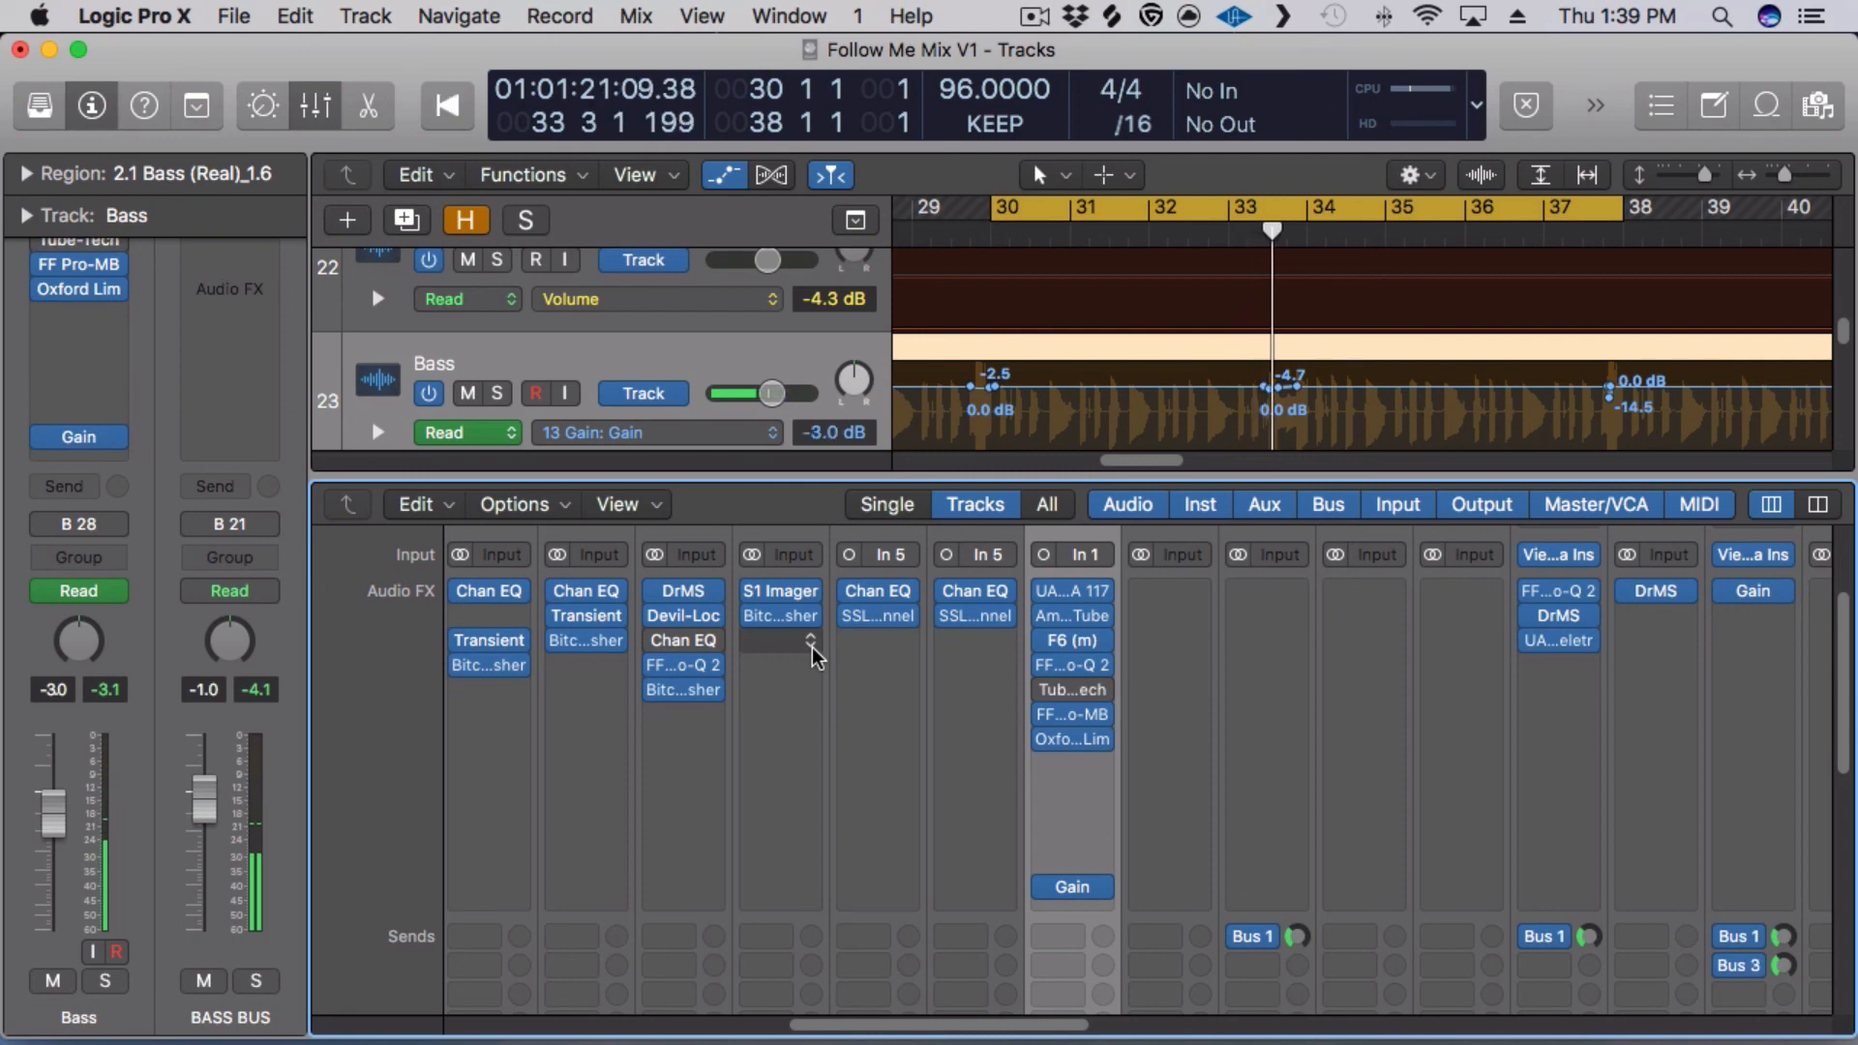